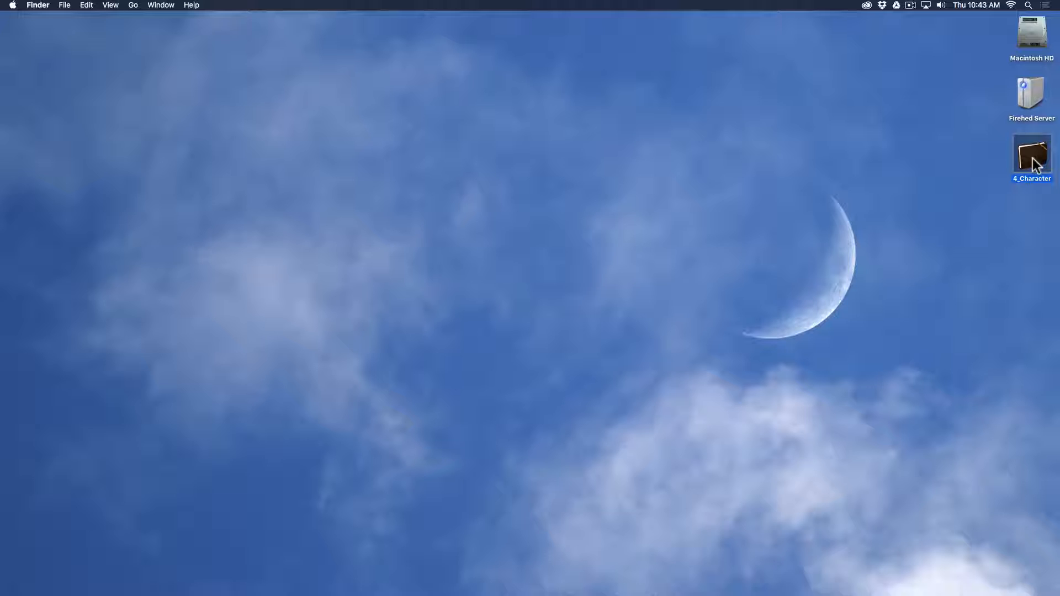
# Step: Launch Moho
pyautogui.click(945, 207)
pyautogui.moveTo(568, 580)
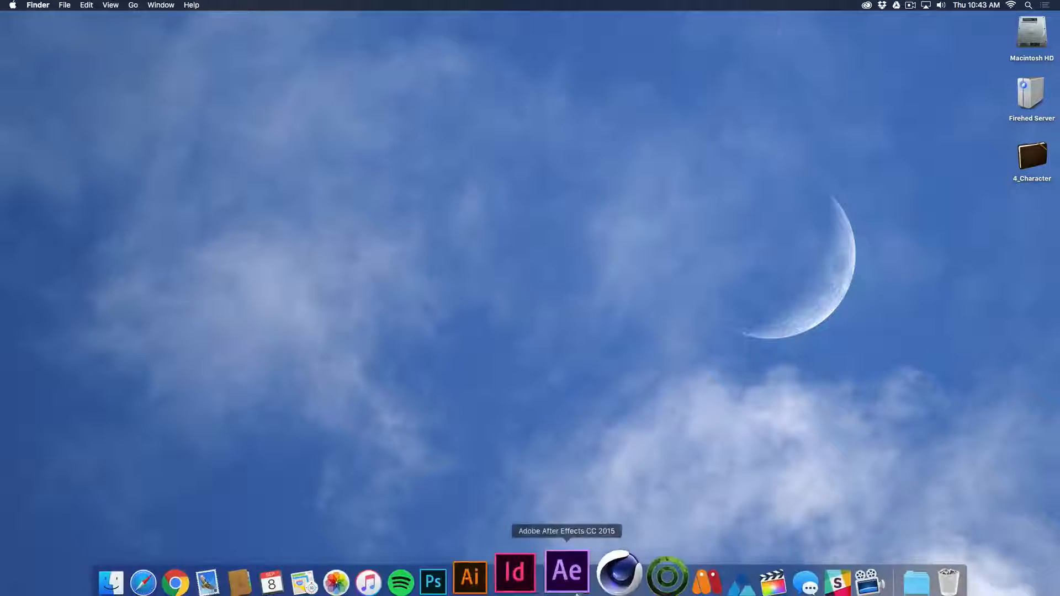
pyautogui.click(659, 571)
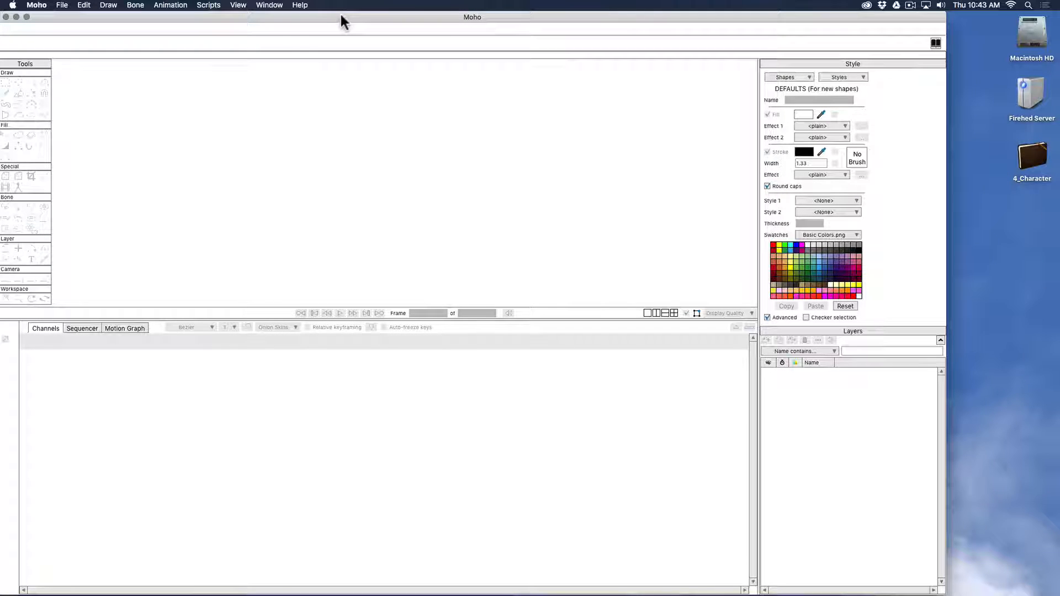
pyautogui.click(1032, 157)
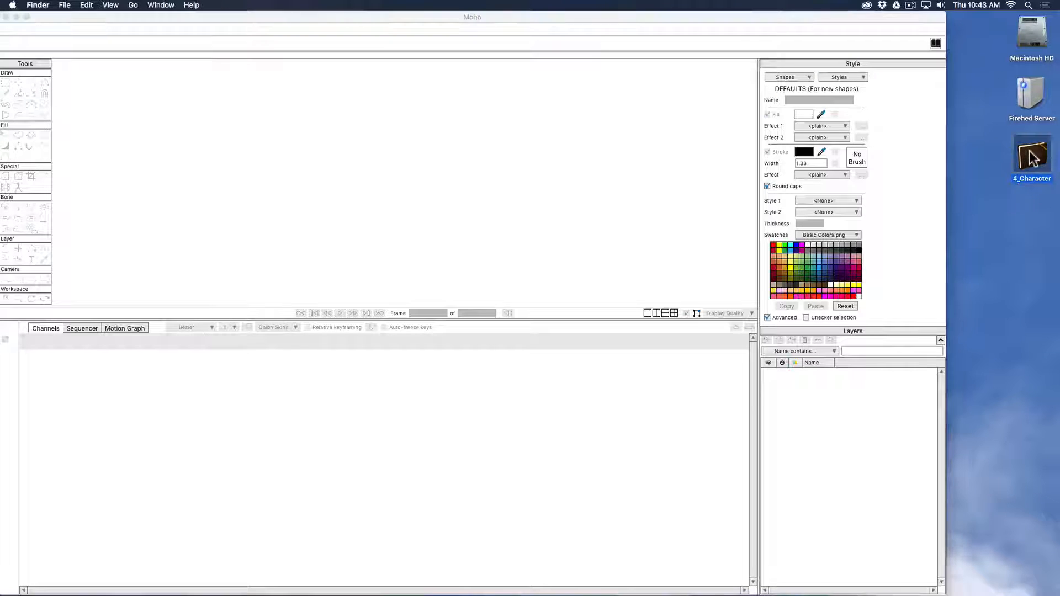
pyautogui.click(701, 31)
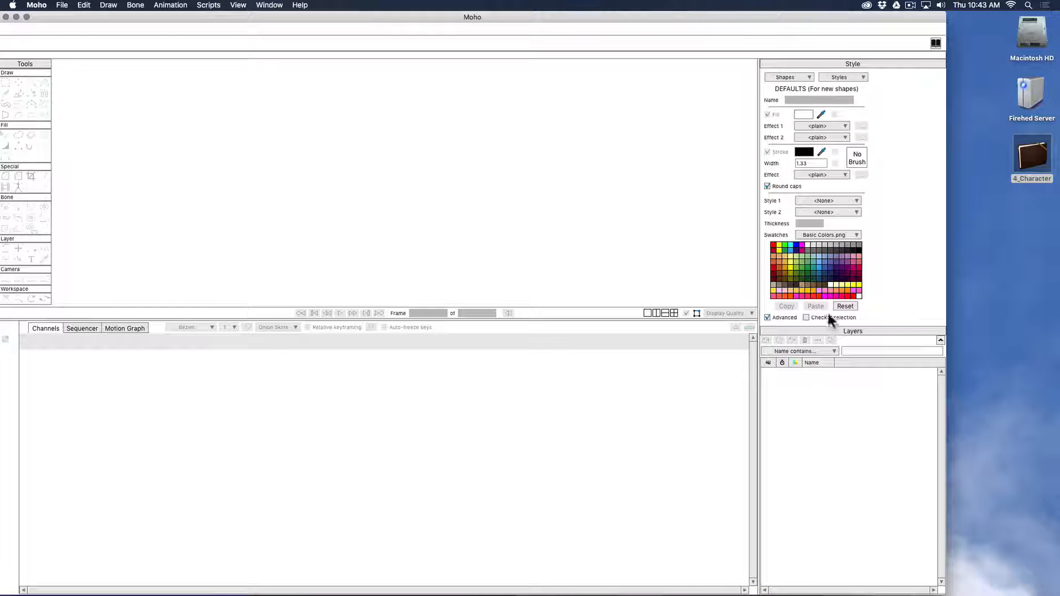
pyautogui.click(109, 5)
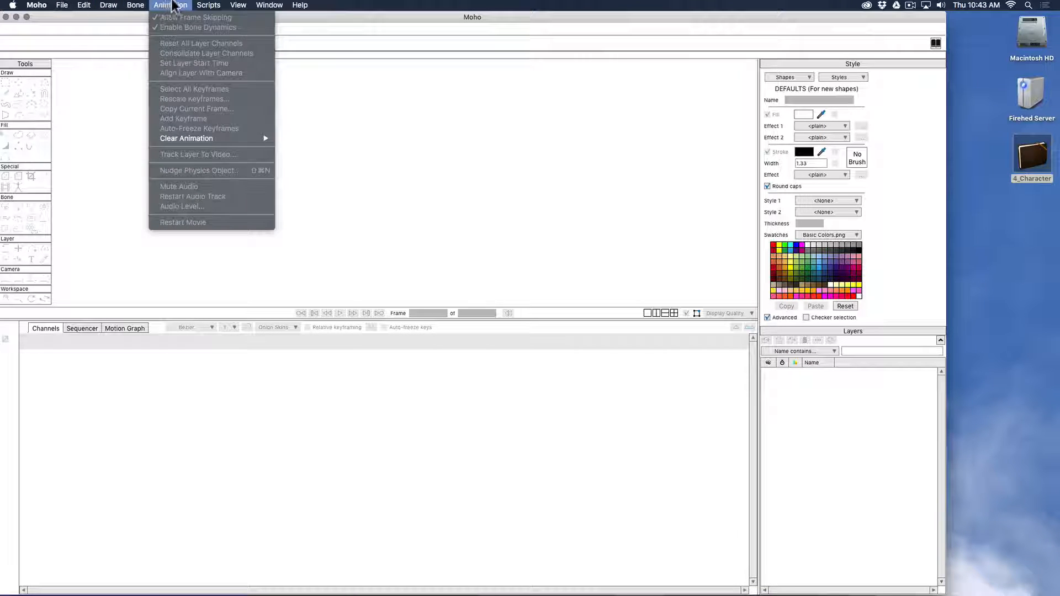
pyautogui.moveTo(238, 5)
pyautogui.click(562, 142)
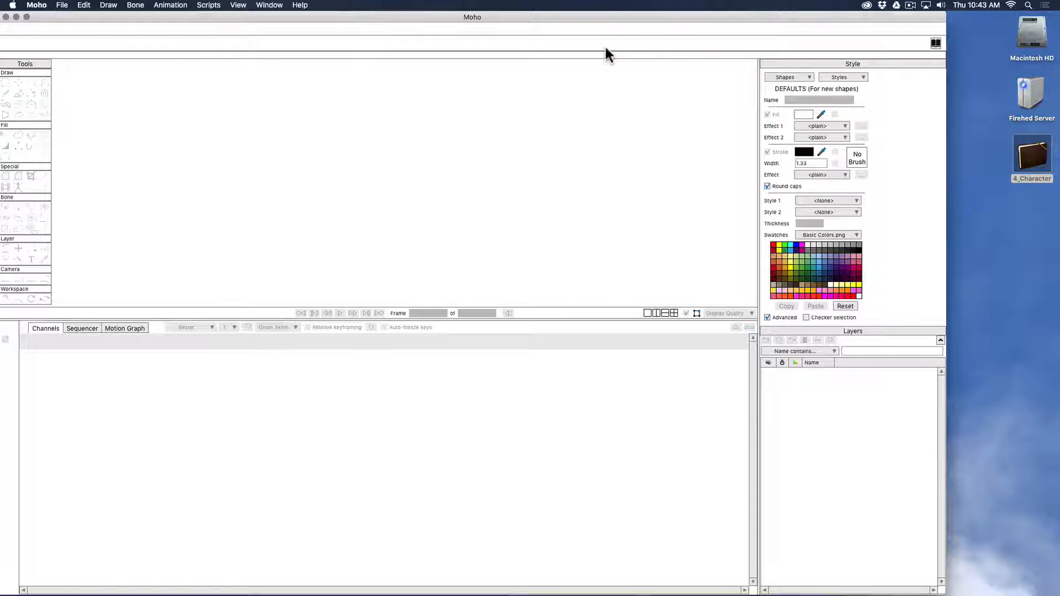
# Step: Enlarge the canvas area by shrinking the timeline and the Style and Layers panels, and create a new blank project
pyautogui.moveTo(540, 319); pyautogui.dragTo(545, 456)
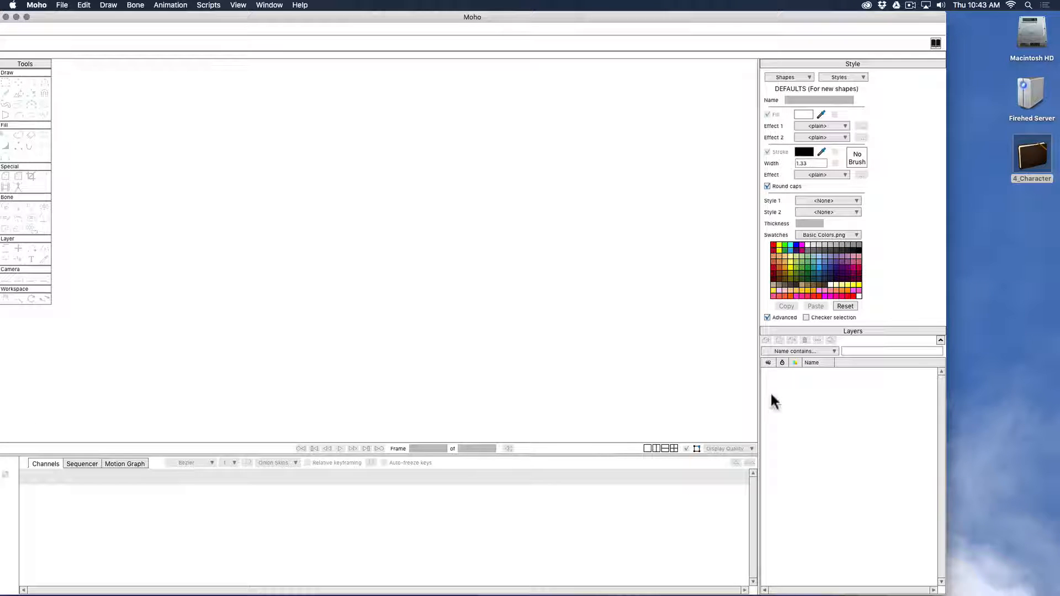
pyautogui.moveTo(760, 398); pyautogui.dragTo(771, 399)
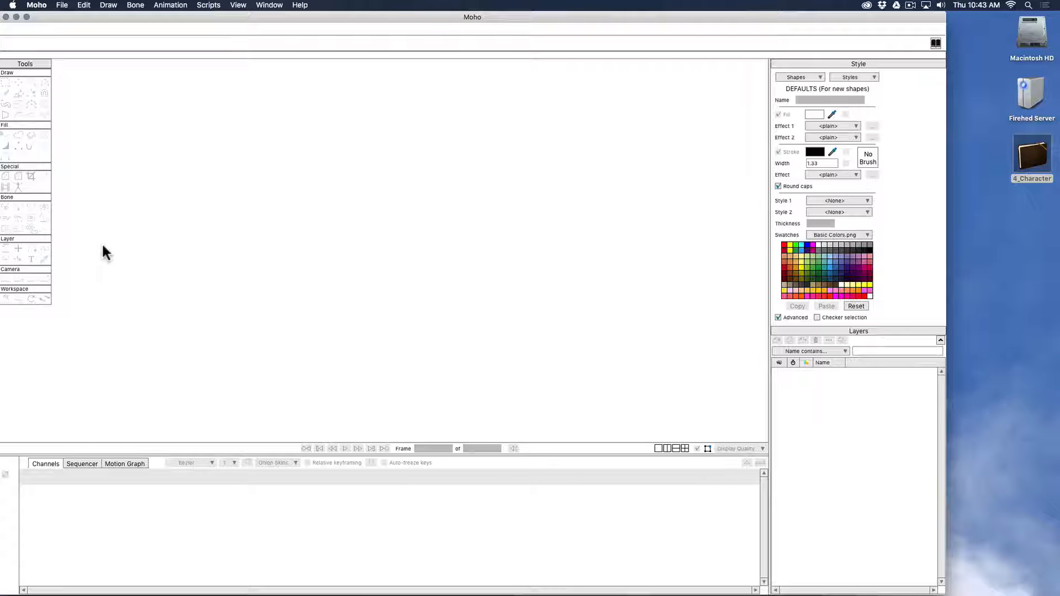
pyautogui.click(63, 7)
pyautogui.click(66, 13)
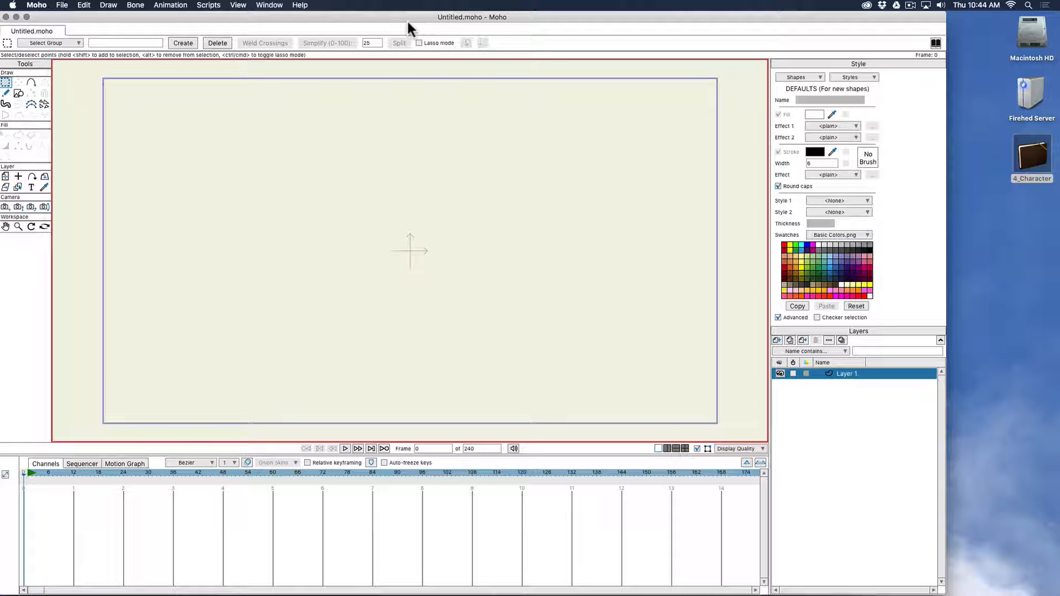
# Step: Set the startup file to No Document in Moho's general preferences and accept the preferences
pyautogui.click(63, 6)
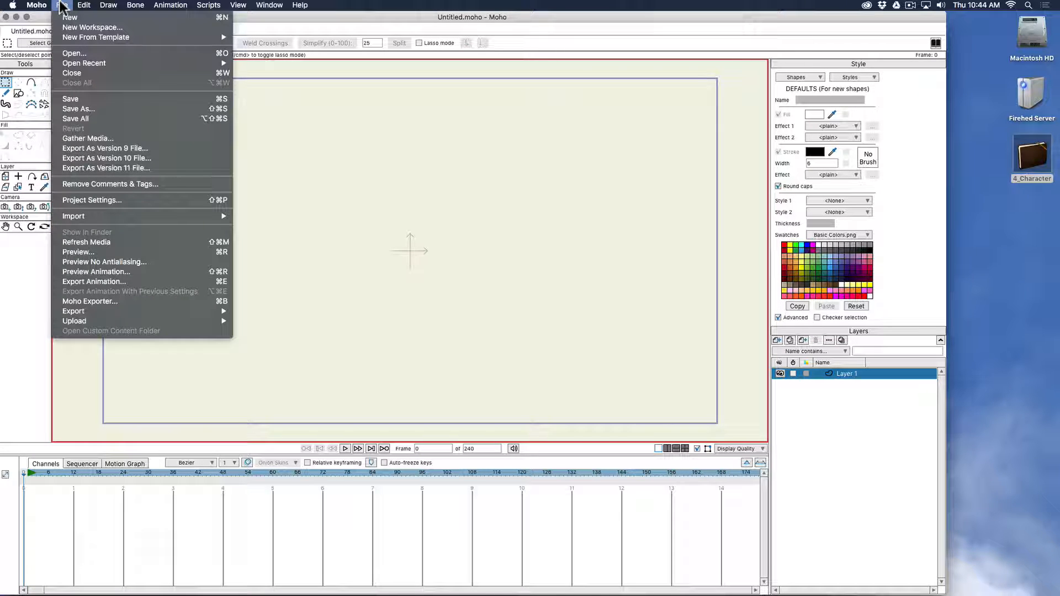
pyautogui.moveTo(48, 6)
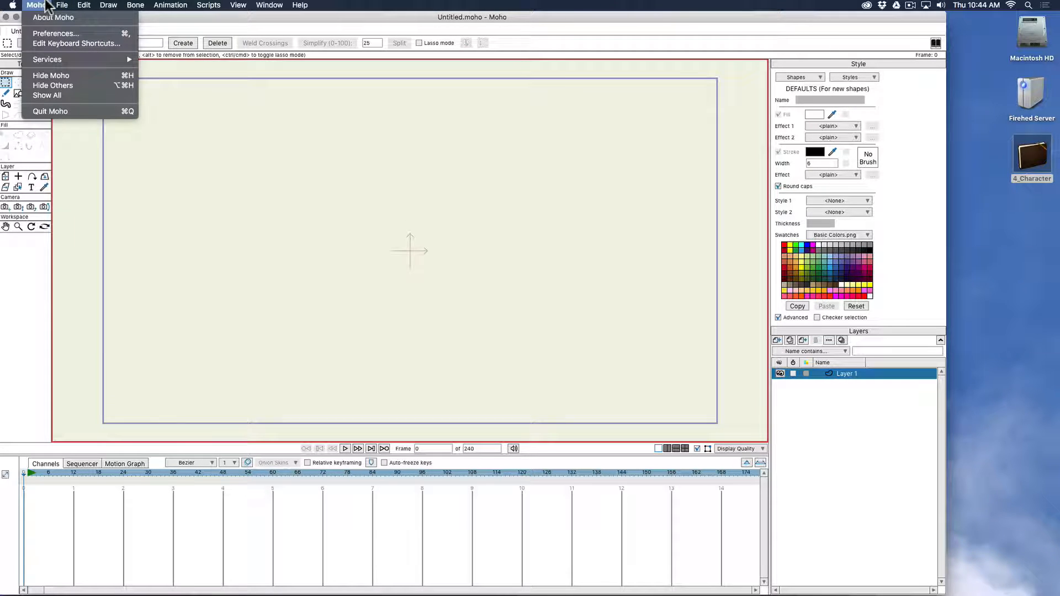
pyautogui.click(54, 34)
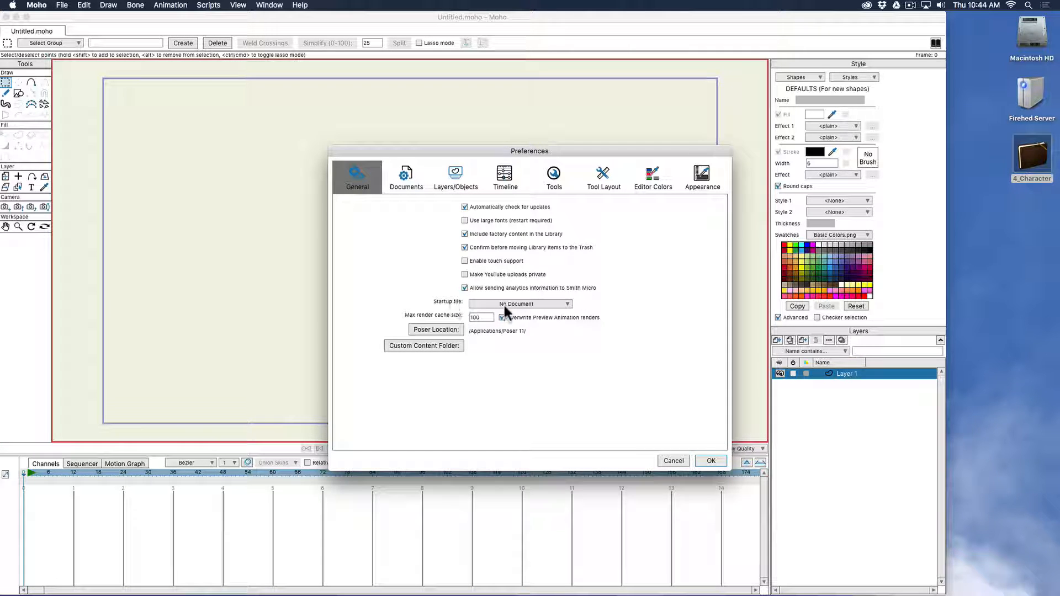
pyautogui.click(519, 304)
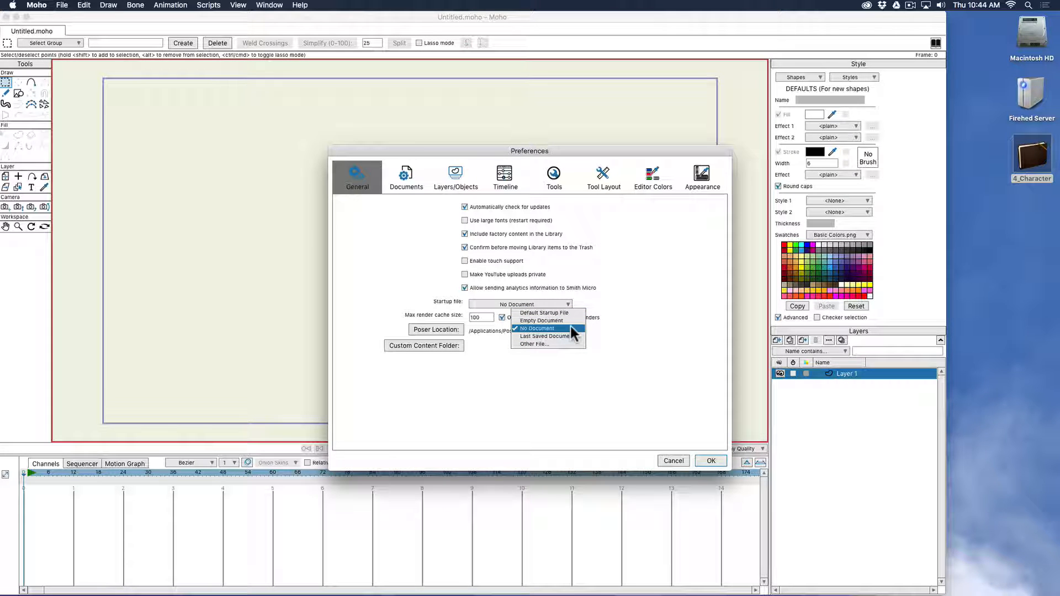
pyautogui.click(552, 328)
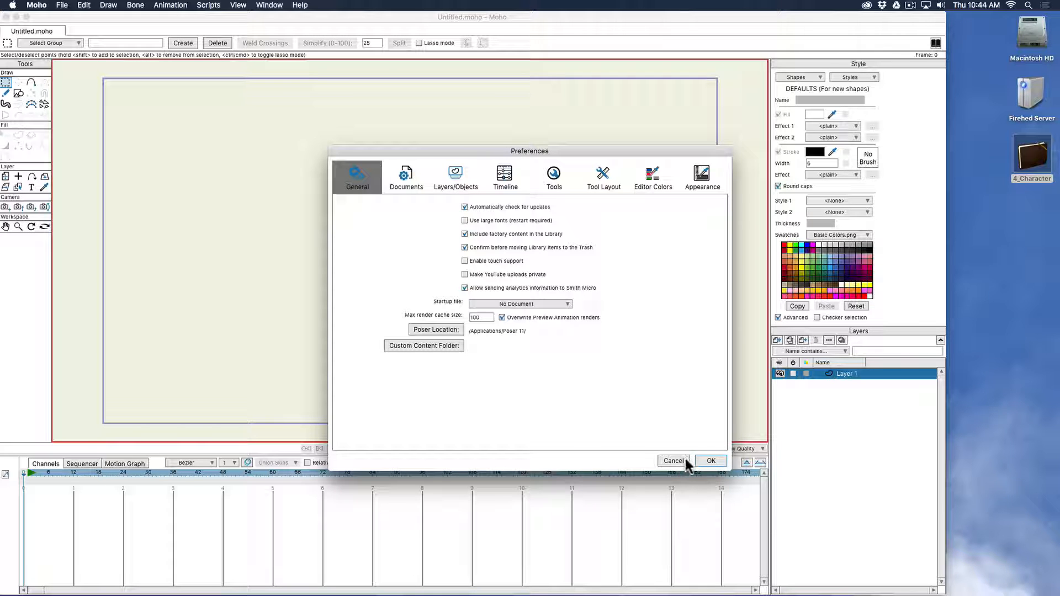
pyautogui.click(705, 459)
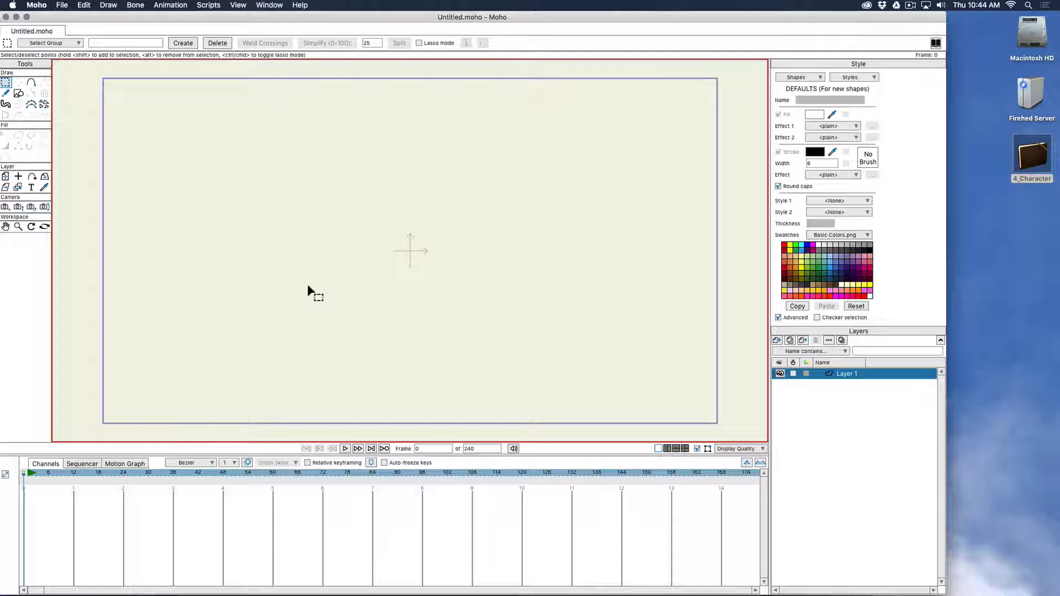
# Step: Save the project as 4_character.moho in the Animation folder inside 4_Character on the Desktop
pyautogui.click(62, 5)
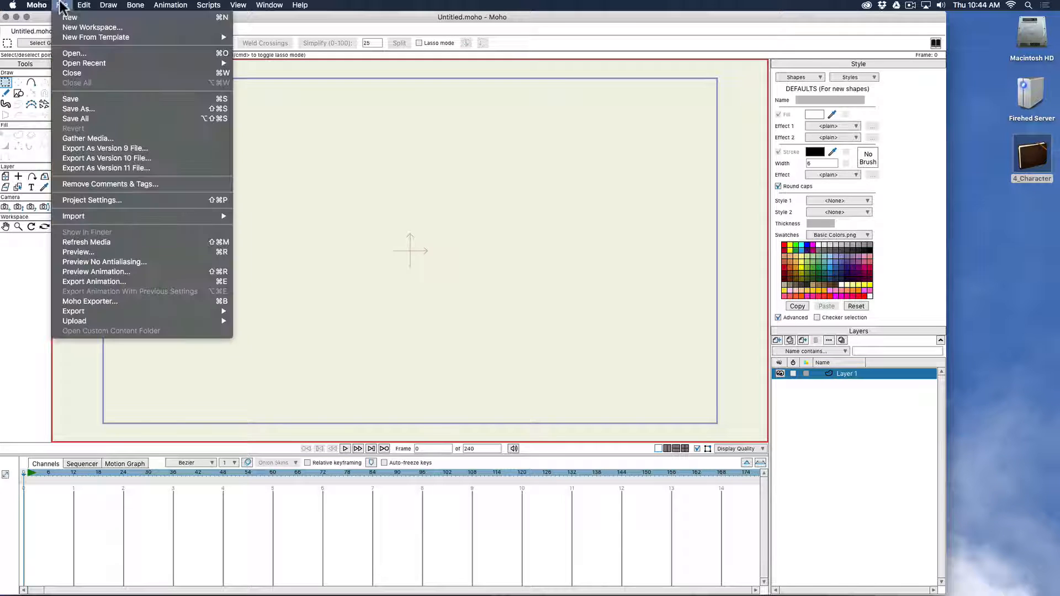
pyautogui.click(86, 109)
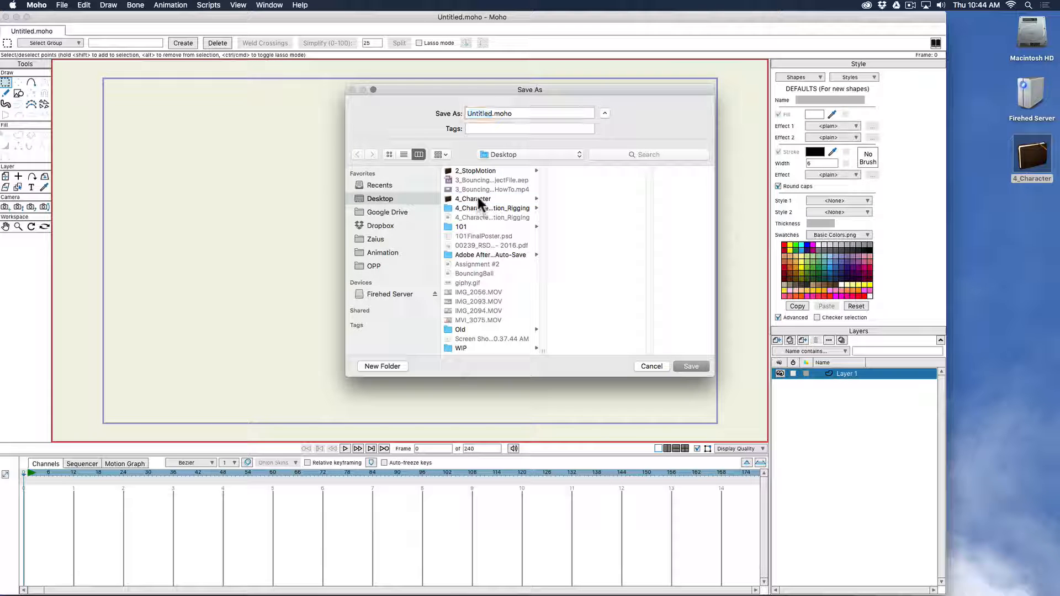
pyautogui.click(478, 198)
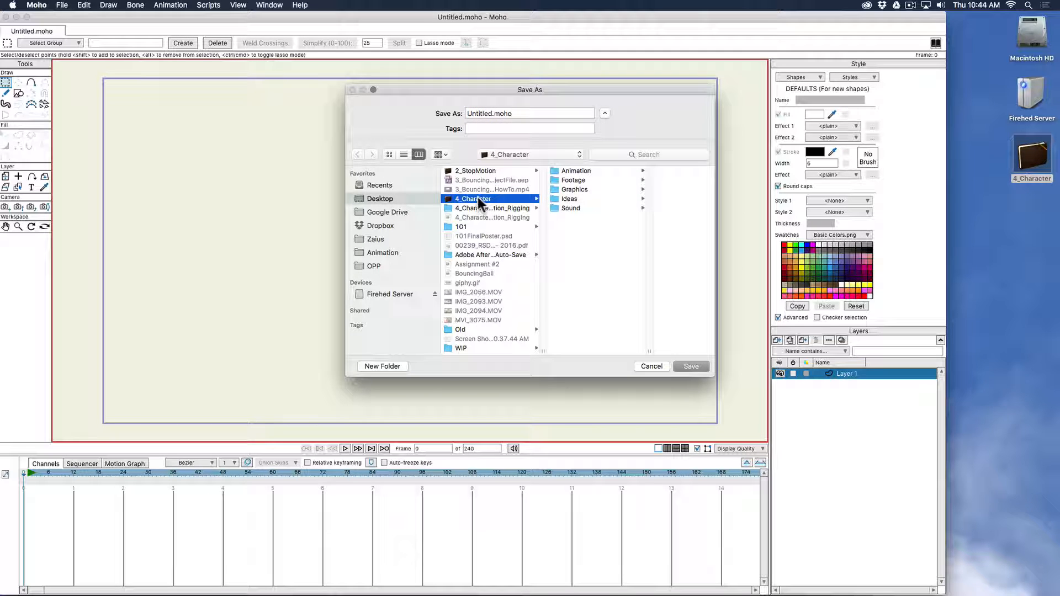
pyautogui.click(576, 170)
pyautogui.click(490, 115)
pyautogui.doubleClick(490, 114)
pyautogui.write('4_character')
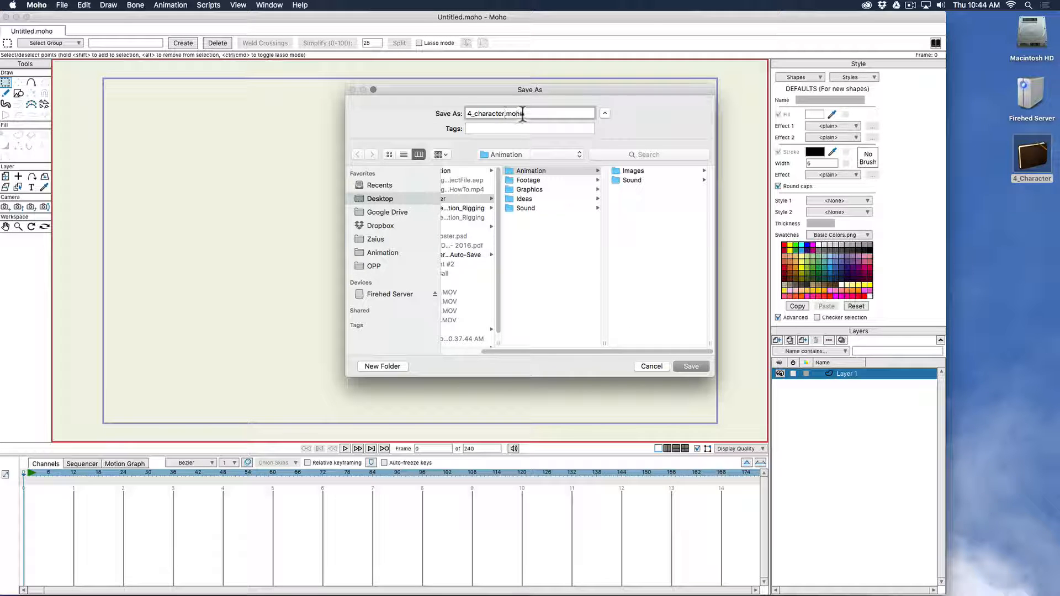
pyautogui.moveTo(506, 114); pyautogui.dragTo(540, 113)
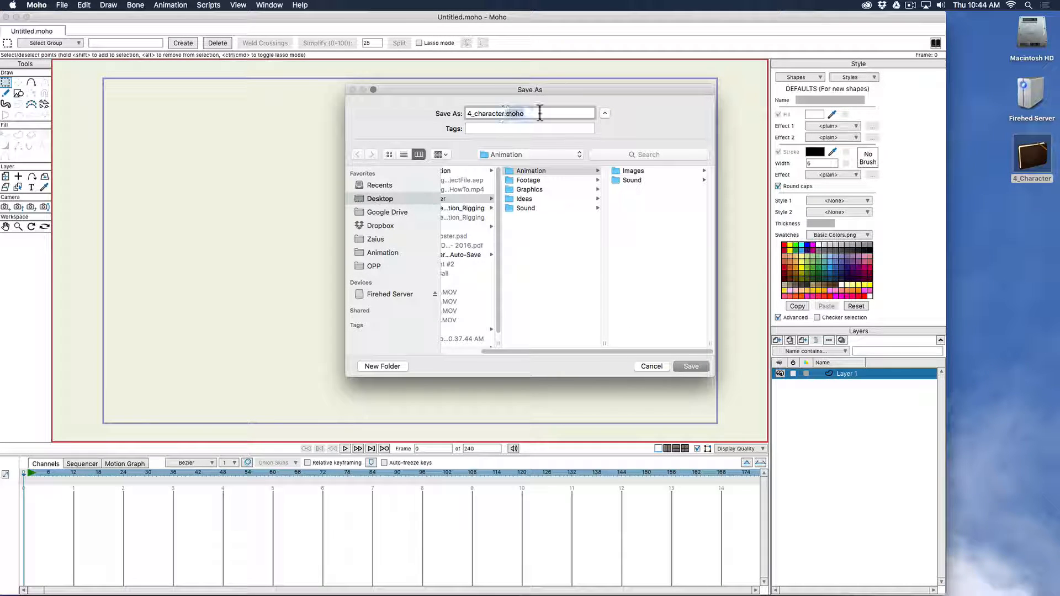
pyautogui.click(540, 113)
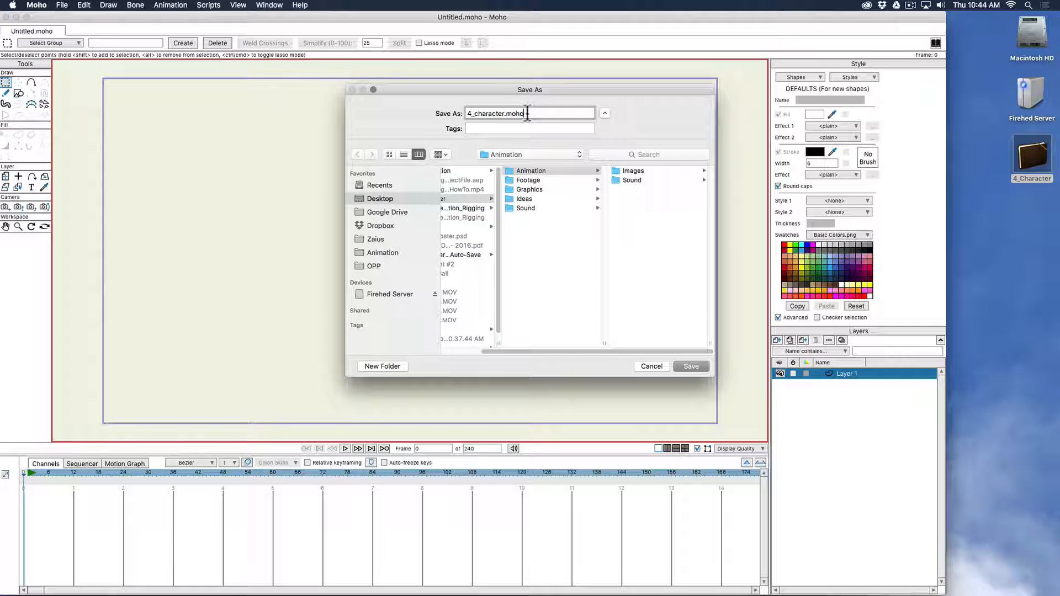
pyautogui.moveTo(504, 114); pyautogui.dragTo(402, 109)
pyautogui.click(690, 366)
# Step: Look for the saved 4_character.moho file in the 4_Character project's Animation folder in Finder, and return to Moho
pyautogui.doubleClick(1030, 163)
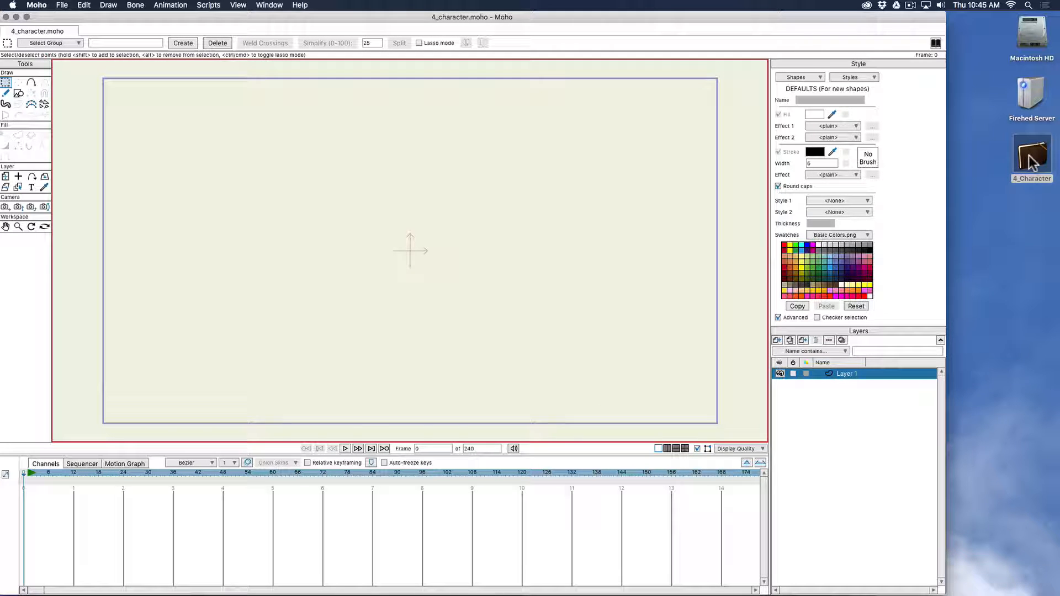
pyautogui.click(630, 176)
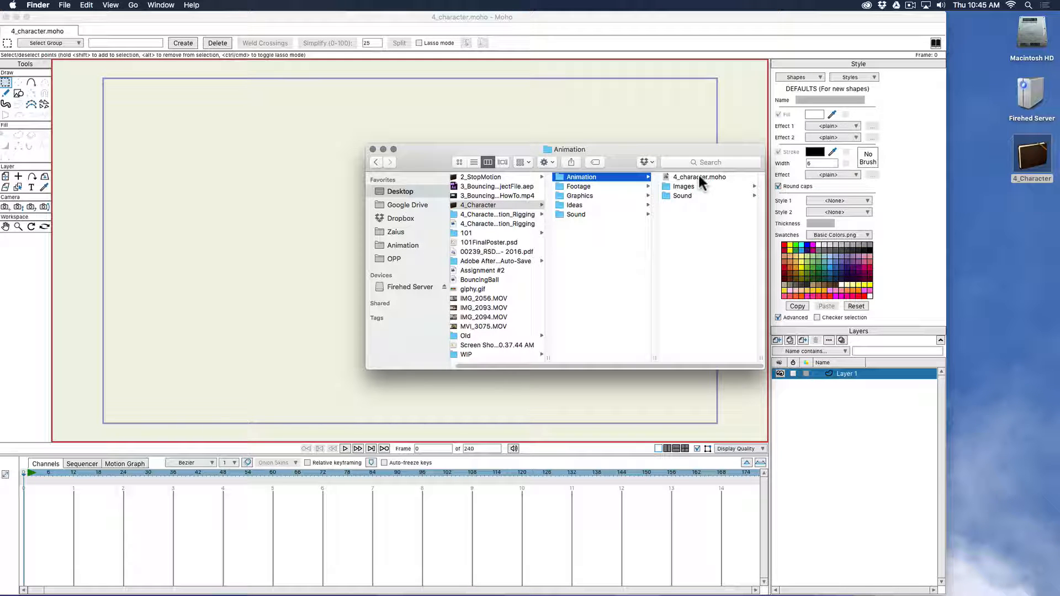
pyautogui.click(371, 149)
pyautogui.click(548, 21)
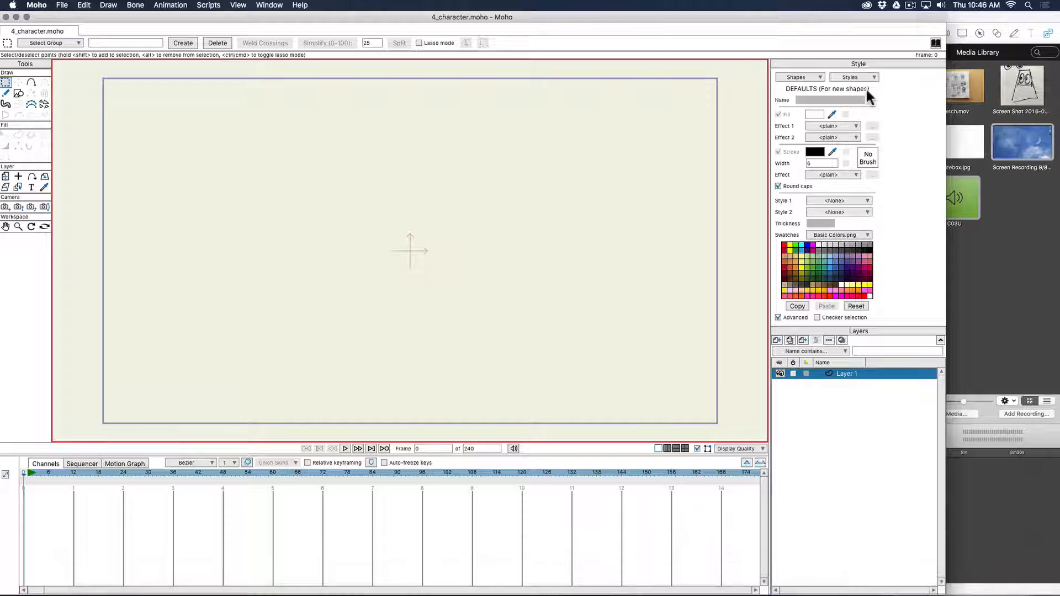
# Step: Hide the media application window behind Moho
pyautogui.click(992, 237)
pyautogui.press('super+h')
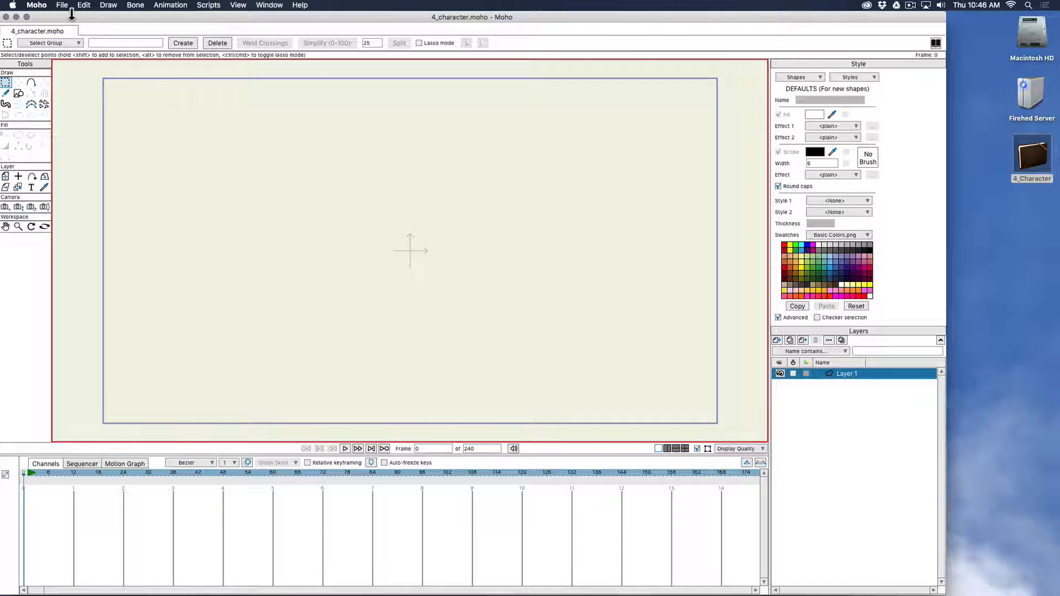
# Step: Confirm the project settings with dimensions of 1920x1080, frame rate 12 and end frame 240
pyautogui.click(65, 5)
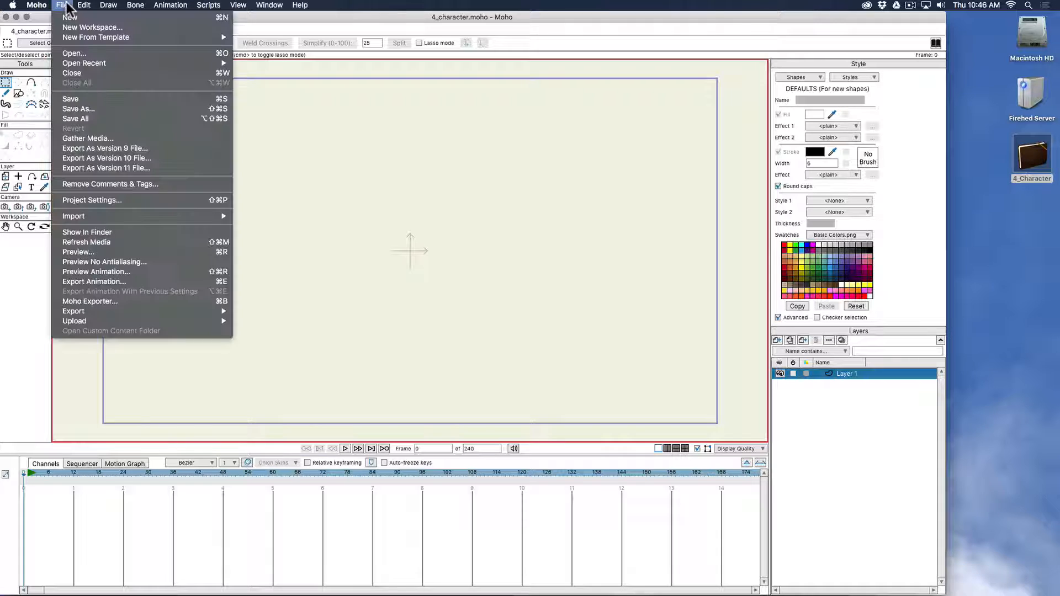
pyautogui.click(101, 199)
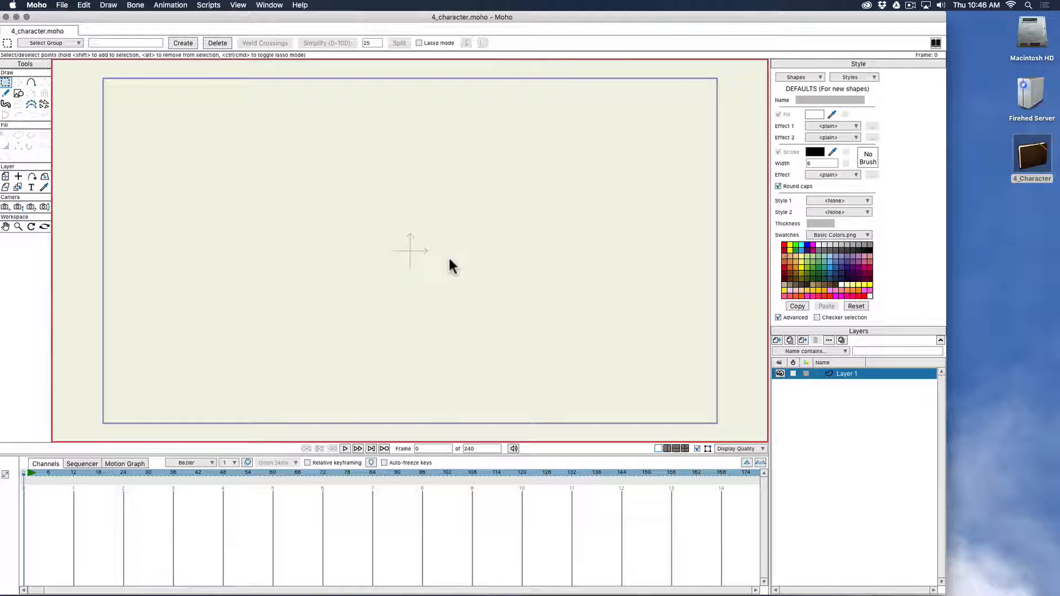
pyautogui.moveTo(618, 284); pyautogui.dragTo(408, 157)
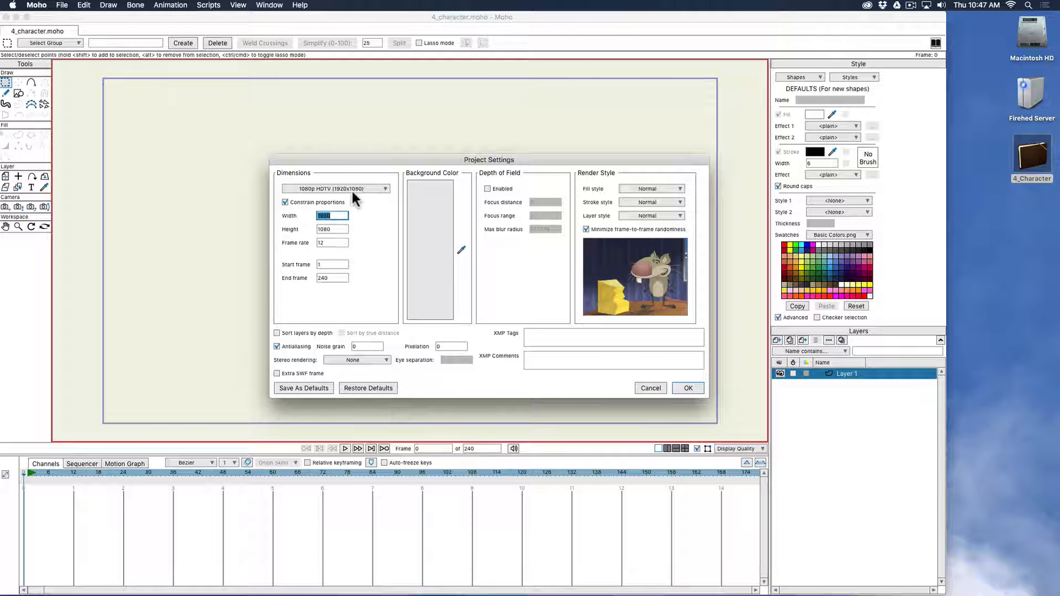
pyautogui.click(331, 215)
pyautogui.doubleClick(332, 216)
pyautogui.moveTo(333, 229); pyautogui.dragTo(277, 231)
pyautogui.doubleClick(335, 243)
pyautogui.moveTo(391, 158); pyautogui.dragTo(385, 153)
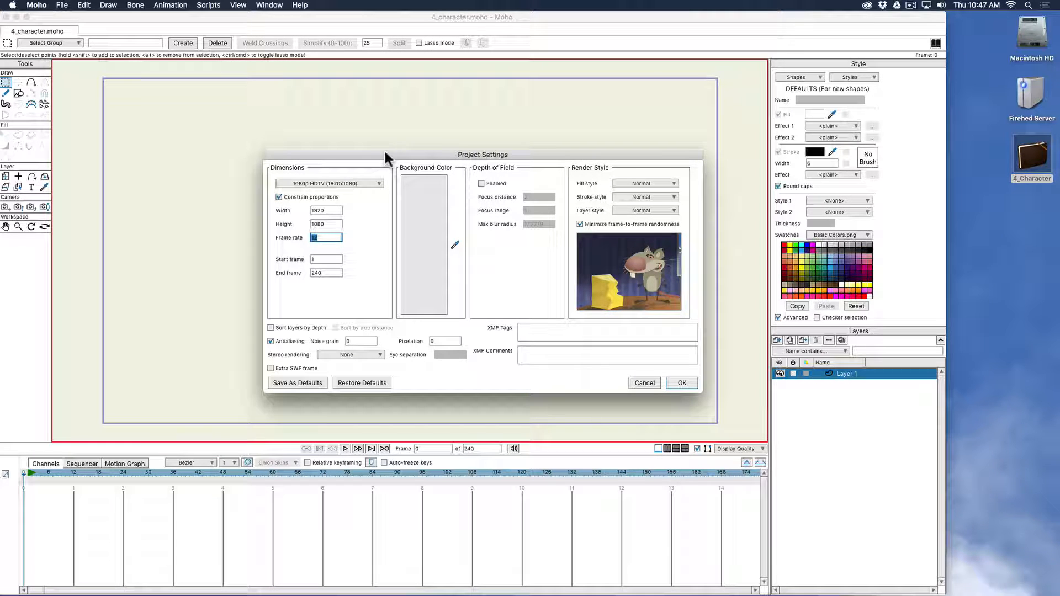
pyautogui.click(332, 273)
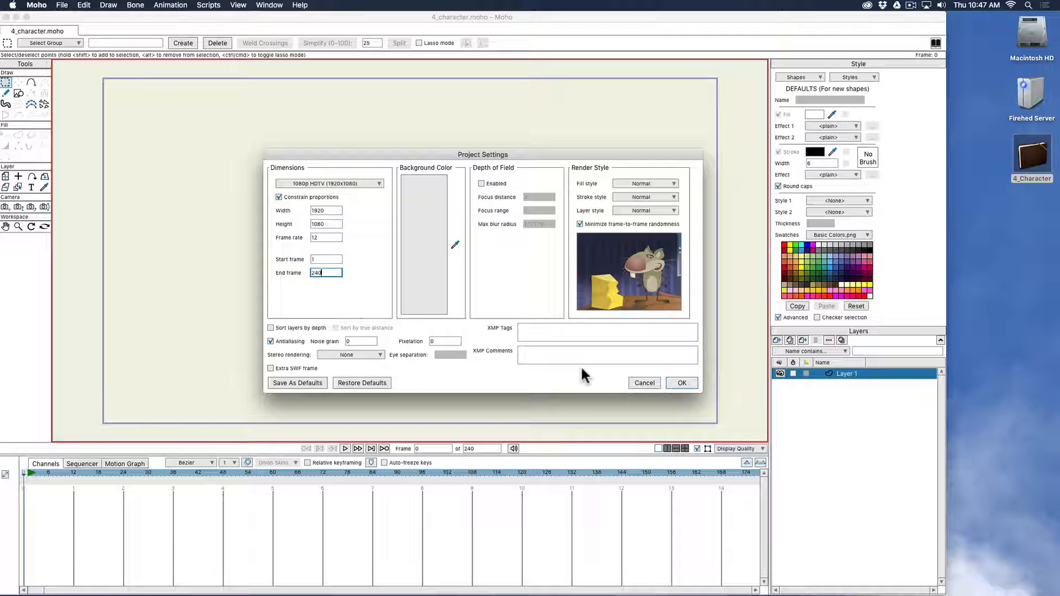
pyautogui.click(680, 382)
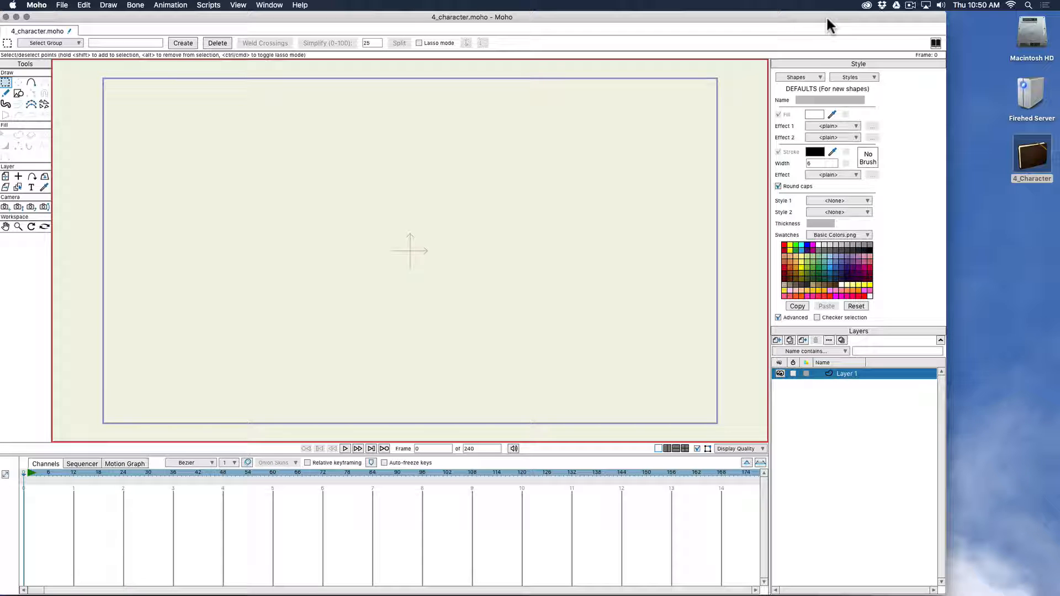
# Step: Preview the character sketch screenshot in the 4_Character project's Ideas folder in Finder, and return to Moho
pyautogui.doubleClick(1035, 162)
pyautogui.moveTo(561, 182); pyautogui.dragTo(540, 183)
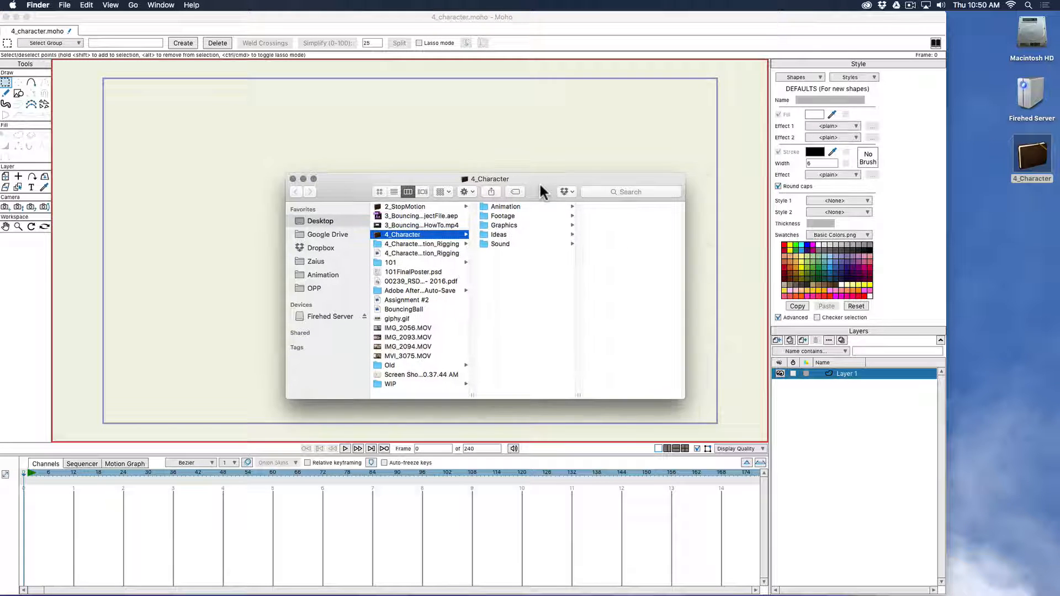
pyautogui.click(509, 235)
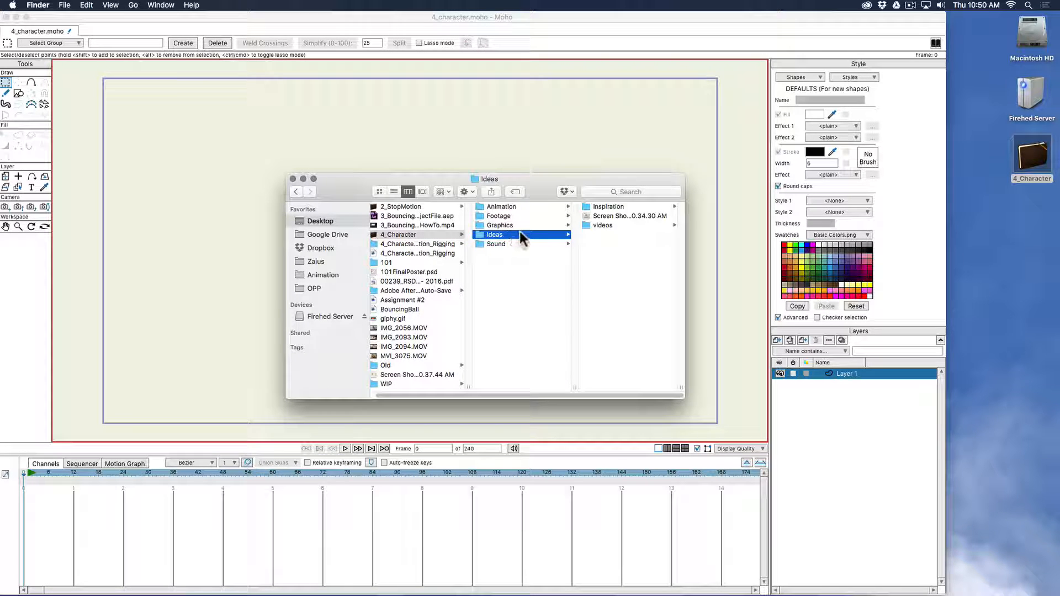
pyautogui.click(620, 216)
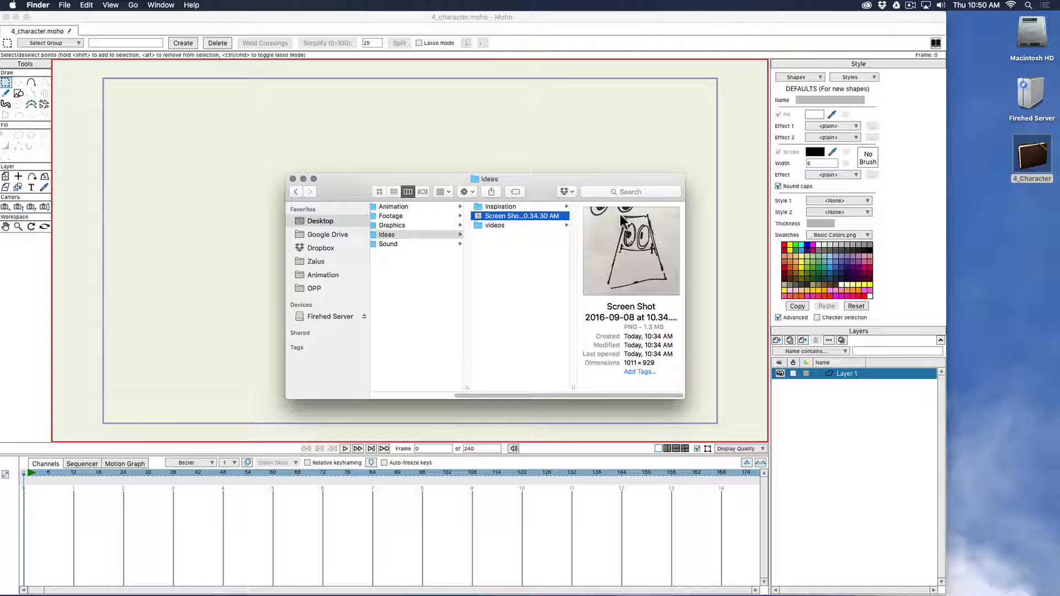
pyautogui.click(348, 19)
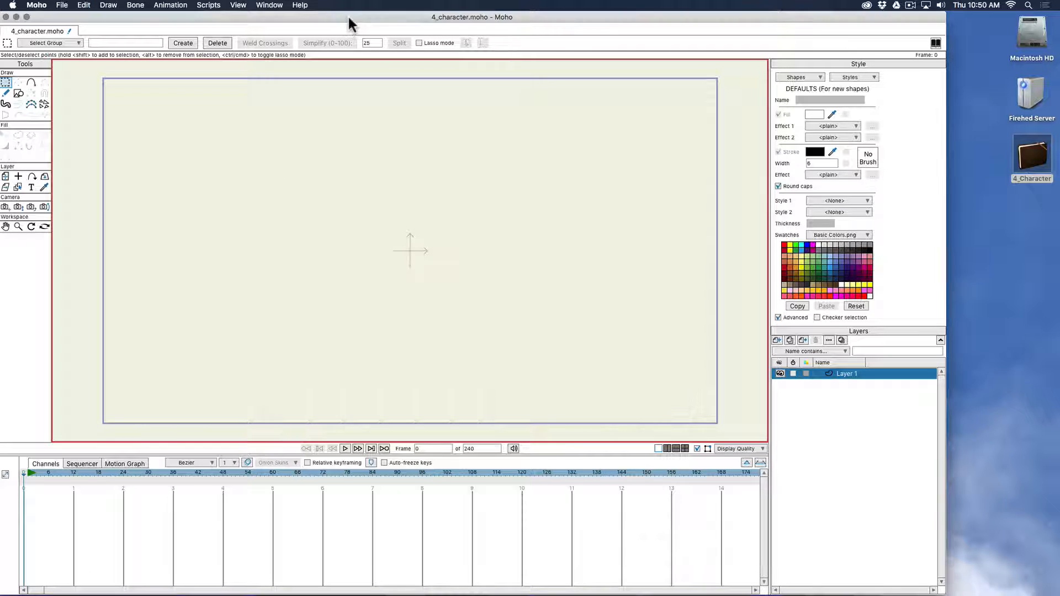
# Step: Load the character sketch screenshot from the 4_Character project's Ideas folder as the tracing image
pyautogui.click(238, 5)
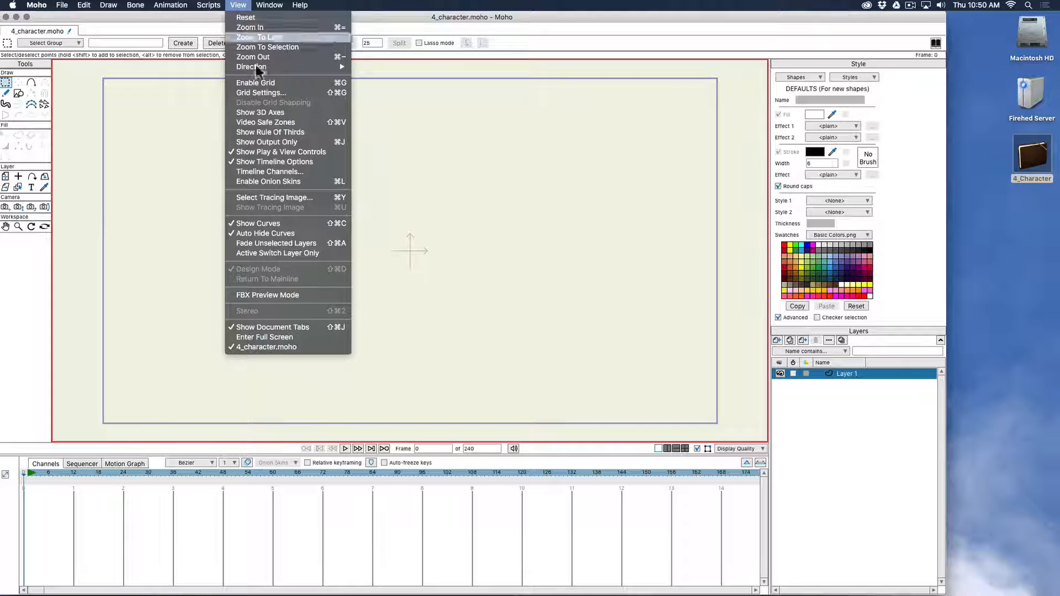
pyautogui.click(312, 199)
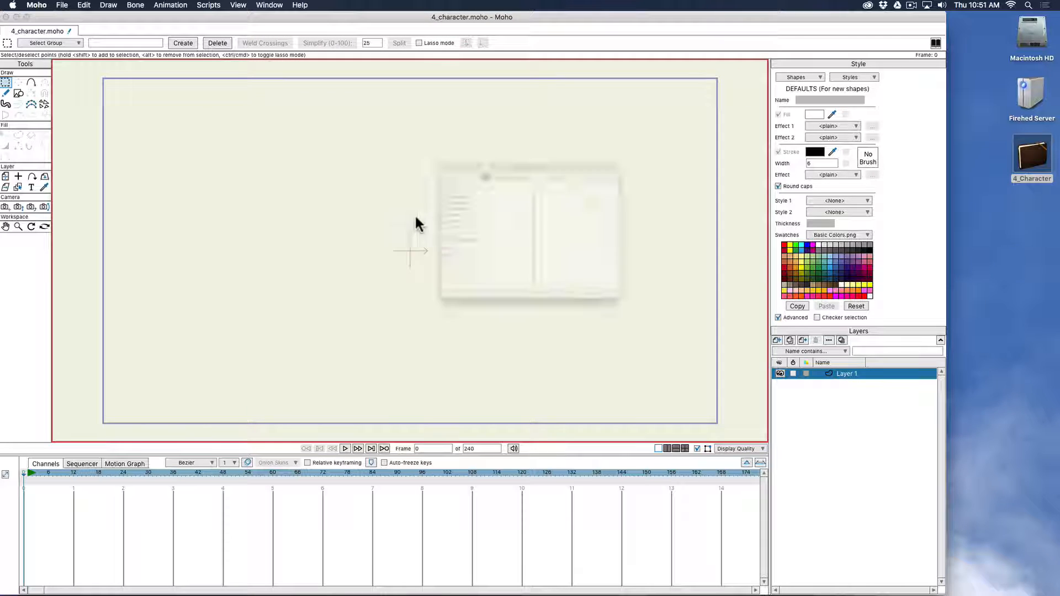
pyautogui.click(505, 116)
pyautogui.click(515, 132)
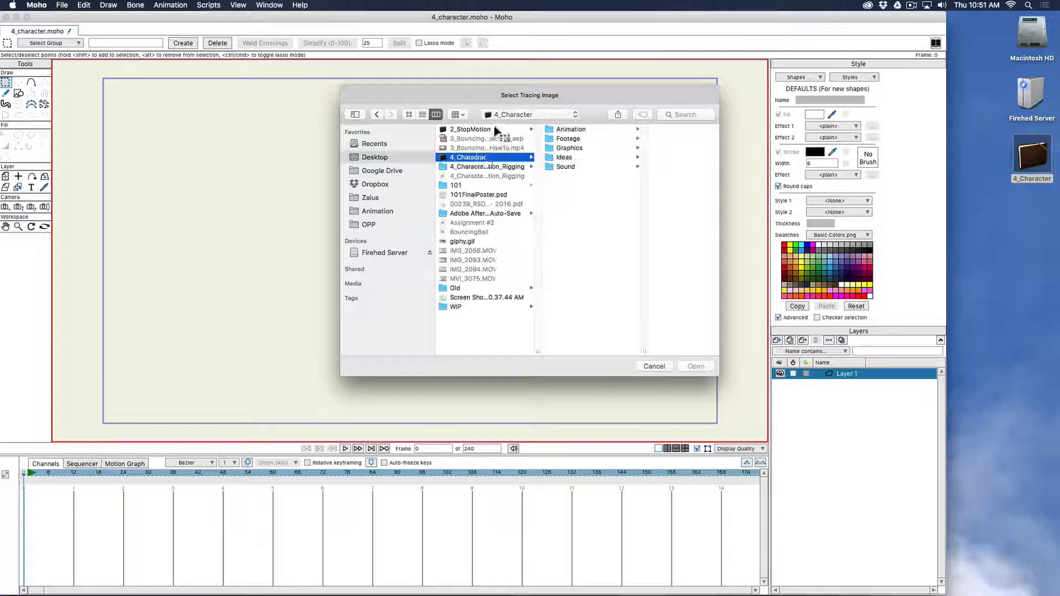
pyautogui.click(574, 157)
pyautogui.click(678, 138)
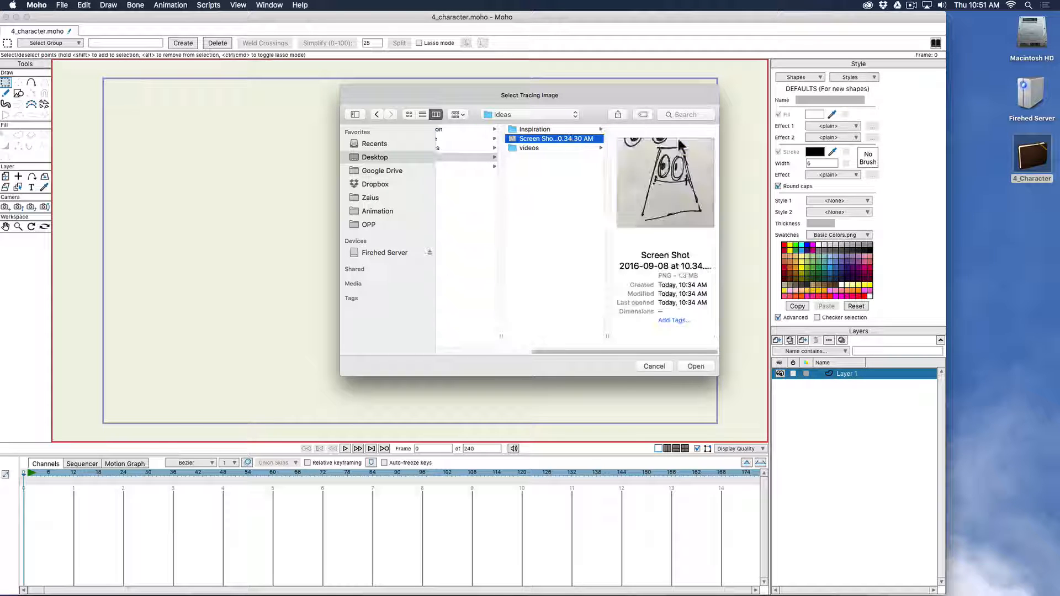
pyautogui.click(699, 366)
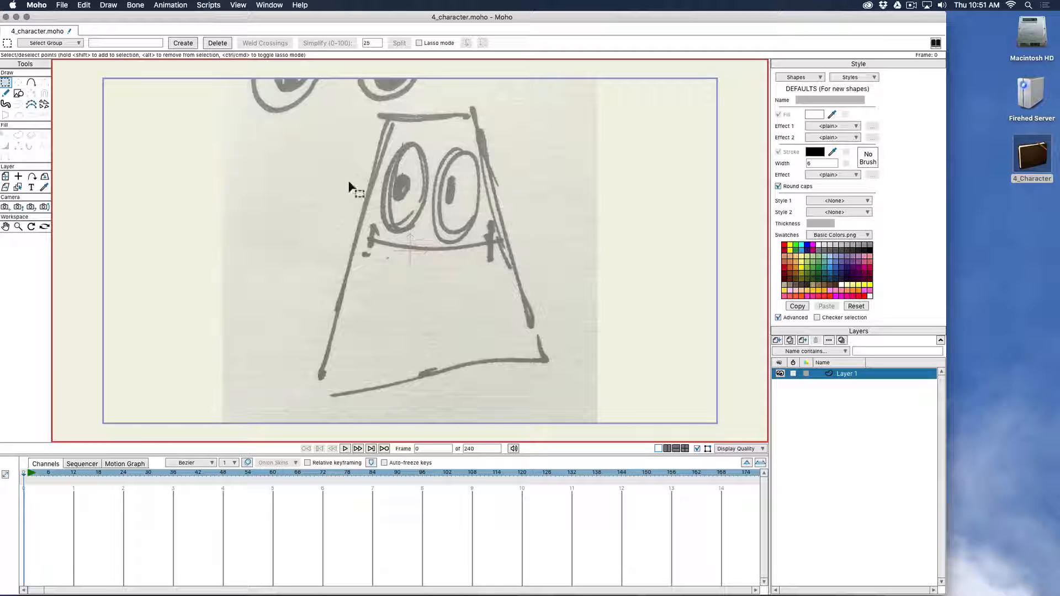
# Step: Toggle the tracing image off and on several times, ending with the sketch shown
pyautogui.click(238, 5)
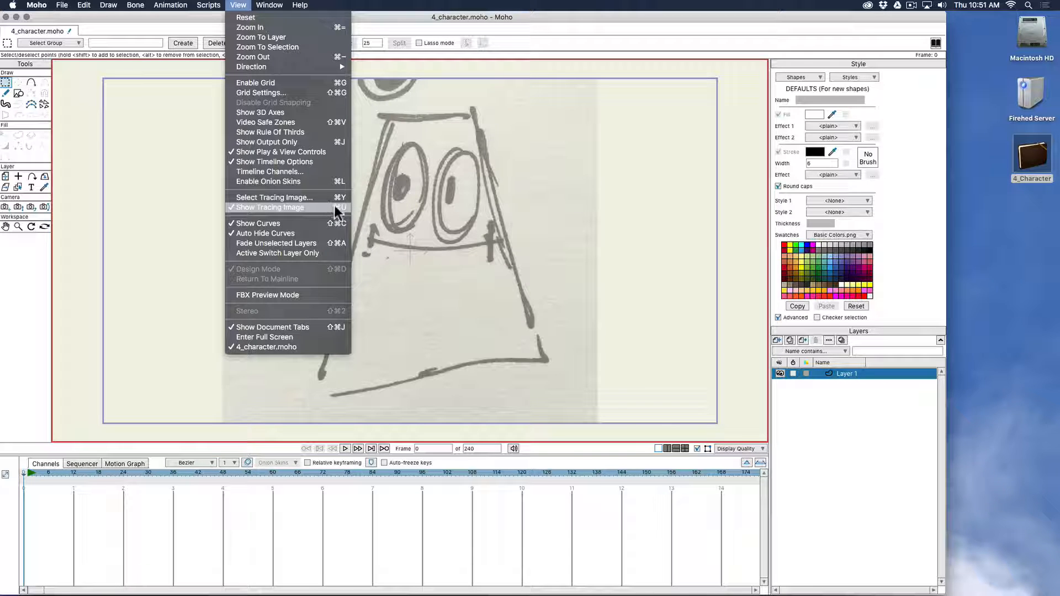
pyautogui.click(320, 213)
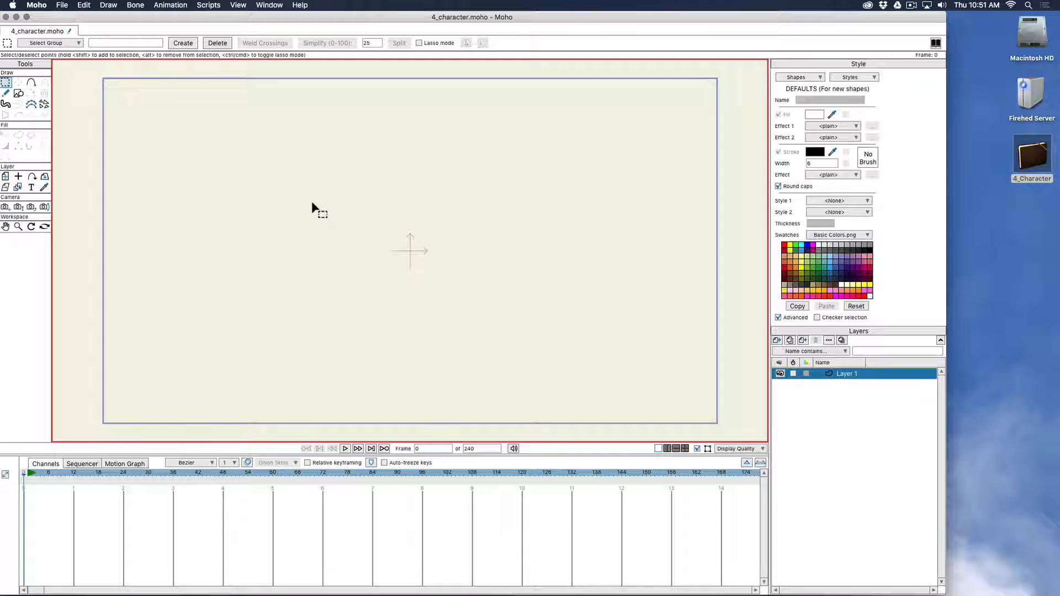
pyautogui.press('super+u')
pyautogui.press('super+u')
pyautogui.press('super+u')
pyautogui.press('super+u')
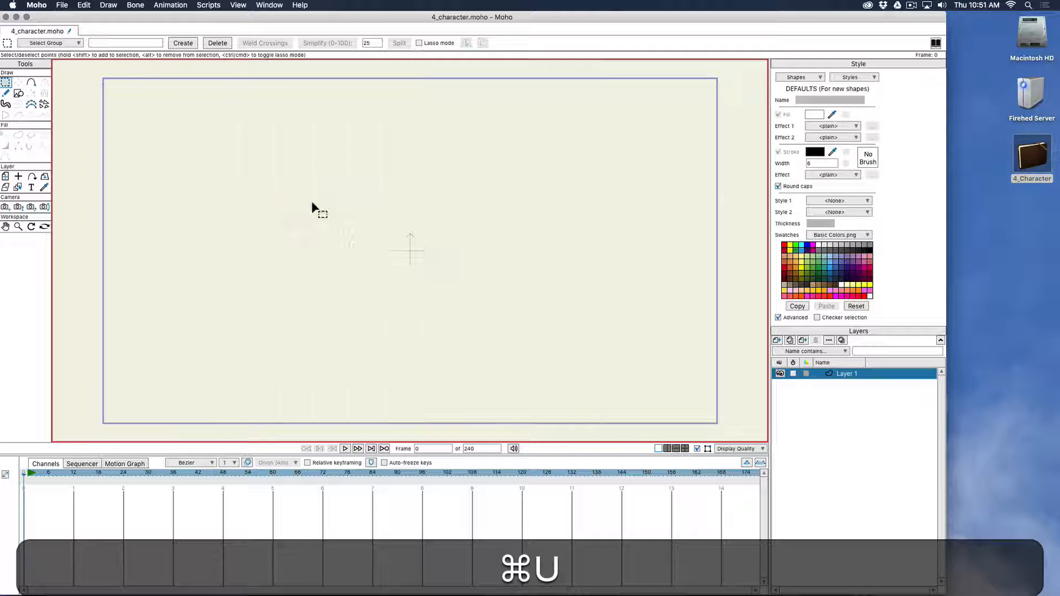
pyautogui.press('super+u')
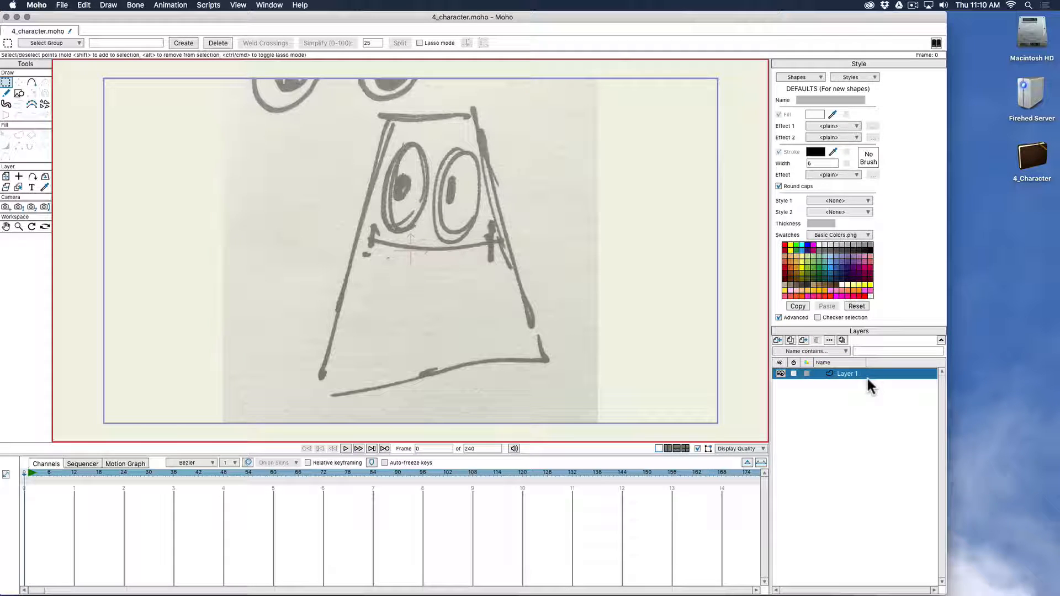
# Step: Rename Layer 1 as Body
pyautogui.doubleClick(848, 373)
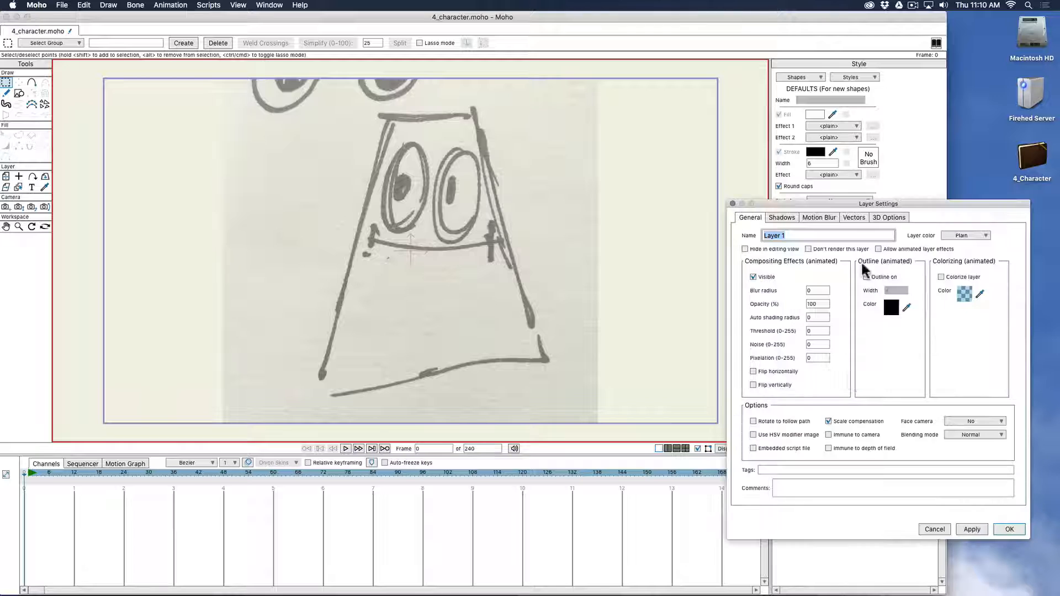
pyautogui.click(936, 530)
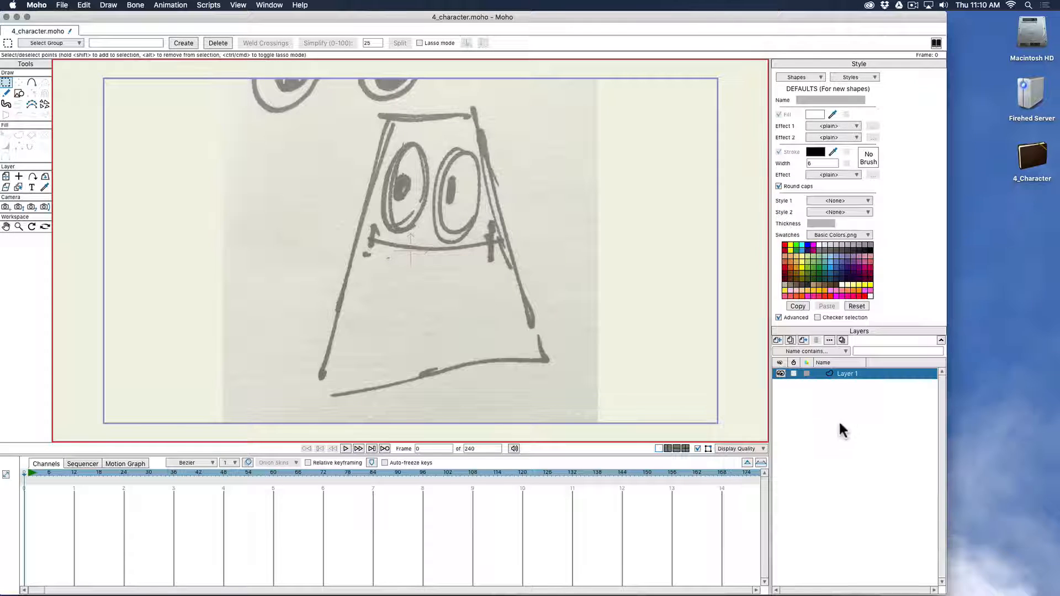
pyautogui.click(852, 373)
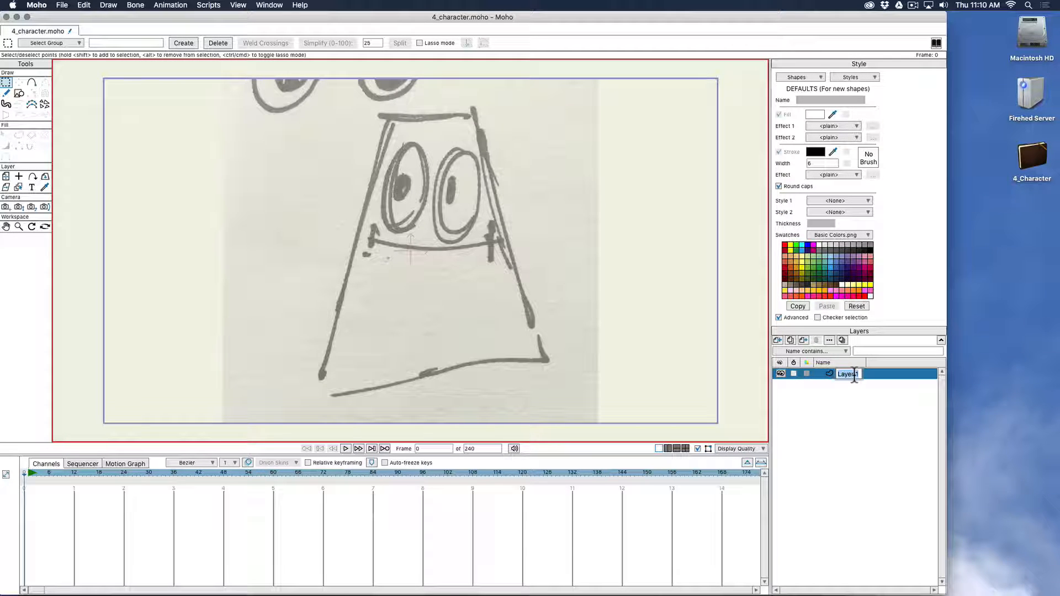
pyautogui.write('Body')
pyautogui.press('Return')
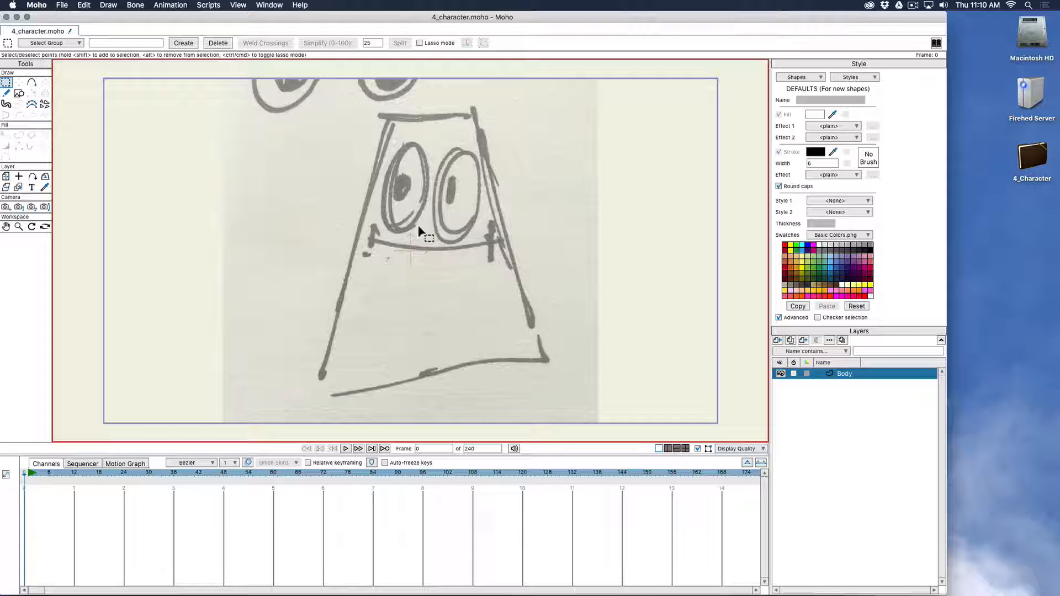
# Step: With the tracing image hidden, draw a filled, outlined square on the Body layer and move it onto the canvas centre
pyautogui.click(21, 91)
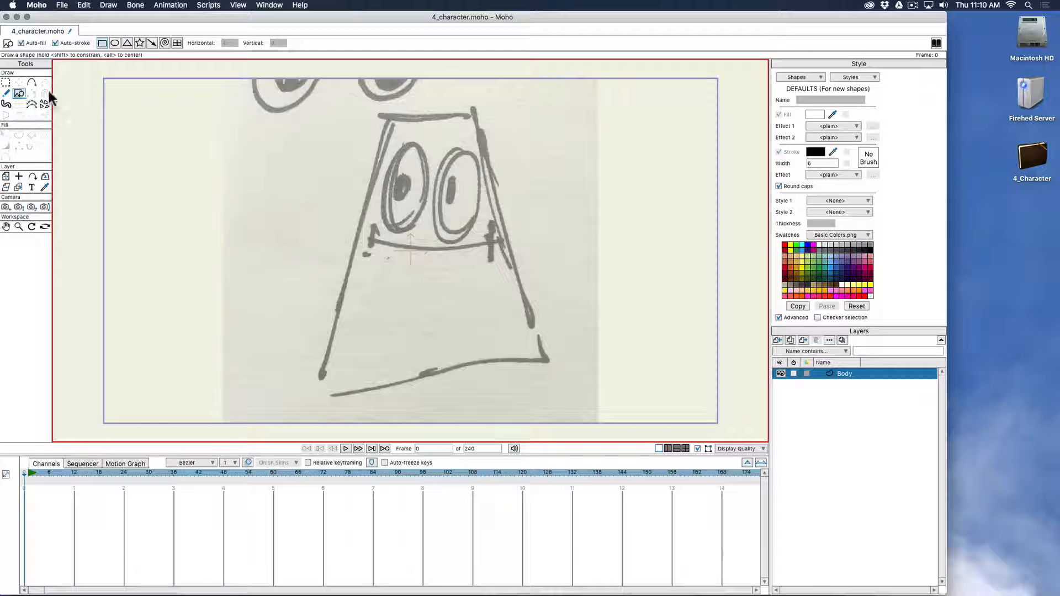
pyautogui.moveTo(348, 175); pyautogui.dragTo(510, 322)
pyautogui.press('super+u')
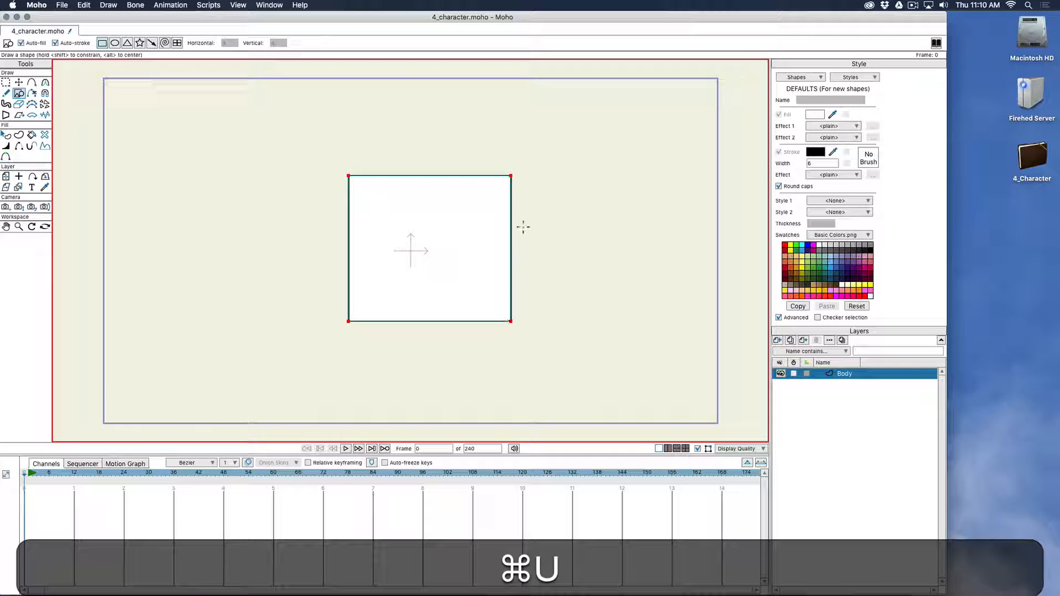
pyautogui.press('super+z')
pyautogui.moveTo(413, 245); pyautogui.dragTo(490, 304)
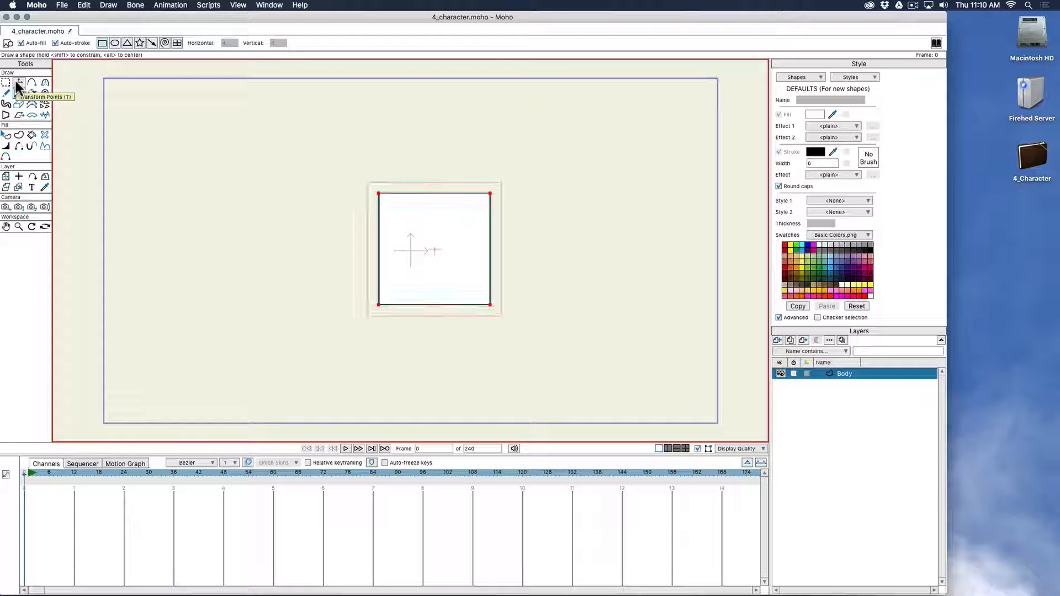
pyautogui.click(17, 84)
pyautogui.moveTo(437, 248)
pyautogui.mouseDown()
pyautogui.moveTo(406, 239)
pyautogui.moveTo(417, 253)
pyautogui.moveTo(456, 241)
pyautogui.moveTo(424, 248)
pyautogui.mouseUp()
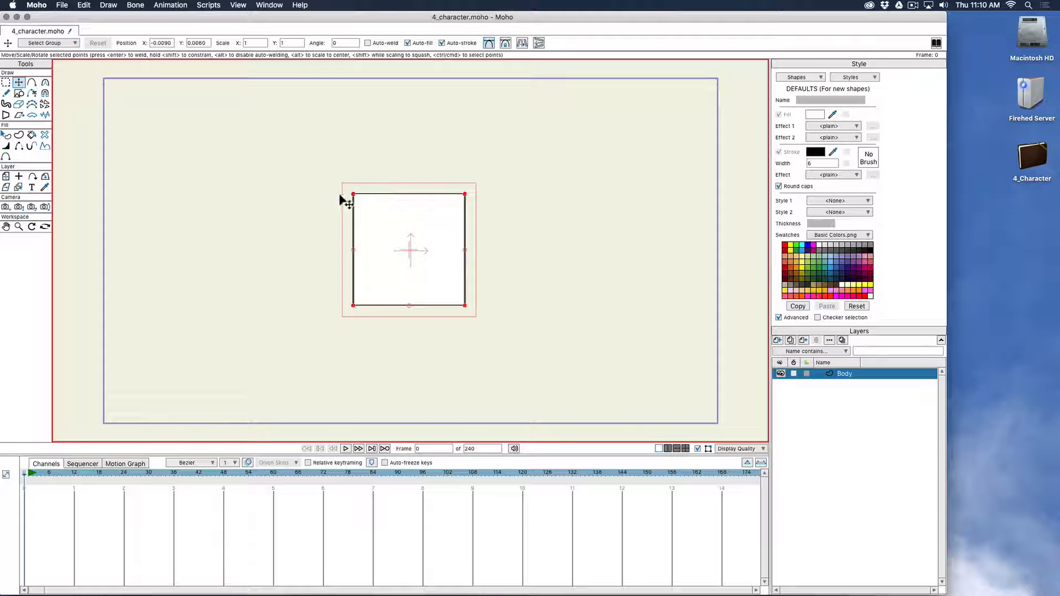
# Step: Try transforming the square by its bounding-box handles, and undo each change
pyautogui.moveTo(423, 314); pyautogui.dragTo(488, 332)
pyautogui.press('super+z')
pyautogui.press('super+z')
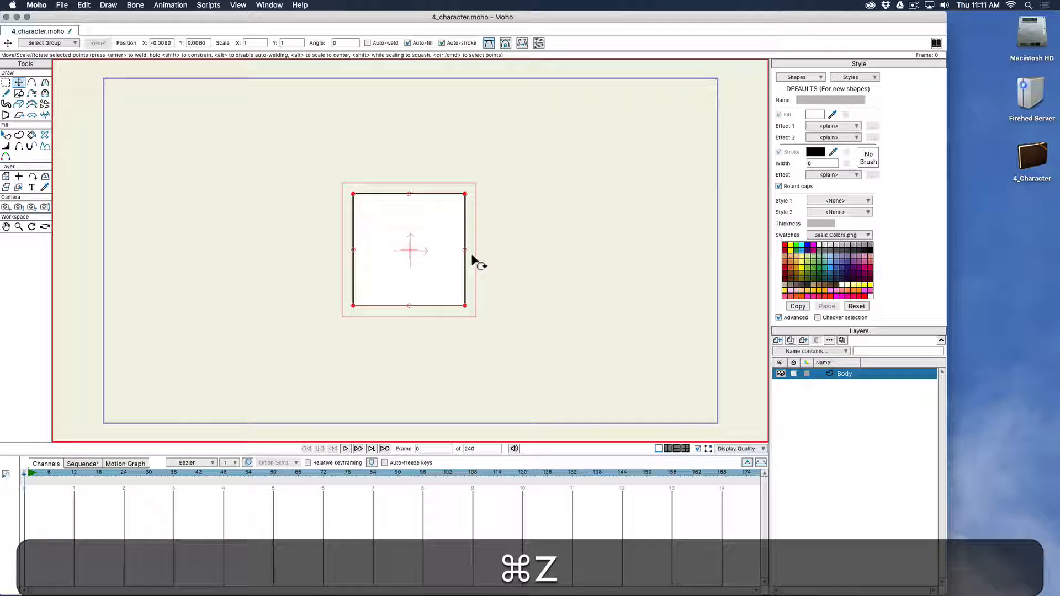
pyautogui.moveTo(469, 256); pyautogui.dragTo(472, 253)
pyautogui.press('super+z')
pyautogui.moveTo(358, 254); pyautogui.dragTo(350, 260)
pyautogui.press('super+z')
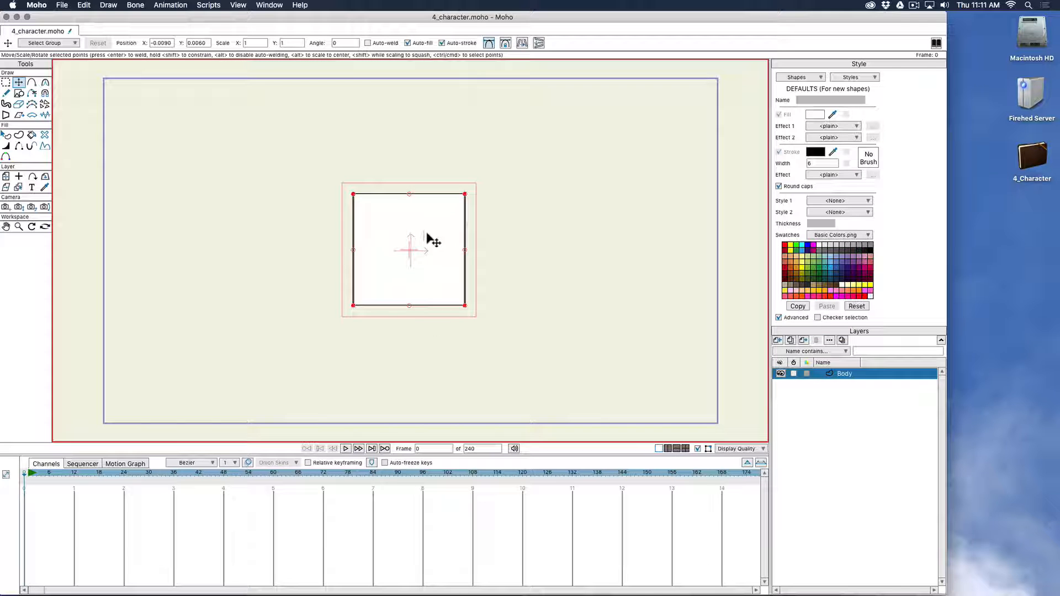
# Step: Narrow the square into a trapezoid by moving its two upper corner points inward, the right one to about X 0.23, Y 0.33
pyautogui.moveTo(318, 164); pyautogui.dragTo(457, 195)
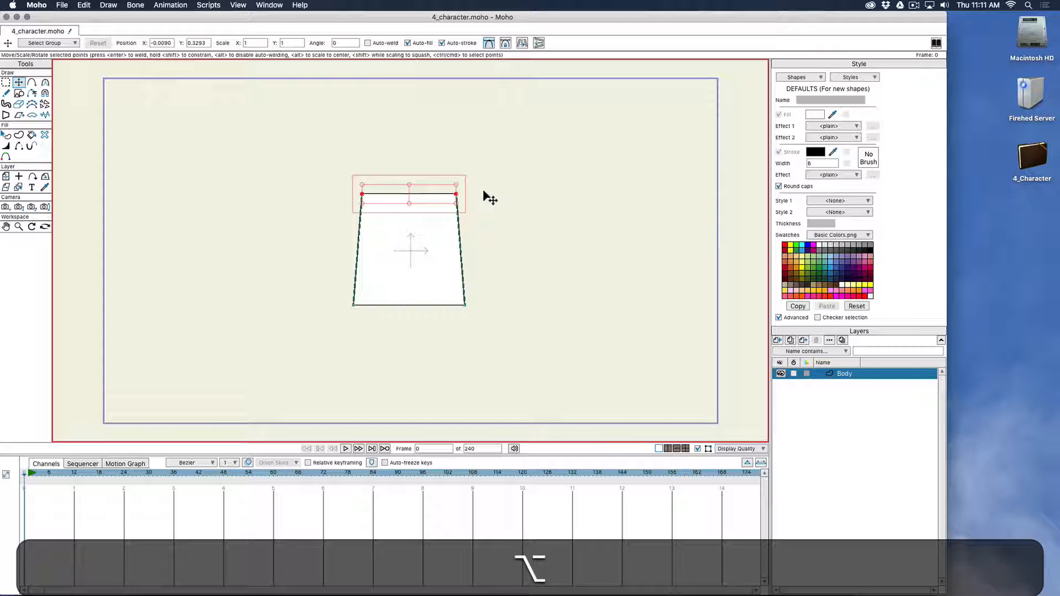
pyautogui.press('Escape')
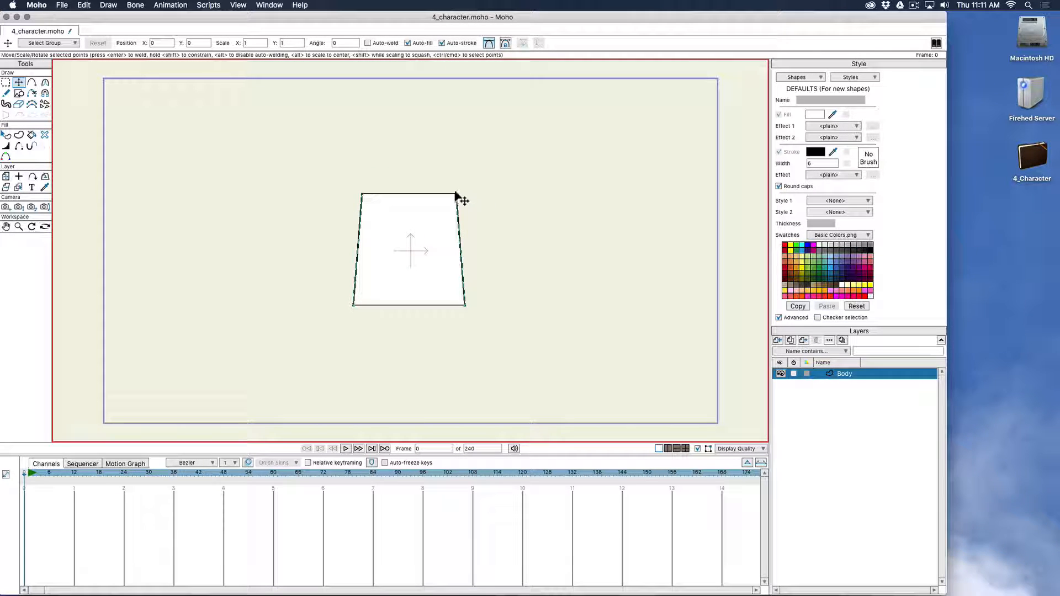
pyautogui.moveTo(457, 195)
pyautogui.mouseDown()
pyautogui.moveTo(476, 209)
pyautogui.moveTo(465, 194)
pyautogui.mouseUp()
pyautogui.press('super+z')
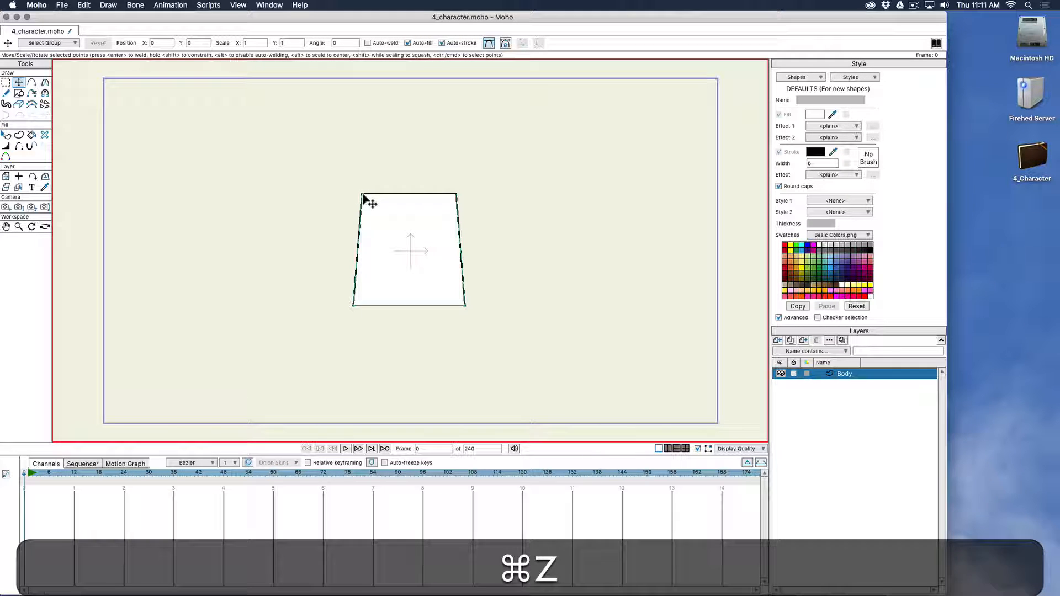
pyautogui.keyDown('shift'); pyautogui.click(364, 194); pyautogui.keyUp('shift')
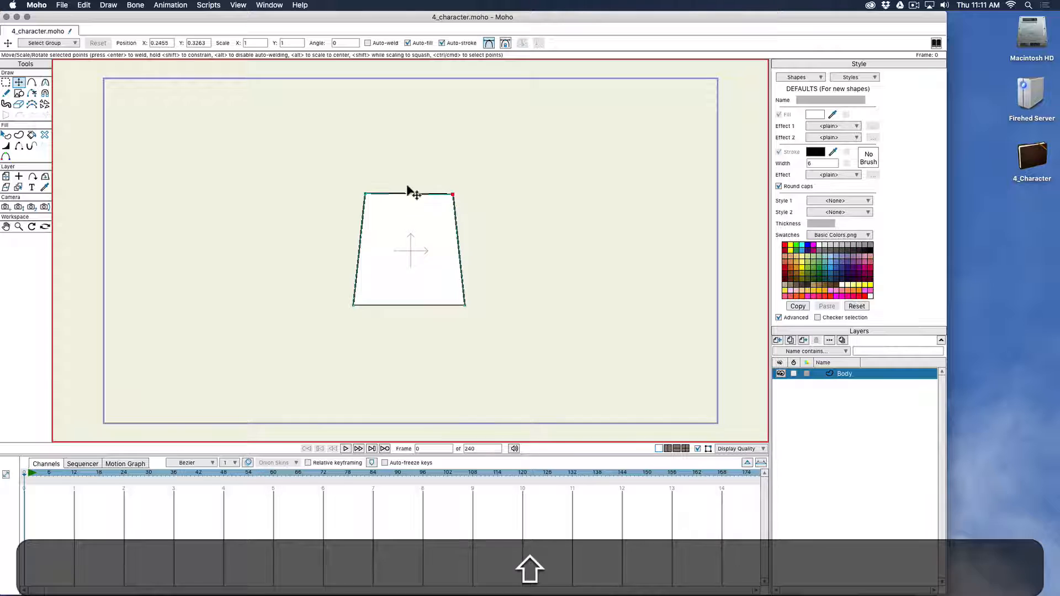
pyautogui.moveTo(367, 195); pyautogui.dragTo(371, 193)
pyautogui.moveTo(455, 197); pyautogui.dragTo(451, 195)
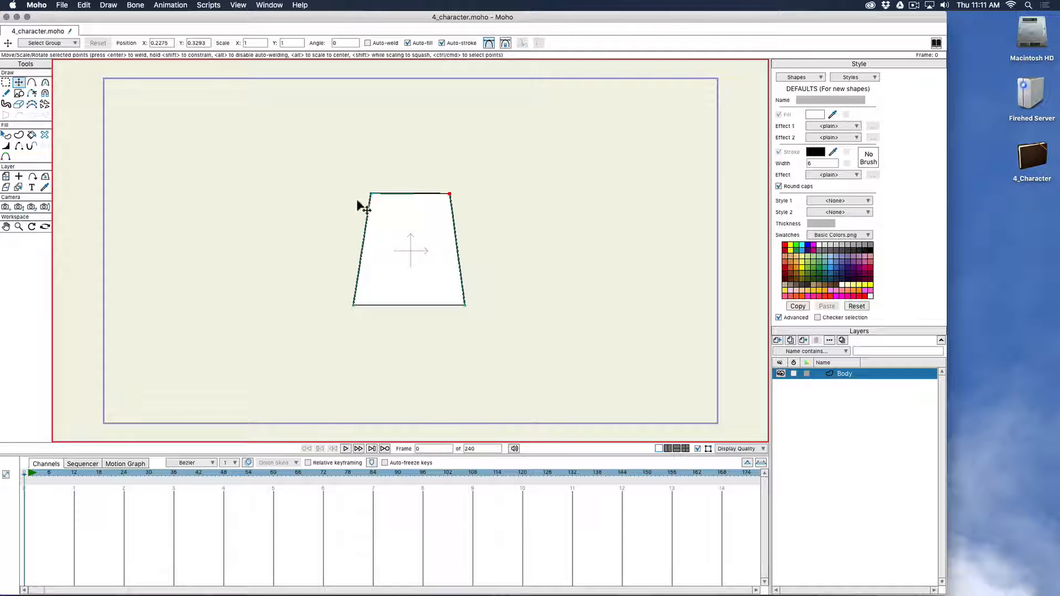
# Step: Enlarge the whole trapezoid slightly around the canvas centre, keeping all its points selected
pyautogui.press('super+a')
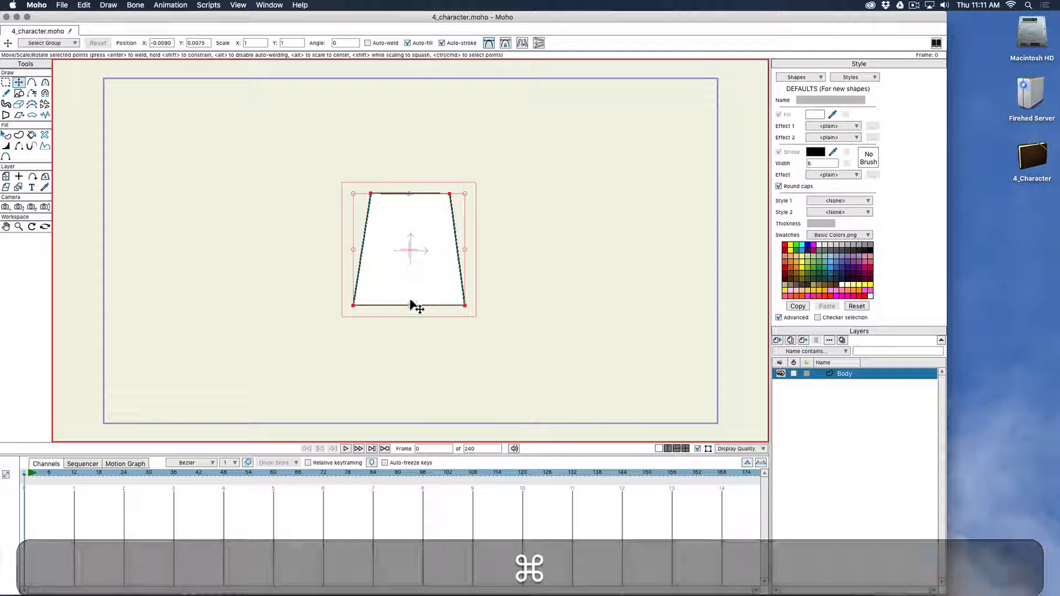
pyautogui.moveTo(464, 305)
pyautogui.mouseDown()
pyautogui.moveTo(473, 320)
pyautogui.moveTo(440, 289)
pyautogui.moveTo(476, 320)
pyautogui.moveTo(450, 296)
pyautogui.mouseUp()
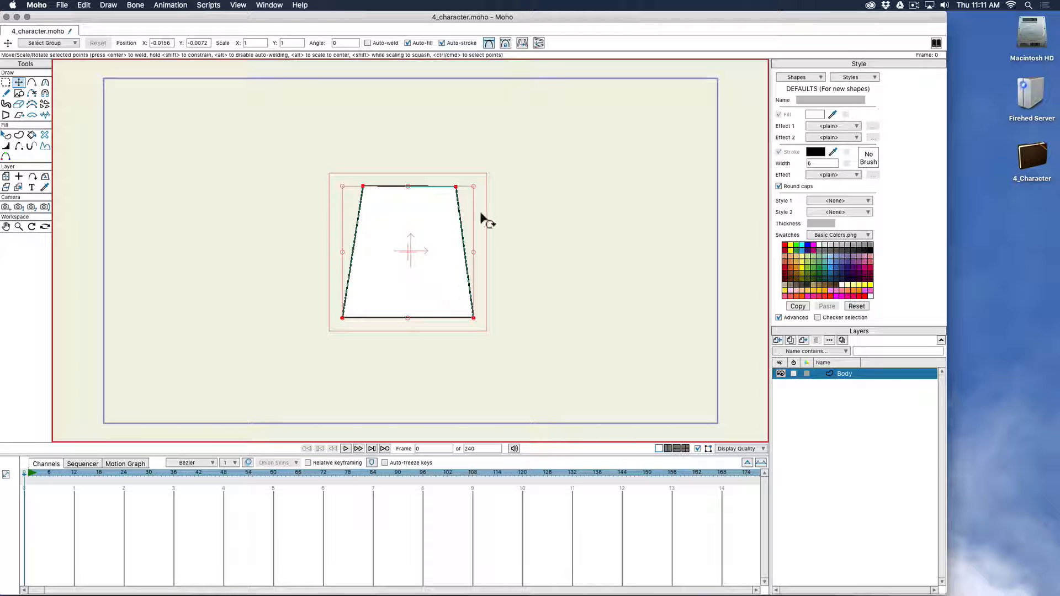
pyautogui.click(455, 186)
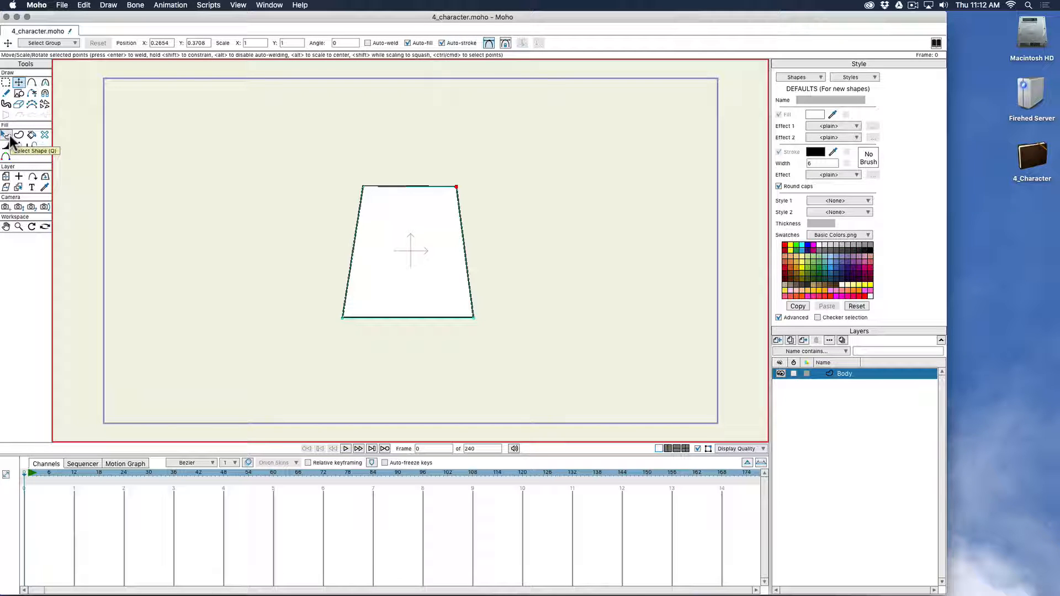
pyautogui.press('super+a')
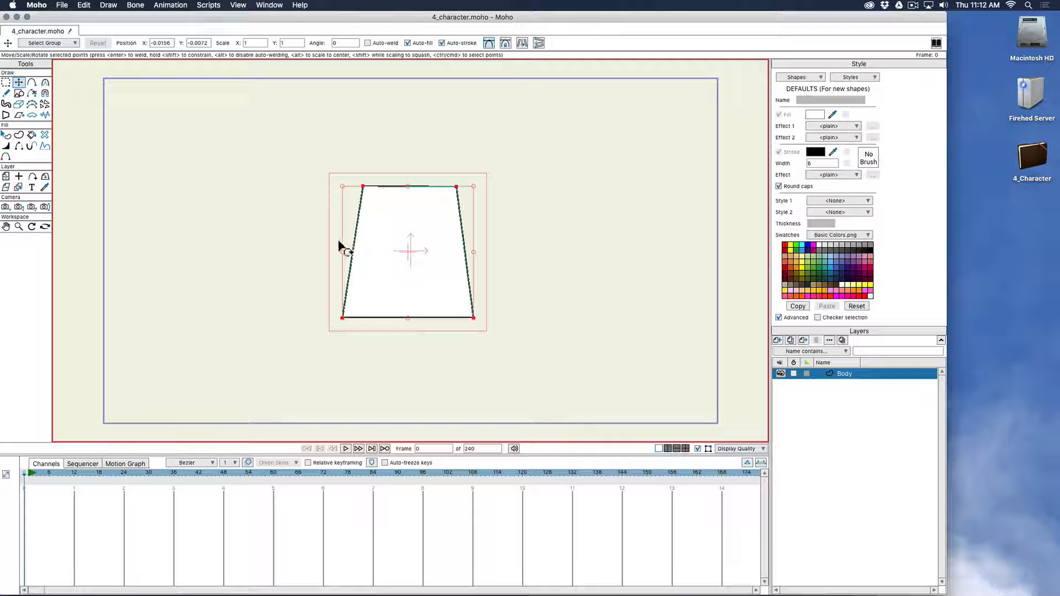
# Step: Select the trapezoid with the Select Shape tool, and switch the Checker selection display on and off again
pyautogui.click(6, 136)
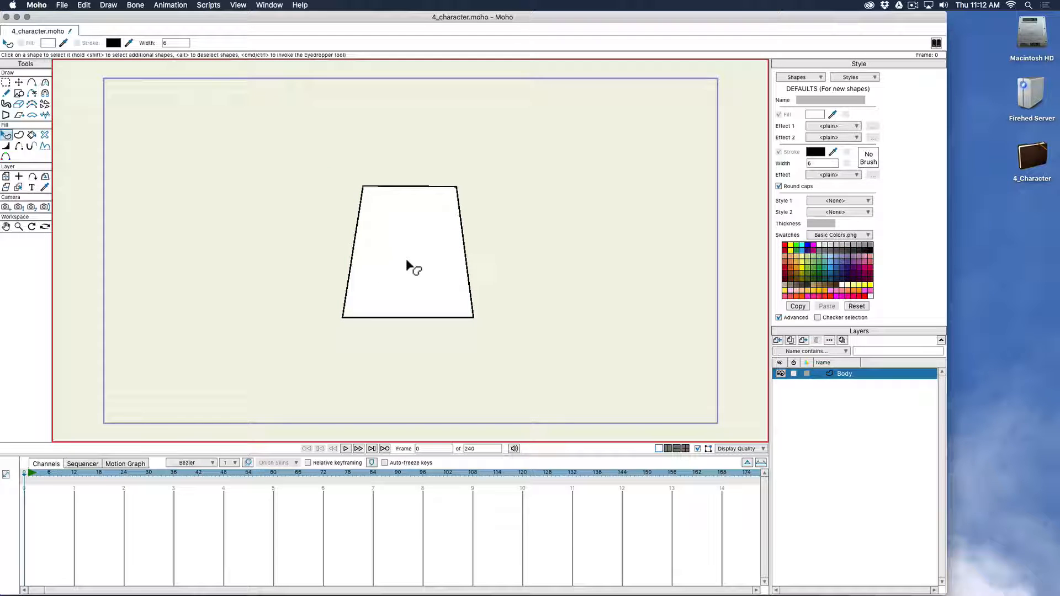
pyautogui.click(411, 222)
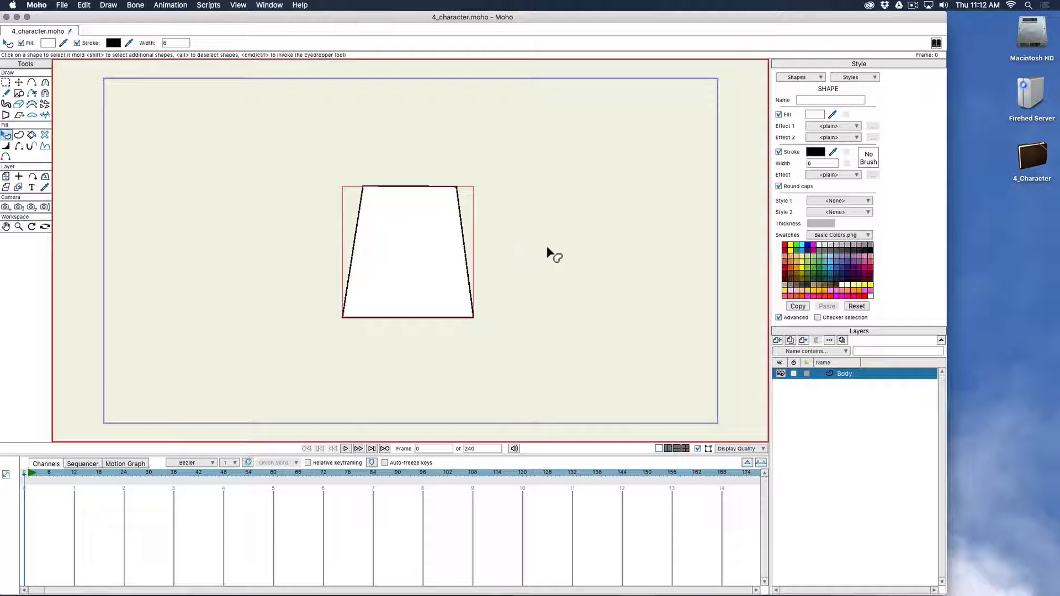
pyautogui.click(833, 318)
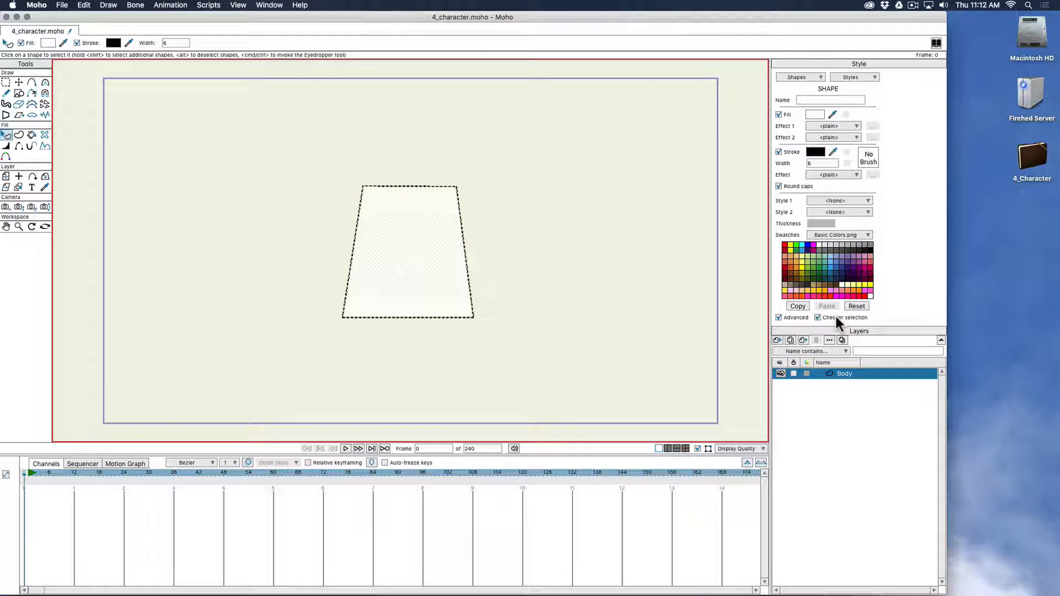
pyautogui.click(835, 318)
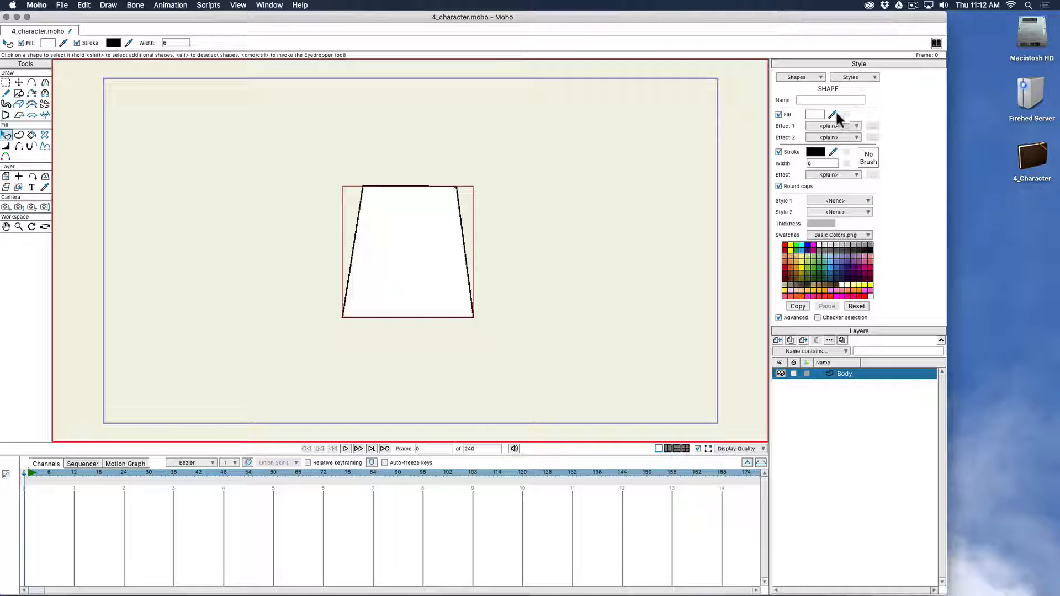
# Step: Fill the trapezoid with orange and colour its stroke magenta, sampling both colours from the Basic Colors swatches
pyautogui.moveTo(833, 113)
pyautogui.mouseDown()
pyautogui.moveTo(845, 247)
pyautogui.moveTo(865, 264)
pyautogui.moveTo(864, 253)
pyautogui.moveTo(841, 286)
pyautogui.moveTo(824, 291)
pyautogui.mouseUp()
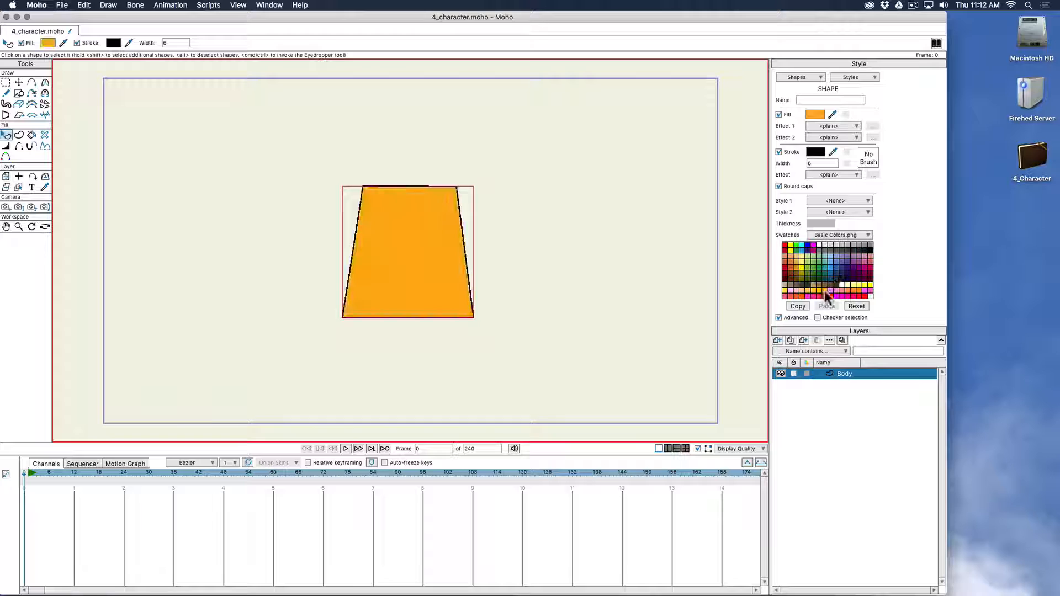
pyautogui.moveTo(832, 152)
pyautogui.mouseDown()
pyautogui.moveTo(851, 288)
pyautogui.moveTo(841, 296)
pyautogui.mouseUp()
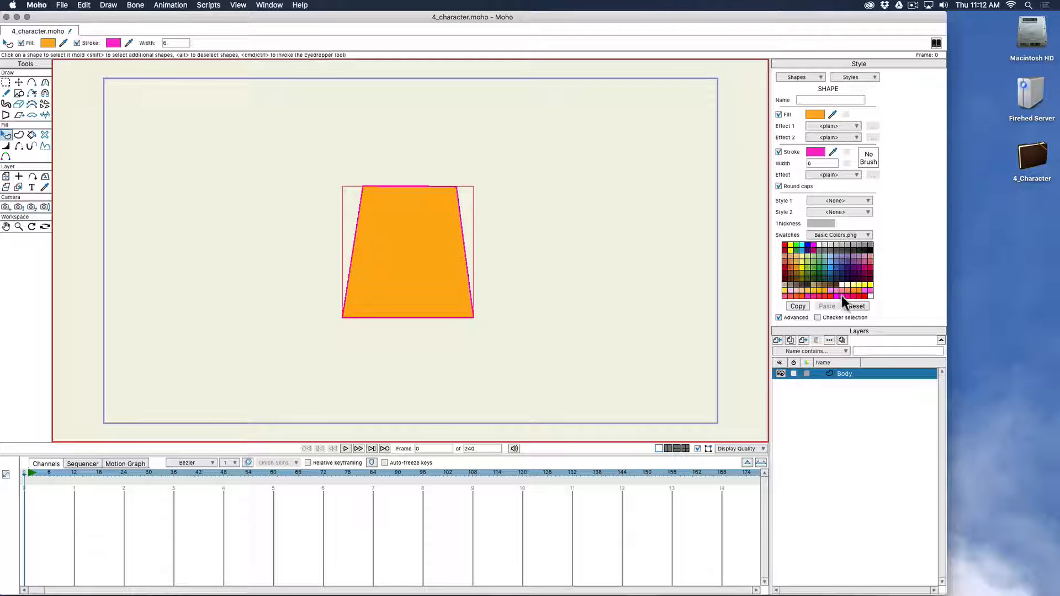
pyautogui.moveTo(833, 151); pyautogui.dragTo(834, 296)
# Step: Thicken the trapezoid's stroke, trying a width of 12 before settling on 20
pyautogui.click(814, 163)
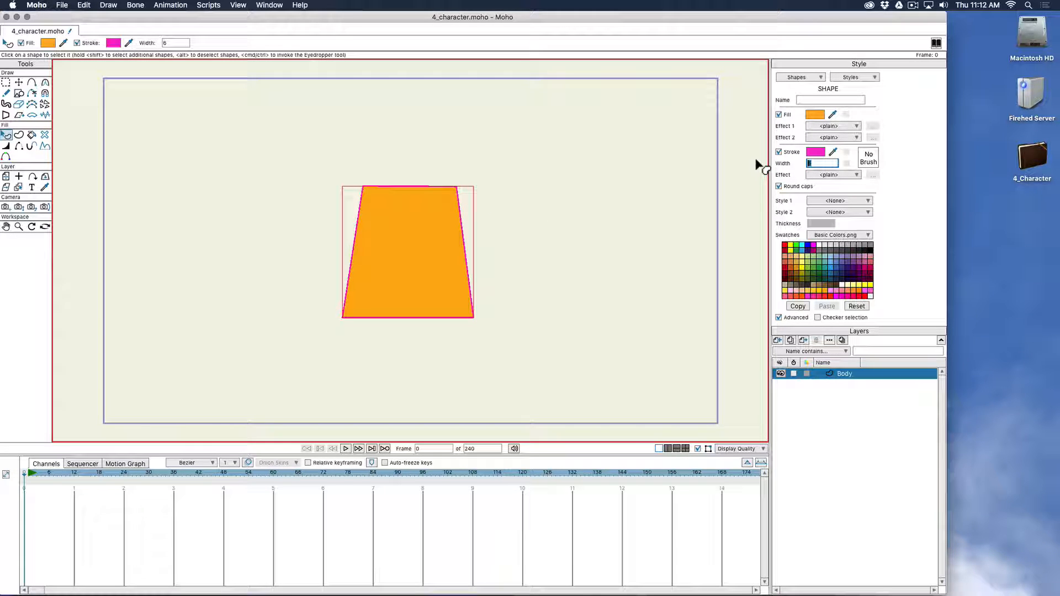
pyautogui.write('12')
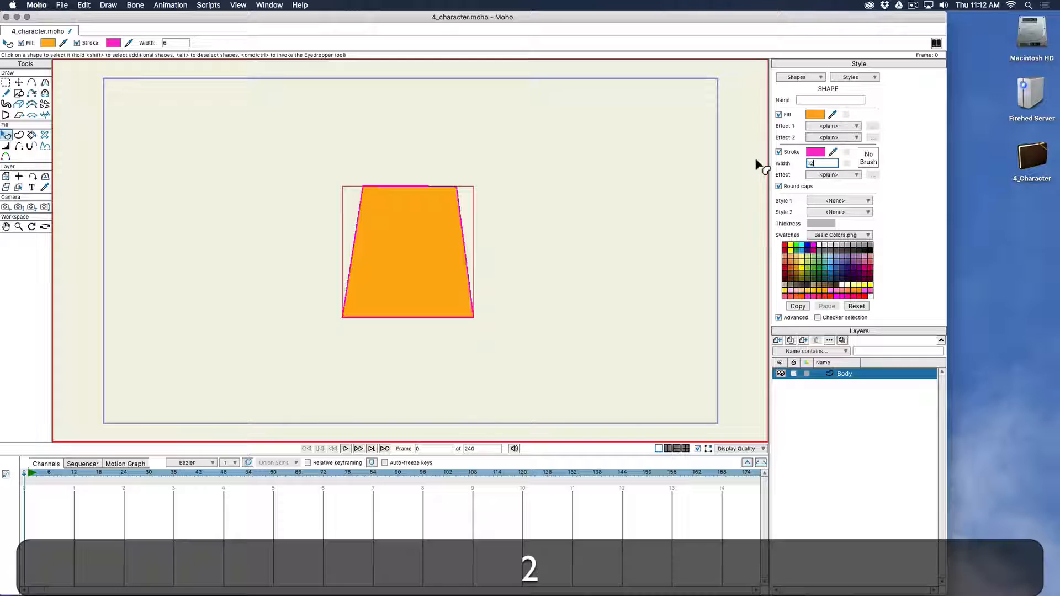
pyautogui.press('Tab')
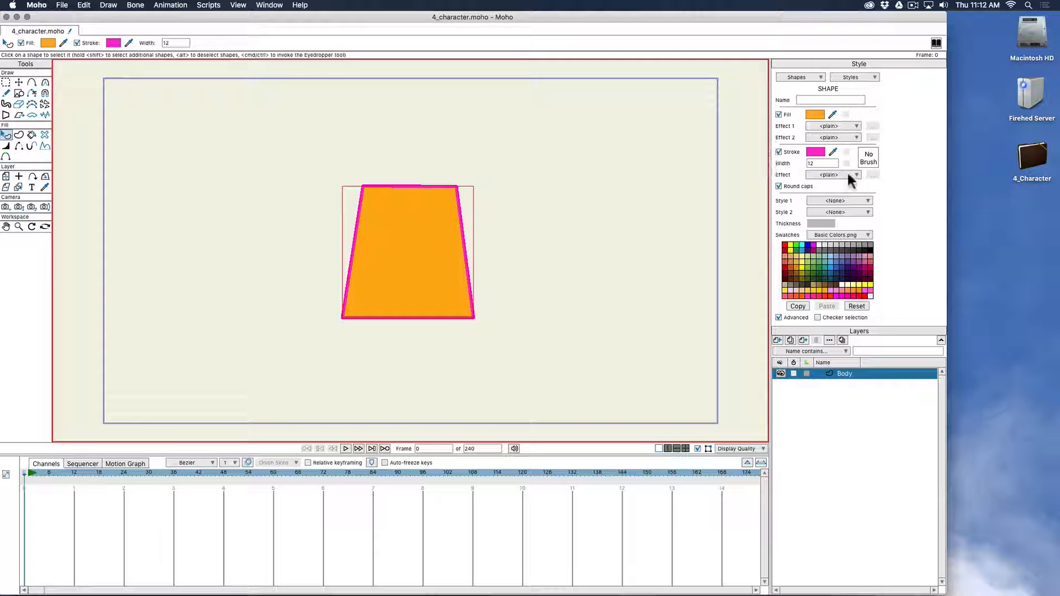
pyautogui.doubleClick(822, 163)
pyautogui.write('20')
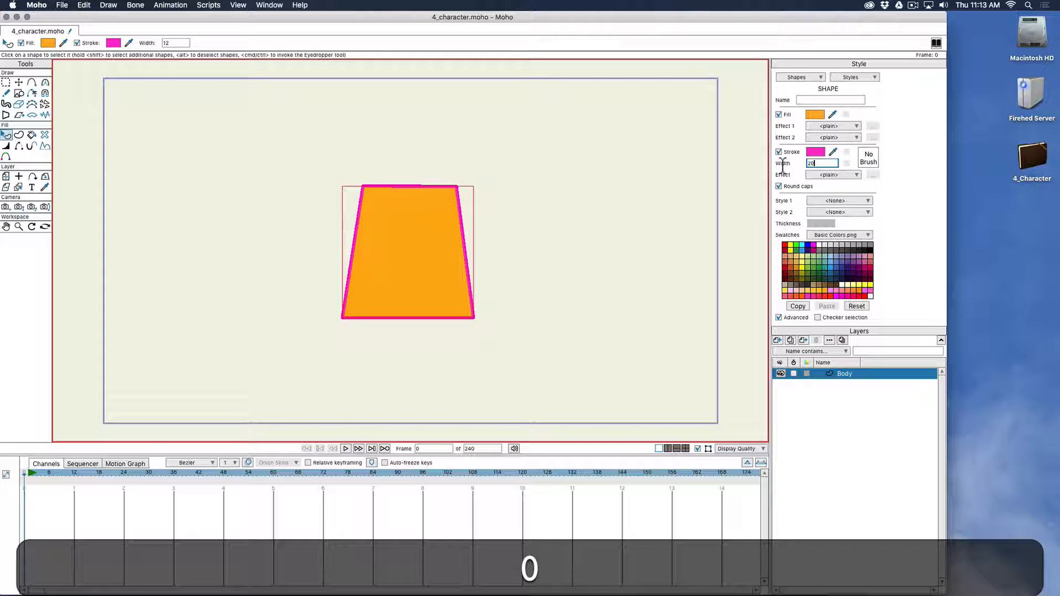
pyautogui.press('Tab')
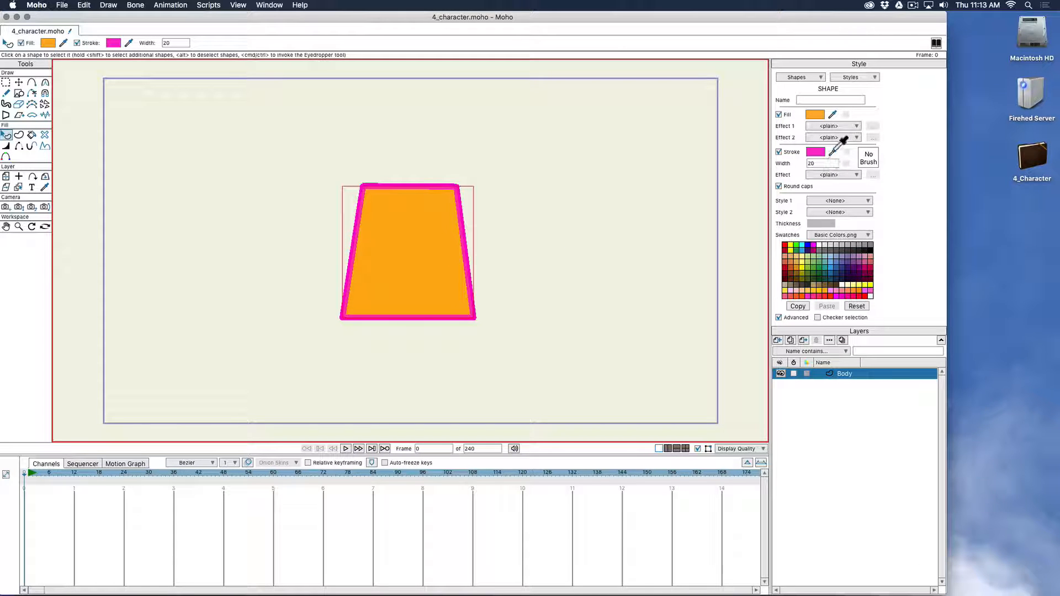
# Step: Change the trapezoid's stroke to a hot pink swatch colour and deselect the shape
pyautogui.click(851, 292)
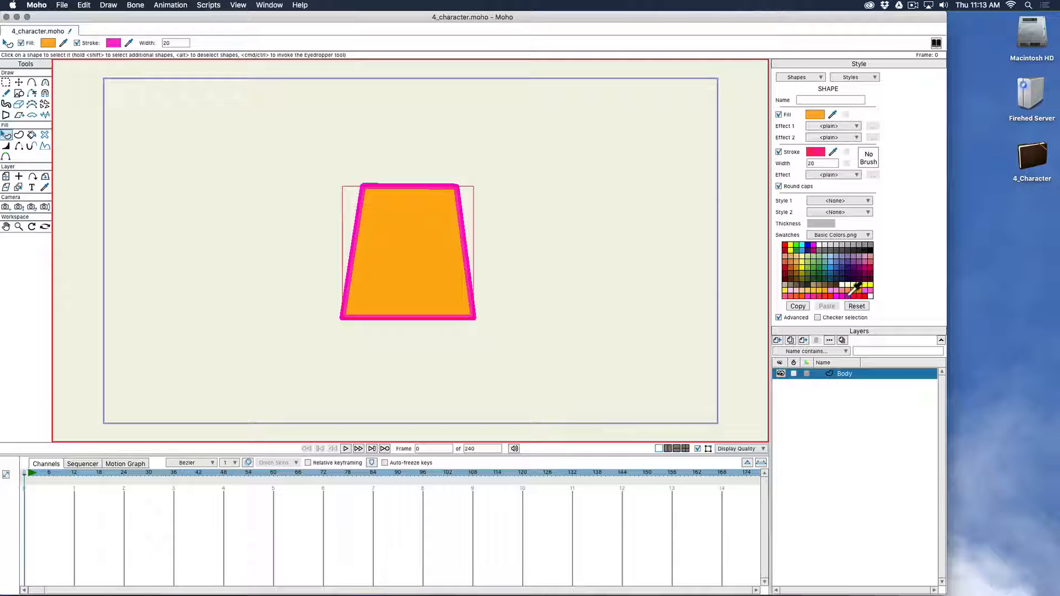
pyautogui.click(527, 270)
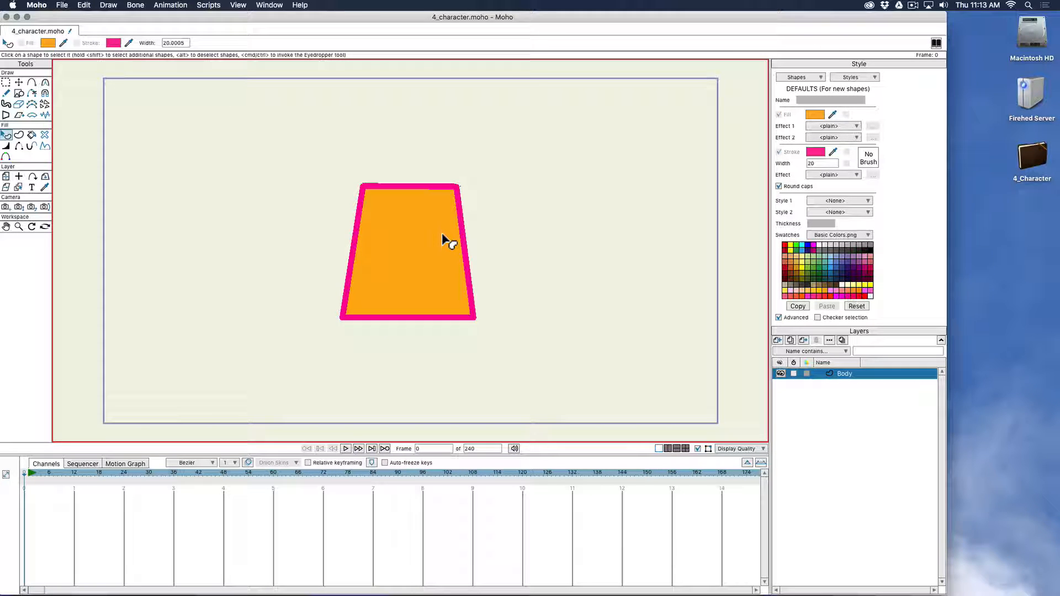
pyautogui.press('c')
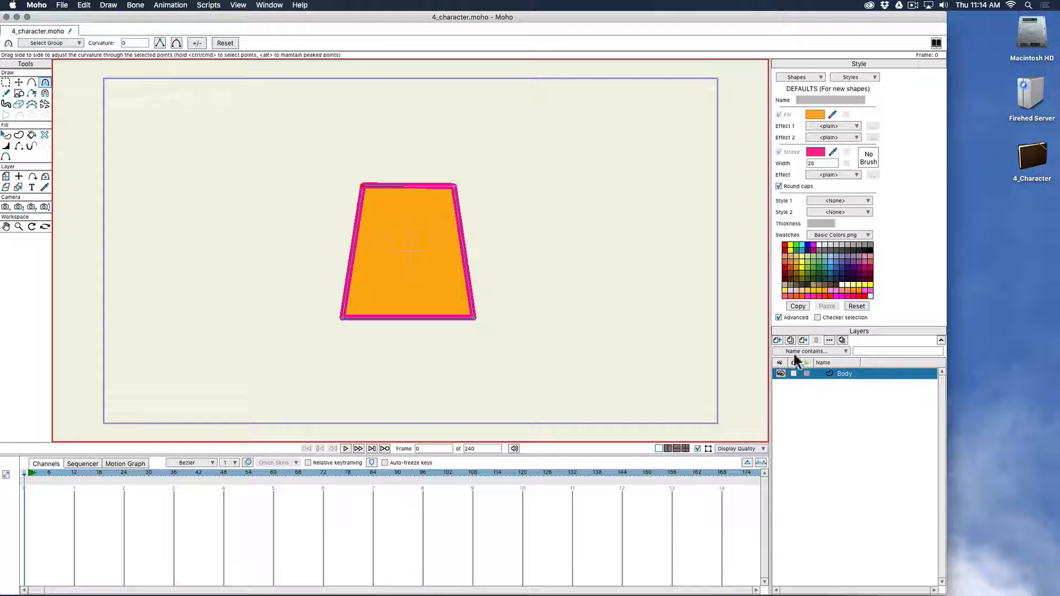
# Step: Add a new vector layer named eyes_whites above the Body layer
pyautogui.click(777, 340)
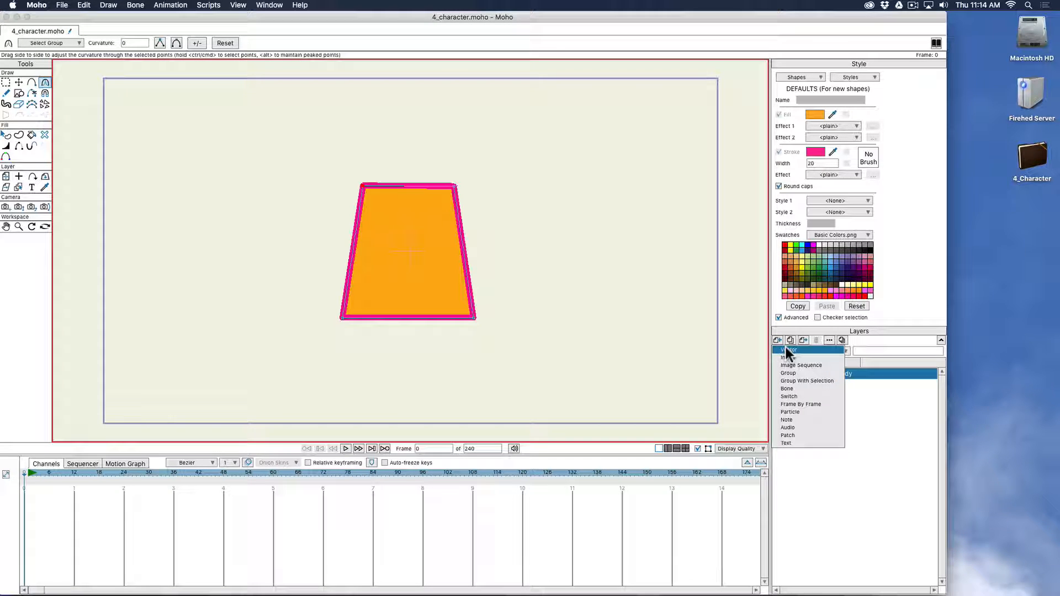
pyautogui.click(786, 349)
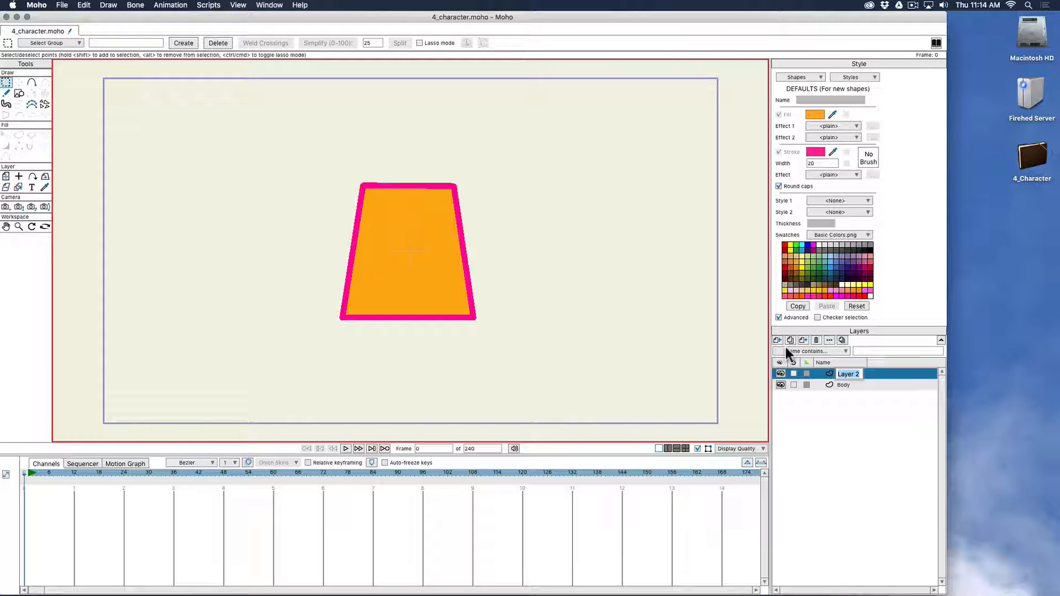
pyautogui.write('eye')
pyautogui.write('s_whit')
pyautogui.write('es')
pyautogui.press('Return')
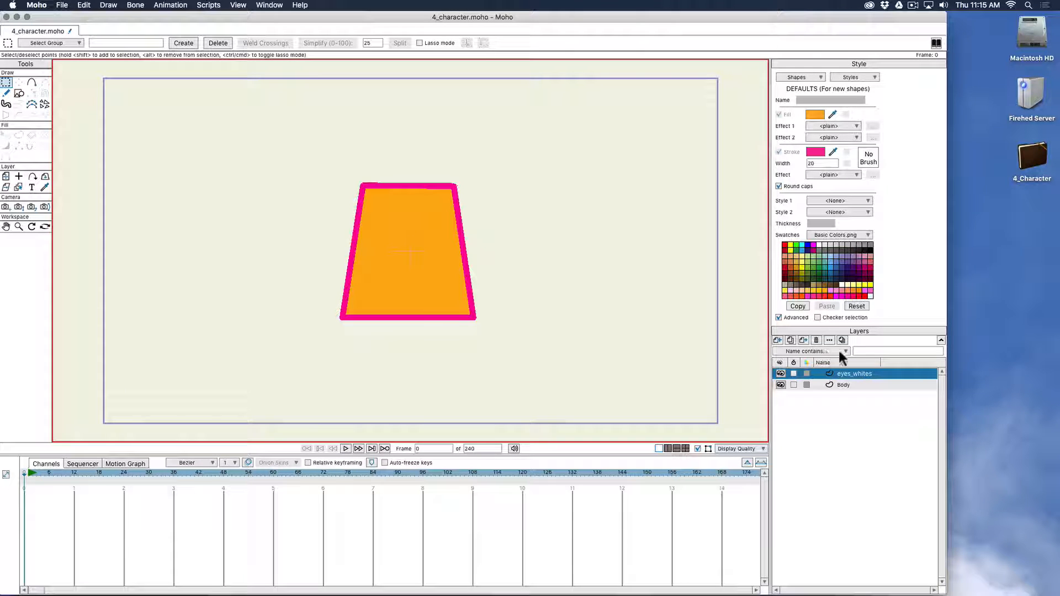
# Step: Look through the Timeline, Tools and Layers/Objects preferences for the layer name column options, and close the dialog
pyautogui.moveTo(874, 361); pyautogui.dragTo(883, 362)
pyautogui.press('super+comma')
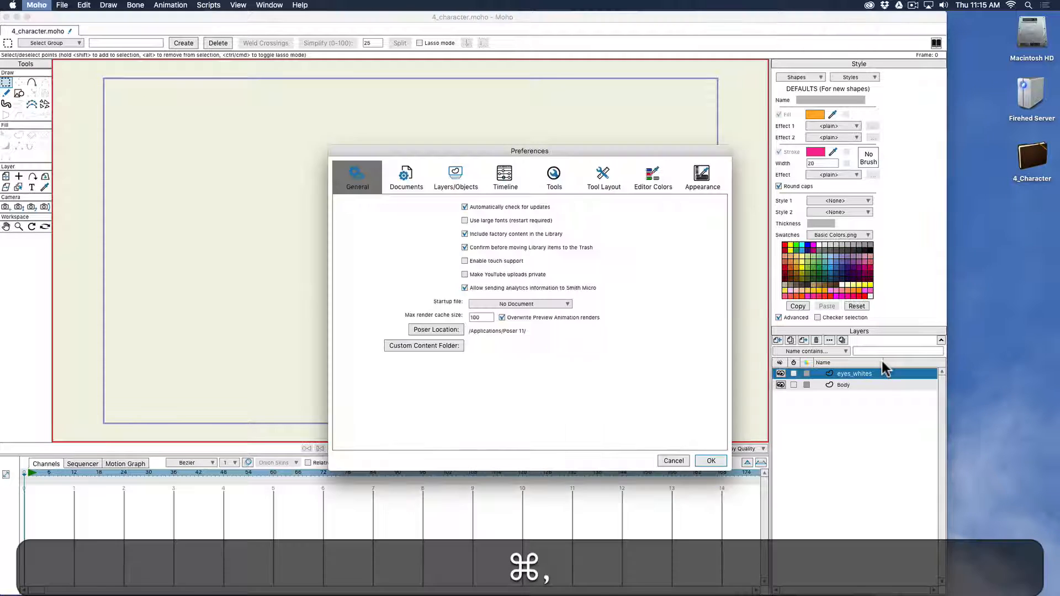
pyautogui.click(515, 179)
pyautogui.click(554, 177)
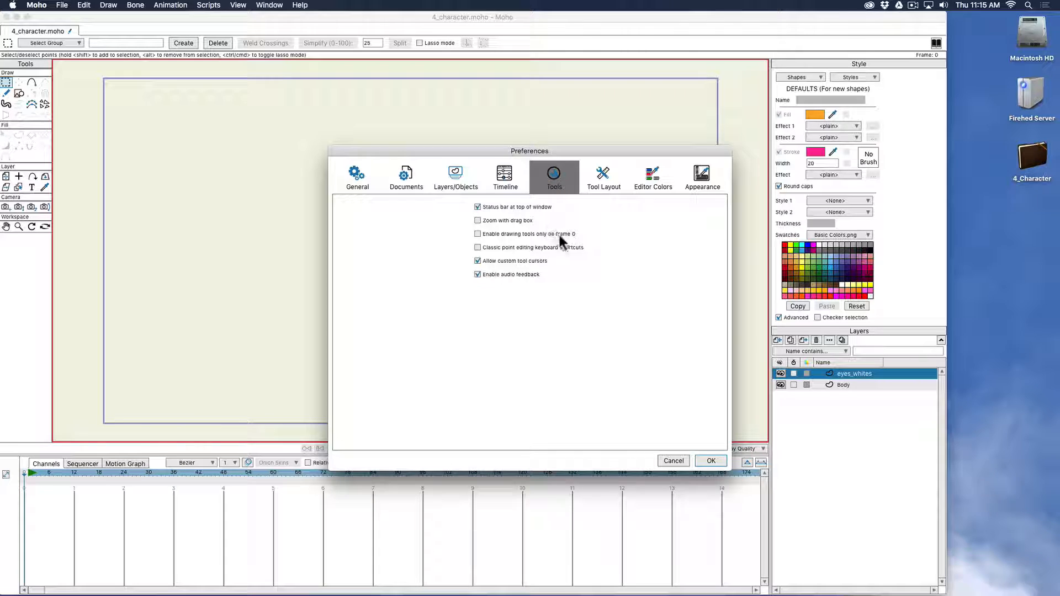
pyautogui.click(515, 171)
pyautogui.click(461, 175)
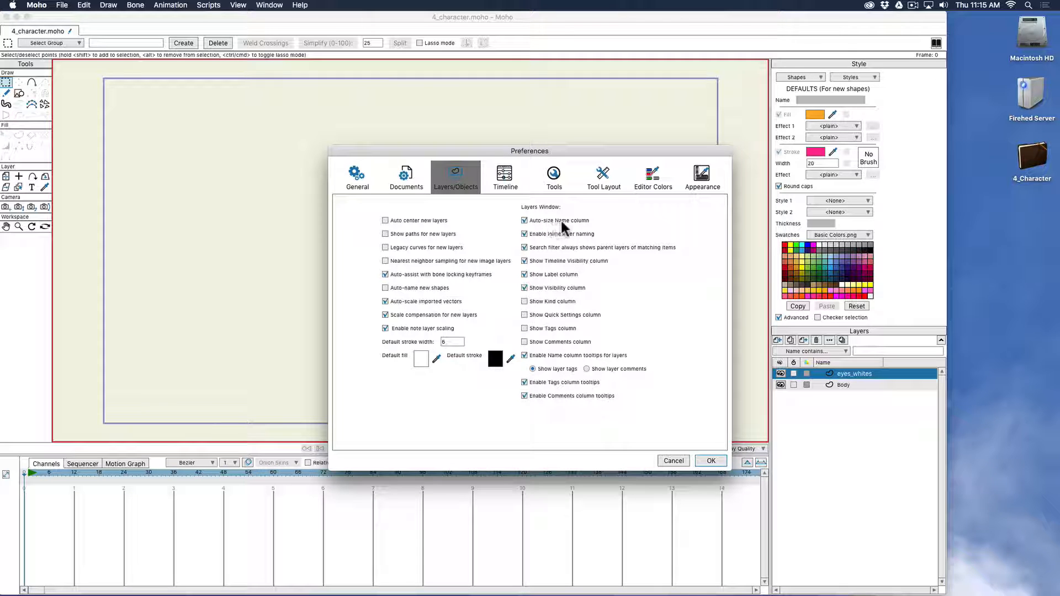
pyautogui.click(710, 460)
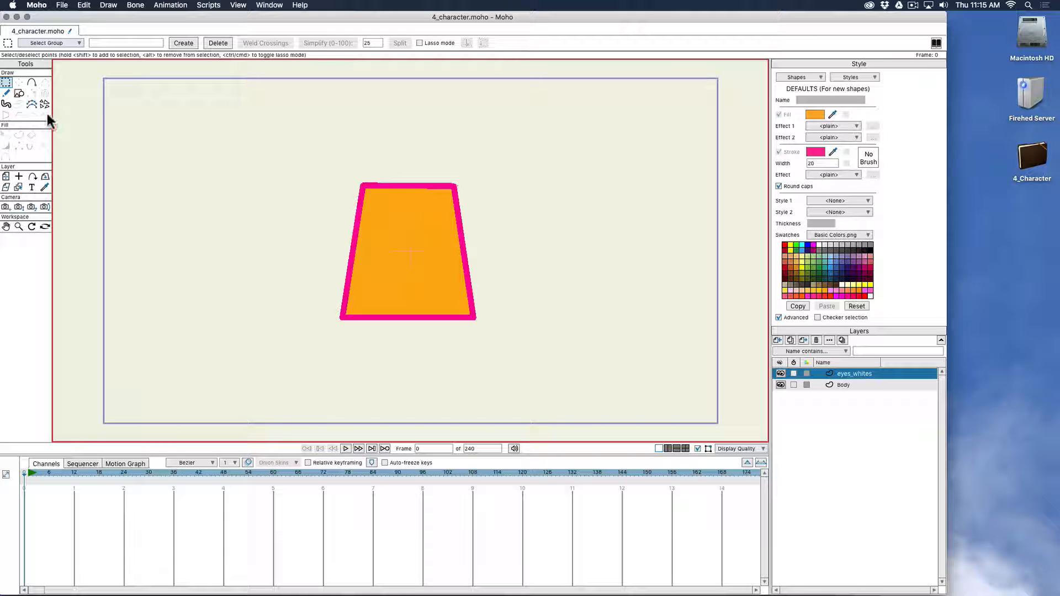
# Step: Draw an oval for the left eye on the upper part of the body and adjust it to about X -0.11, Y 0.09
pyautogui.click(20, 93)
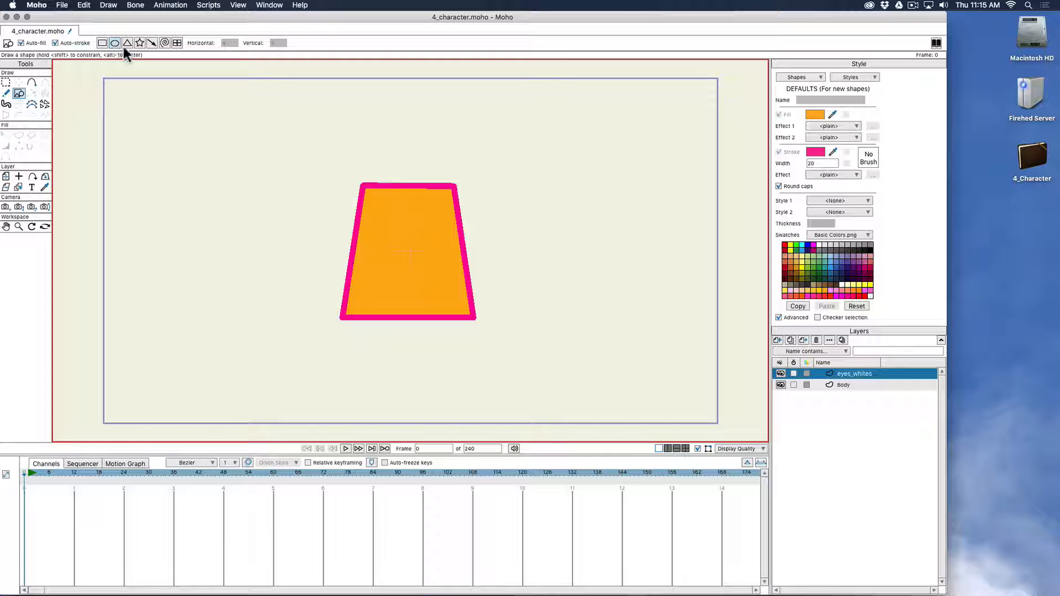
pyautogui.moveTo(369, 208); pyautogui.dragTo(415, 262)
pyautogui.scroll(5, 443, 265)
pyautogui.scroll(1, 444, 264)
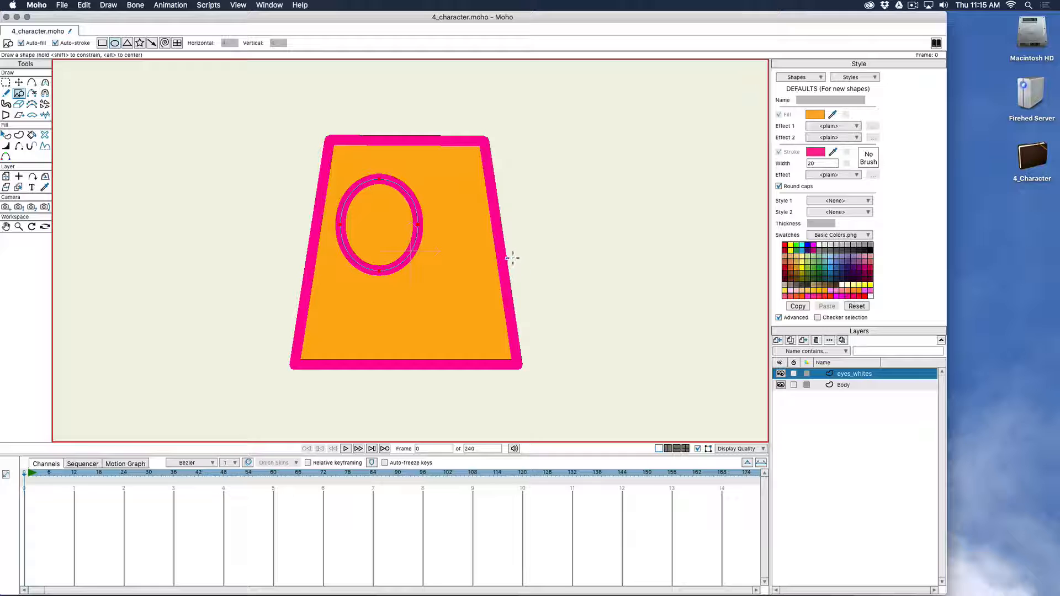
pyautogui.click(19, 86)
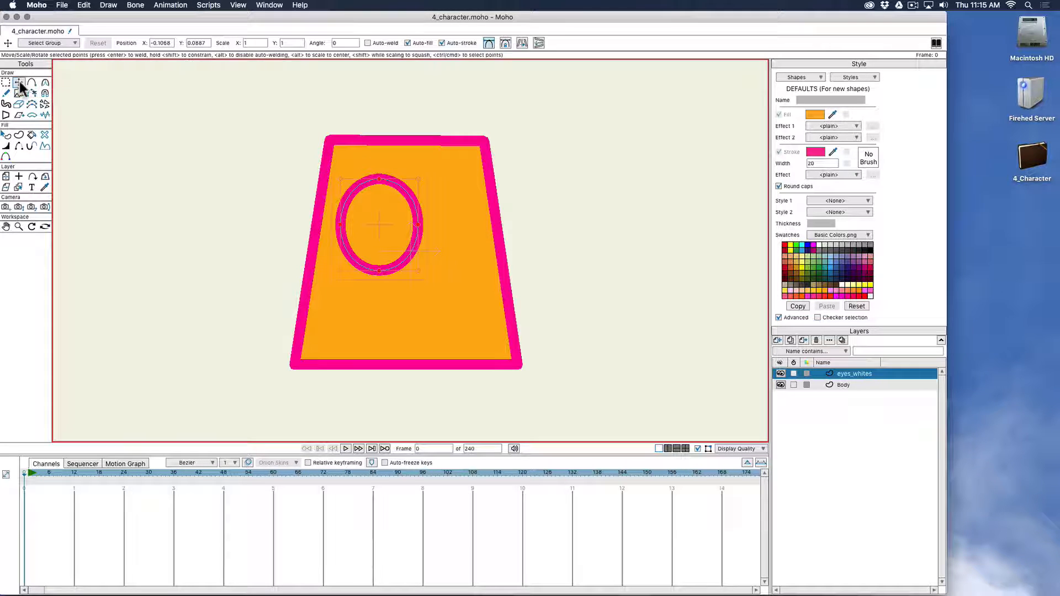
pyautogui.moveTo(386, 221); pyautogui.dragTo(378, 222)
pyautogui.moveTo(412, 179); pyautogui.dragTo(410, 181)
# Step: Duplicate the left eye oval and place the copy beside it, slightly overlapping, at about X 0.11, Y 0.09
pyautogui.moveTo(383, 219); pyautogui.dragTo(481, 195)
pyautogui.press('super+v')
pyautogui.press('shift+super+v')
pyautogui.press('super+z')
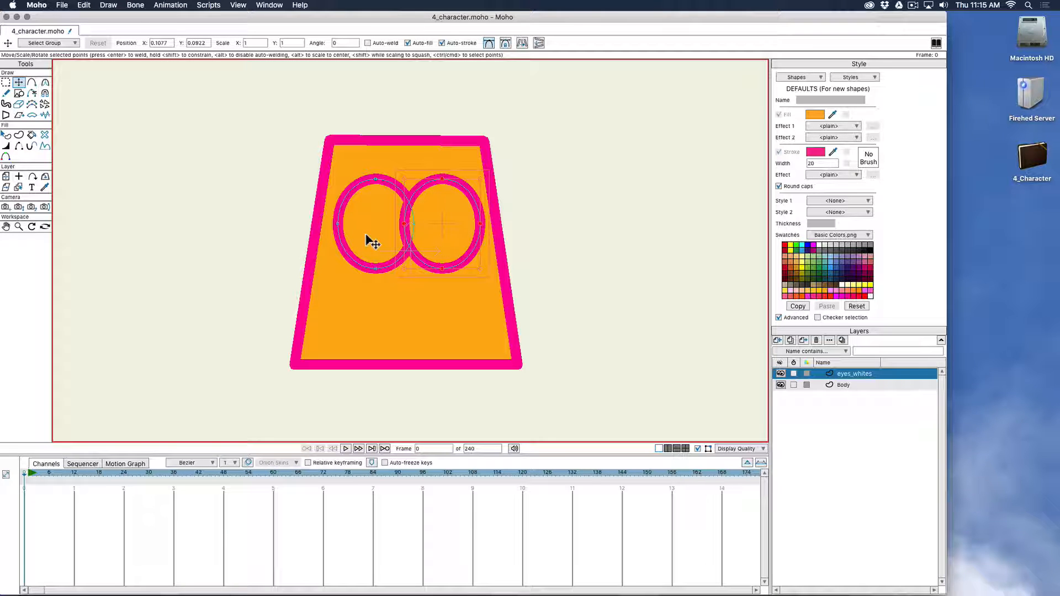
# Step: Select both eye ovals with the Select Shape tool and fill them with white
pyautogui.press('q')
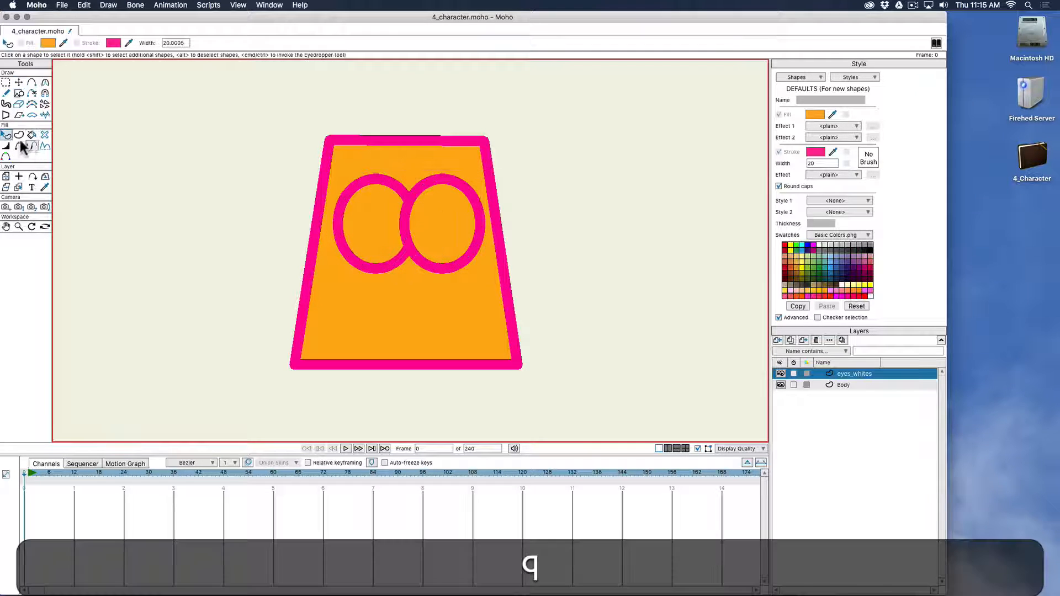
pyautogui.click(379, 208)
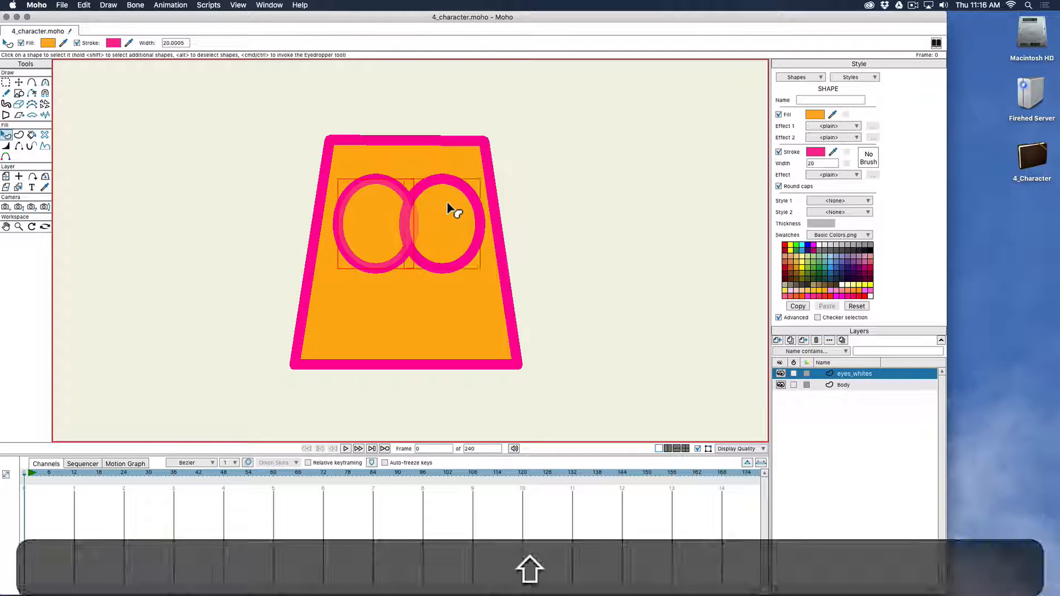
pyautogui.keyDown('shift'); pyautogui.click(452, 208); pyautogui.keyUp('shift')
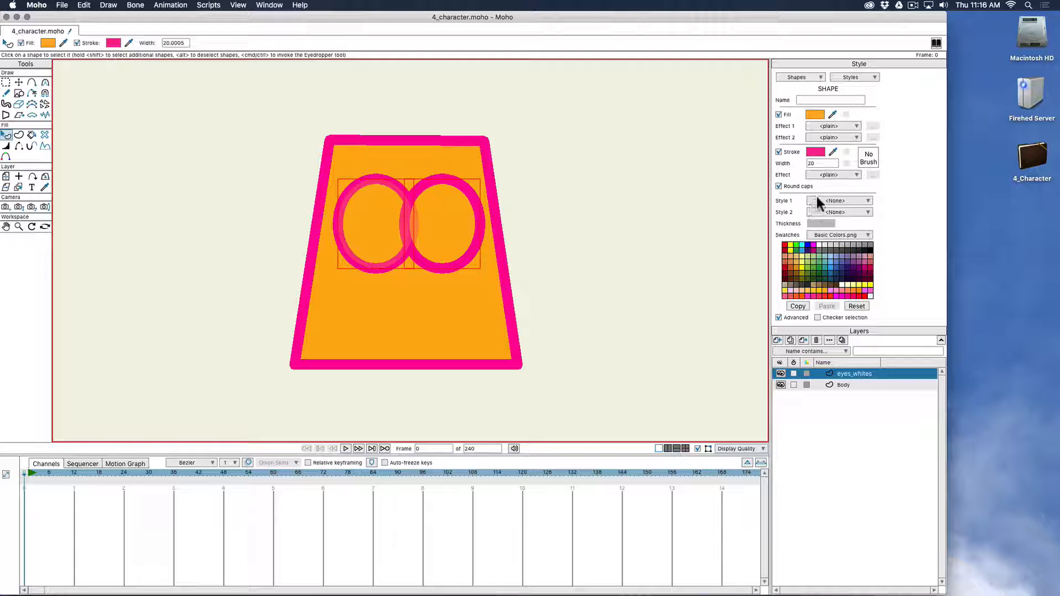
pyautogui.click(819, 243)
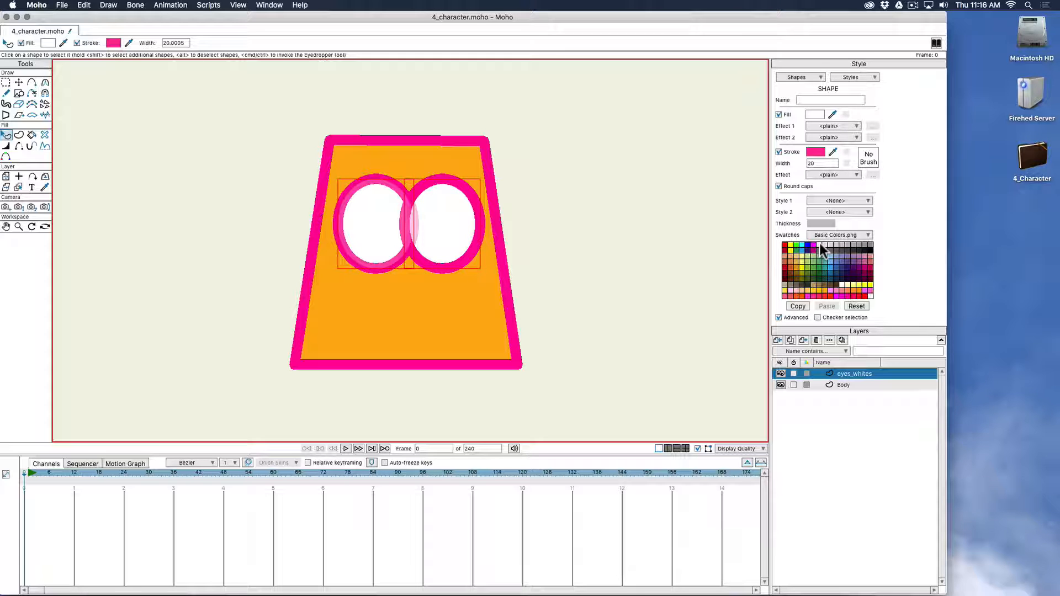
# Step: Colour the stroke of both eye ovals green and turn the stroke off
pyautogui.keyDown('shift'); pyautogui.click(813, 244); pyautogui.keyUp('shift')
pyautogui.keyDown('shift'); pyautogui.click(813, 250); pyautogui.keyUp('shift')
pyautogui.keyDown('shift'); pyautogui.click(814, 262); pyautogui.keyUp('shift')
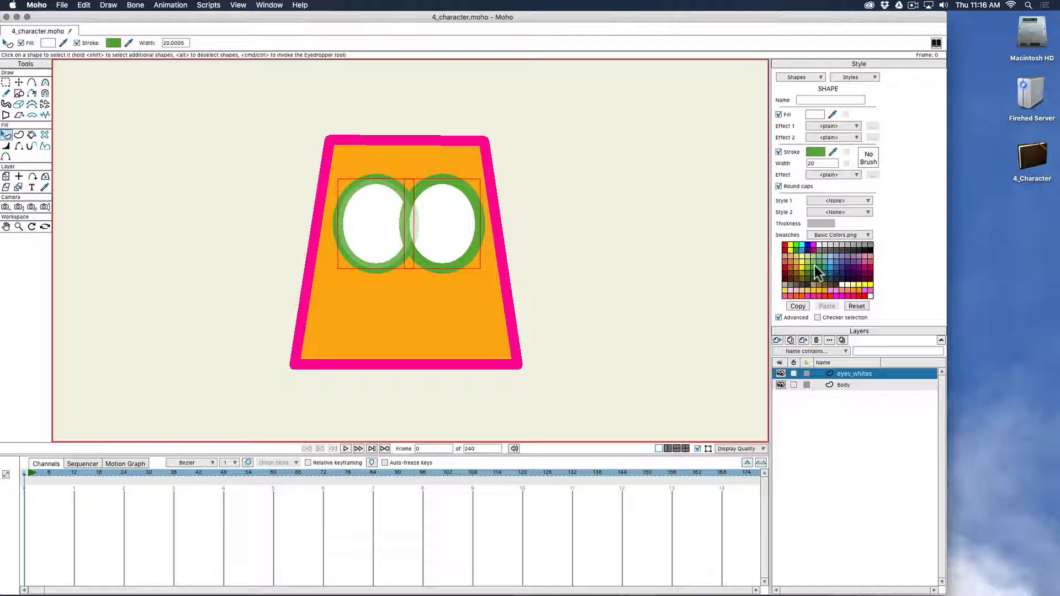
pyautogui.click(791, 150)
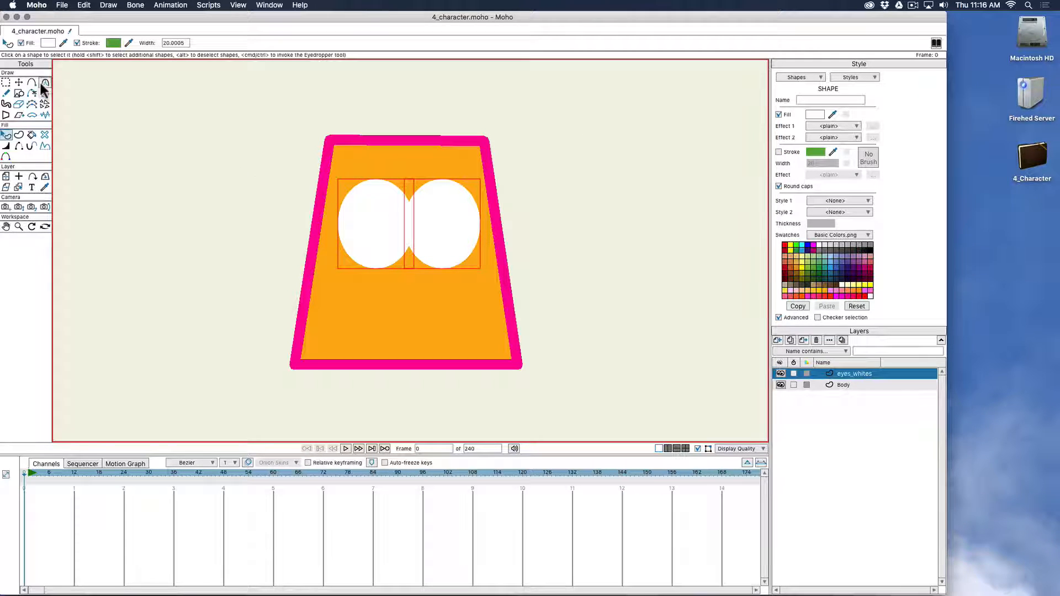
# Step: Try moving the right eye oval closer to the left one, and undo the move
pyautogui.click(19, 82)
pyautogui.moveTo(449, 232); pyautogui.dragTo(442, 232)
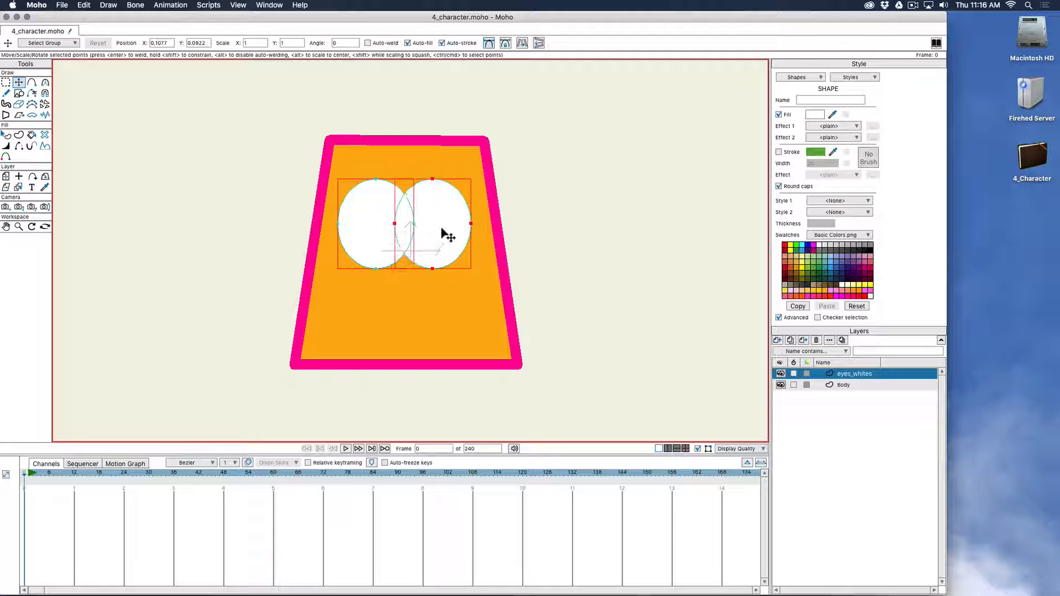
pyautogui.press('cmd+z')
# Step: Select all points of both eye ovals and shift them together slightly to about X -0.007, Y 0.096
pyautogui.press('cmd+g')
pyautogui.hotkey('shift', 'g')
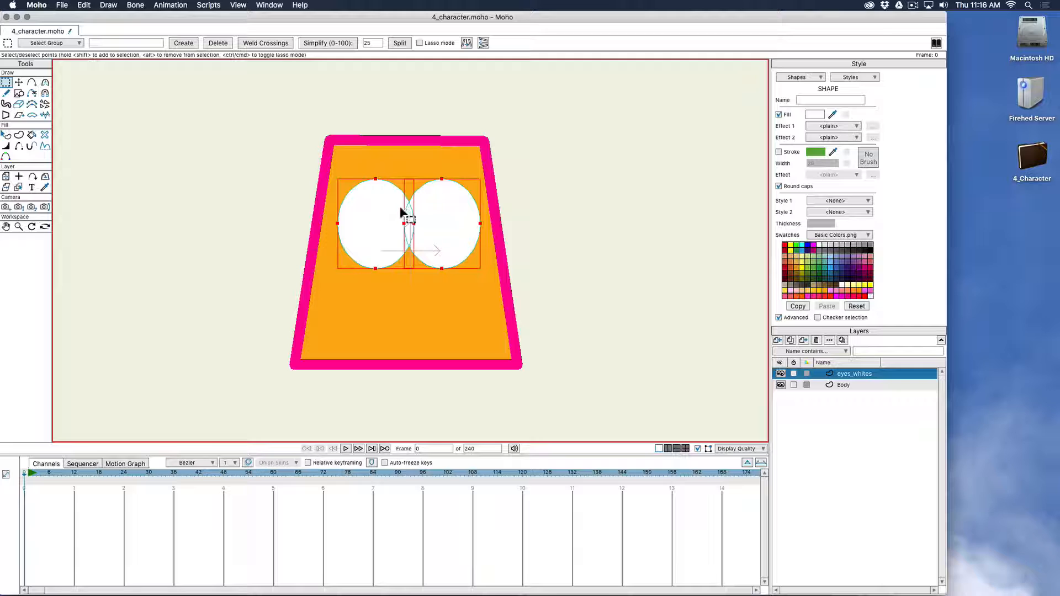
pyautogui.press('t')
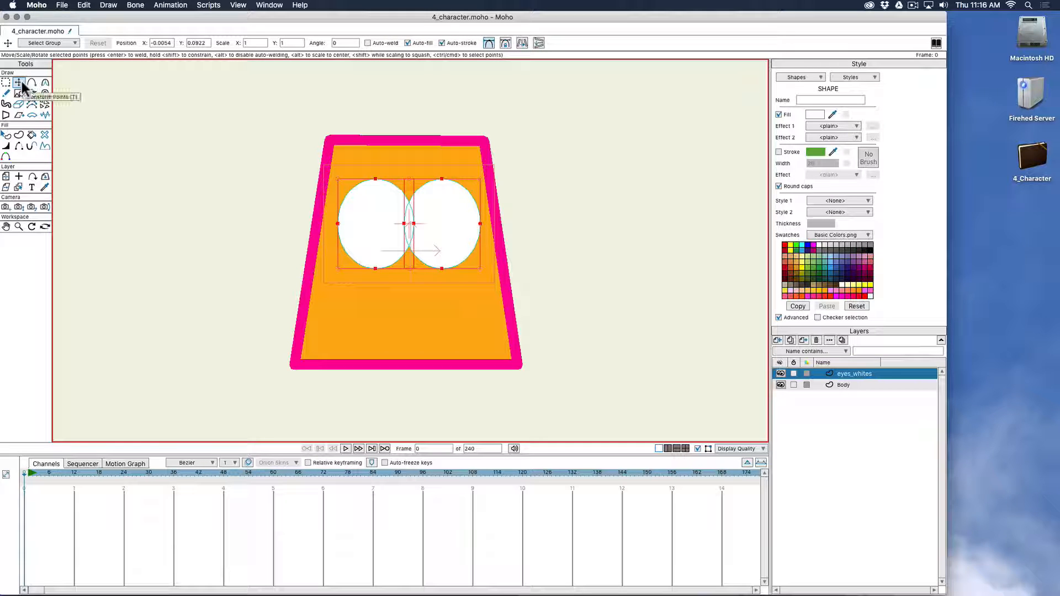
pyautogui.moveTo(264, 148); pyautogui.dragTo(559, 300)
pyautogui.moveTo(434, 226); pyautogui.dragTo(434, 222)
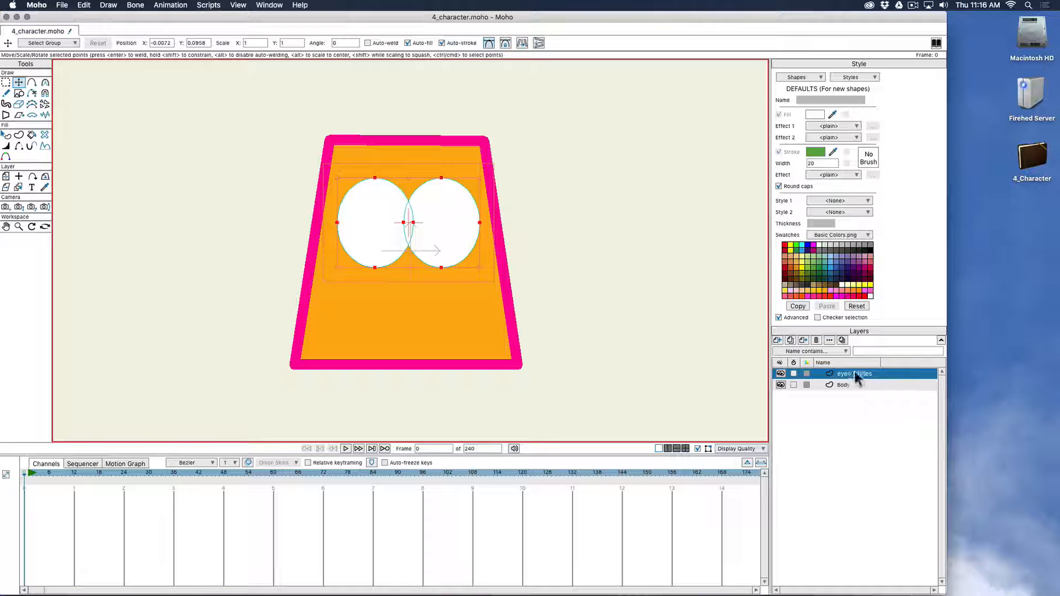
# Step: Add a new vector layer named eyes_pupils above the eyes_whites layer
pyautogui.click(778, 341)
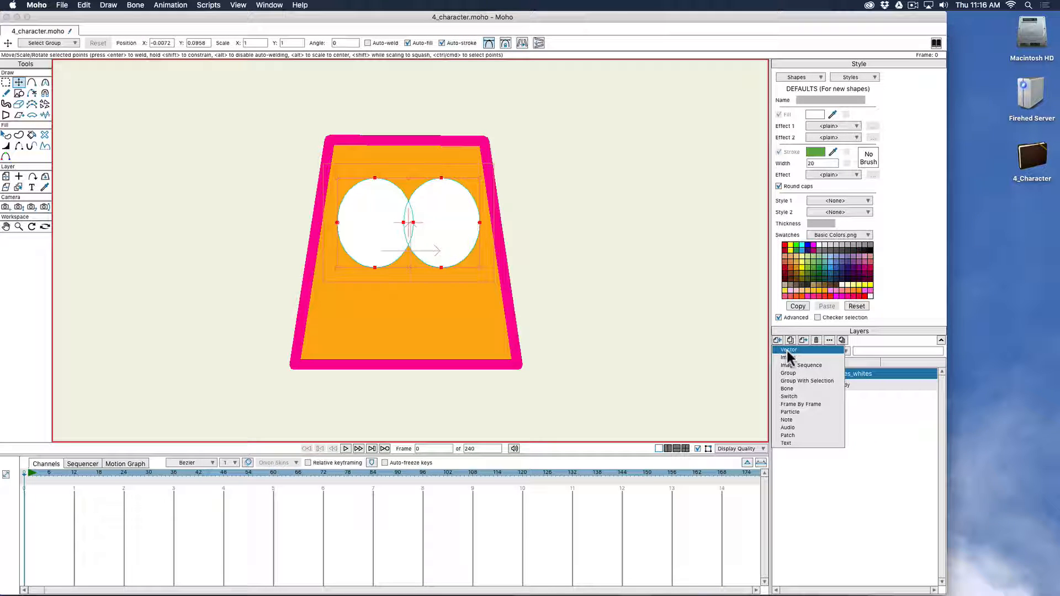
pyautogui.click(786, 349)
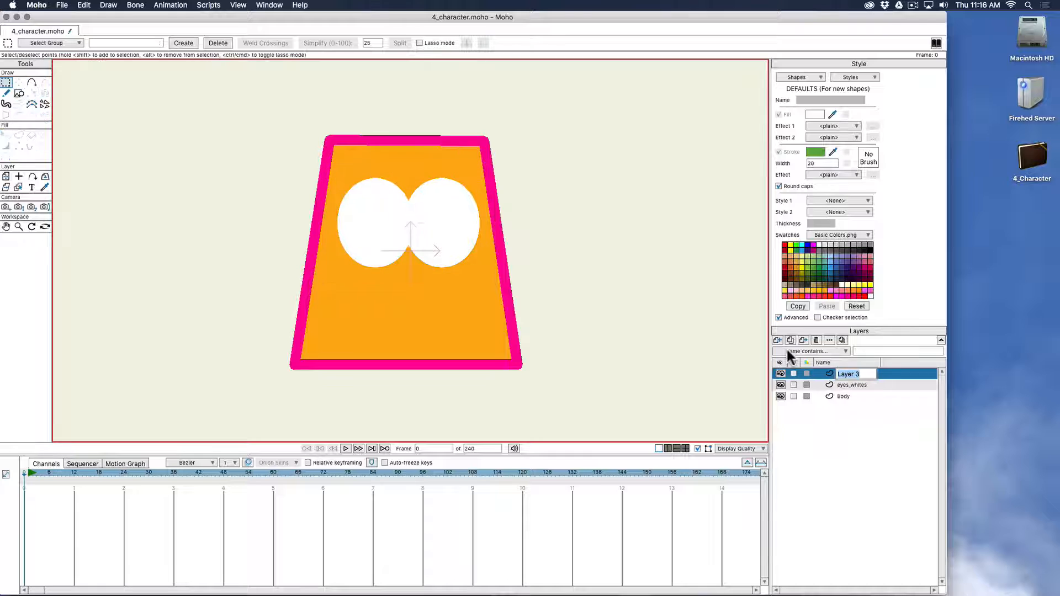
pyautogui.write('eyes_pupils')
pyautogui.press('Return')
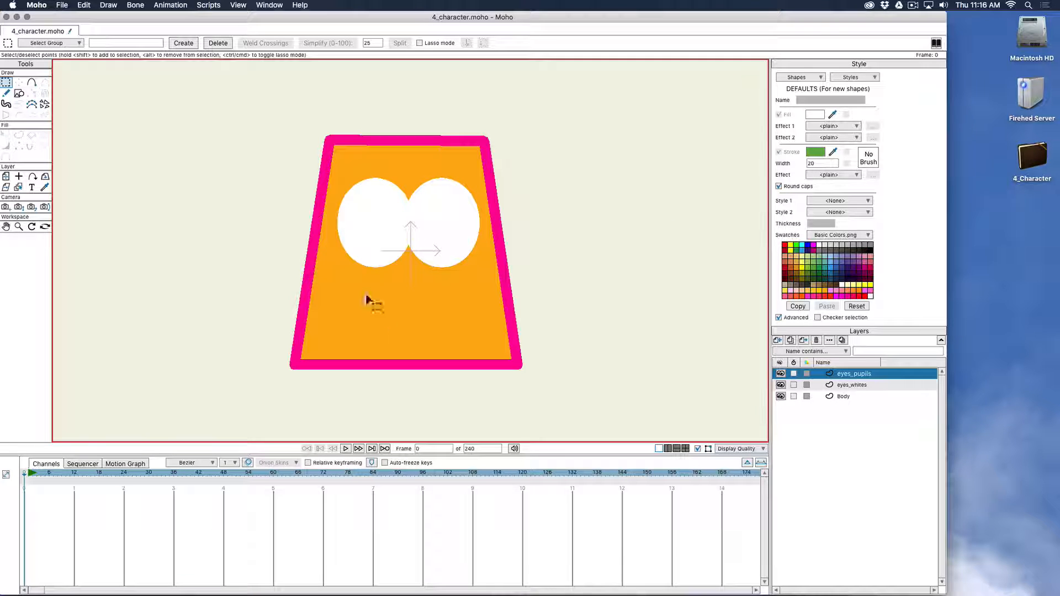
# Step: Draw a smaller oval pupil on the eyes_pupils layer and centre it within the left eye white
pyautogui.click(20, 93)
pyautogui.moveTo(362, 209); pyautogui.dragTo(430, 292)
pyautogui.press('t')
pyautogui.scroll(5, 380, 227)
pyautogui.moveTo(385, 257); pyautogui.dragTo(371, 268)
pyautogui.press('q')
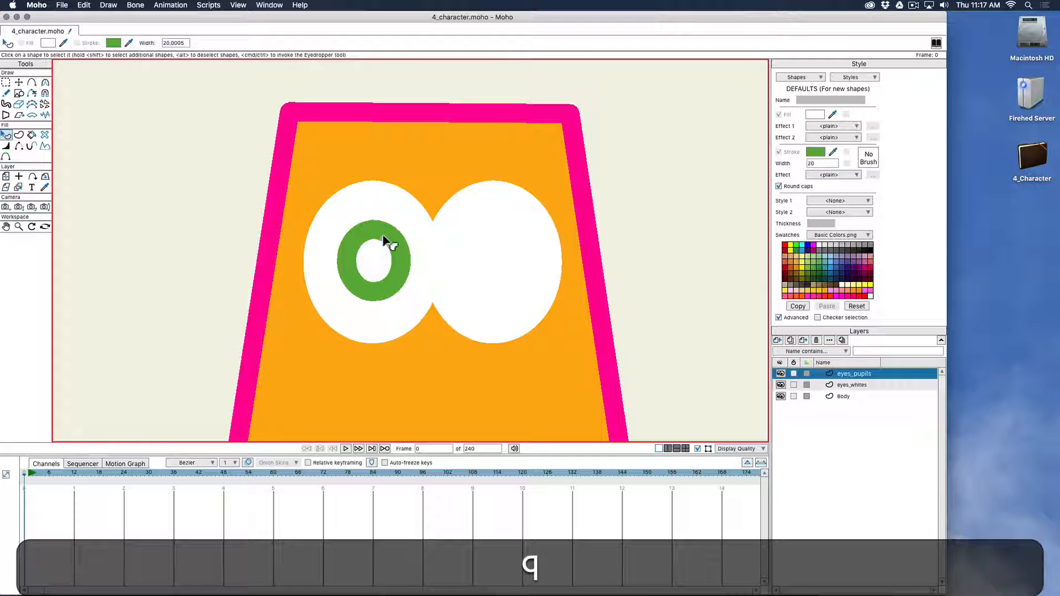
# Step: Turn off the pupil's stroke and fill it with the pink of the body outline
pyautogui.click(388, 242)
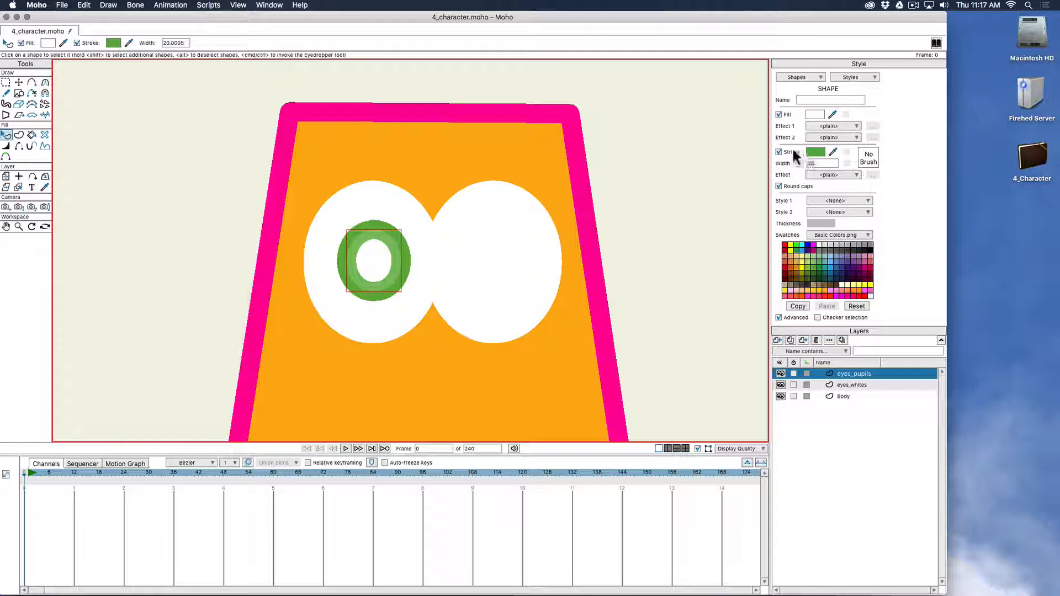
pyautogui.click(778, 152)
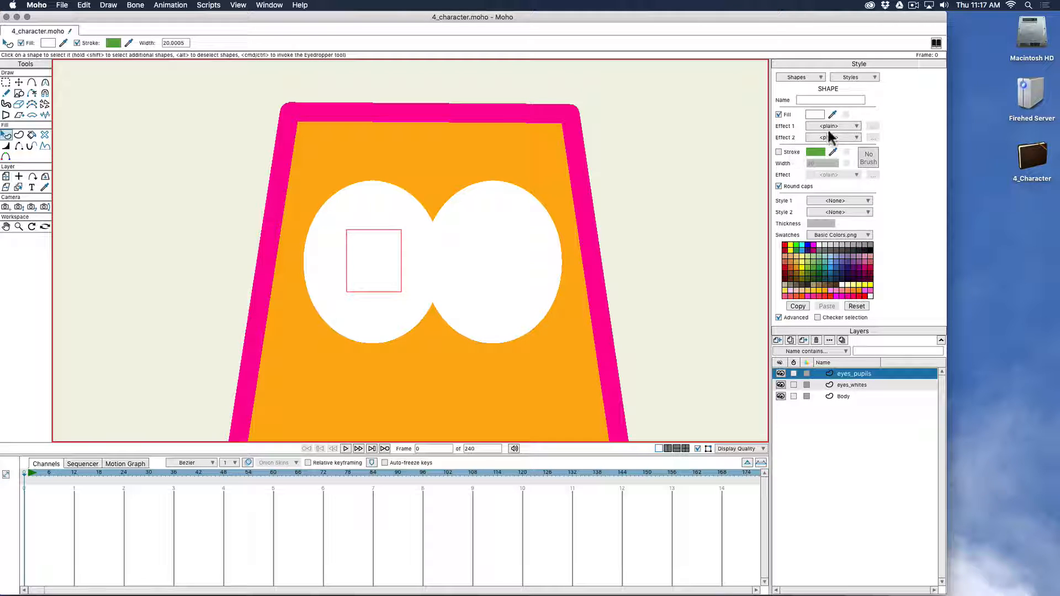
pyautogui.keyDown('ctrl'); pyautogui.click(605, 284); pyautogui.keyUp('ctrl')
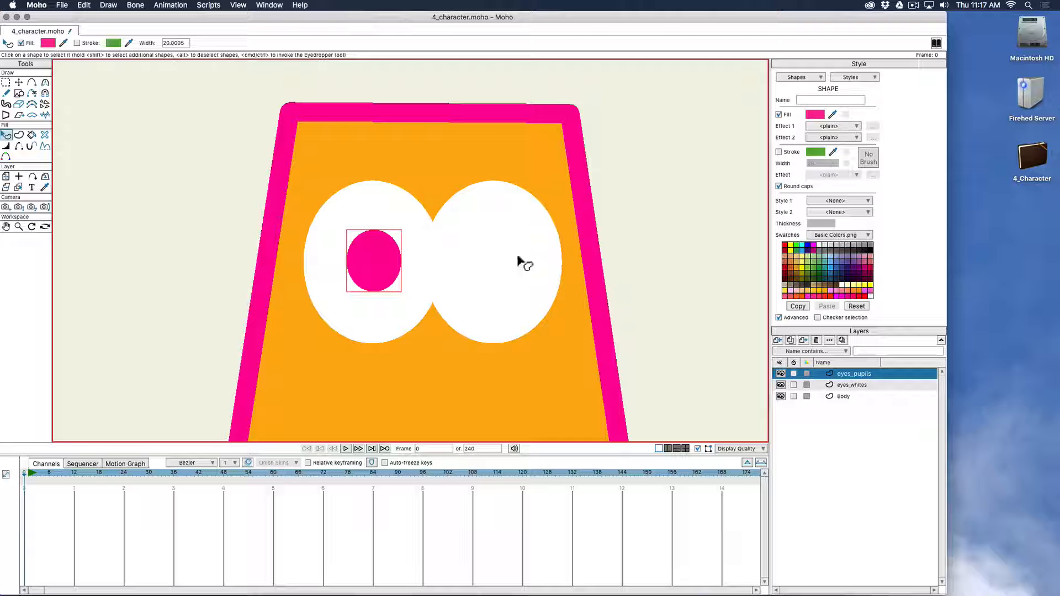
# Step: Duplicate the pupil, scale the copy to about half size, and place it as a highlight over the pupil's upper-right edge
pyautogui.click(18, 83)
pyautogui.click(376, 260)
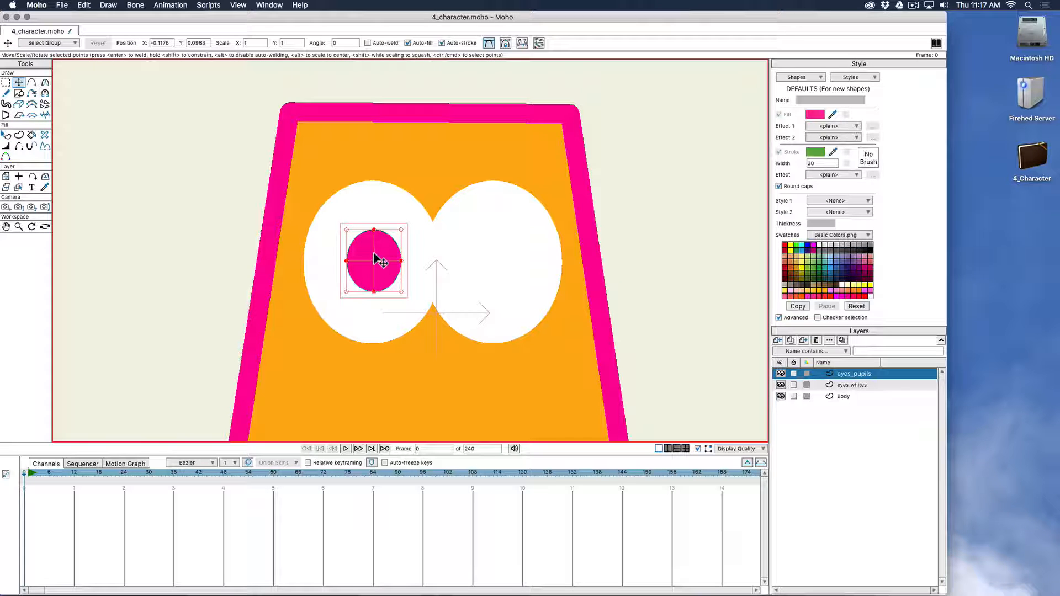
pyautogui.press('super+c')
pyautogui.press('super+v')
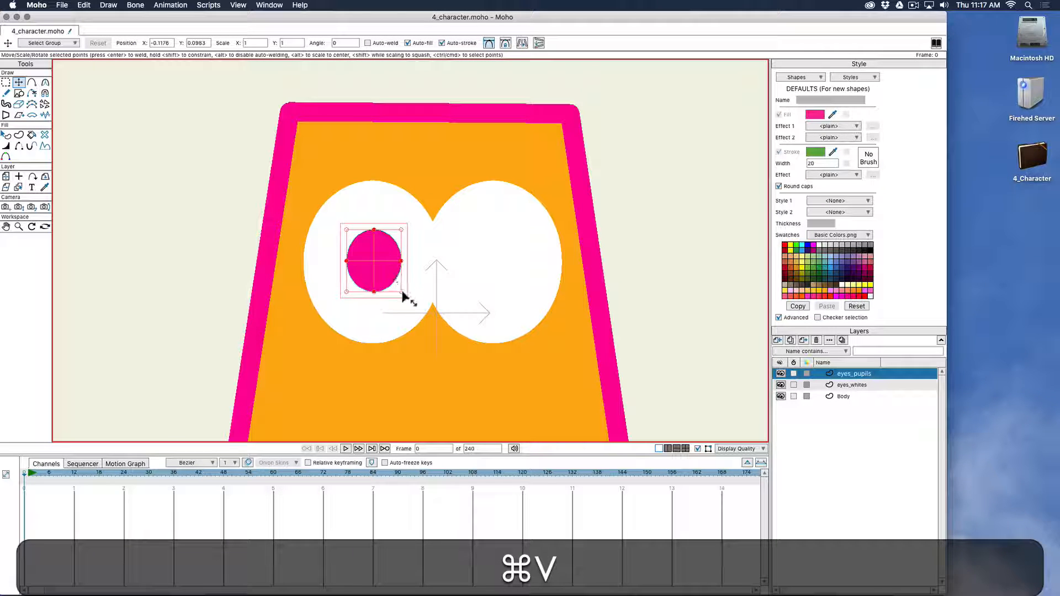
pyautogui.moveTo(382, 263)
pyautogui.mouseDown()
pyautogui.moveTo(371, 232)
pyautogui.moveTo(347, 234)
pyautogui.moveTo(385, 234)
pyautogui.moveTo(385, 243)
pyautogui.mouseUp()
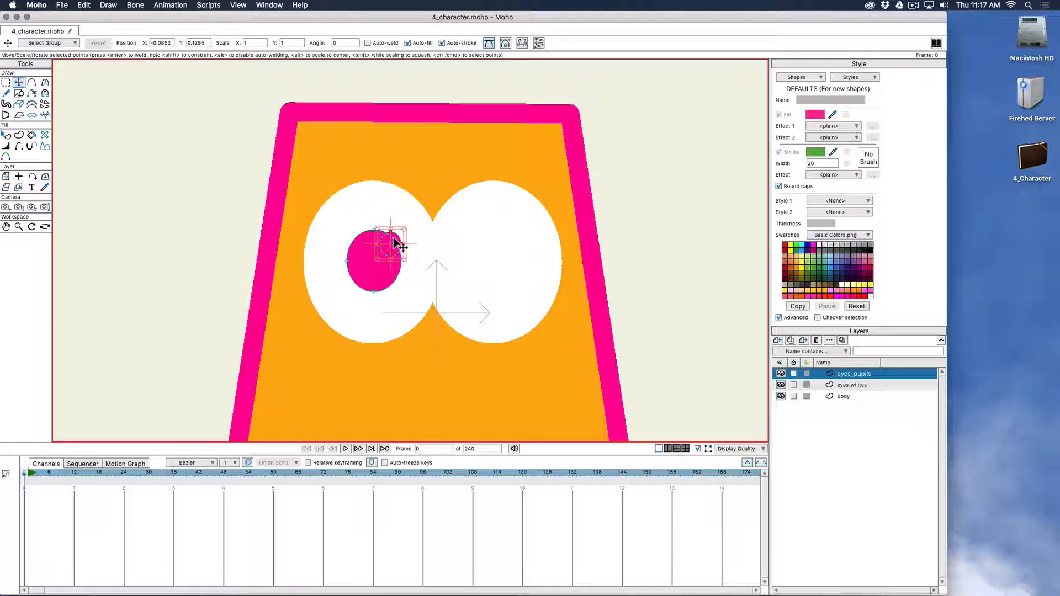
# Step: Fill the small highlight oval with white and nudge it up slightly to about X -0.0862, Y 0.1306
pyautogui.press('q')
pyautogui.click(396, 243)
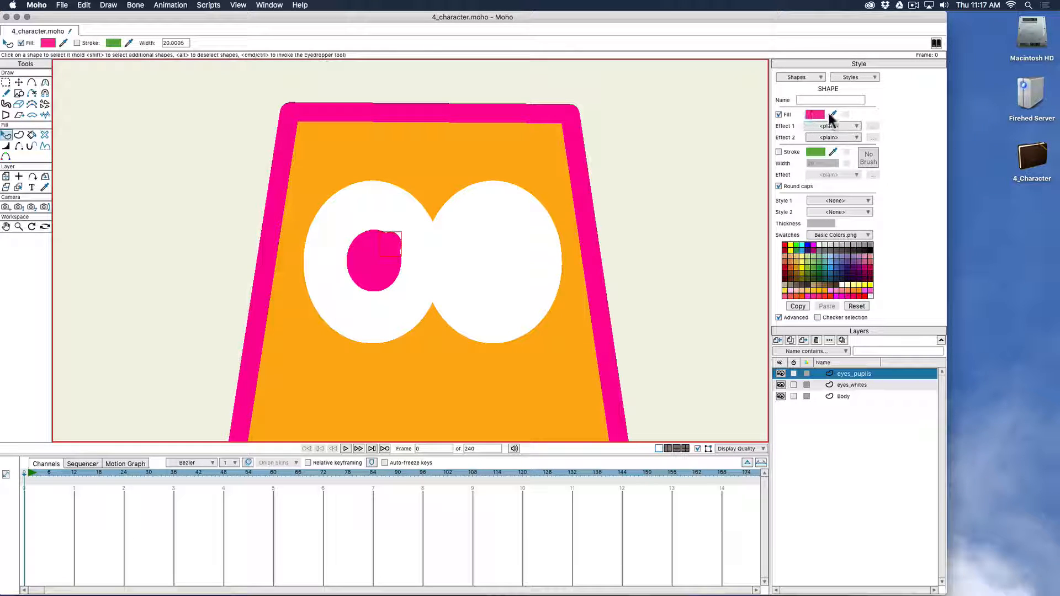
pyautogui.click(819, 246)
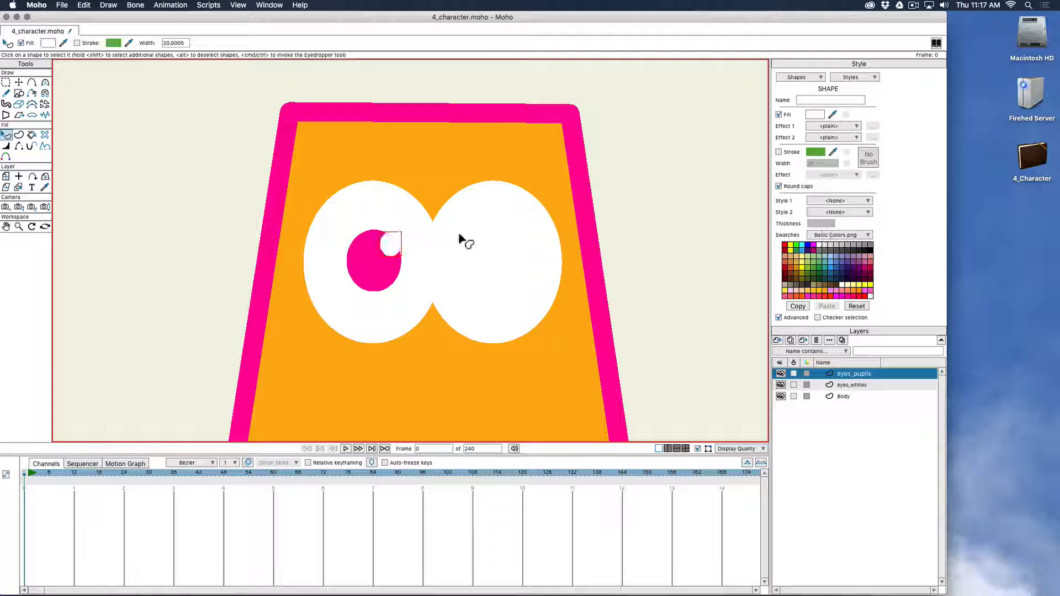
pyautogui.click(19, 82)
pyautogui.moveTo(388, 244); pyautogui.dragTo(388, 243)
pyautogui.click(375, 257)
pyautogui.click(388, 240)
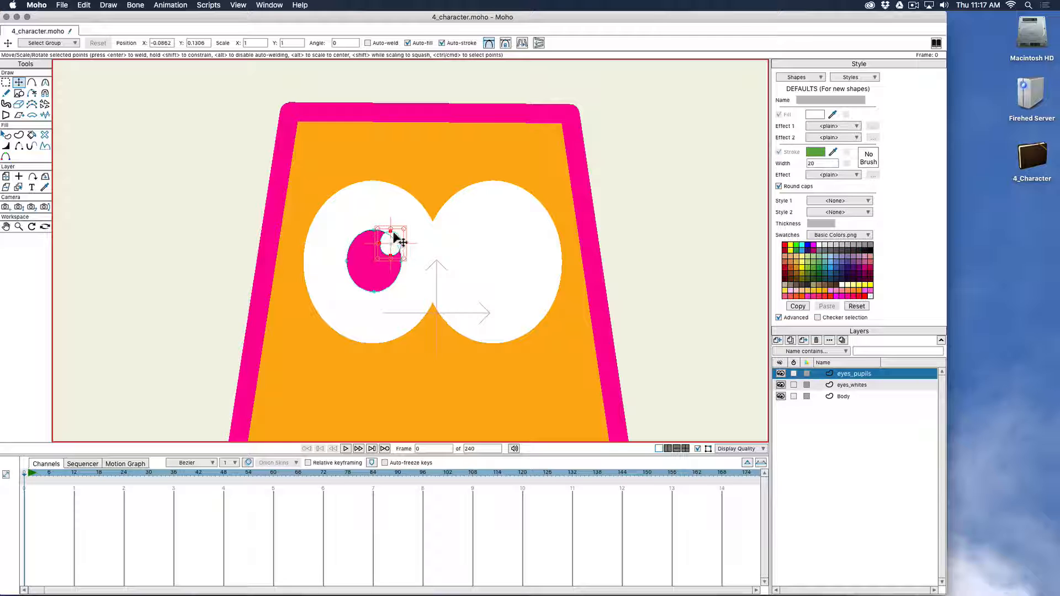
# Step: Duplicate the pupil together with its highlight and place the copy over the right eye white
pyautogui.moveTo(314, 204); pyautogui.dragTo(504, 353)
pyautogui.press('super+c')
pyautogui.press('super+v')
pyautogui.press('shift+super+v')
pyautogui.moveTo(379, 267); pyautogui.dragTo(485, 276)
# Step: Shift both pupils slightly, then move them closer together, with the right one at about X 0.0832, Y 0.0983
pyautogui.moveTo(338, 211); pyautogui.dragTo(574, 329)
pyautogui.moveTo(465, 263); pyautogui.dragTo(470, 261)
pyautogui.moveTo(322, 201); pyautogui.dragTo(429, 319)
pyautogui.moveTo(391, 274); pyautogui.dragTo(397, 272)
pyautogui.moveTo(450, 212); pyautogui.dragTo(549, 321)
pyautogui.moveTo(496, 276); pyautogui.dragTo(492, 276)
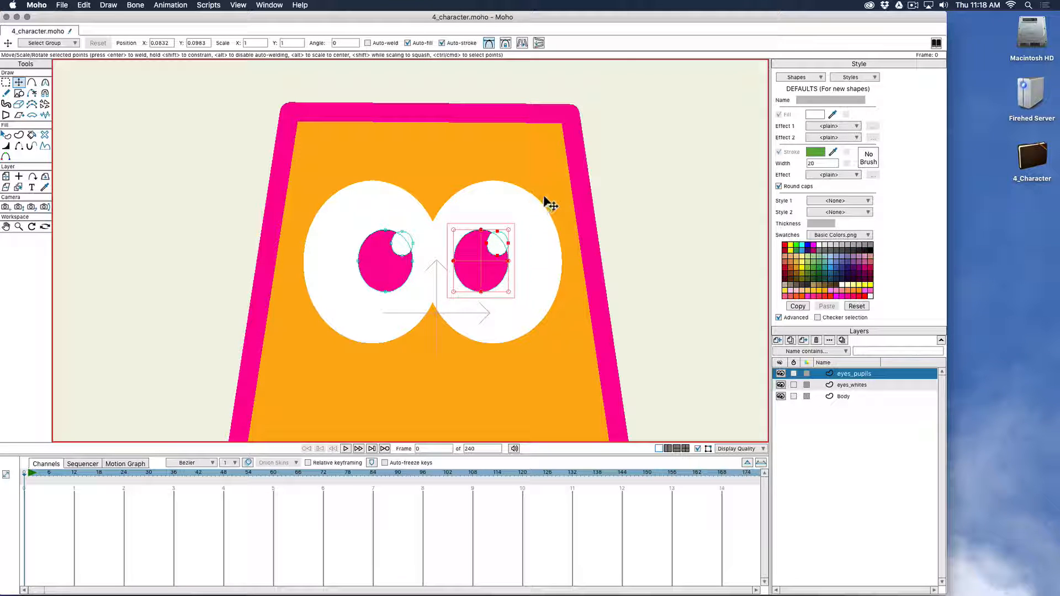
# Step: Add a new vector layer named hair above the eyes_pupils layer
pyautogui.moveTo(549, 178); pyautogui.dragTo(476, 231)
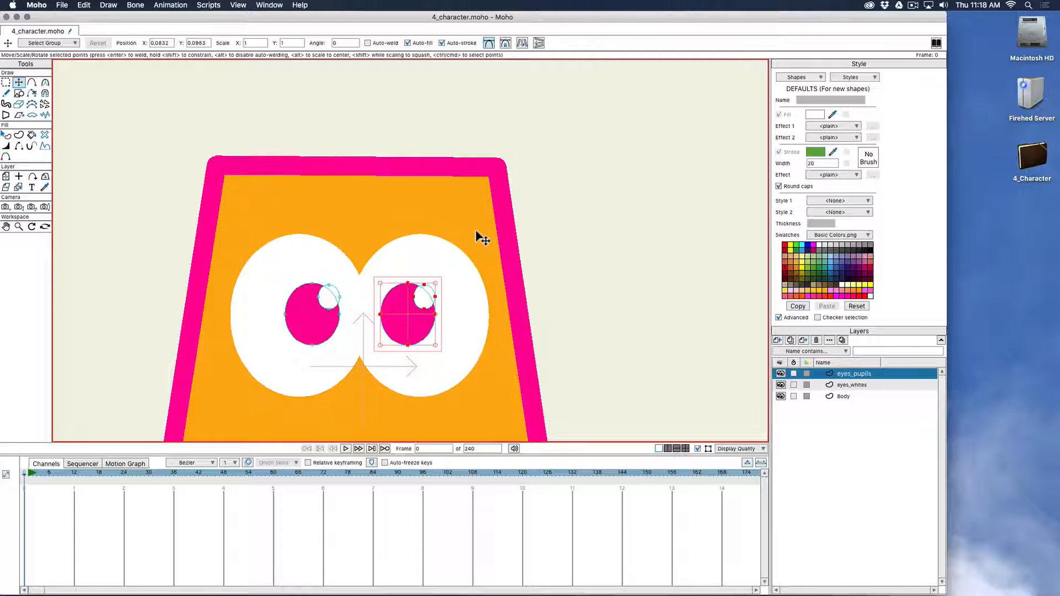
pyautogui.click(776, 338)
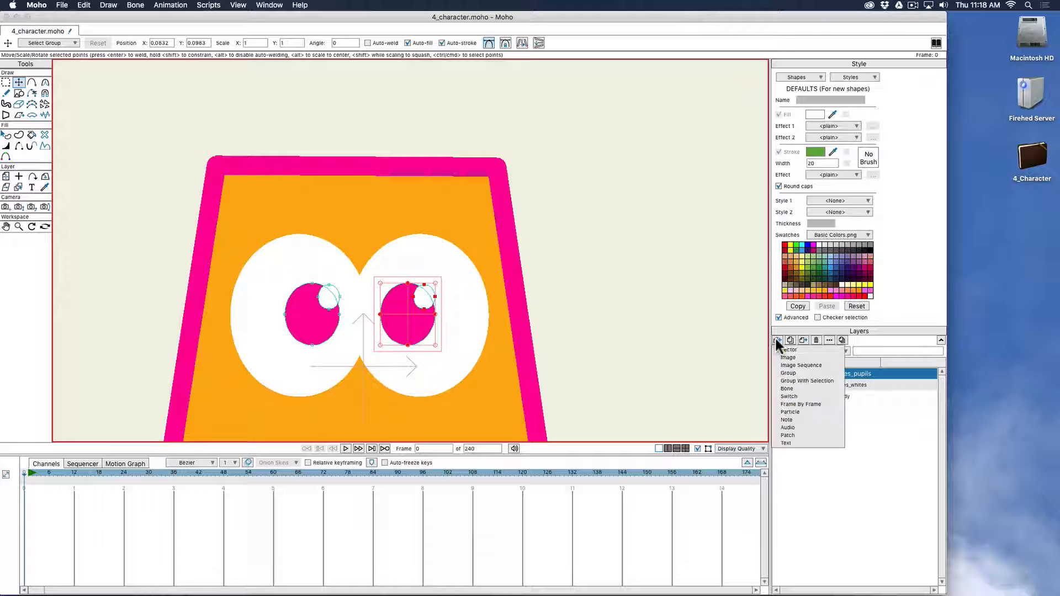
pyautogui.click(791, 349)
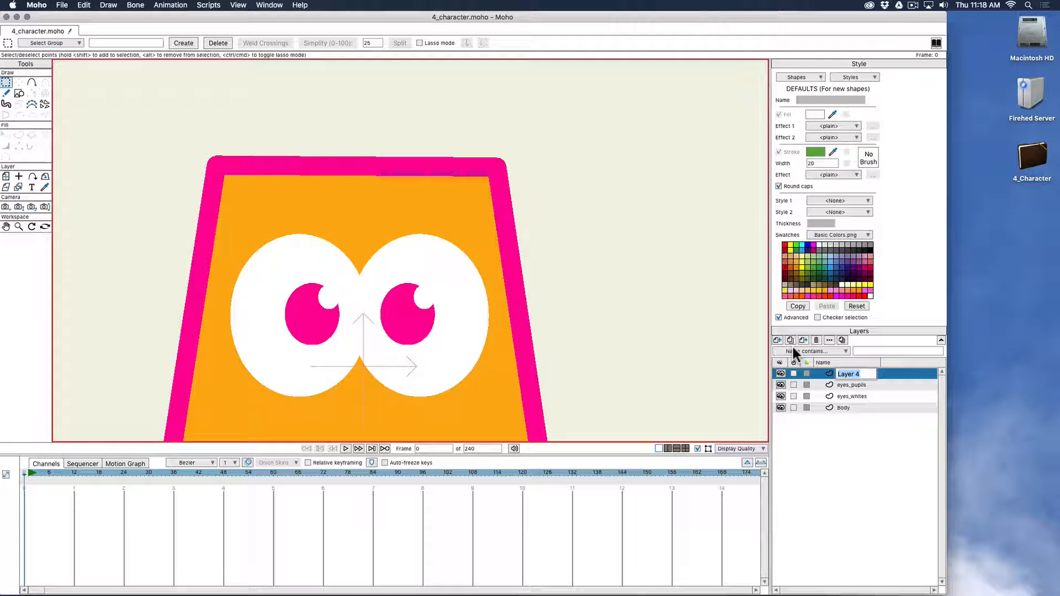
pyautogui.write('hair')
pyautogui.press('Return')
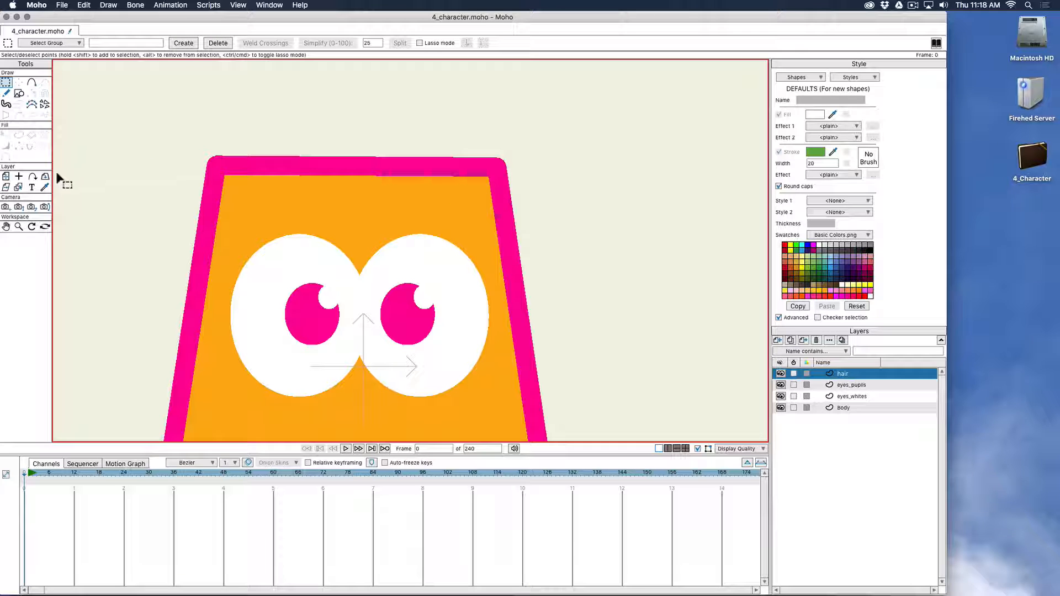
# Step: Try green strokes with the Freehand tool on the hair layer, and undo them
pyautogui.click(7, 94)
pyautogui.moveTo(338, 171)
pyautogui.mouseDown()
pyautogui.moveTo(367, 142)
pyautogui.moveTo(473, 130)
pyautogui.moveTo(409, 161)
pyautogui.mouseUp()
pyautogui.press('super+z')
pyautogui.moveTo(334, 227)
pyautogui.mouseDown()
pyautogui.moveTo(450, 157)
pyautogui.moveTo(608, 308)
pyautogui.moveTo(703, 298)
pyautogui.mouseUp()
pyautogui.press('super+z')
pyautogui.press('super+z')
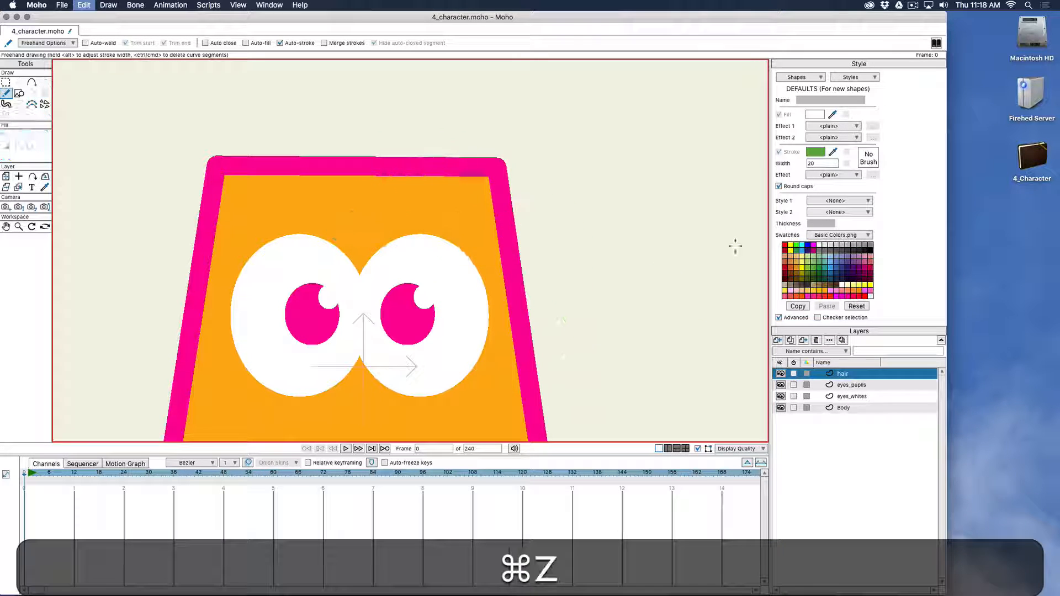
# Step: Set the default stroke to the body outline's pink with a width of 10, undoing the freehand test strokes
pyautogui.click(522, 285)
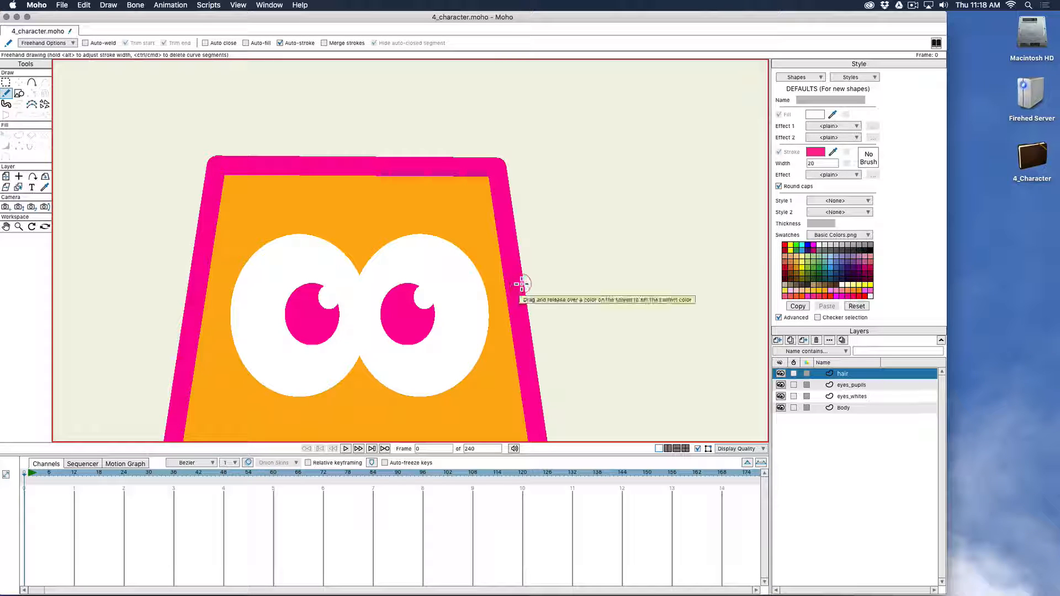
pyautogui.moveTo(572, 226)
pyautogui.mouseDown()
pyautogui.moveTo(647, 248)
pyautogui.moveTo(620, 234)
pyautogui.mouseUp()
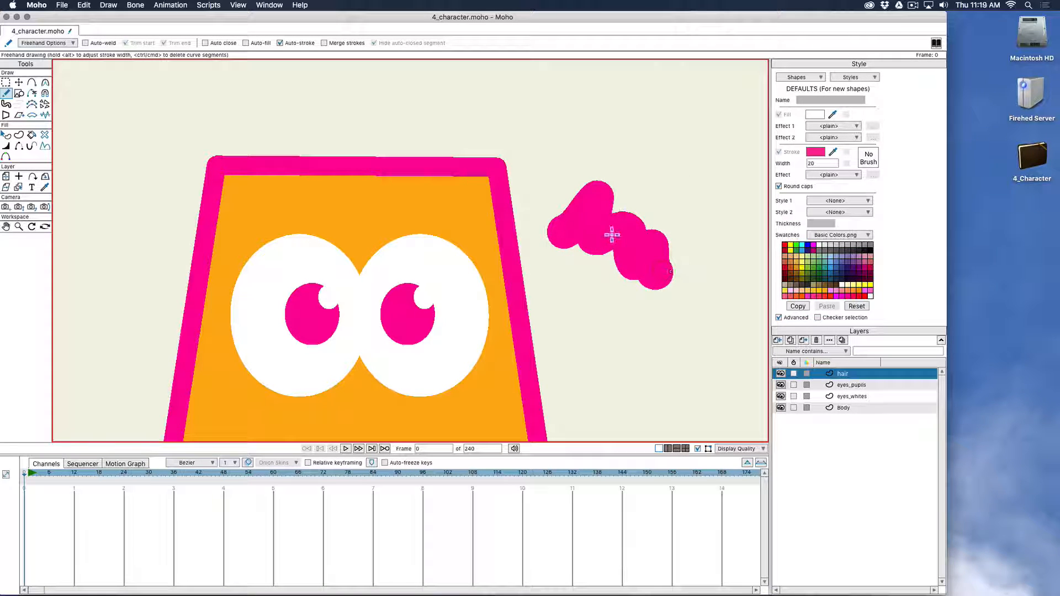
pyautogui.press('super+z')
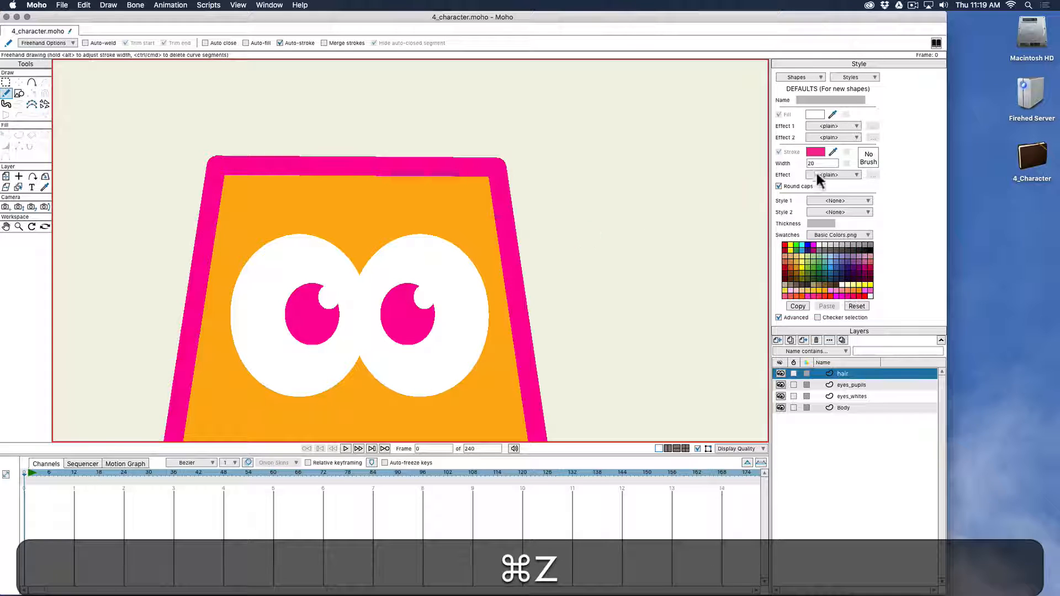
pyautogui.doubleClick(825, 163)
pyautogui.write('10')
pyautogui.press('Tab')
pyautogui.moveTo(546, 266); pyautogui.dragTo(644, 297)
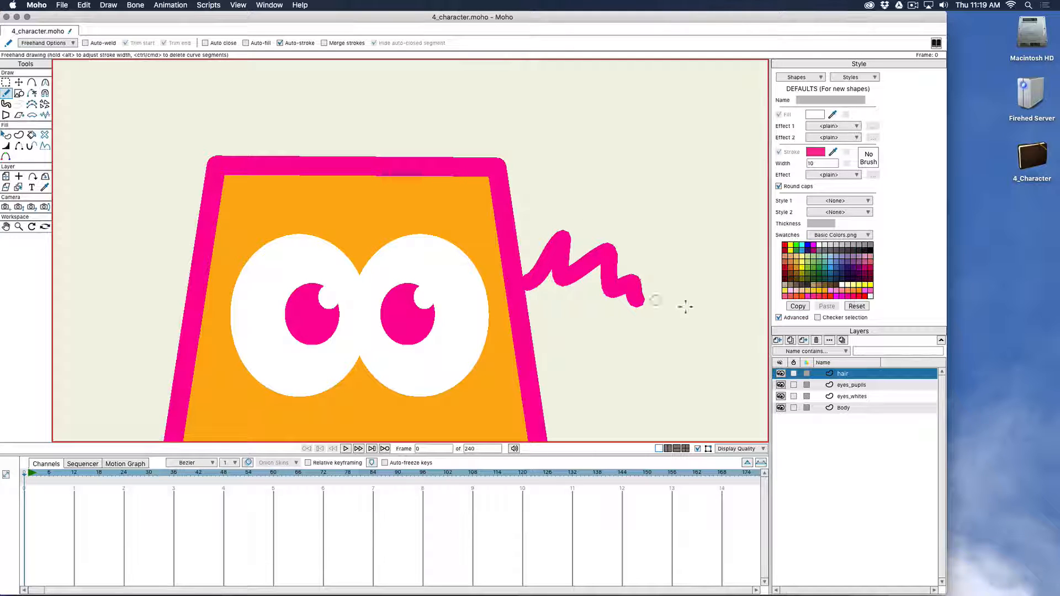
pyautogui.press('super+z')
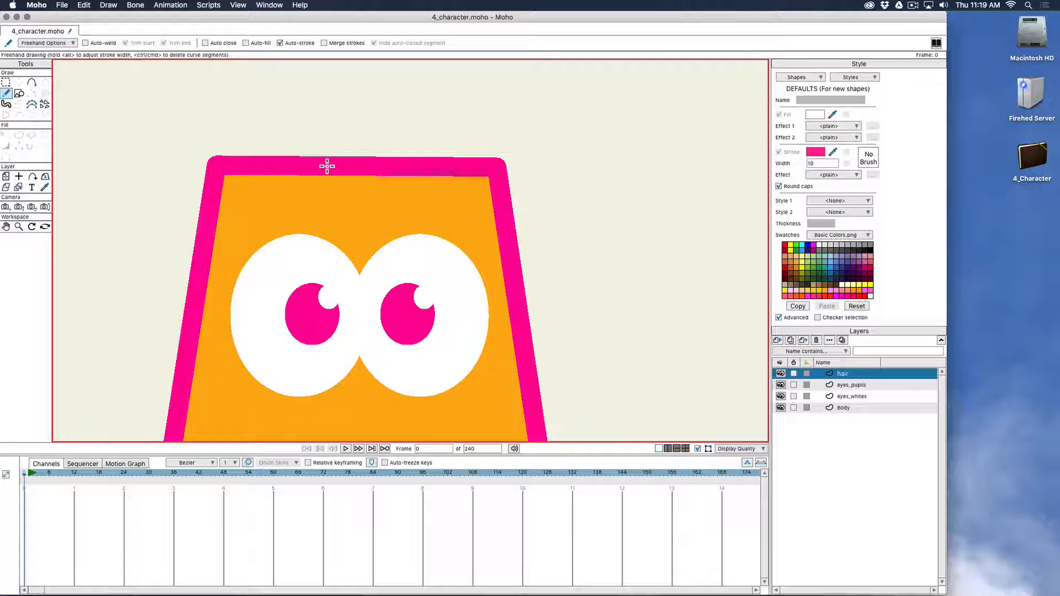
# Step: Draw an open spiky hair tuft freehand across the body's top edge, undoing and redrawing it until the shape suits
pyautogui.moveTo(314, 177)
pyautogui.mouseDown()
pyautogui.moveTo(347, 99)
pyautogui.moveTo(368, 123)
pyautogui.moveTo(387, 96)
pyautogui.moveTo(402, 124)
pyautogui.moveTo(424, 111)
pyautogui.moveTo(448, 191)
pyautogui.mouseUp()
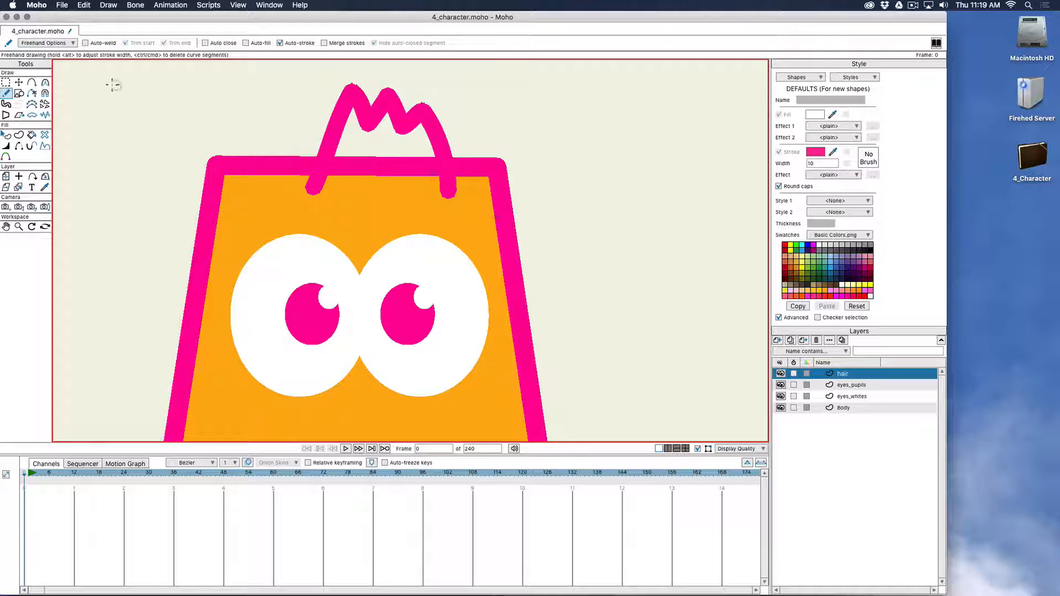
pyautogui.press('super+z')
pyautogui.moveTo(307, 193)
pyautogui.mouseDown()
pyautogui.moveTo(328, 96)
pyautogui.moveTo(343, 127)
pyautogui.moveTo(372, 114)
pyautogui.moveTo(384, 90)
pyautogui.moveTo(417, 189)
pyautogui.mouseUp()
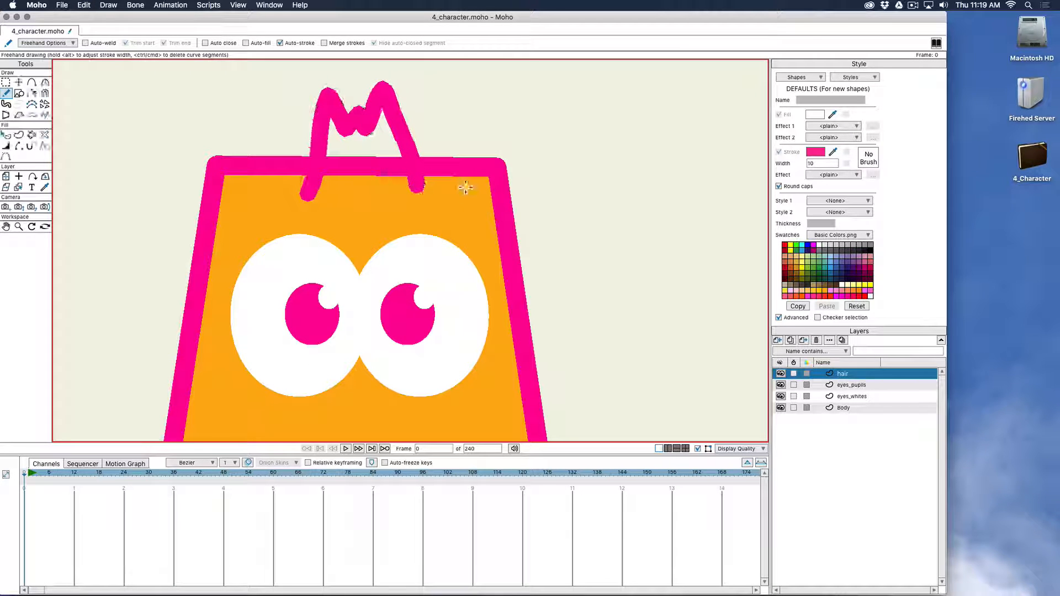
pyautogui.press('super+z')
pyautogui.moveTo(287, 193)
pyautogui.mouseDown()
pyautogui.moveTo(349, 101)
pyautogui.moveTo(355, 126)
pyautogui.moveTo(365, 118)
pyautogui.moveTo(370, 128)
pyautogui.moveTo(403, 108)
pyautogui.moveTo(410, 192)
pyautogui.mouseUp()
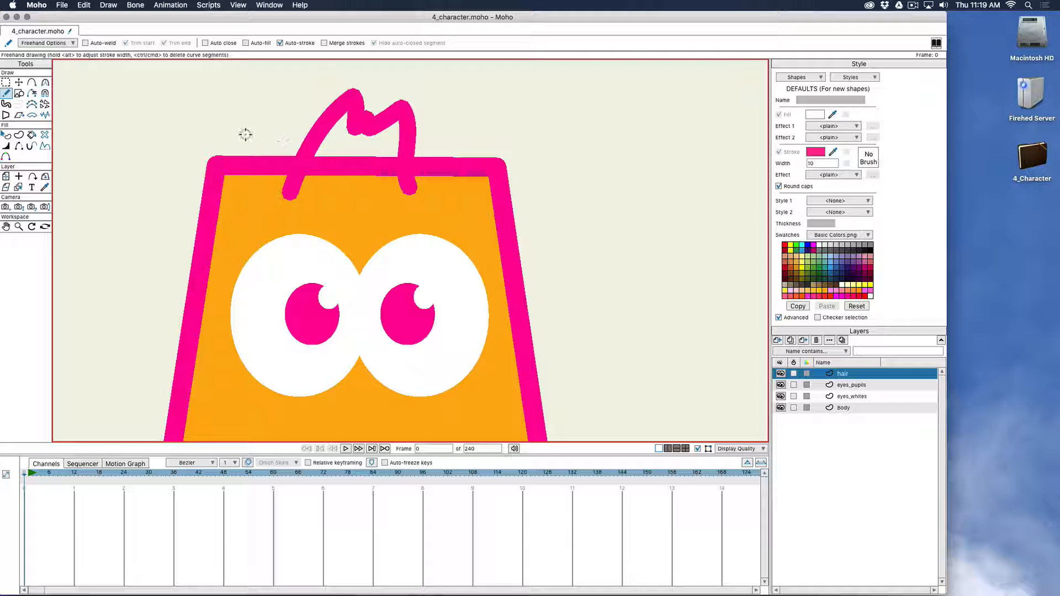
# Step: Adjust the curve handle at the hair stroke's right end to smooth that side, and nudge the right peak slightly
pyautogui.click(19, 81)
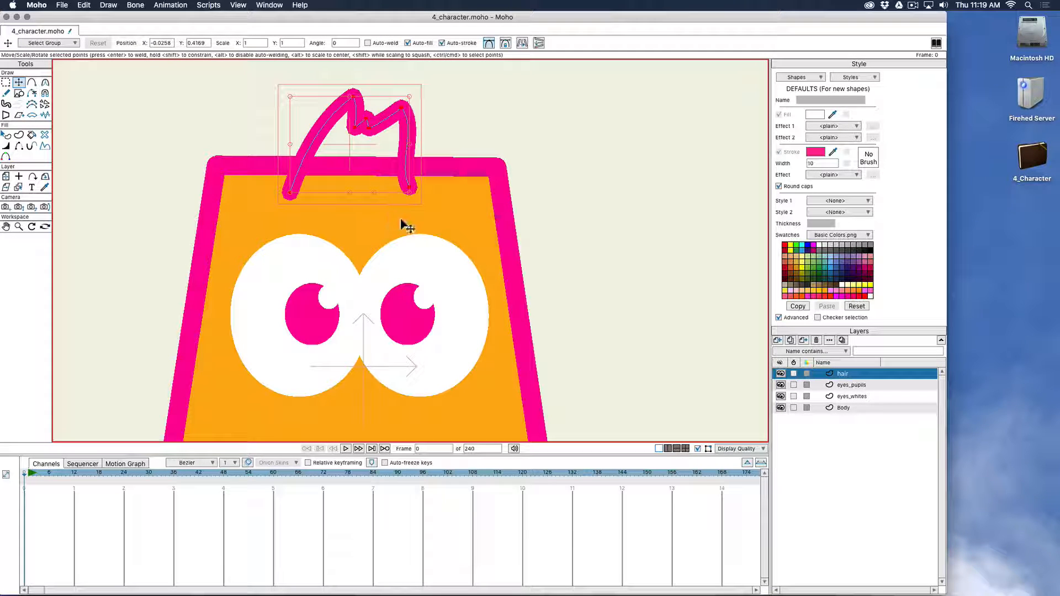
pyautogui.scroll(2, 347, 198)
pyautogui.moveTo(479, 193); pyautogui.dragTo(515, 310)
pyautogui.scroll(5, 422, 283)
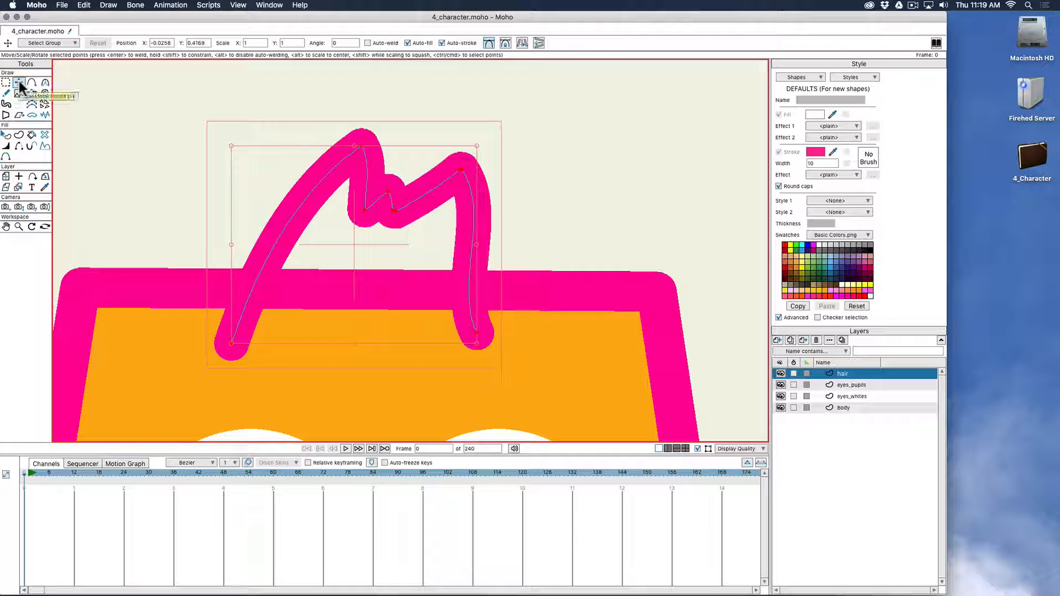
pyautogui.click(478, 332)
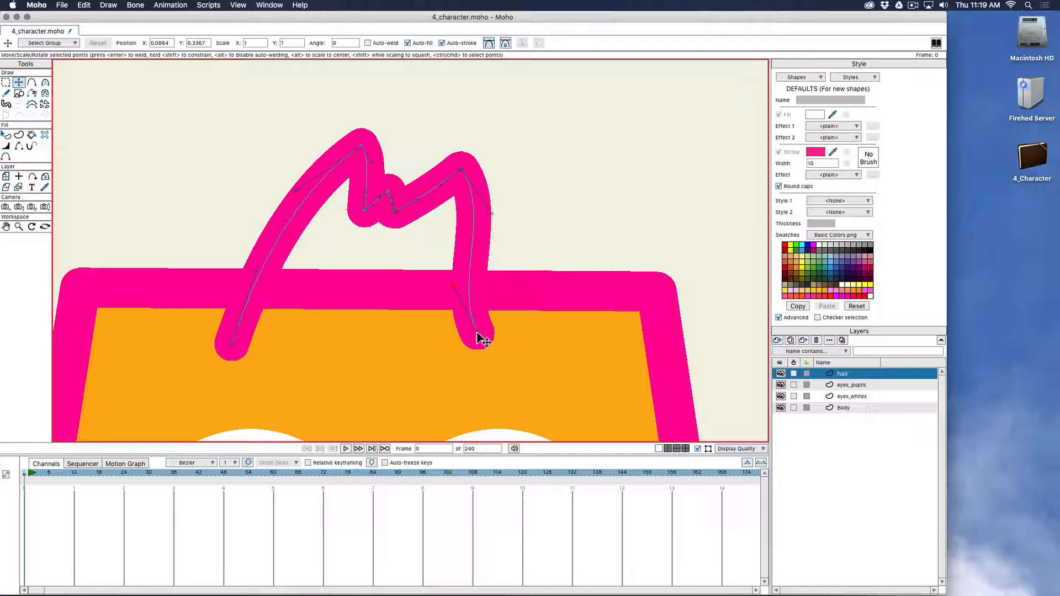
pyautogui.moveTo(454, 285)
pyautogui.mouseDown()
pyautogui.moveTo(495, 288)
pyautogui.moveTo(478, 286)
pyautogui.mouseUp()
pyautogui.click(461, 170)
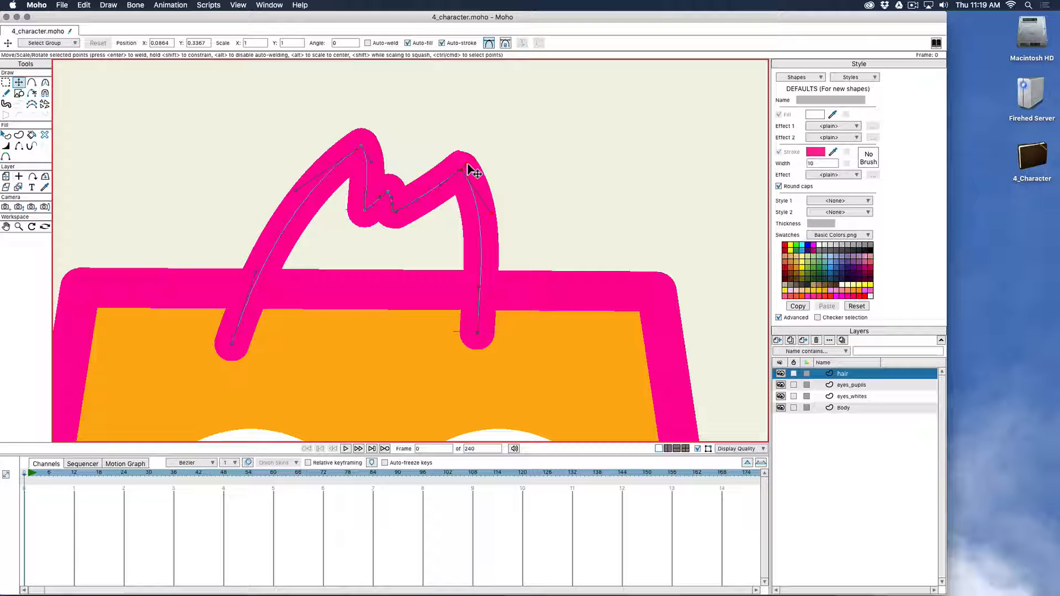
pyautogui.moveTo(461, 170); pyautogui.dragTo(465, 172)
# Step: Fine-tune the hair stroke by nudging its left end, left peak, first notch and right end points
pyautogui.moveTo(232, 344); pyautogui.dragTo(227, 346)
pyautogui.moveTo(360, 151); pyautogui.dragTo(357, 146)
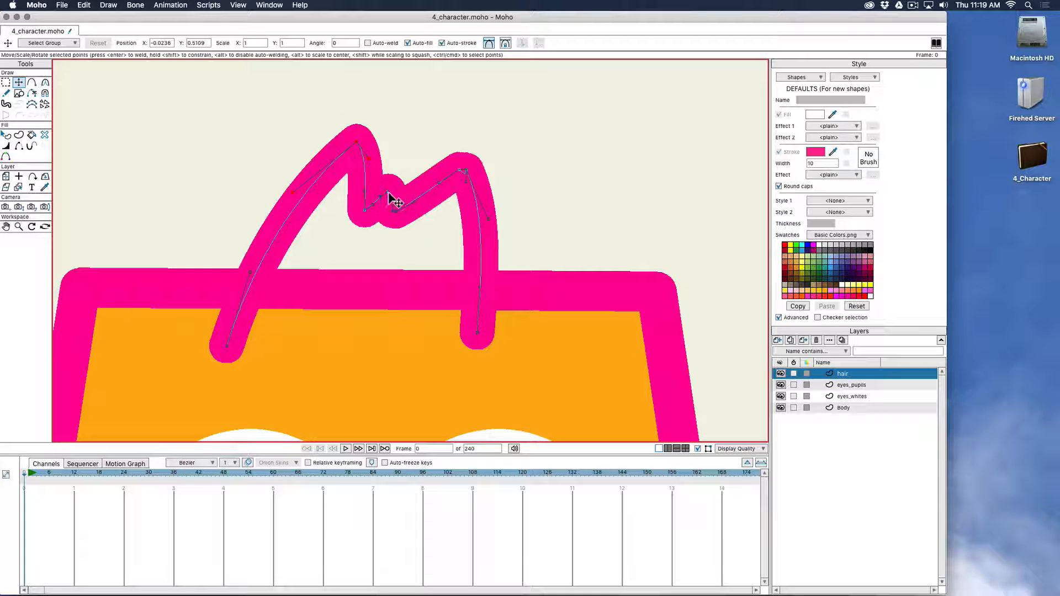
pyautogui.moveTo(366, 213); pyautogui.dragTo(361, 212)
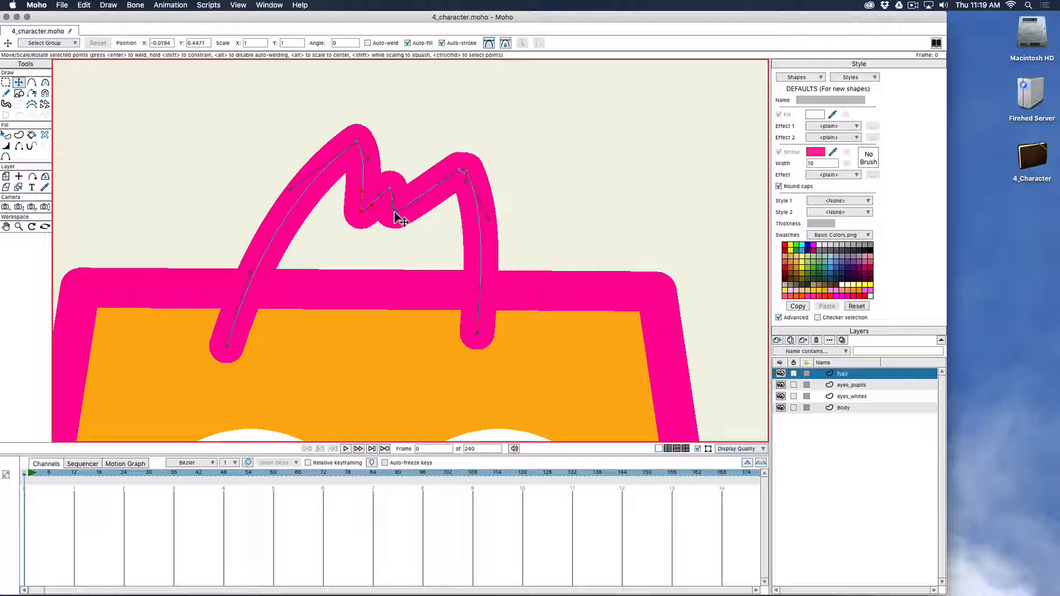
pyautogui.moveTo(483, 332); pyautogui.dragTo(480, 338)
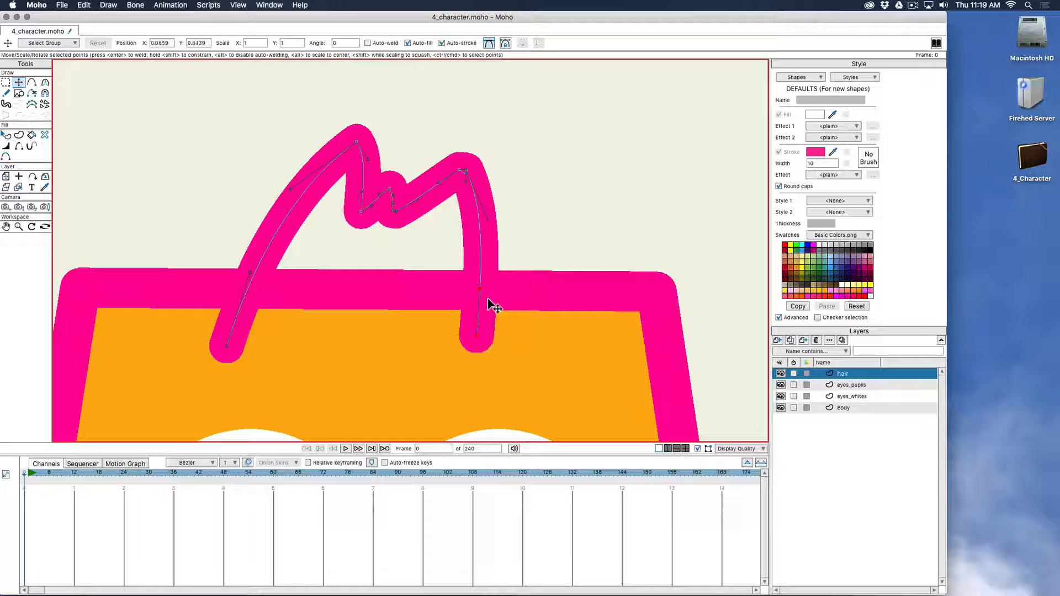
# Step: Close the hair outline by adding a segment from its right end welded to its left end, forming a filled shape
pyautogui.click(31, 82)
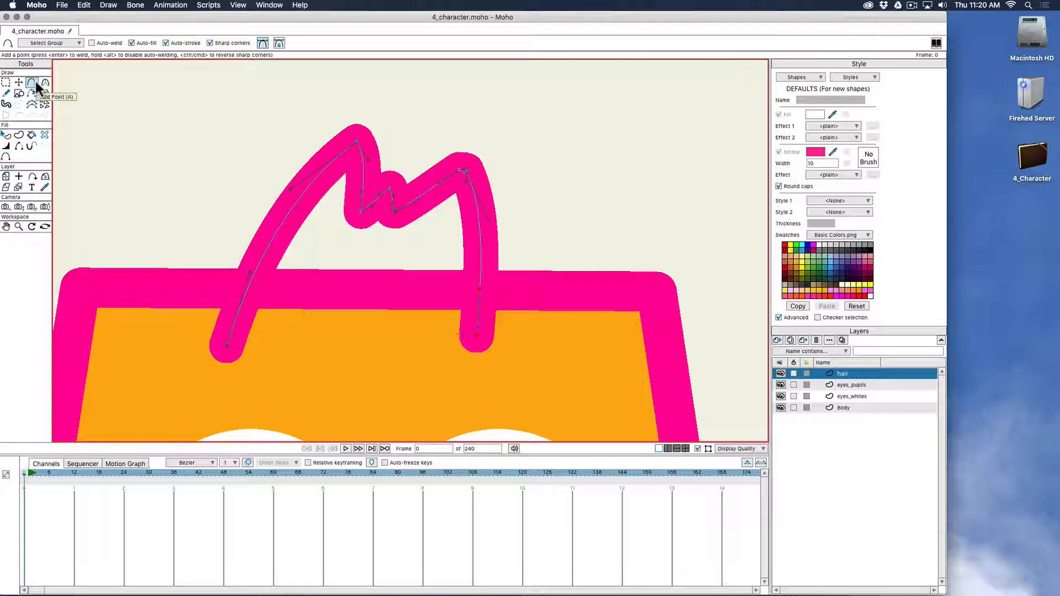
pyautogui.moveTo(477, 336); pyautogui.dragTo(227, 346)
pyautogui.press('Return')
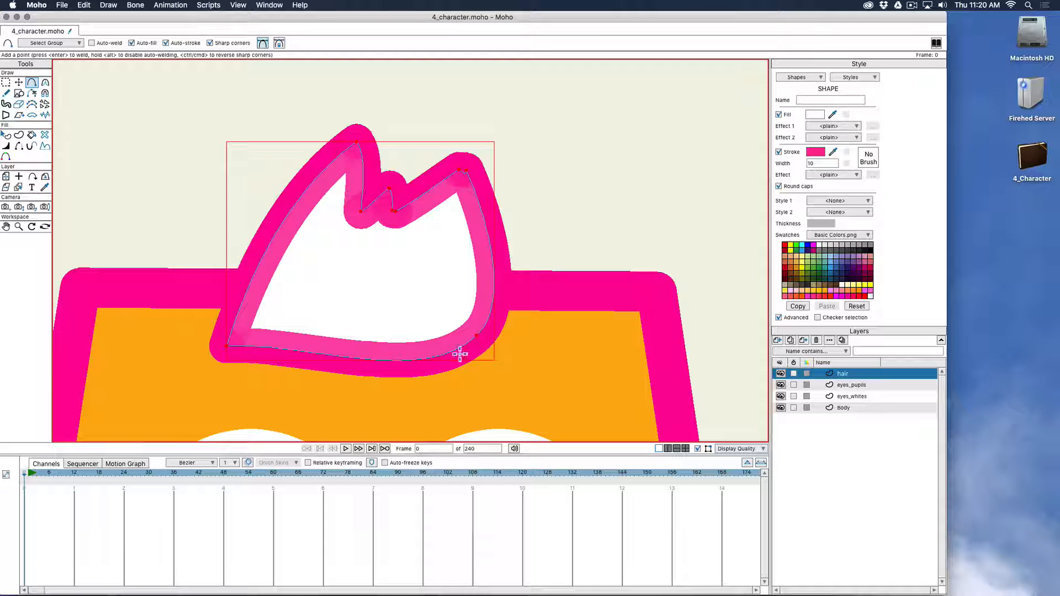
# Step: Adjust the curve handles of the hair's lower-right point to flatten the bottom edge and tighten the corner
pyautogui.click(19, 83)
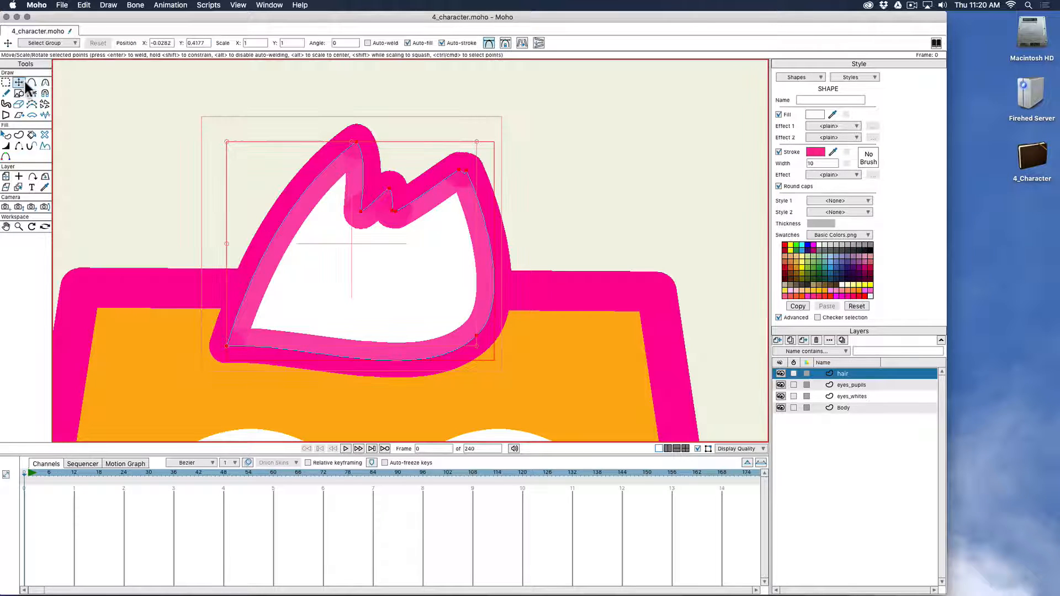
pyautogui.click(476, 335)
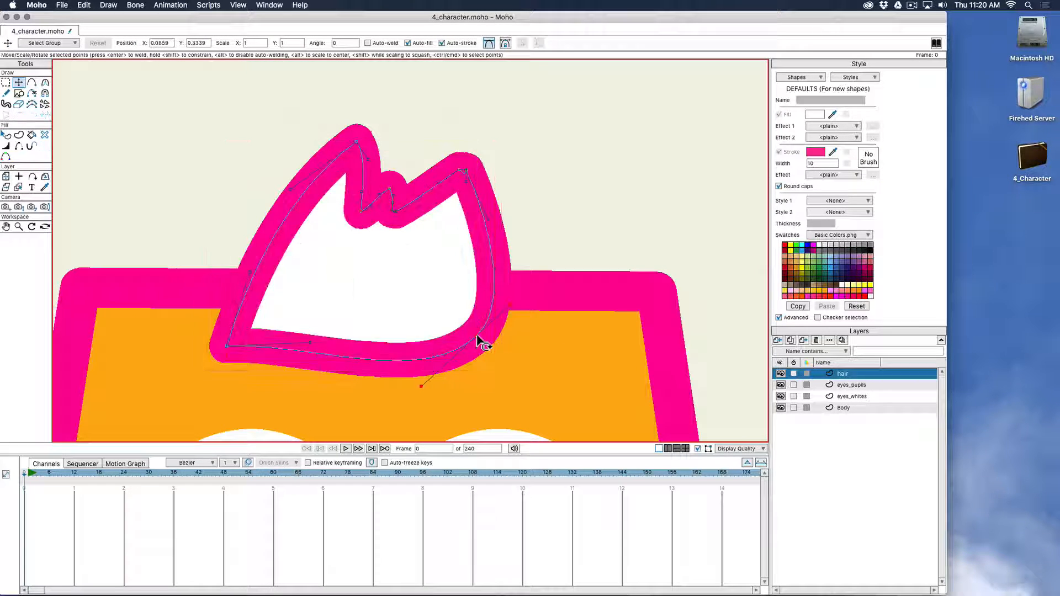
pyautogui.moveTo(422, 385); pyautogui.dragTo(471, 345)
pyautogui.moveTo(499, 295); pyautogui.dragTo(497, 302)
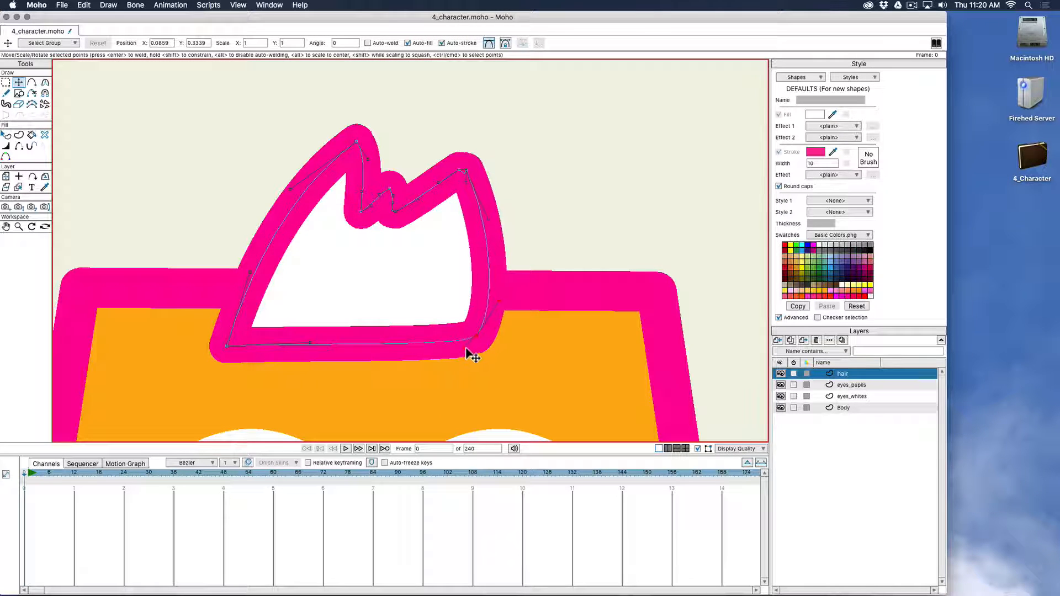
# Step: Fill the hair shape with the body's orange and hide the outline along its bottom edge
pyautogui.click(308, 345)
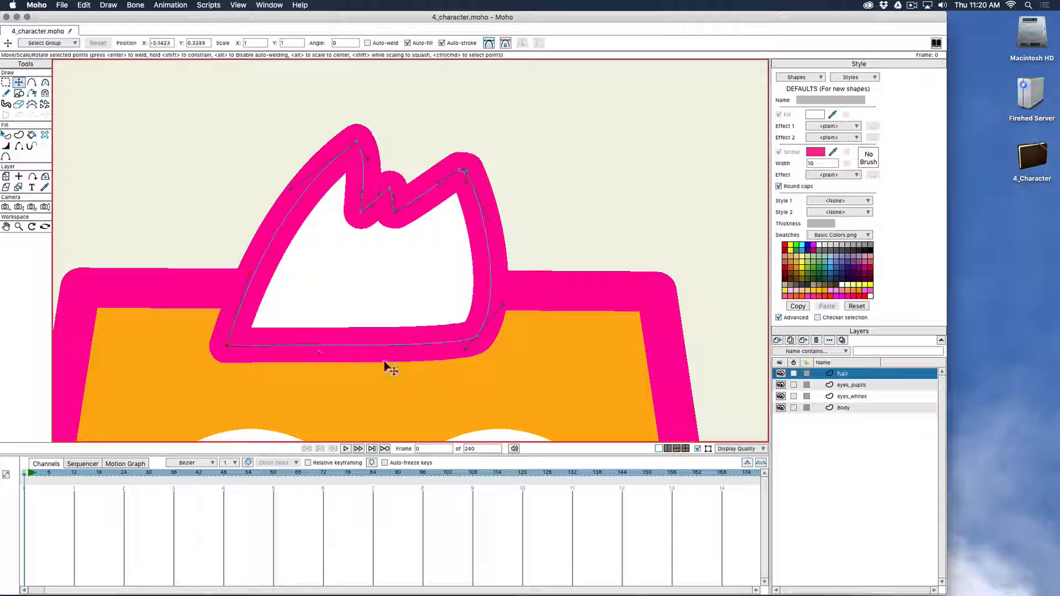
pyautogui.press('q')
pyautogui.click(448, 246)
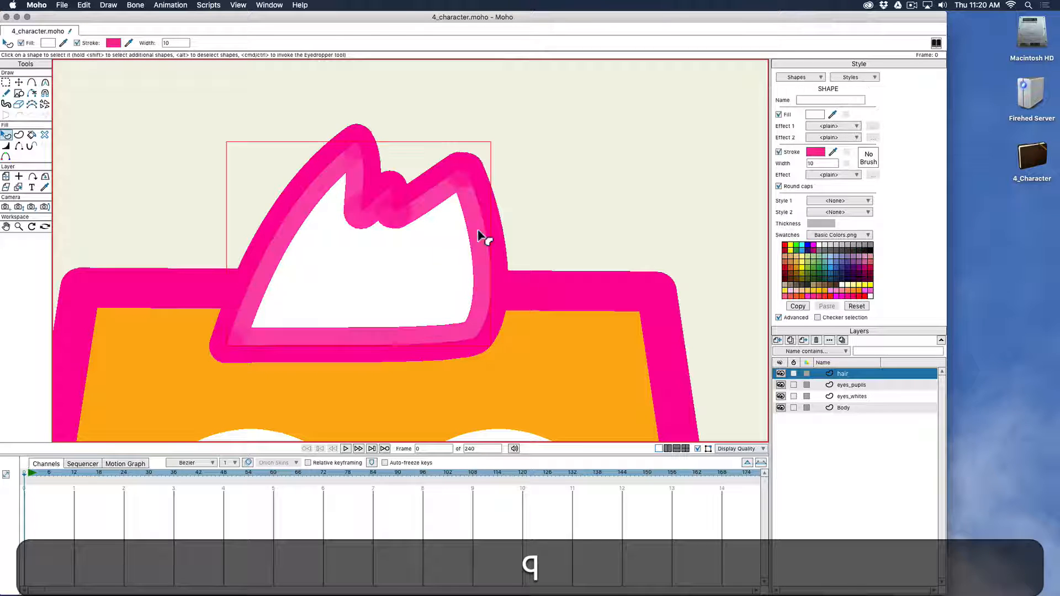
pyautogui.moveTo(839, 102); pyautogui.dragTo(587, 342)
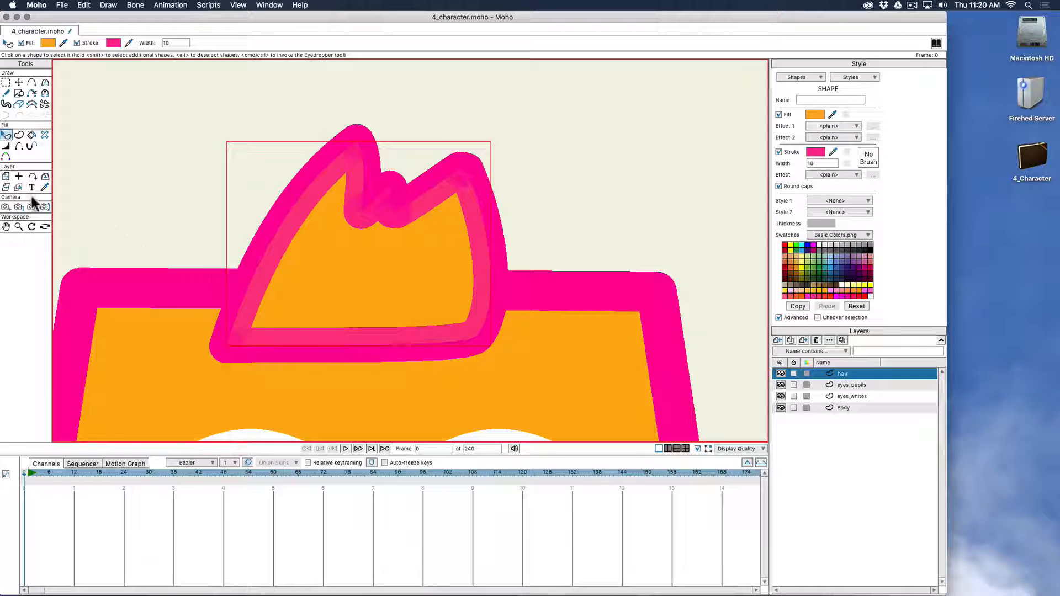
pyautogui.click(20, 146)
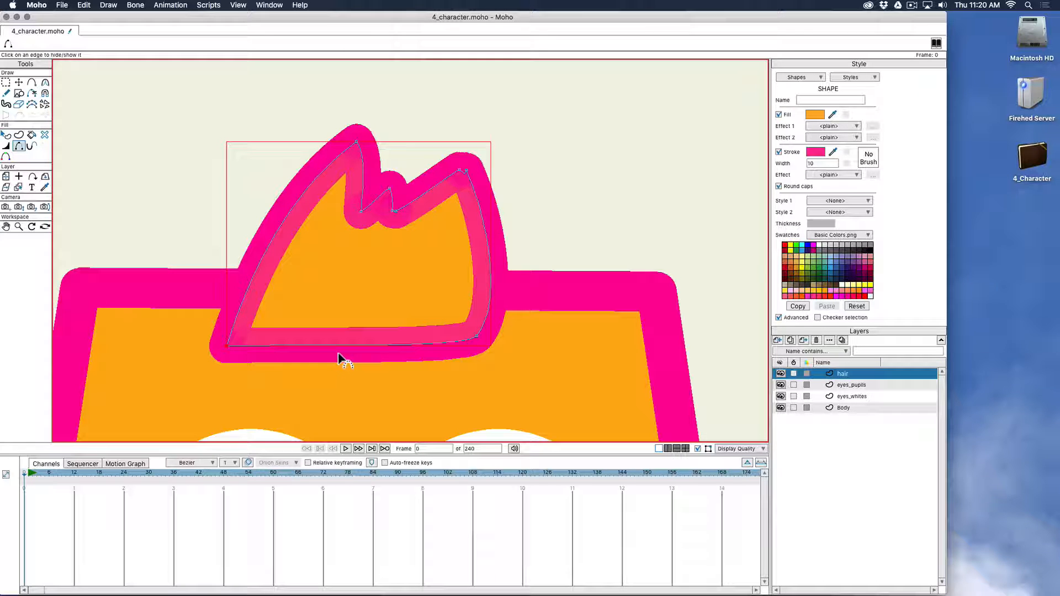
pyautogui.click(443, 348)
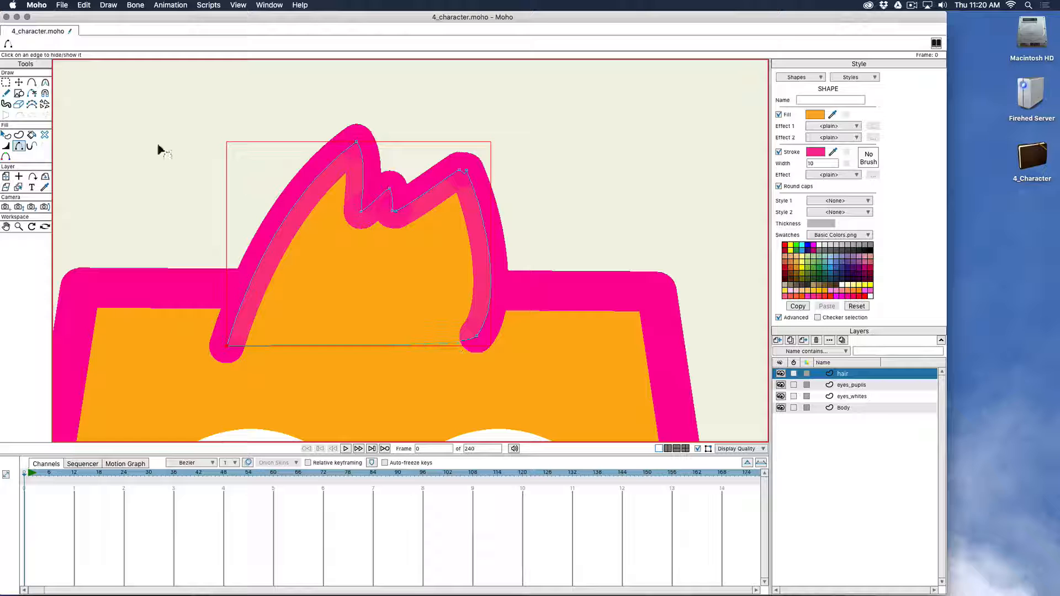
# Step: Adjust the hair's lower end points and shift the whole tuft slightly so it sits on the head's top edge
pyautogui.click(19, 82)
pyautogui.moveTo(227, 346); pyautogui.dragTo(232, 333)
pyautogui.moveTo(477, 335); pyautogui.dragTo(475, 356)
pyautogui.moveTo(484, 300); pyautogui.dragTo(487, 300)
pyautogui.press('super+a')
pyautogui.moveTo(397, 271); pyautogui.dragTo(398, 276)
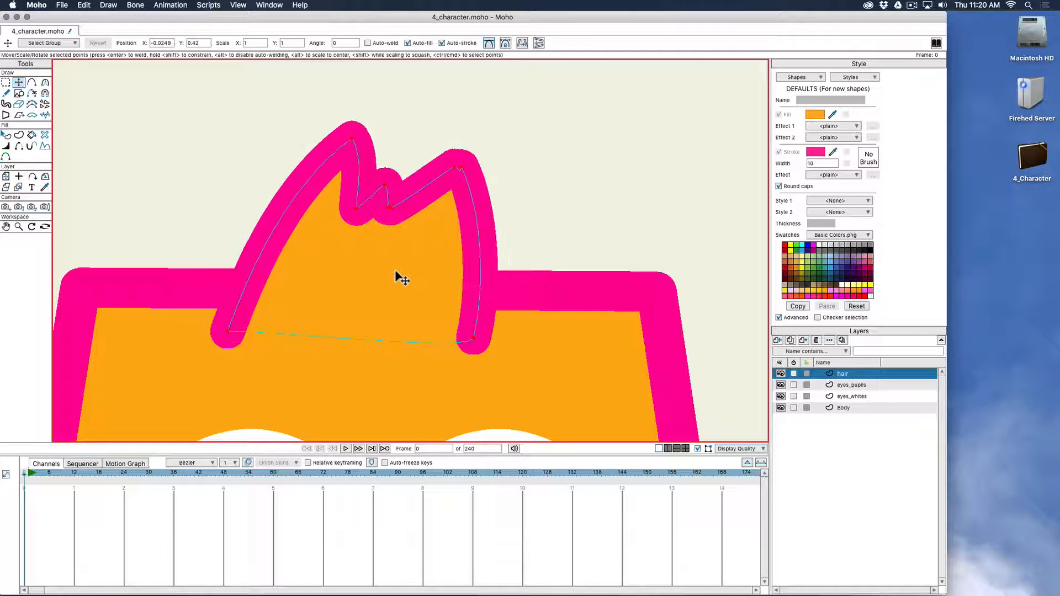
# Step: Draw four freehand hair strands with a stroke width of 3 running down inside the hair shape
pyautogui.click(6, 93)
pyautogui.doubleClick(822, 163)
pyautogui.write('3')
pyautogui.press('Return')
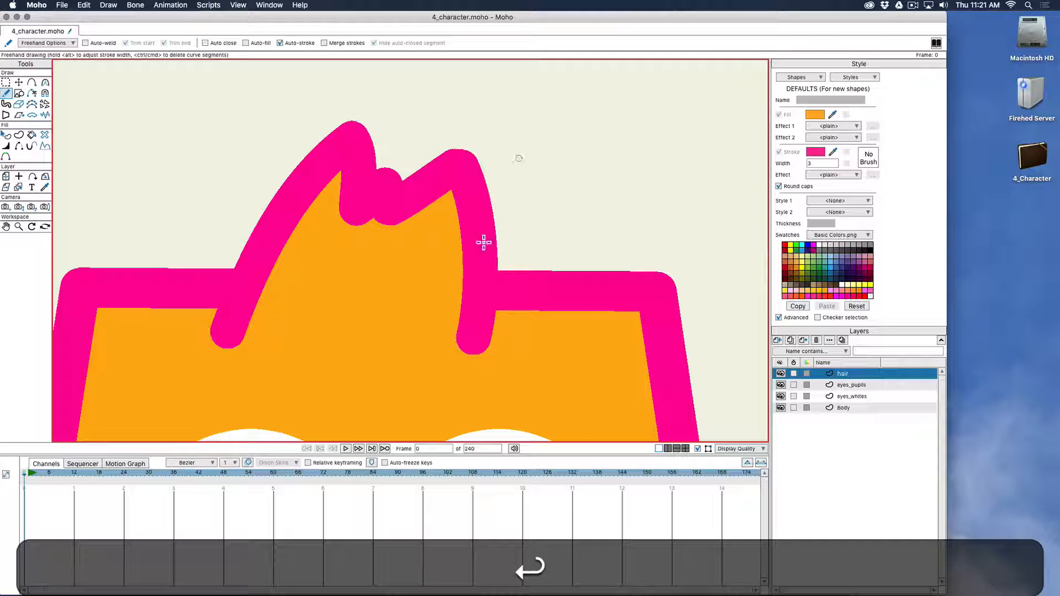
pyautogui.moveTo(341, 217)
pyautogui.mouseDown()
pyautogui.moveTo(311, 284)
pyautogui.moveTo(308, 334)
pyautogui.mouseUp()
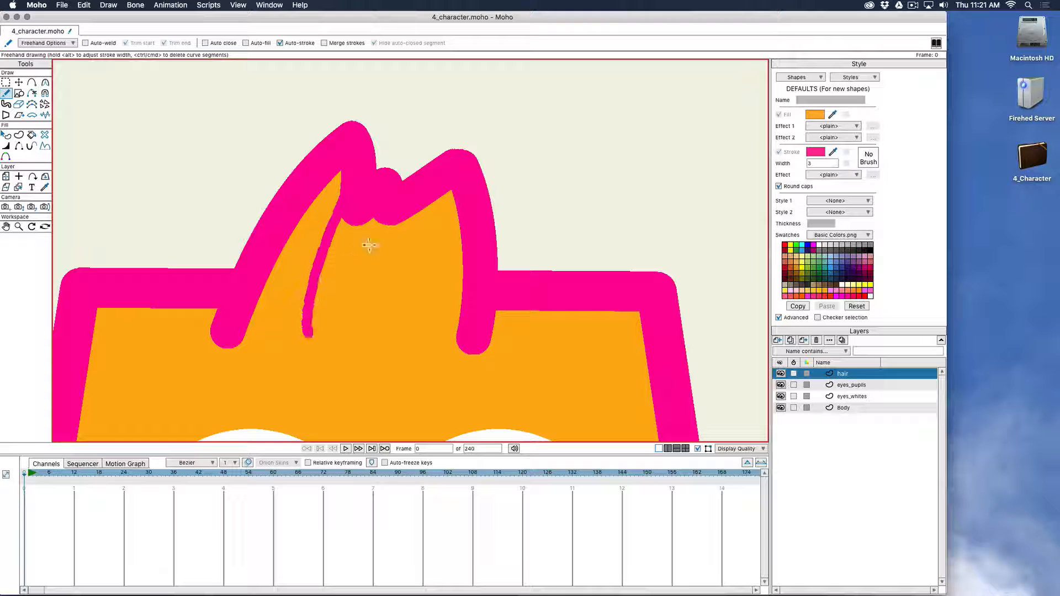
pyautogui.moveTo(370, 218); pyautogui.dragTo(354, 348)
pyautogui.moveTo(414, 201); pyautogui.dragTo(396, 286)
pyautogui.moveTo(441, 197); pyautogui.dragTo(429, 274)
pyautogui.scroll(-1, 436, 317)
pyautogui.scroll(-6, 436, 317)
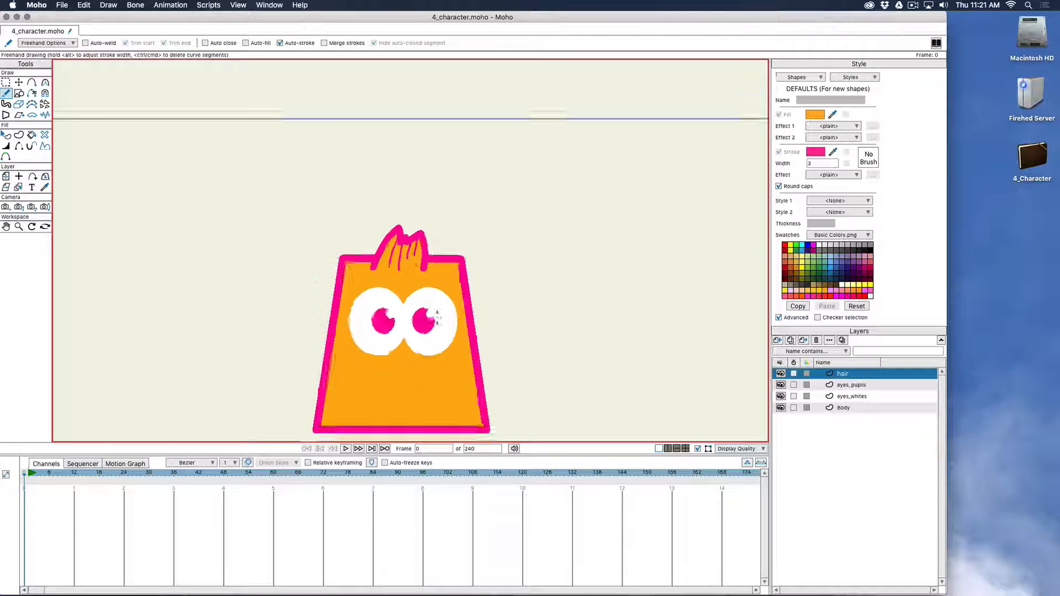
pyautogui.scroll(3, 436, 316)
pyautogui.scroll(3, 436, 316)
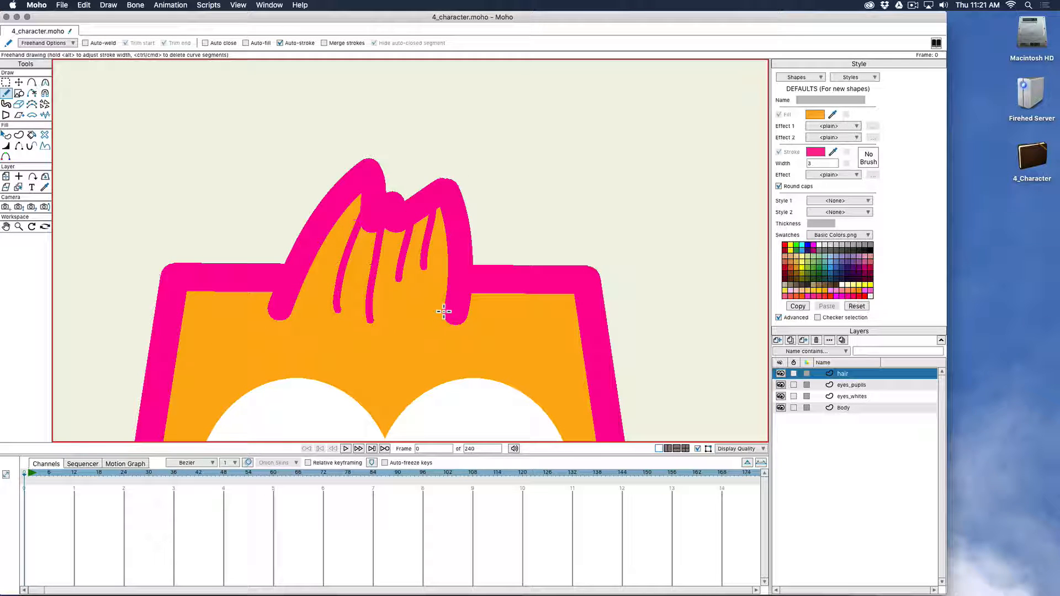
# Step: Add a new vector layer above the hair layer and name it mouth_grin
pyautogui.scroll(-6, 454, 297)
pyautogui.moveTo(457, 324); pyautogui.dragTo(419, 296)
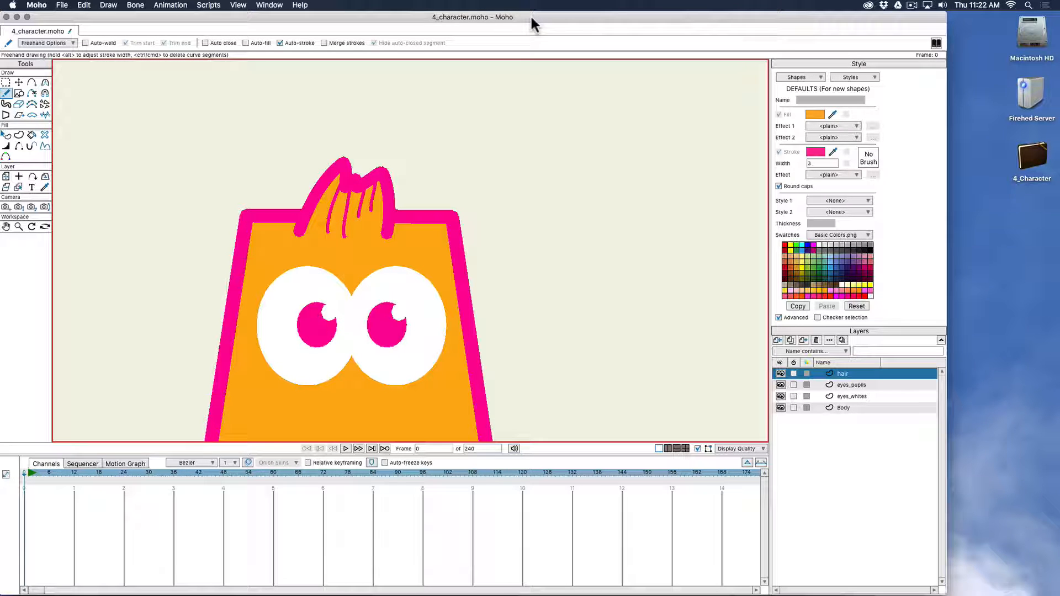
pyautogui.moveTo(549, 331); pyautogui.dragTo(605, 215)
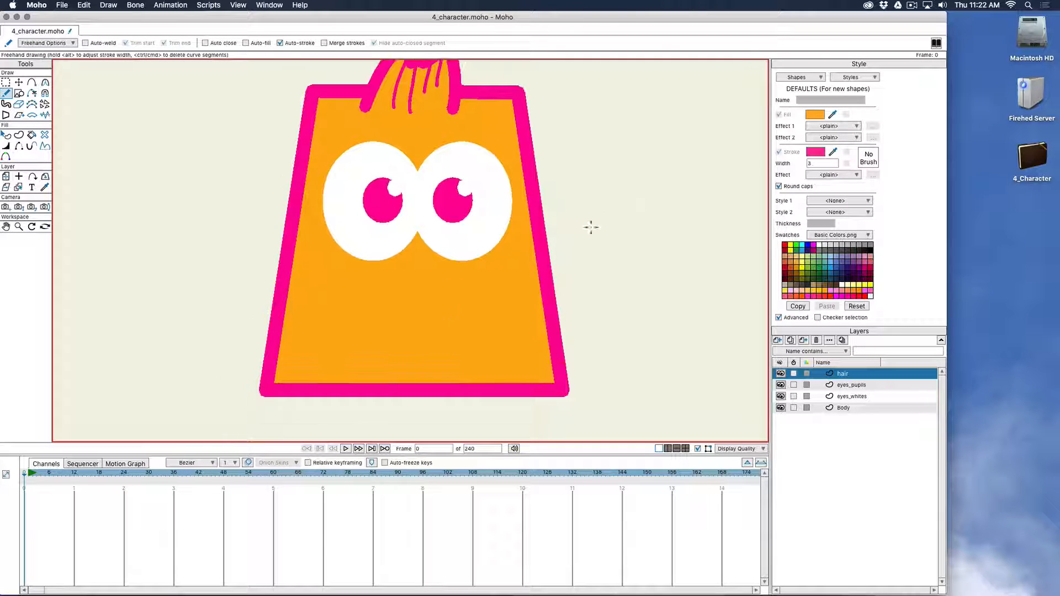
pyautogui.scroll(5, 440, 298)
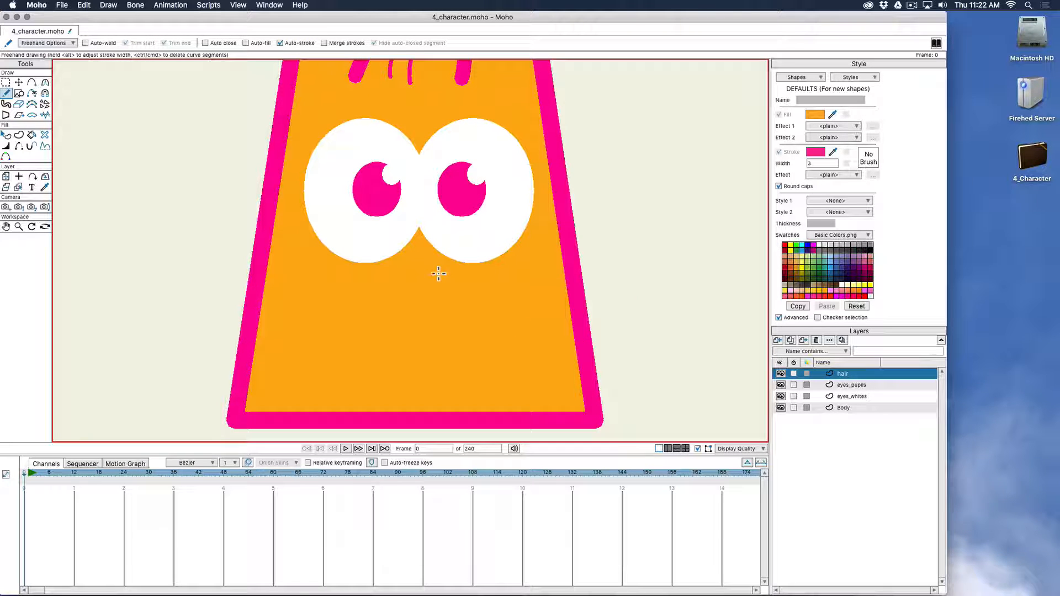
pyautogui.click(781, 341)
pyautogui.click(800, 350)
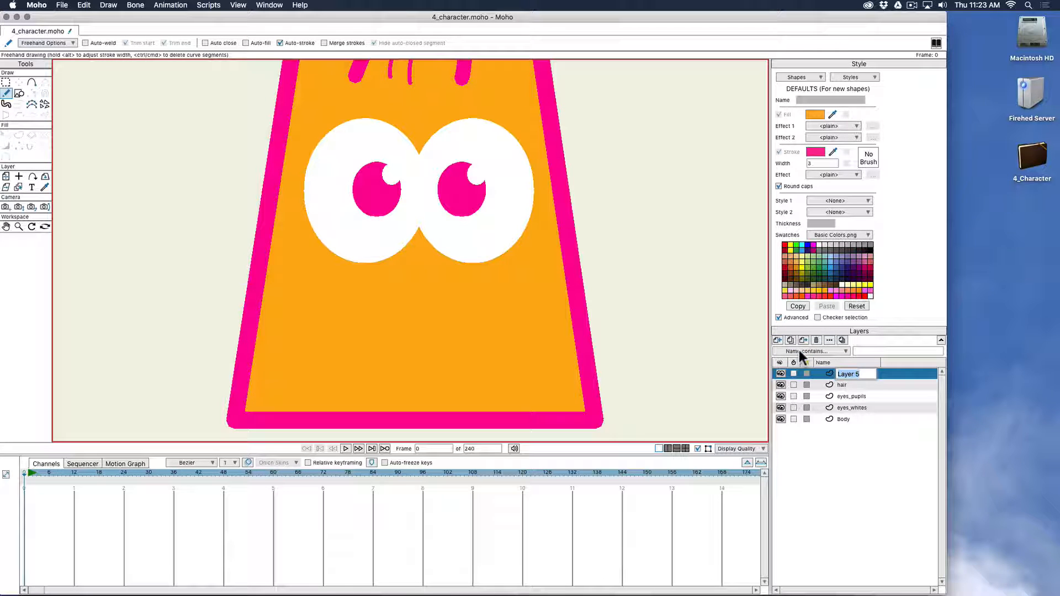
pyautogui.write('mouth_grin')
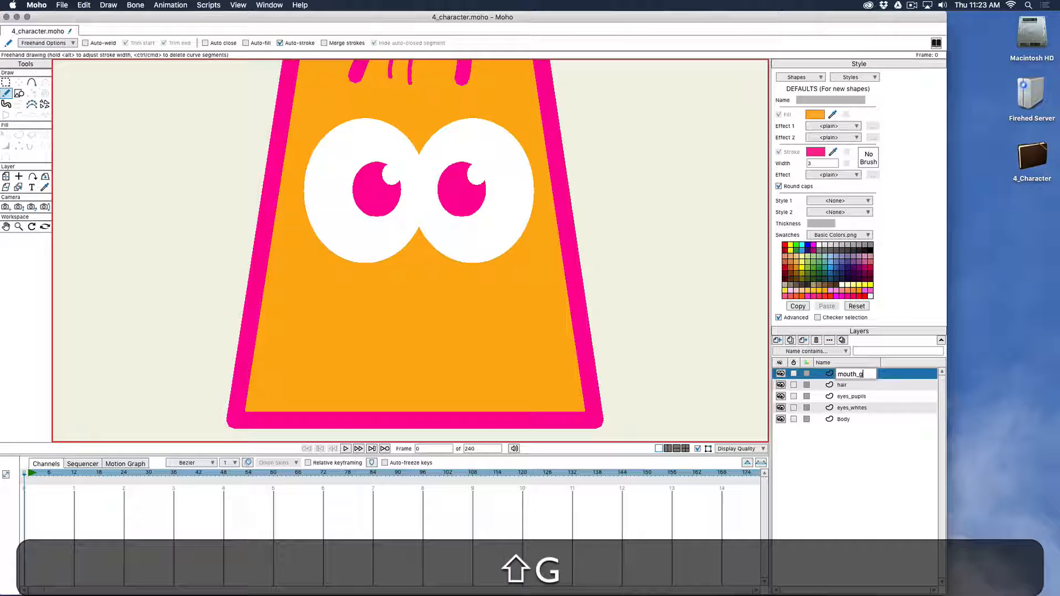
pyautogui.press('Return')
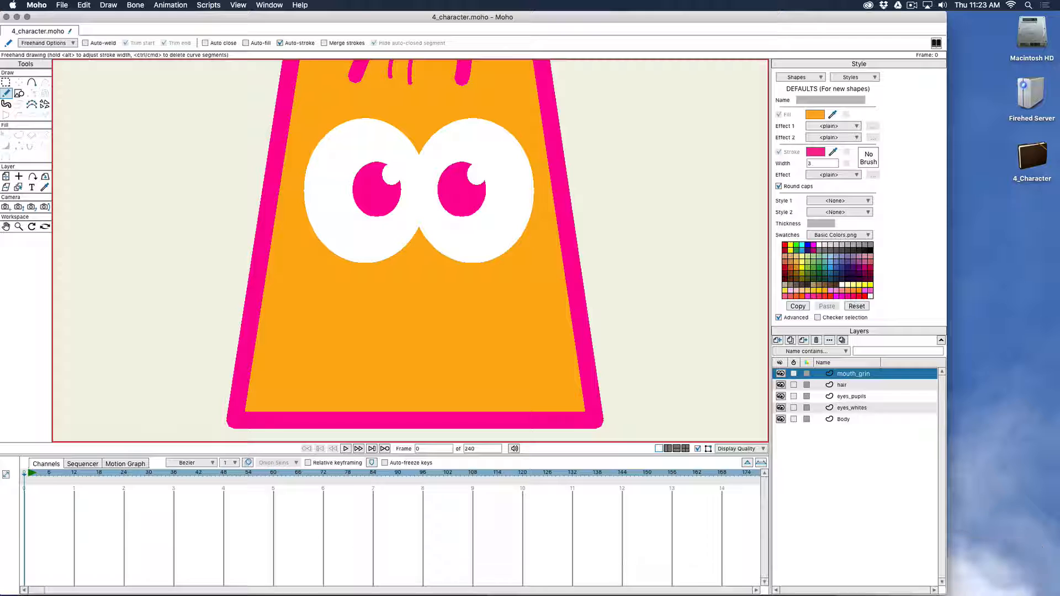
# Step: Draw a straight horizontal mouth line below the eyes with the Add Point tool and paint its pink stroke
pyautogui.click(32, 82)
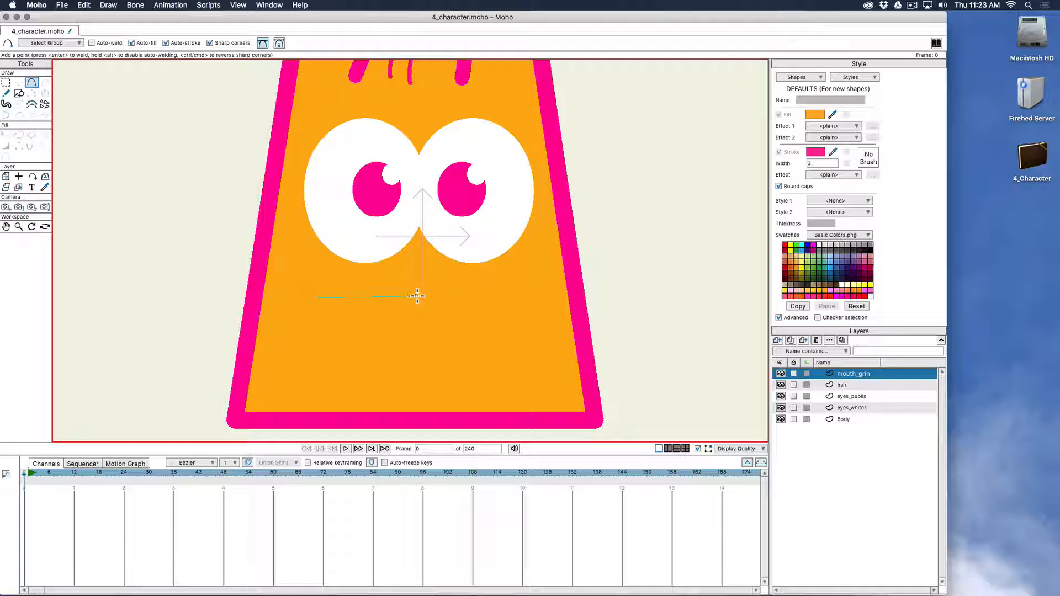
pyautogui.press('shift')
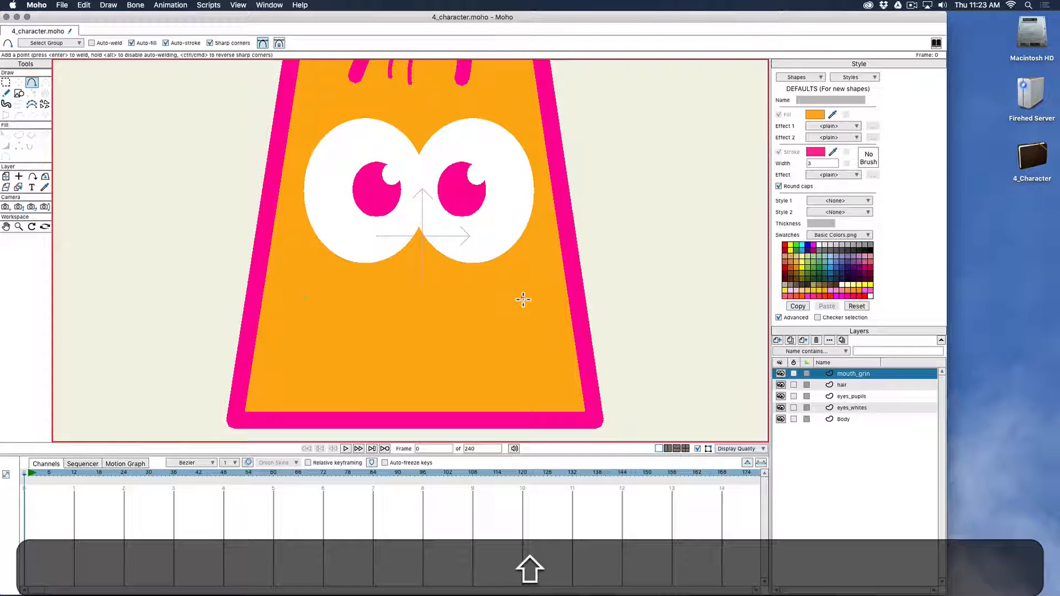
pyautogui.click(526, 298)
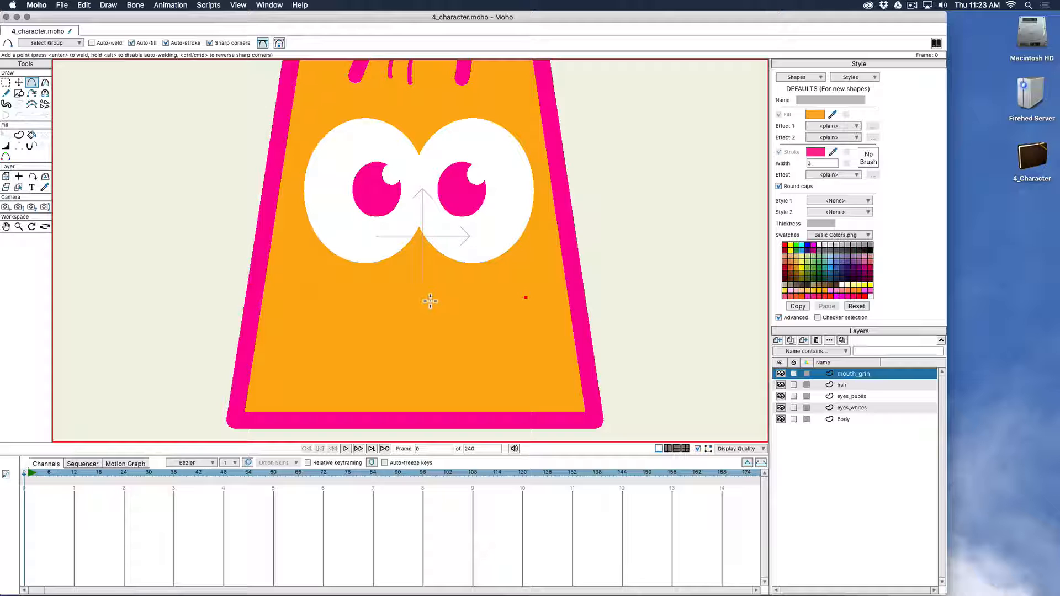
pyautogui.press('p')
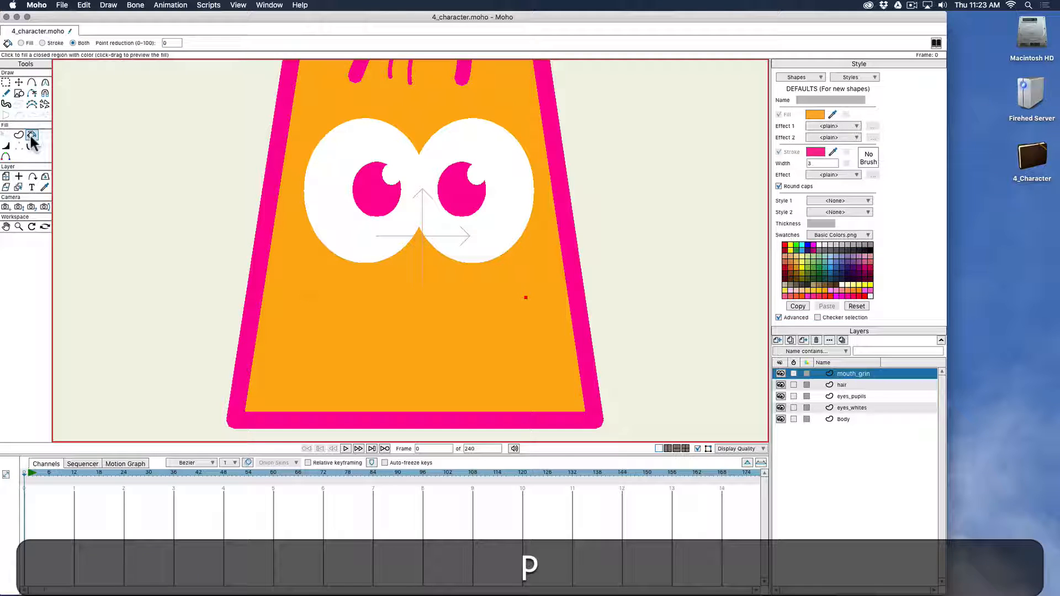
pyautogui.click(461, 297)
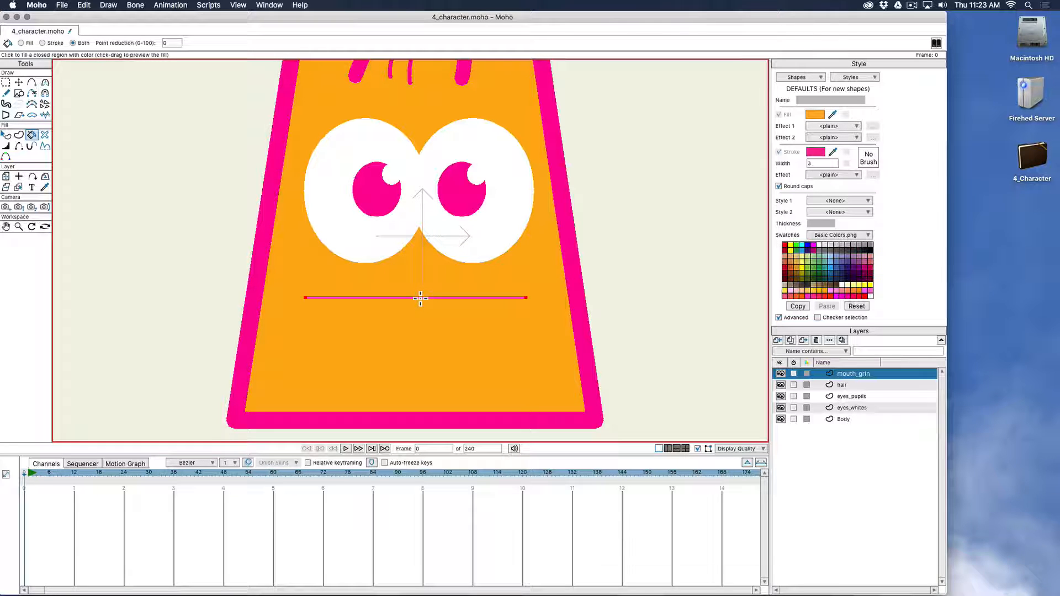
# Step: Add a point at the middle of the mouth line and move it slightly down to form a smile
pyautogui.press('a')
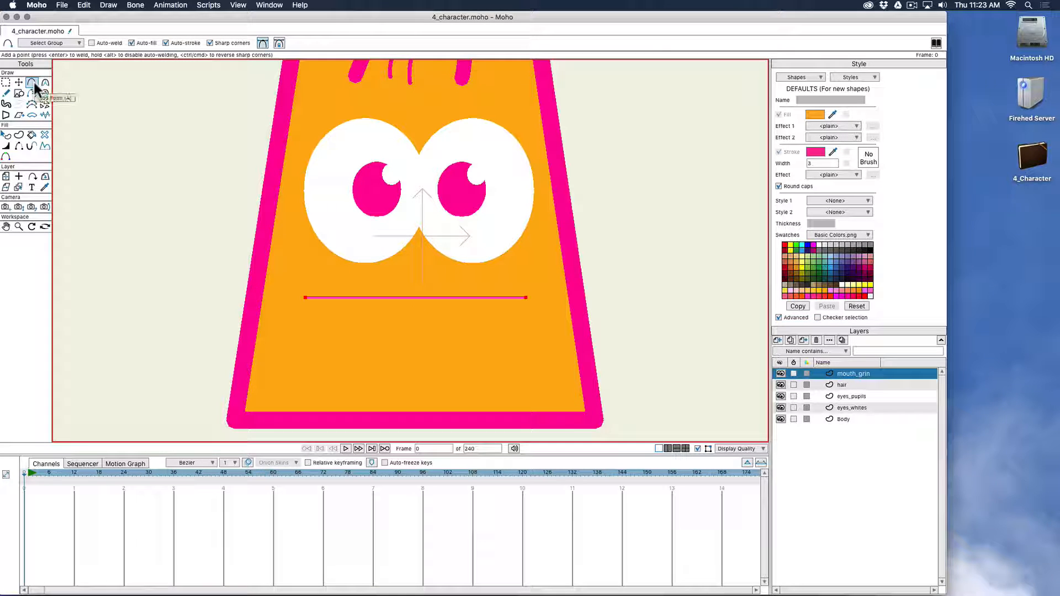
pyautogui.click(420, 298)
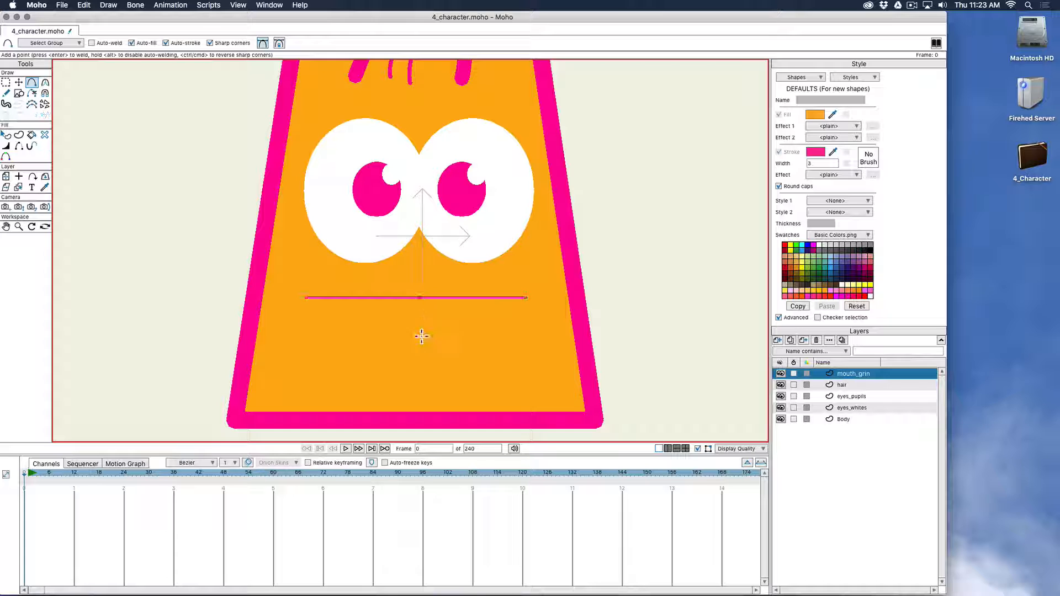
pyautogui.press('t')
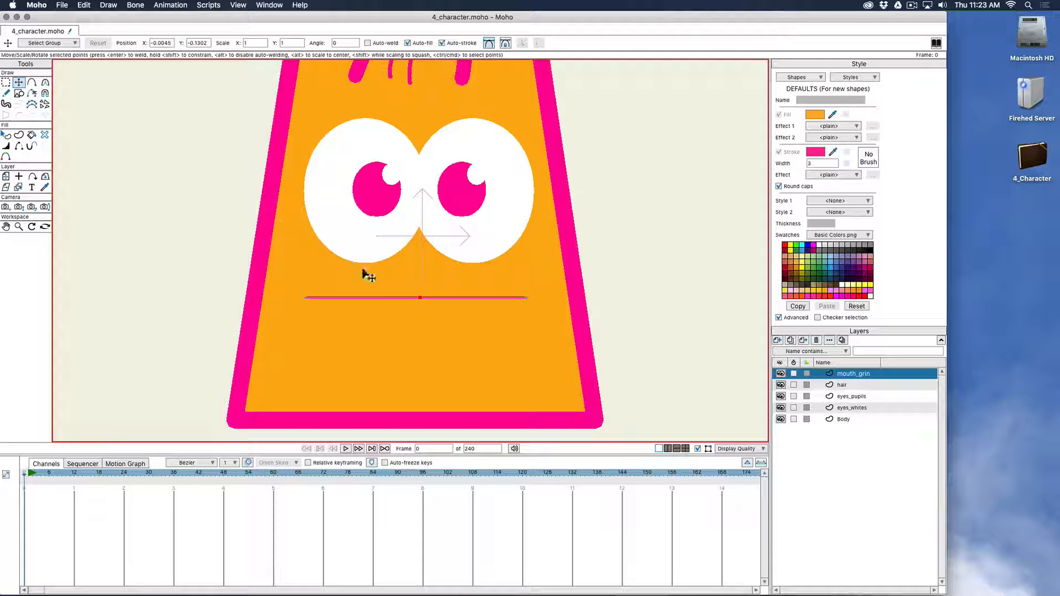
pyautogui.moveTo(420, 299); pyautogui.dragTo(419, 302)
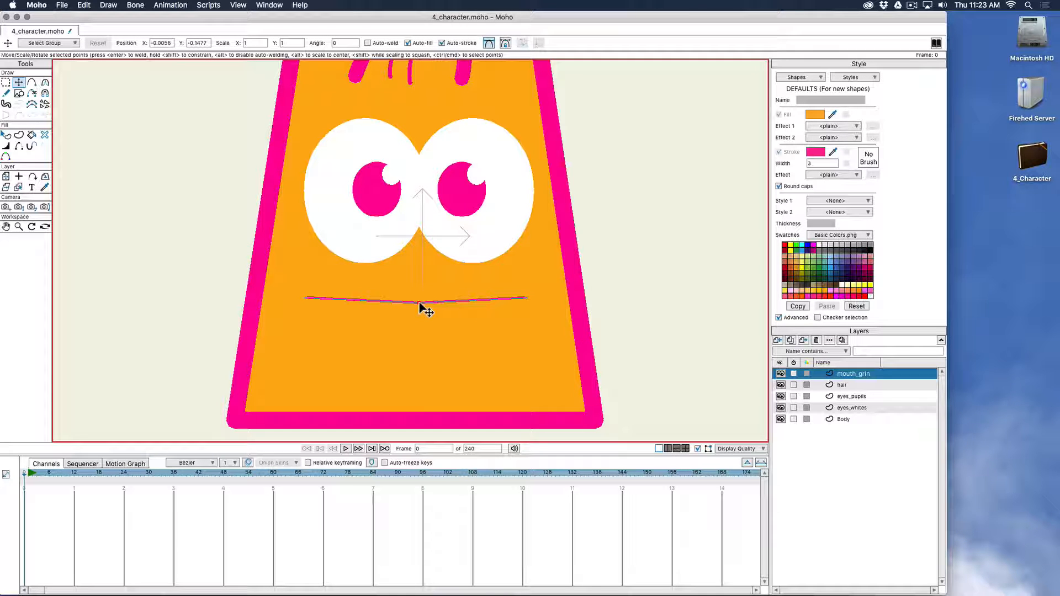
# Step: Smooth the mouth line by setting the centre point's curvature to about 0.71 and adjusting the curvature of its ends
pyautogui.press('c')
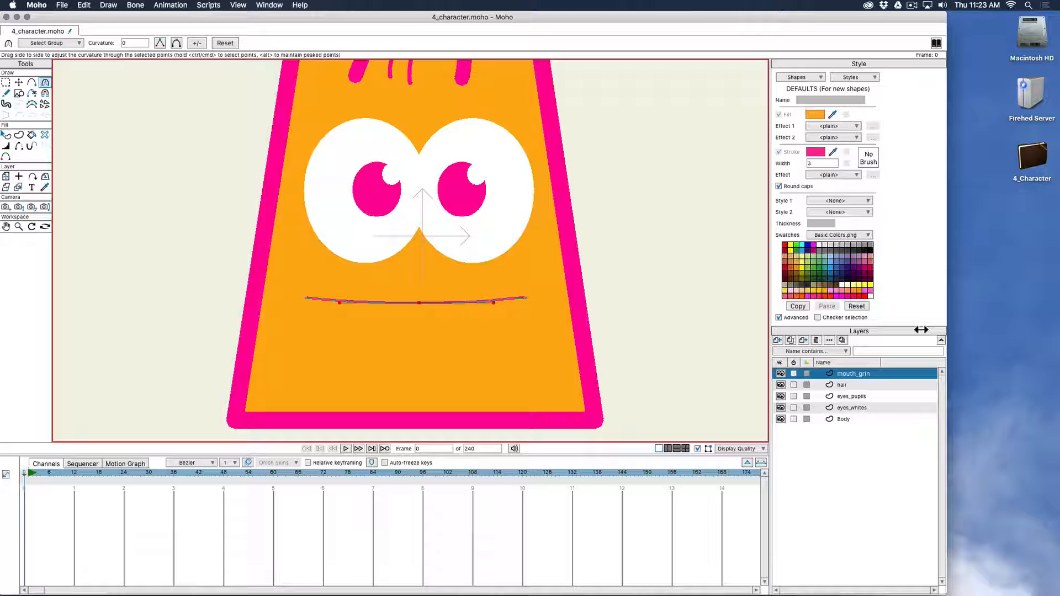
pyautogui.scroll(3, 485, 316)
pyautogui.moveTo(579, 355); pyautogui.dragTo(576, 355)
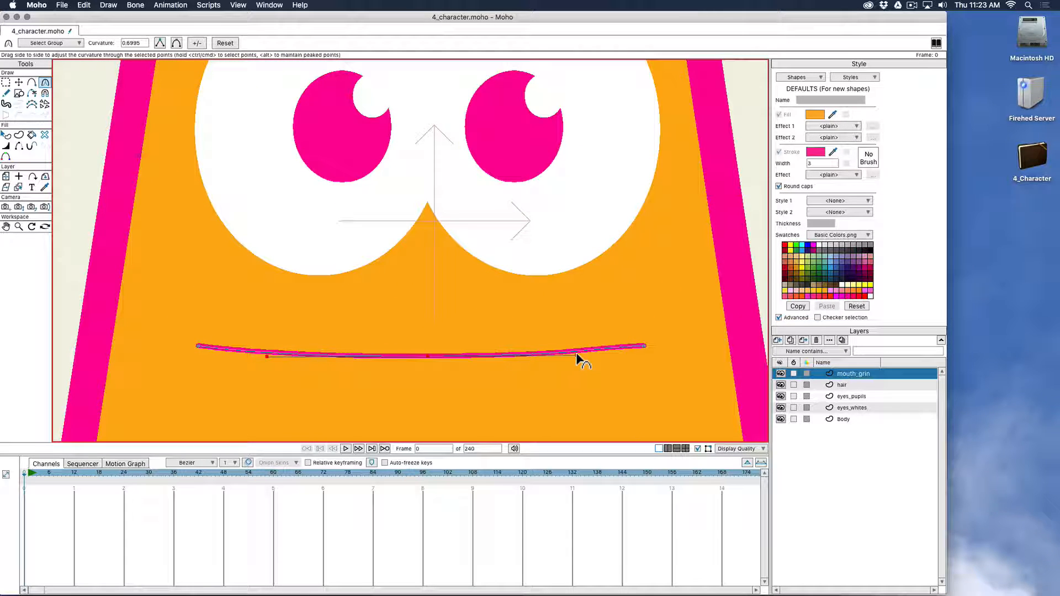
pyautogui.click(644, 348)
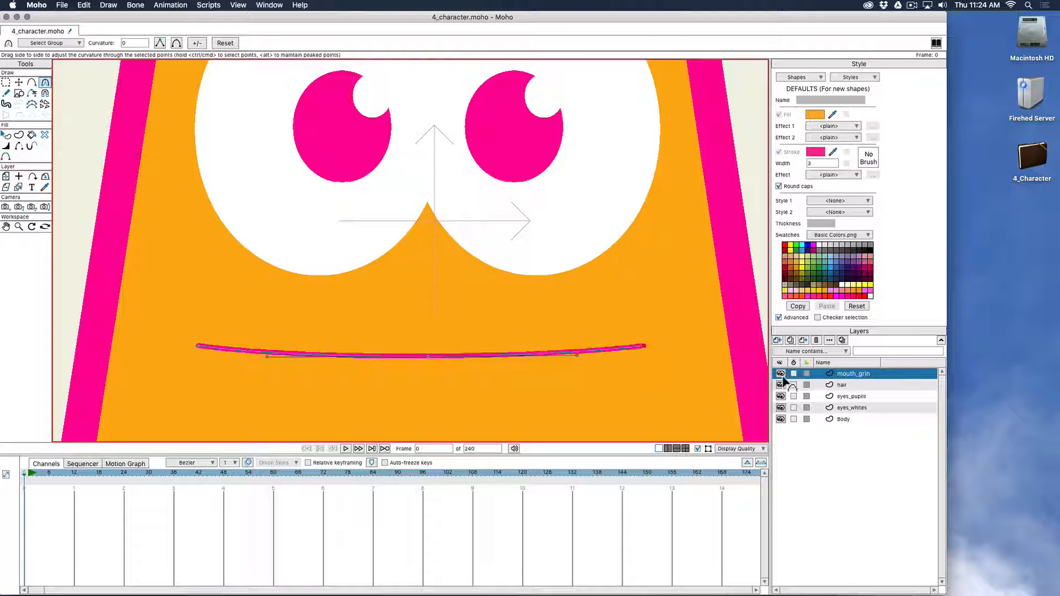
pyautogui.click(198, 346)
pyautogui.moveTo(201, 351); pyautogui.dragTo(210, 347)
pyautogui.moveTo(428, 356)
pyautogui.mouseDown()
pyautogui.moveTo(448, 356)
pyautogui.moveTo(423, 360)
pyautogui.moveTo(436, 365)
pyautogui.mouseUp()
pyautogui.scroll(-1, 455, 348)
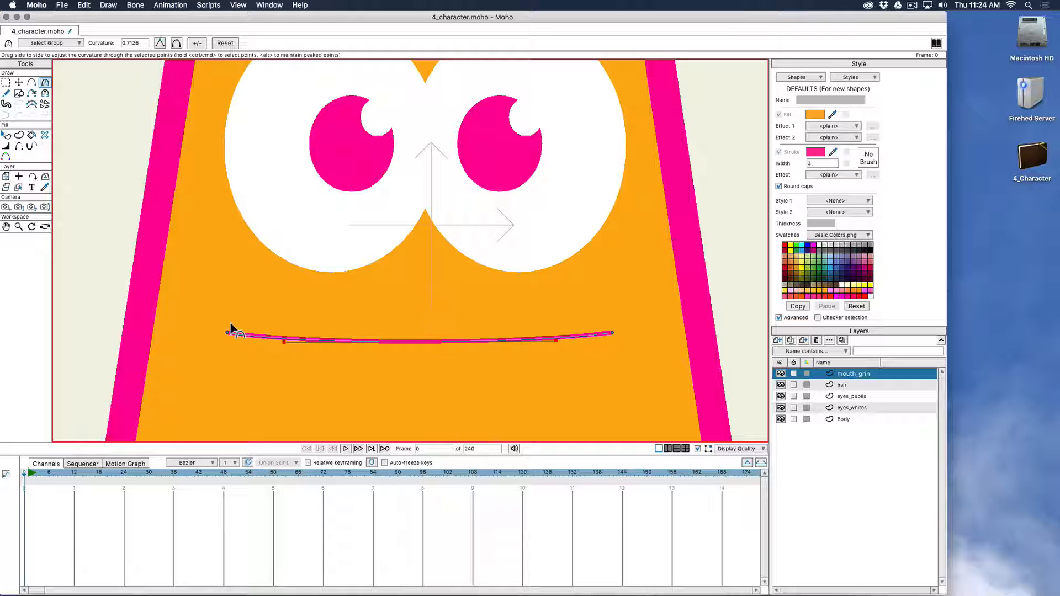
pyautogui.click(612, 332)
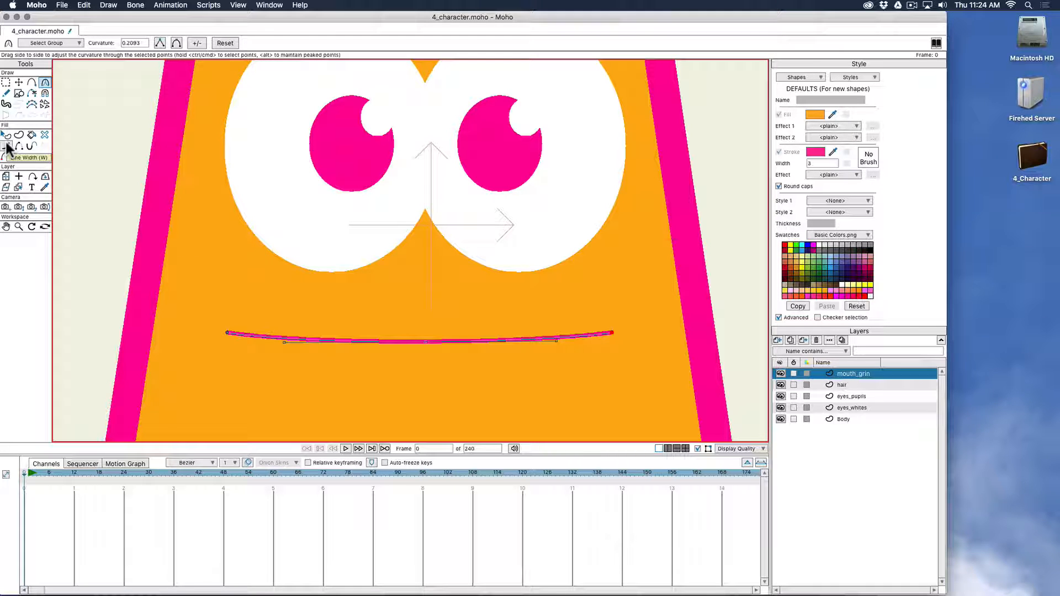
# Step: Thicken both ends of the mouth line with the Line Width tool, bringing the right end to about 236 percent
pyautogui.press('w')
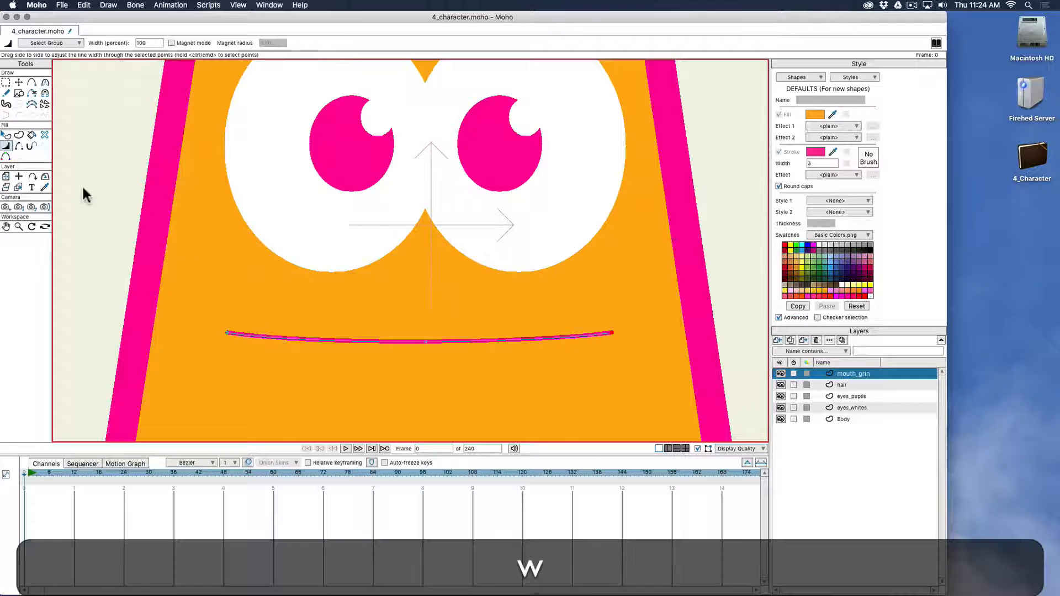
pyautogui.moveTo(628, 346); pyautogui.dragTo(639, 359)
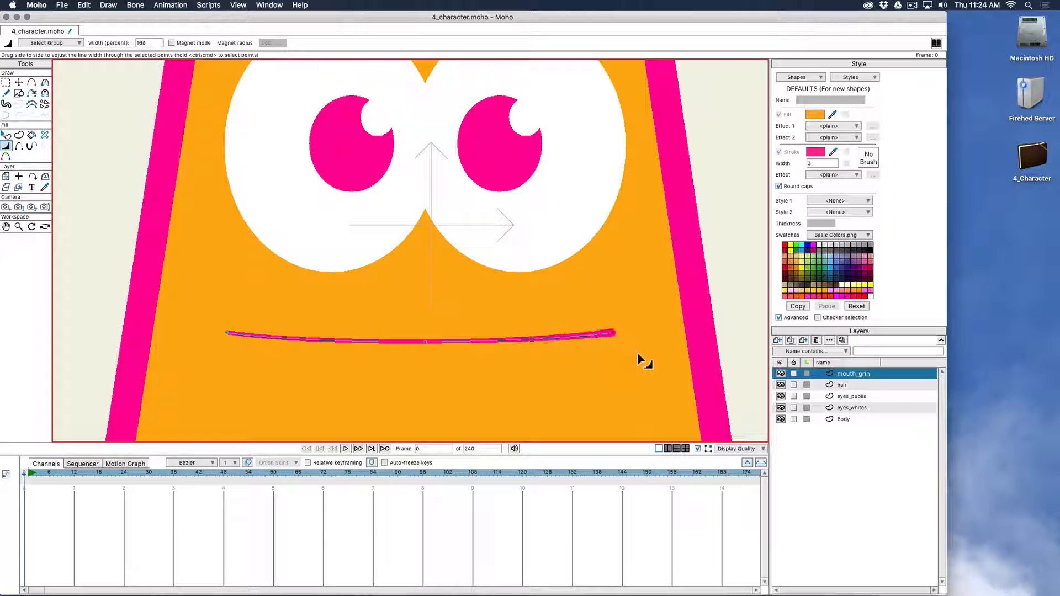
pyautogui.moveTo(237, 336)
pyautogui.mouseDown()
pyautogui.moveTo(269, 319)
pyautogui.moveTo(229, 331)
pyautogui.mouseUp()
pyautogui.moveTo(615, 334); pyautogui.dragTo(624, 345)
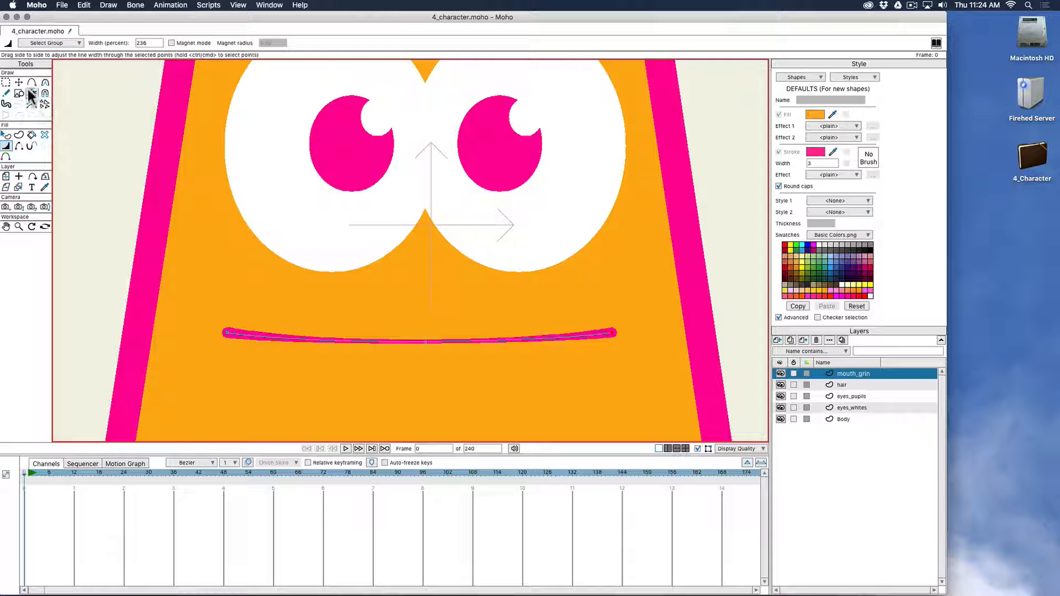
# Step: Select all points of the mouth line and duplicate them with copy and paste
pyautogui.click(6, 83)
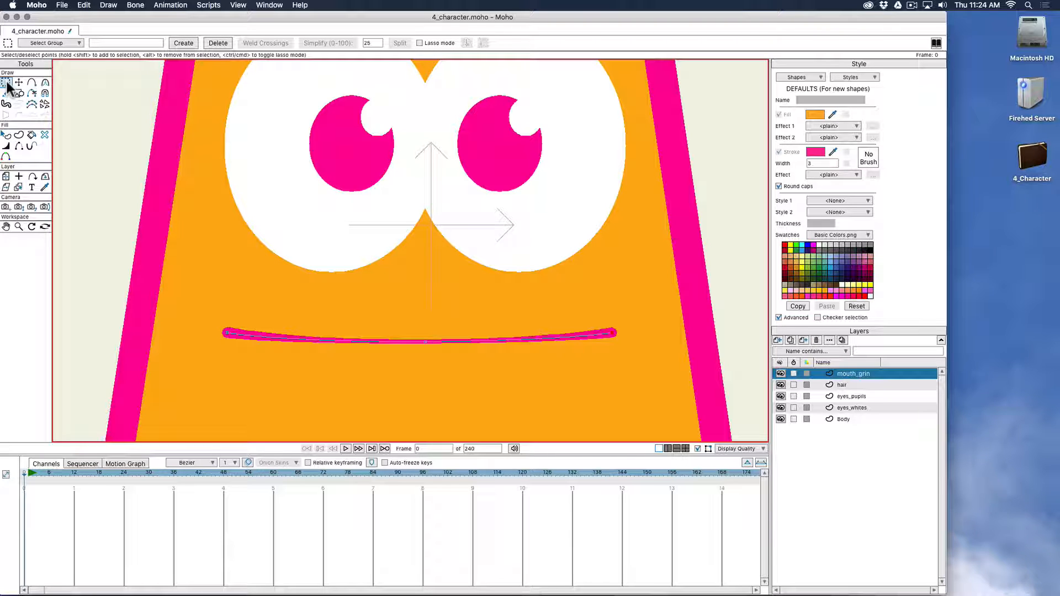
pyautogui.moveTo(212, 297); pyautogui.dragTo(627, 373)
pyautogui.moveTo(246, 289); pyautogui.dragTo(668, 376)
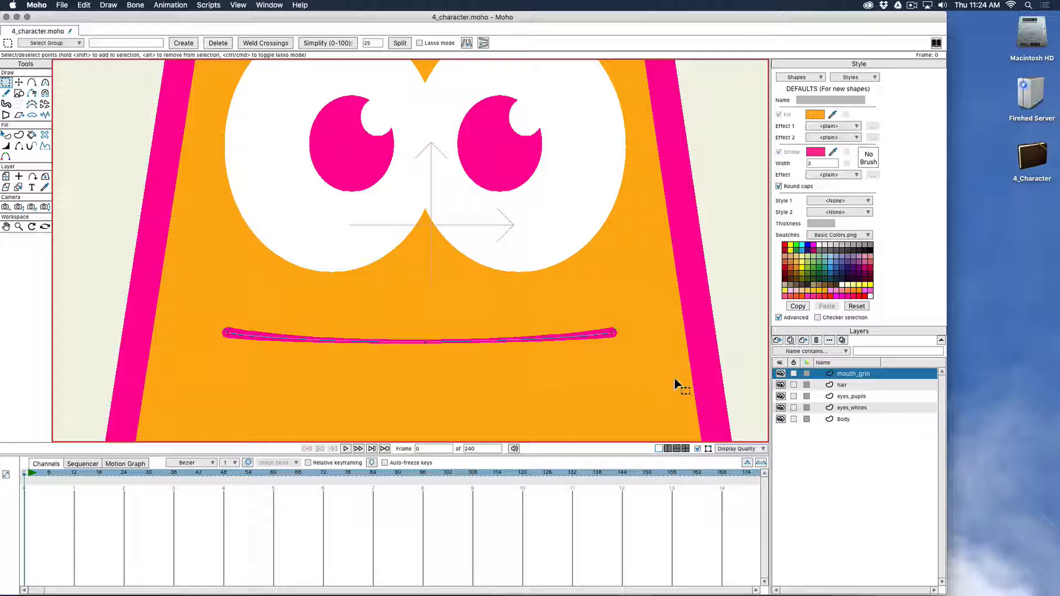
pyautogui.click(23, 82)
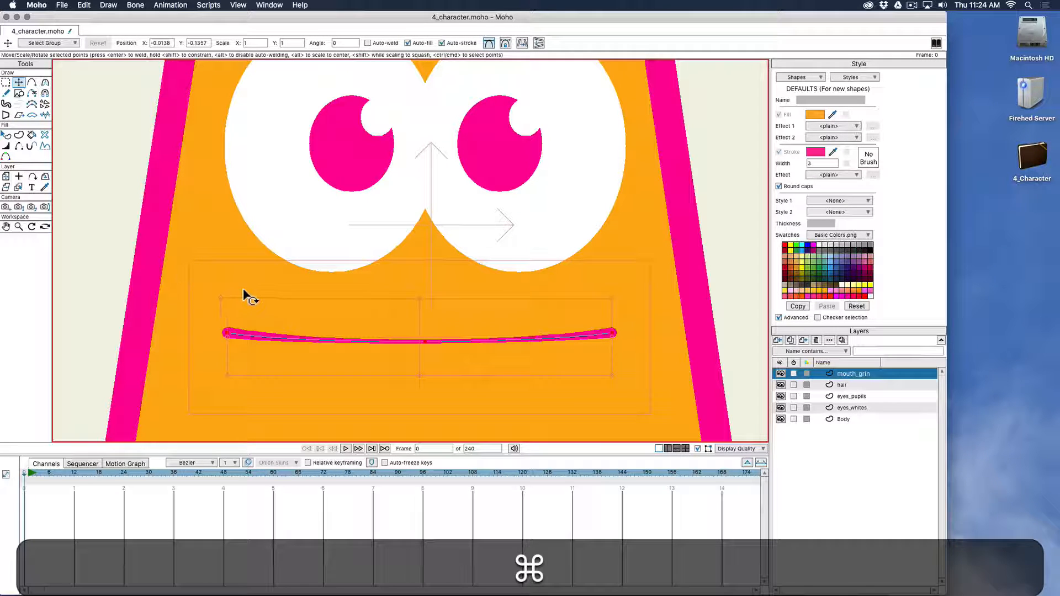
pyautogui.moveTo(129, 233); pyautogui.dragTo(701, 405)
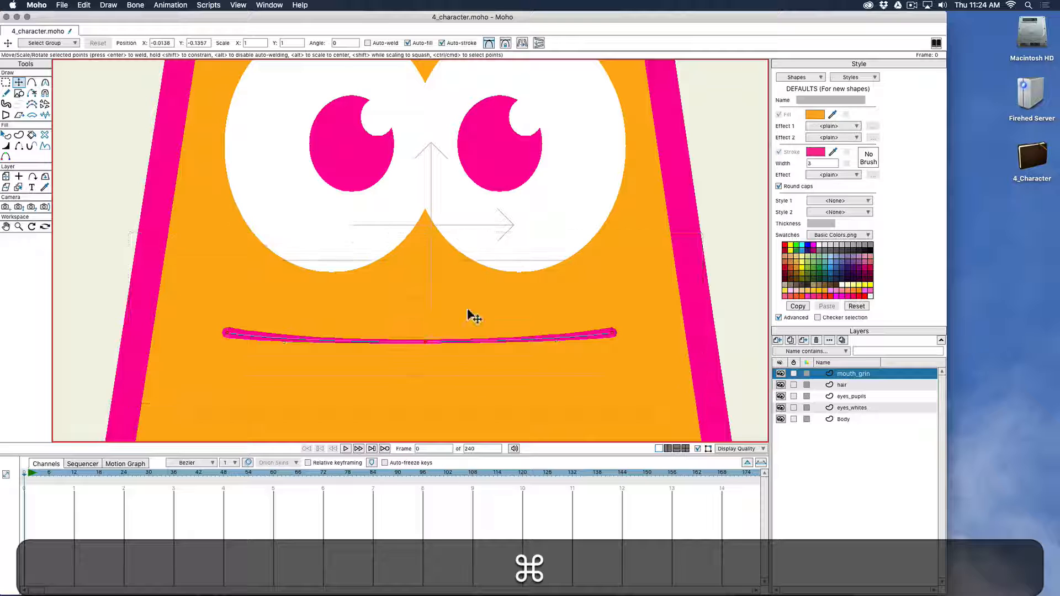
pyautogui.click(8, 84)
pyautogui.moveTo(189, 284); pyautogui.dragTo(693, 393)
pyautogui.press('super+c')
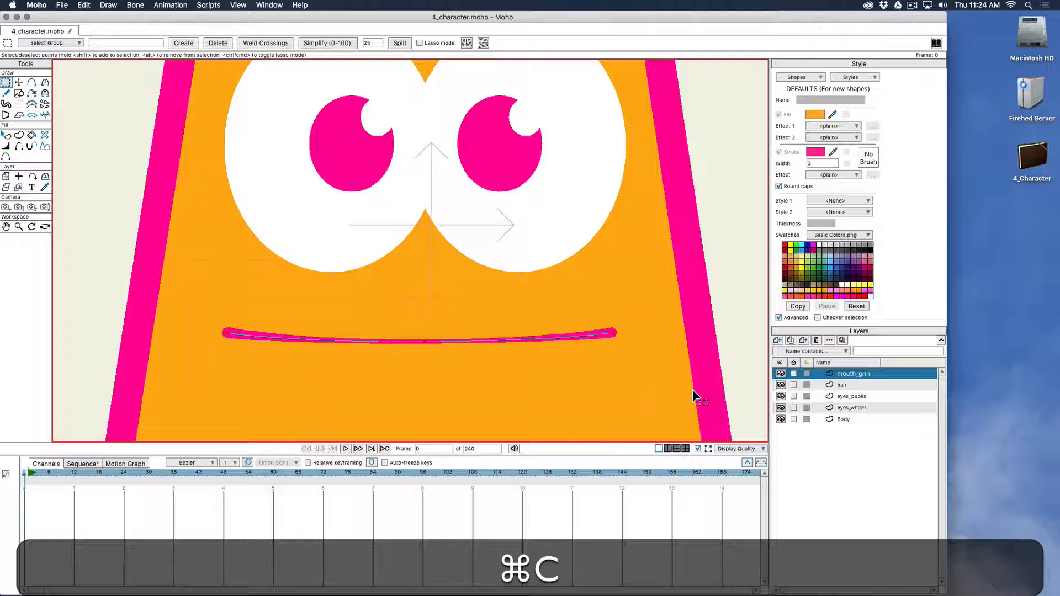
pyautogui.press('super+v')
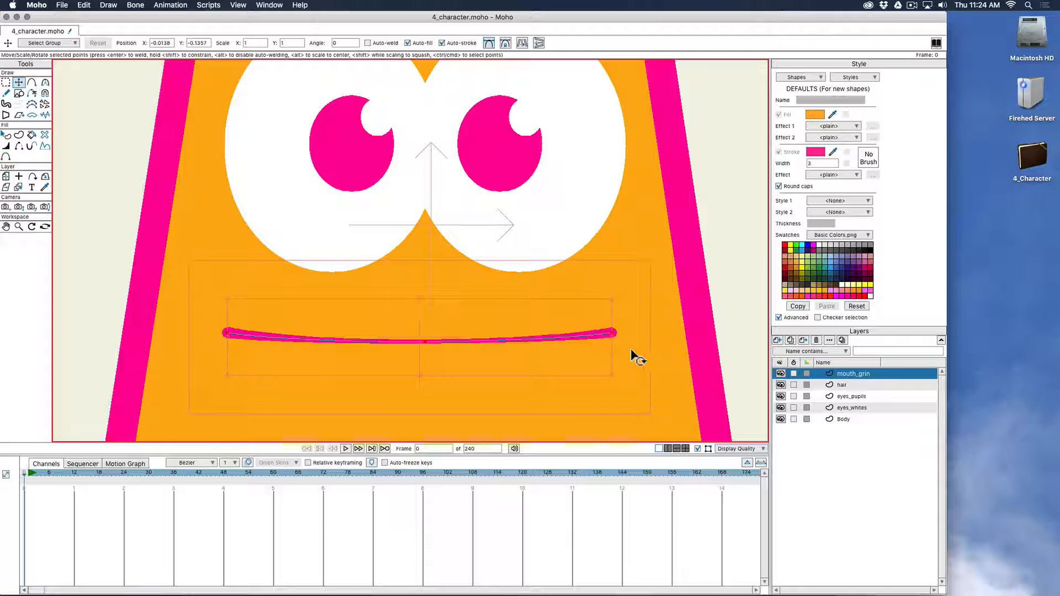
# Step: Shrink the duplicated line, rotate it upright and place it across the right end of the mouth as a corner crease
pyautogui.click(637, 358)
pyautogui.moveTo(636, 358); pyautogui.dragTo(430, 254)
pyautogui.moveTo(457, 151); pyautogui.dragTo(420, 330)
pyautogui.moveTo(465, 404); pyautogui.dragTo(629, 231)
pyautogui.moveTo(642, 340); pyautogui.dragTo(627, 272)
pyautogui.moveTo(629, 210)
pyautogui.mouseDown()
pyautogui.moveTo(634, 250)
pyautogui.moveTo(626, 219)
pyautogui.mouseUp()
pyautogui.scroll(6, 629, 225)
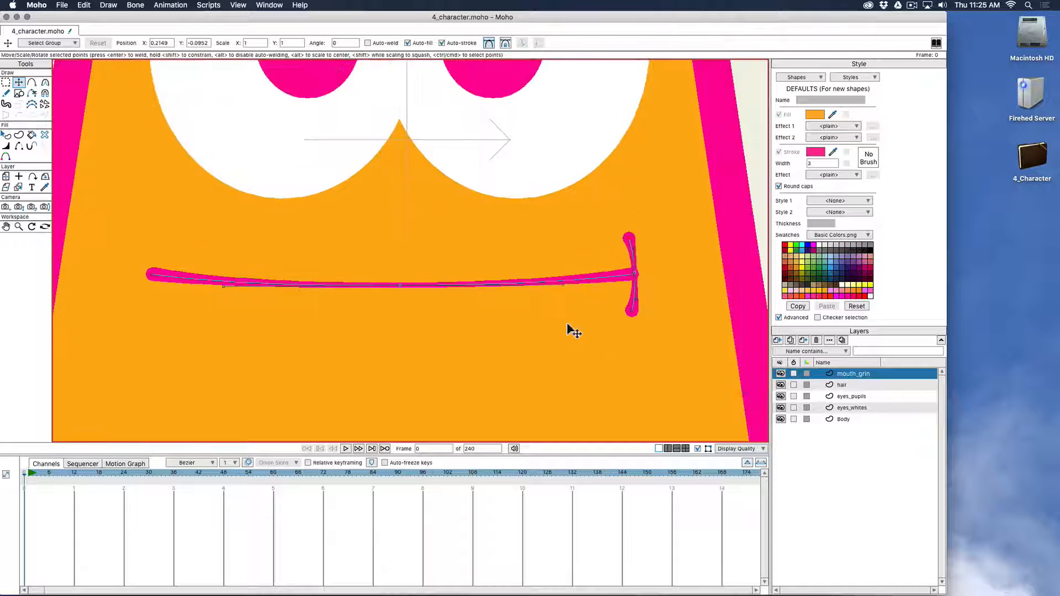
pyautogui.moveTo(554, 318); pyautogui.dragTo(558, 317)
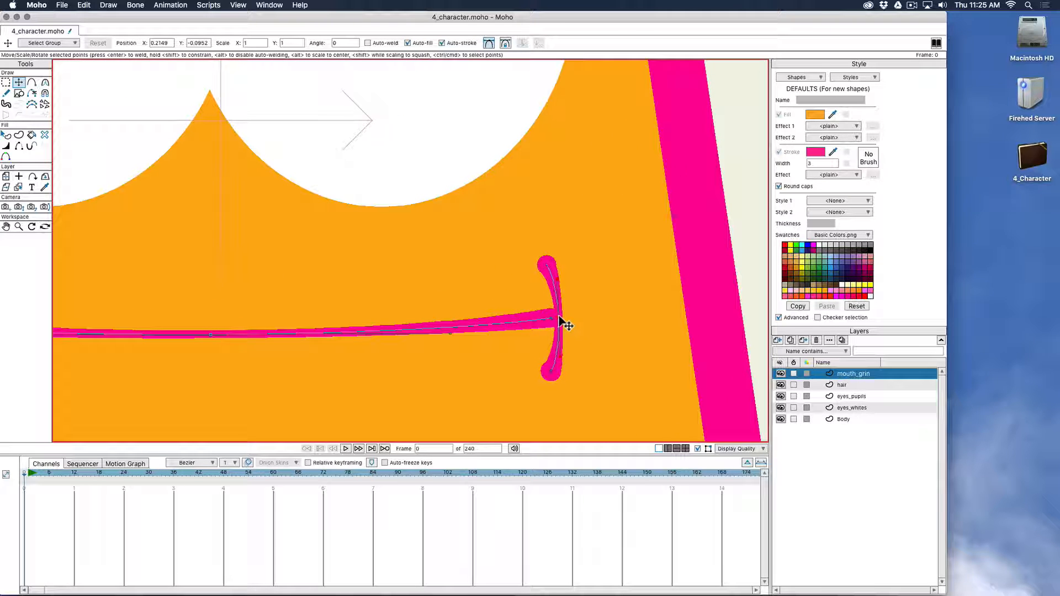
# Step: Duplicate the right corner crease, move the copy to the mouth's left end and flip it horizontally
pyautogui.doubleClick(550, 270)
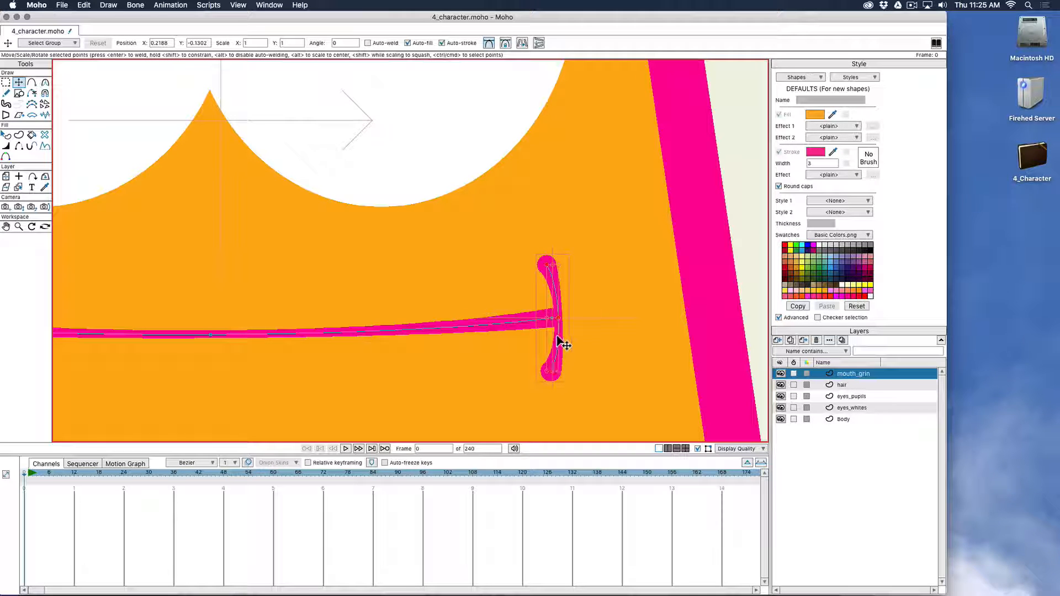
pyautogui.press('super+c')
pyautogui.press('super+v')
pyautogui.moveTo(556, 303)
pyautogui.mouseDown()
pyautogui.moveTo(268, 284)
pyautogui.moveTo(237, 298)
pyautogui.moveTo(569, 279)
pyautogui.moveTo(175, 295)
pyautogui.moveTo(184, 300)
pyautogui.mouseUp()
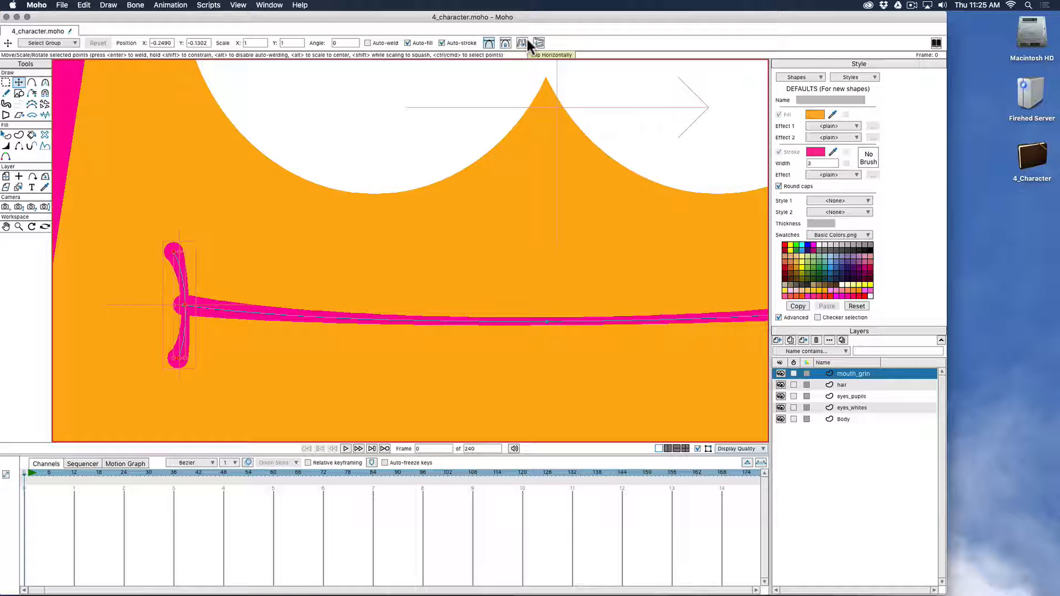
pyautogui.click(527, 41)
pyautogui.moveTo(178, 285); pyautogui.dragTo(181, 285)
# Step: Select the whole mouth, scale it down slightly and centre it below the eyes
pyautogui.scroll(-1, 574, 311)
pyautogui.scroll(-5, 575, 317)
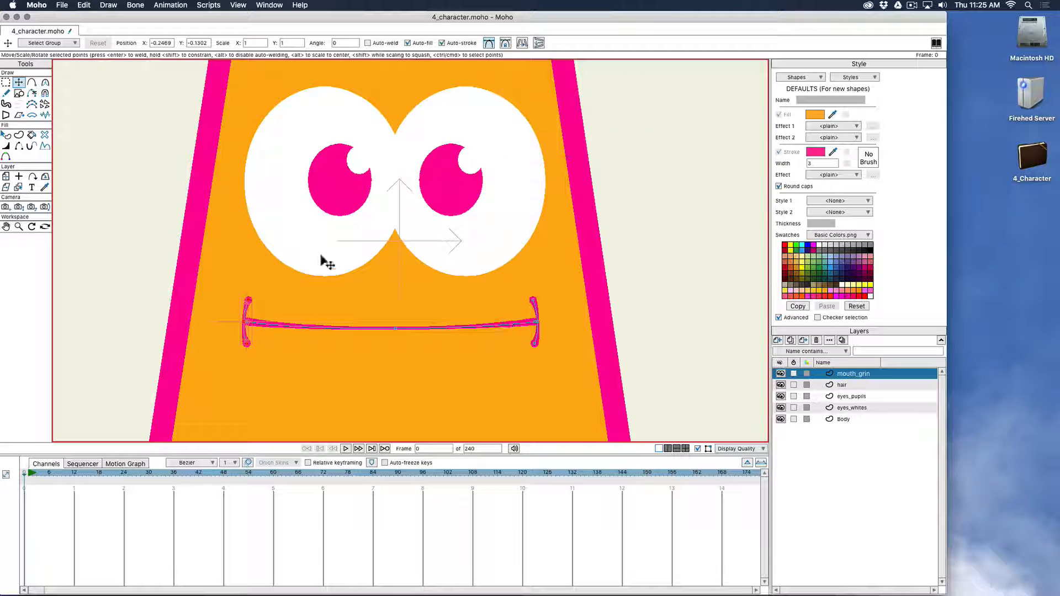
pyautogui.click(5, 81)
pyautogui.moveTo(207, 265)
pyautogui.mouseDown()
pyautogui.moveTo(407, 340)
pyautogui.moveTo(608, 389)
pyautogui.mouseUp()
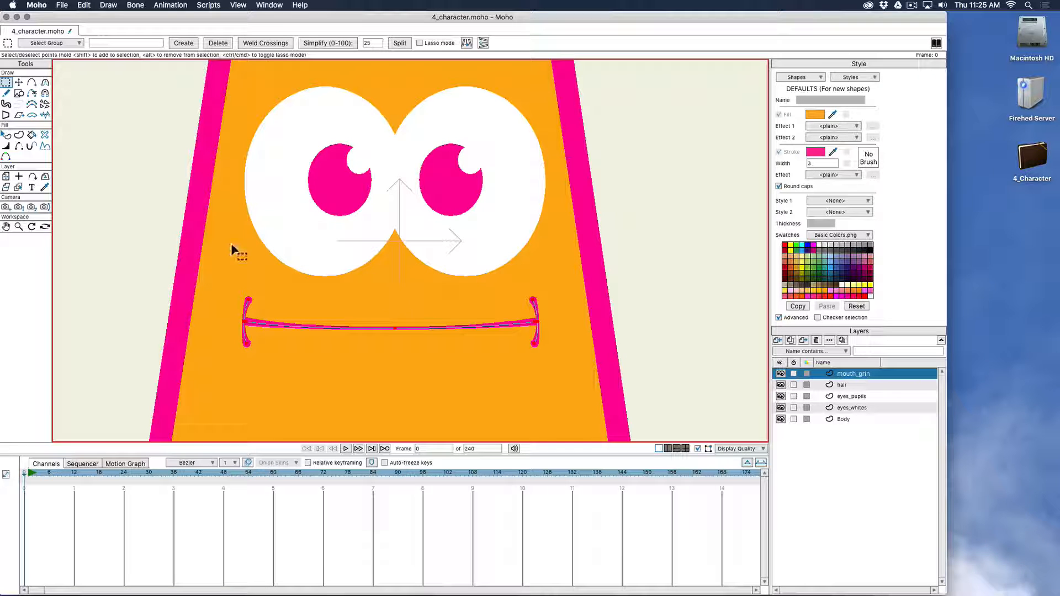
pyautogui.press('t')
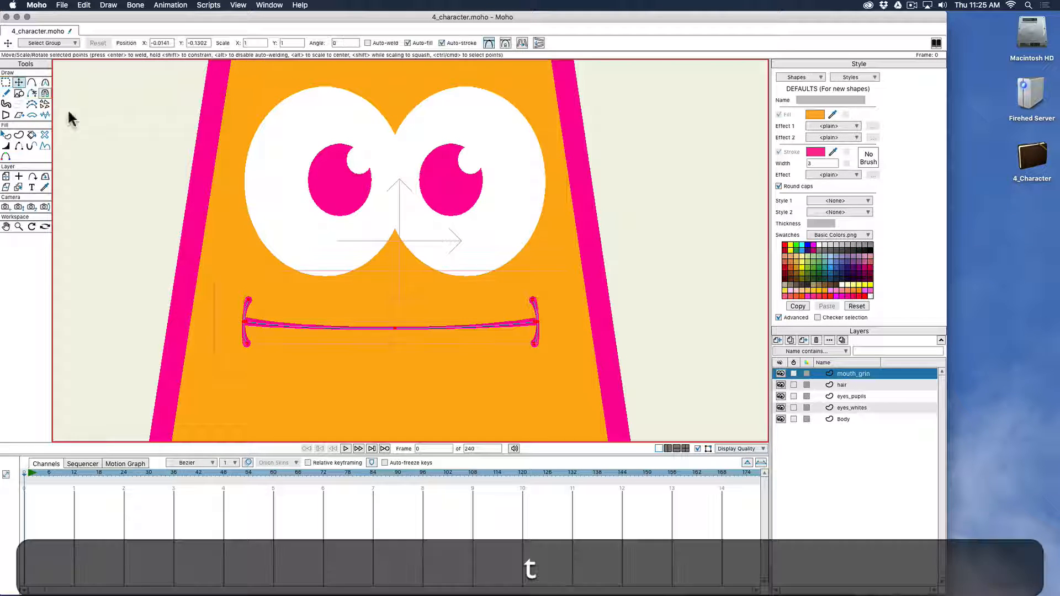
pyautogui.moveTo(534, 303); pyautogui.dragTo(520, 311)
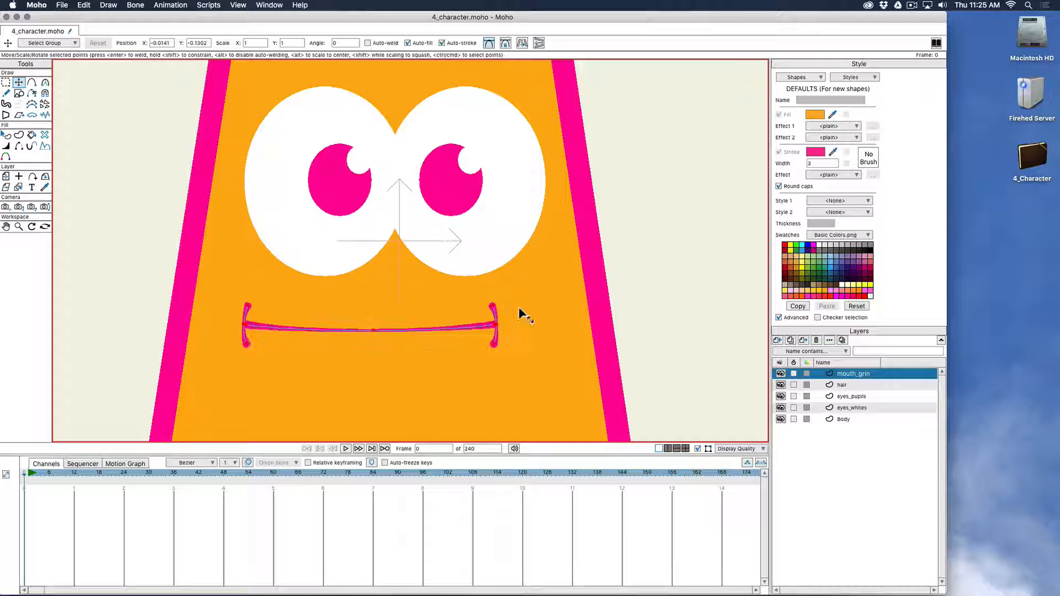
pyautogui.moveTo(422, 324)
pyautogui.mouseDown()
pyautogui.moveTo(445, 329)
pyautogui.moveTo(424, 322)
pyautogui.mouseUp()
# Step: Adjust the points at the mouth's left corner and move the centre point slightly down
pyautogui.click(268, 319)
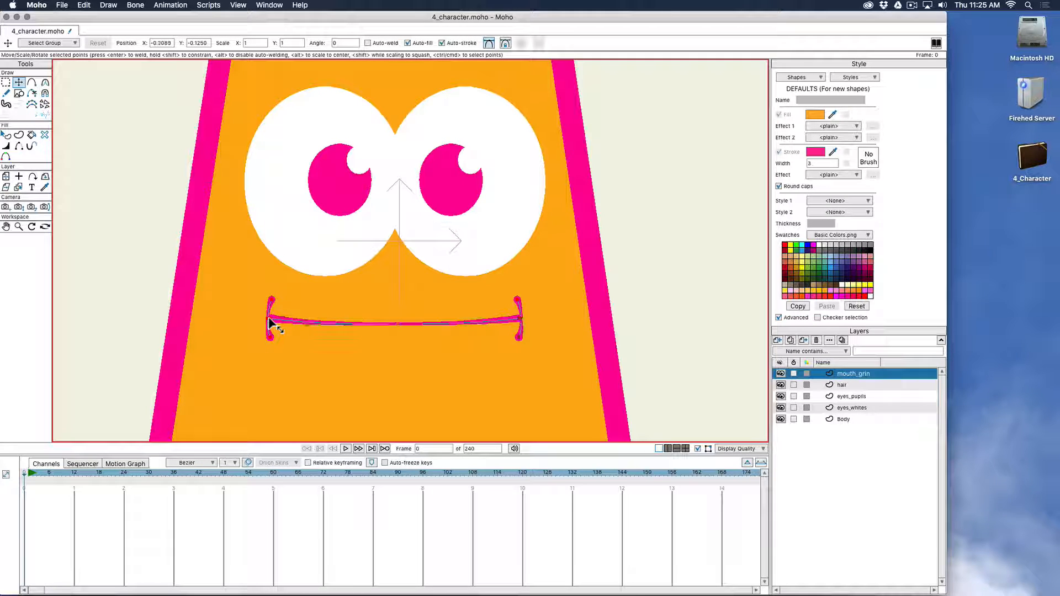
pyautogui.scroll(2, 269, 320)
pyautogui.moveTo(239, 341); pyautogui.dragTo(270, 330)
pyautogui.click(245, 311)
pyautogui.click(238, 336)
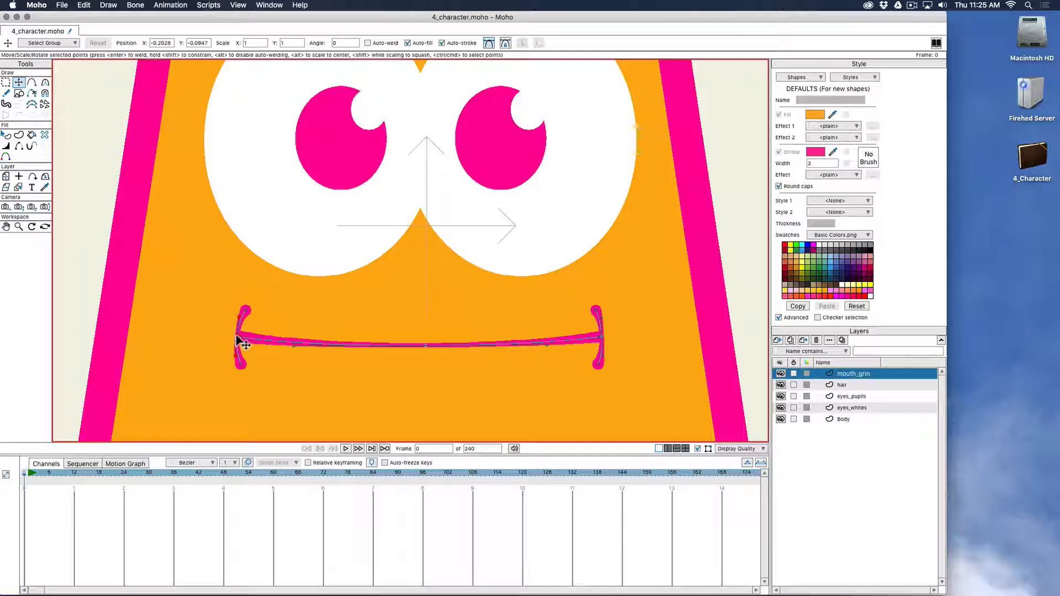
pyautogui.click(425, 346)
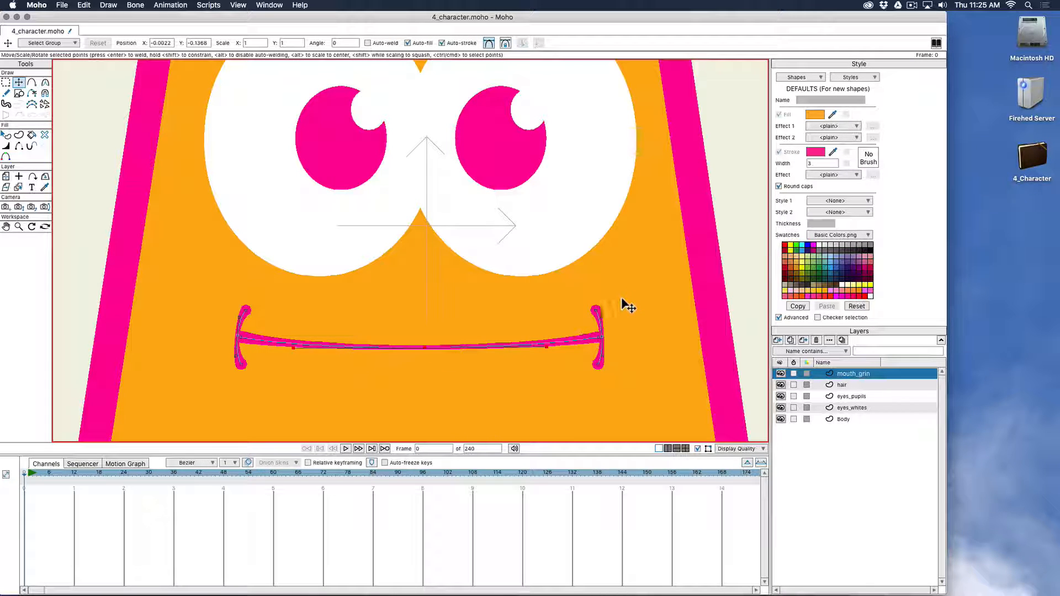
# Step: Add a new vector layer above mouth_grin and name it lArm
pyautogui.scroll(-3, 447, 329)
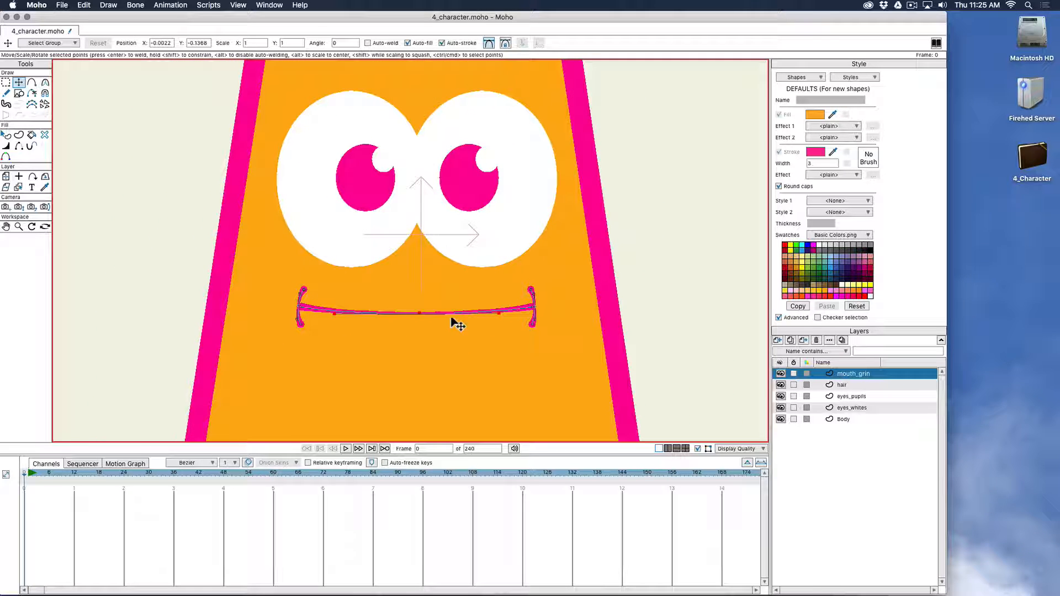
pyautogui.scroll(1, 480, 311)
pyautogui.moveTo(550, 336); pyautogui.dragTo(517, 337)
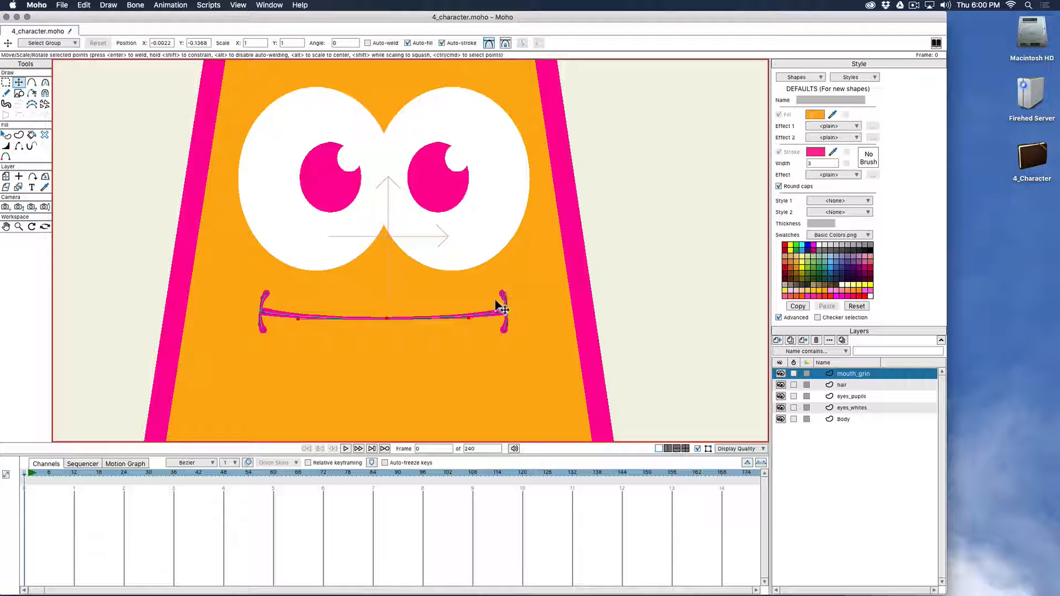
pyautogui.moveTo(466, 403); pyautogui.dragTo(511, 179)
pyautogui.moveTo(483, 253); pyautogui.dragTo(479, 265)
pyautogui.click(777, 341)
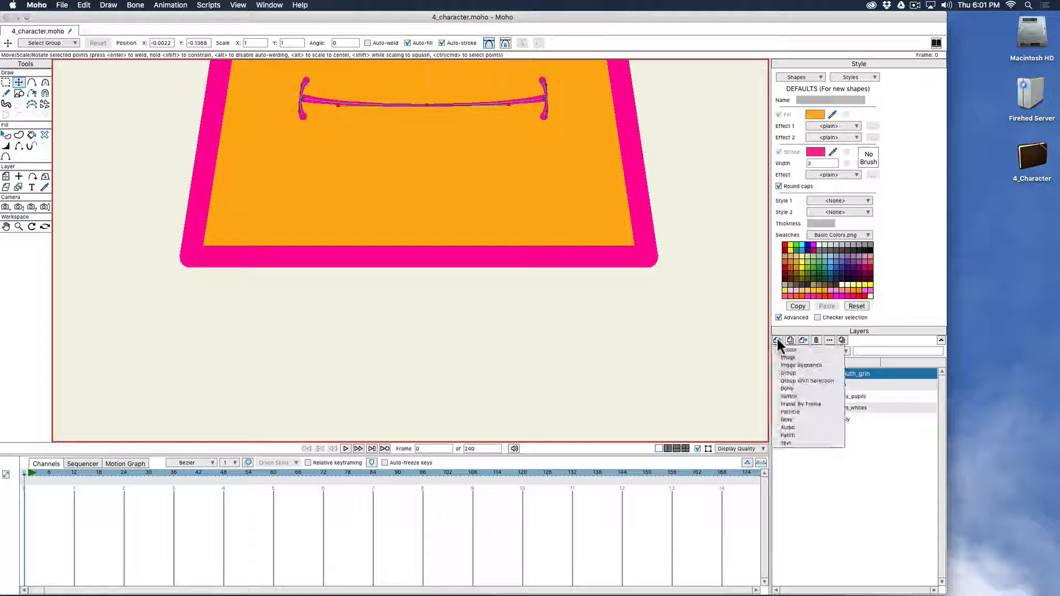
pyautogui.click(783, 347)
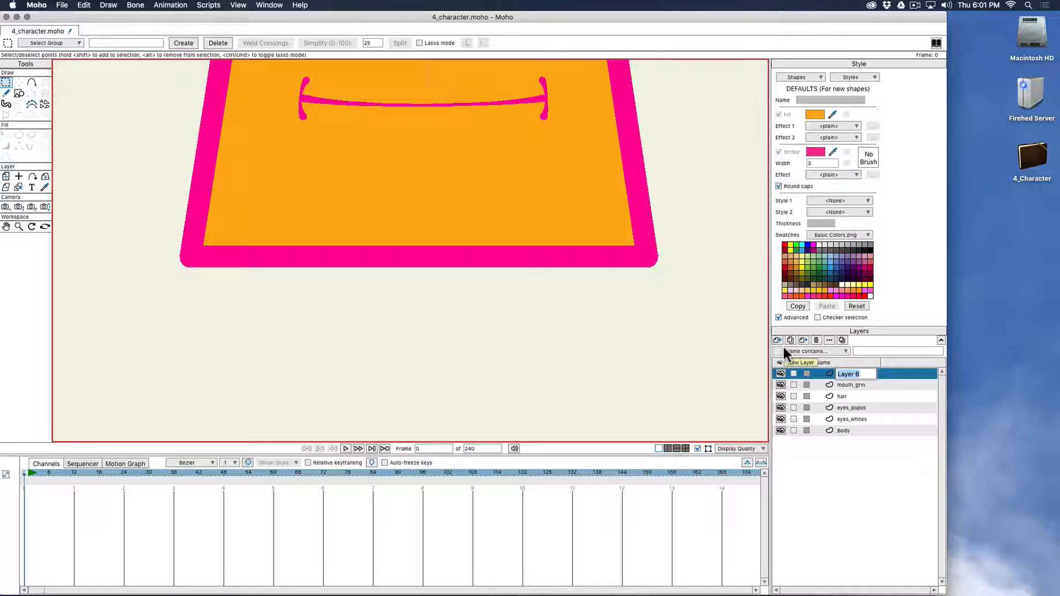
pyautogui.write('lArm')
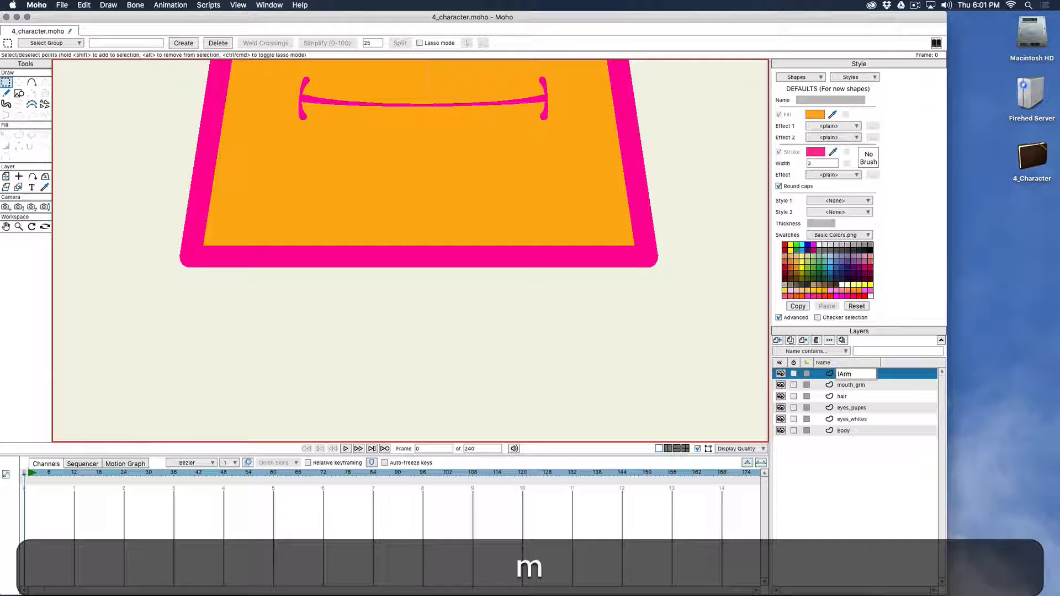
pyautogui.press('Return')
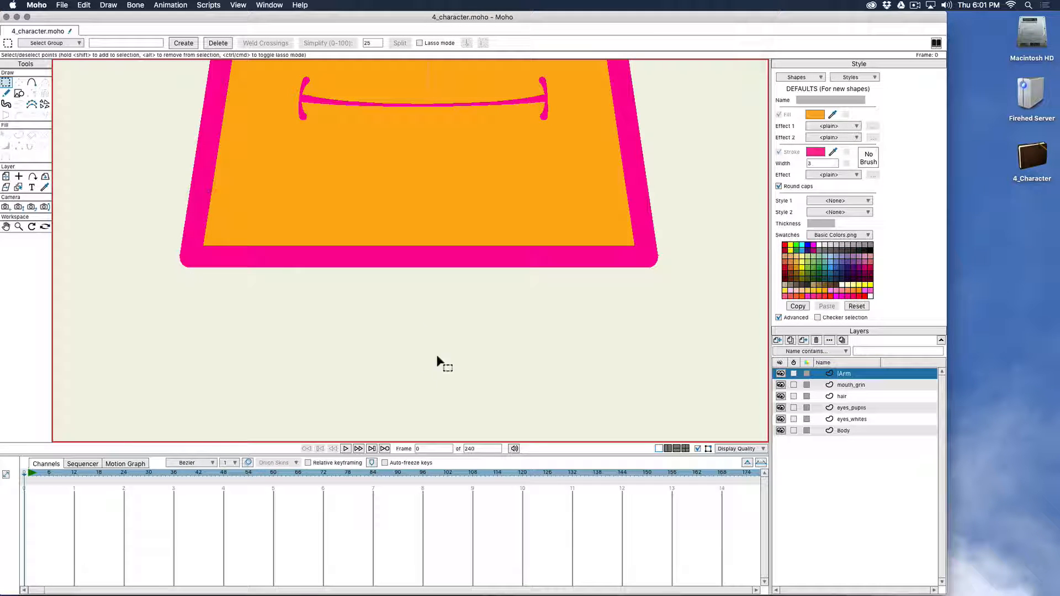
# Step: Draw a straight vertical three-point line down from the left part of the body's bottom edge and paint its pink stroke
pyautogui.click(32, 83)
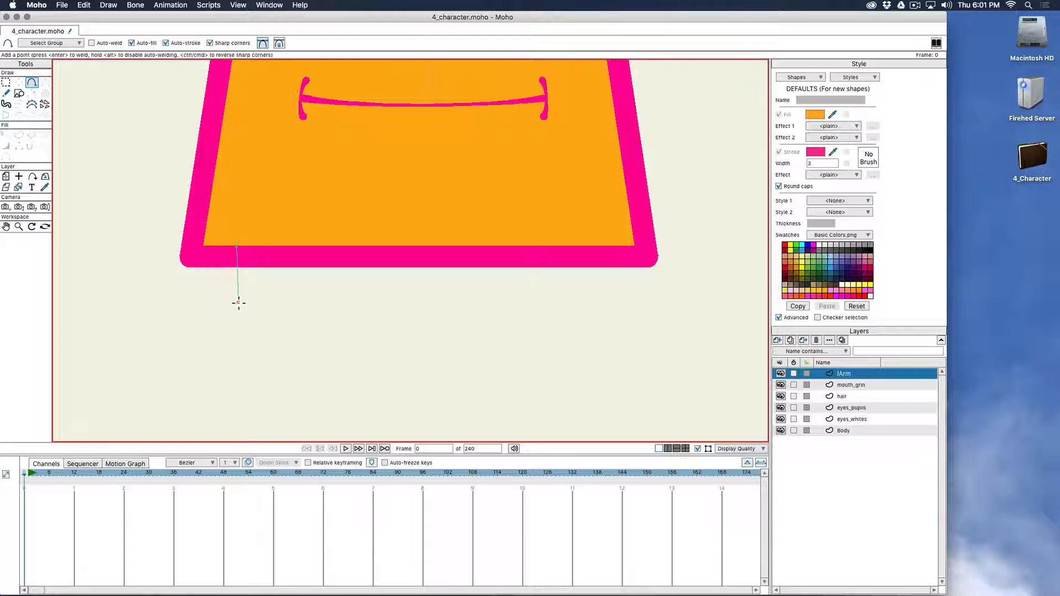
pyautogui.press('shift')
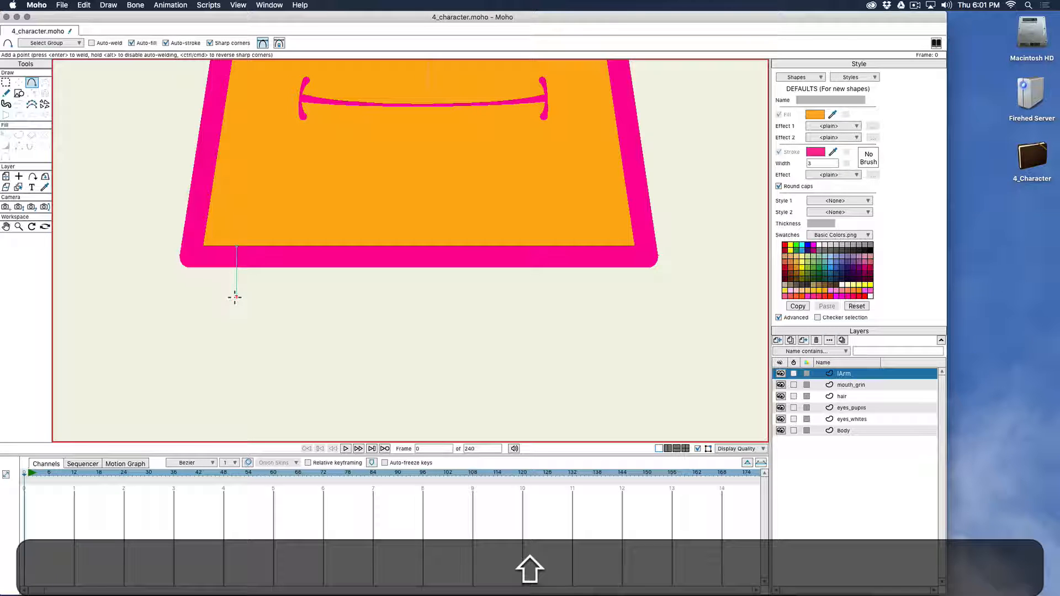
pyautogui.moveTo(235, 296); pyautogui.dragTo(236, 343)
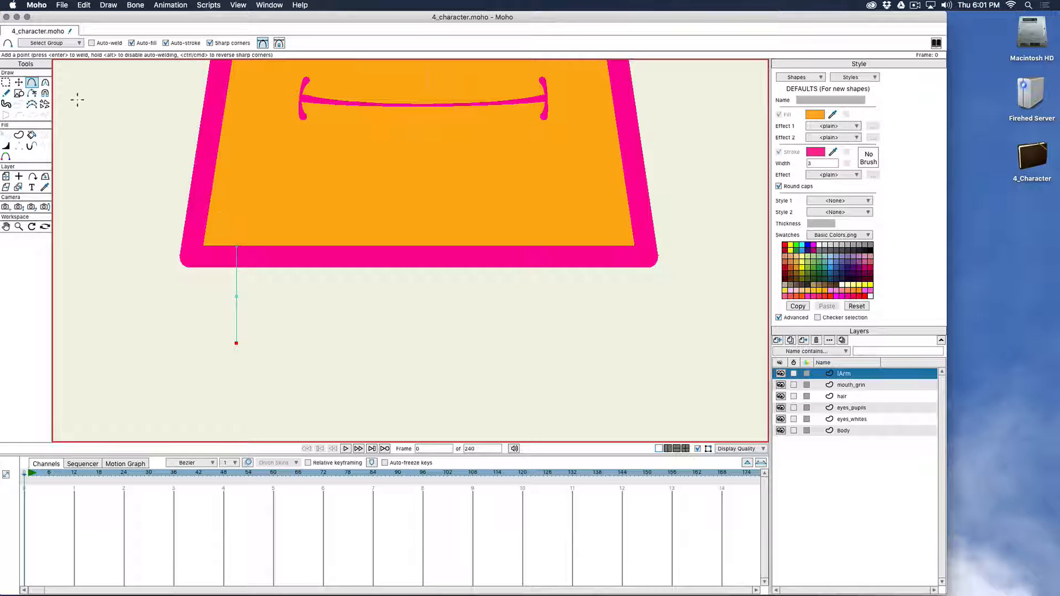
pyautogui.press('p')
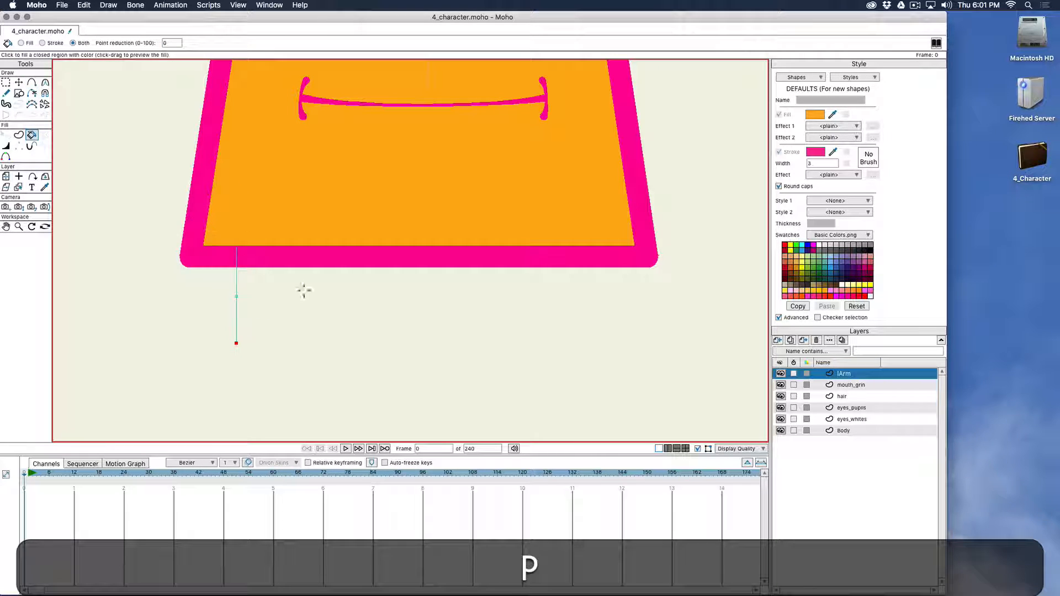
pyautogui.click(232, 267)
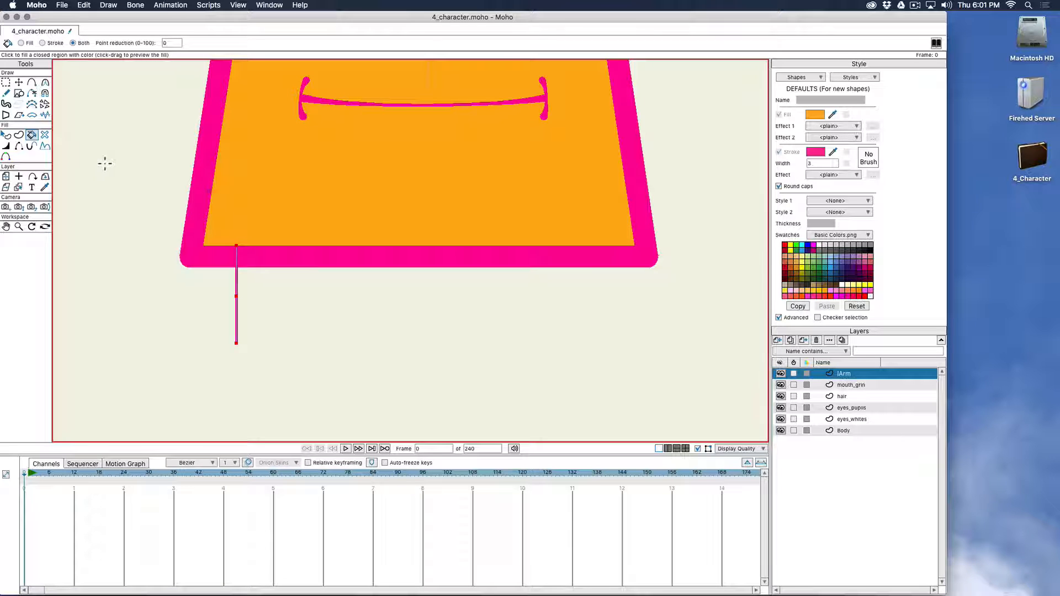
# Step: Sample the body outline's pink for the new limb line's stroke and set its width to 17
pyautogui.press('q')
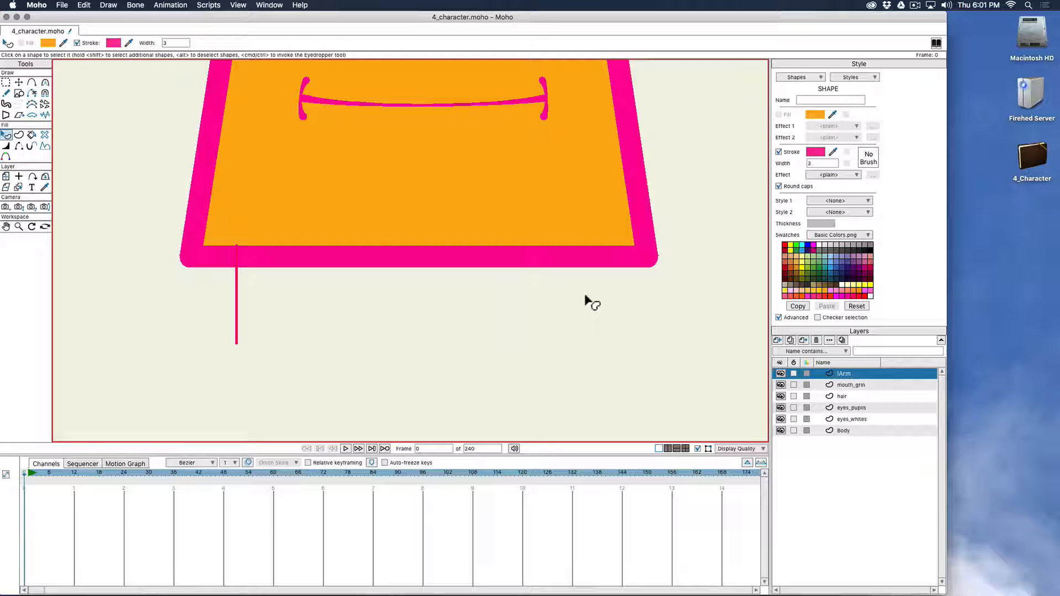
pyautogui.click(832, 150)
pyautogui.click(526, 263)
pyautogui.scroll(-2, 819, 165)
pyautogui.scroll(4, 820, 164)
pyautogui.scroll(6, 820, 164)
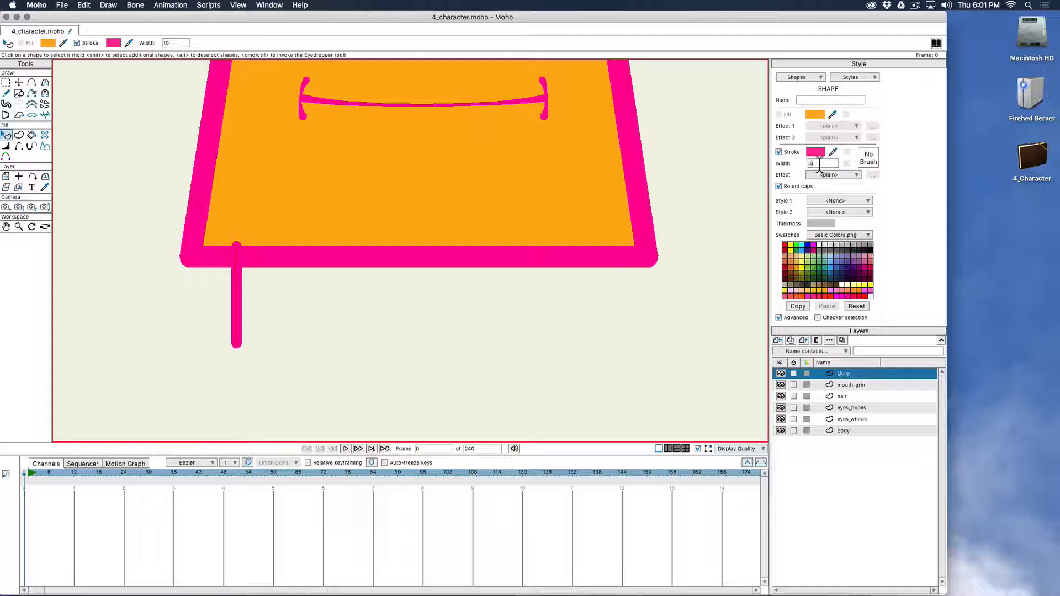
pyautogui.scroll(5, 820, 165)
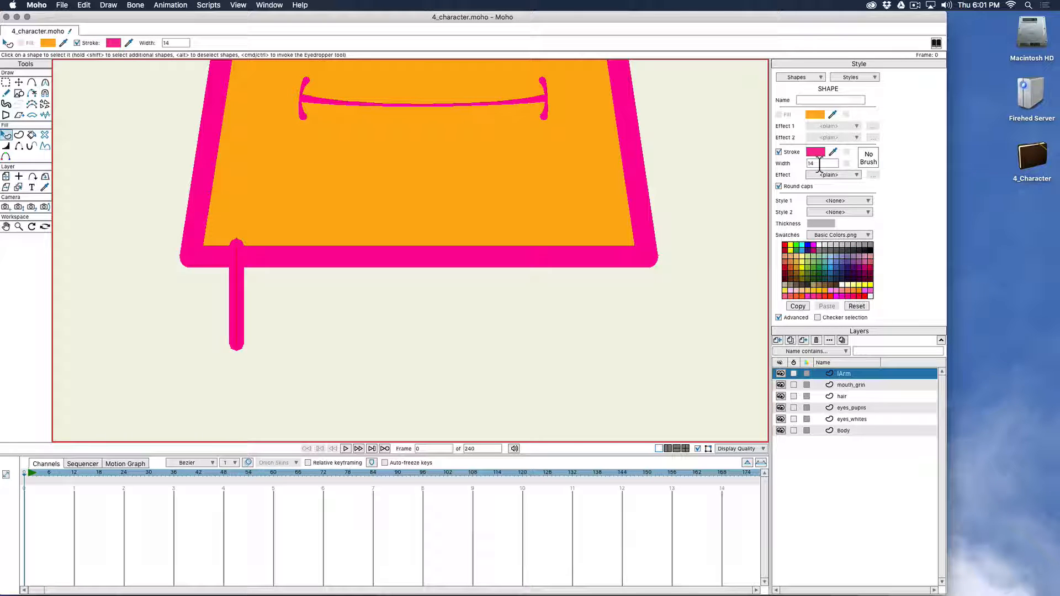
pyautogui.scroll(1, 819, 164)
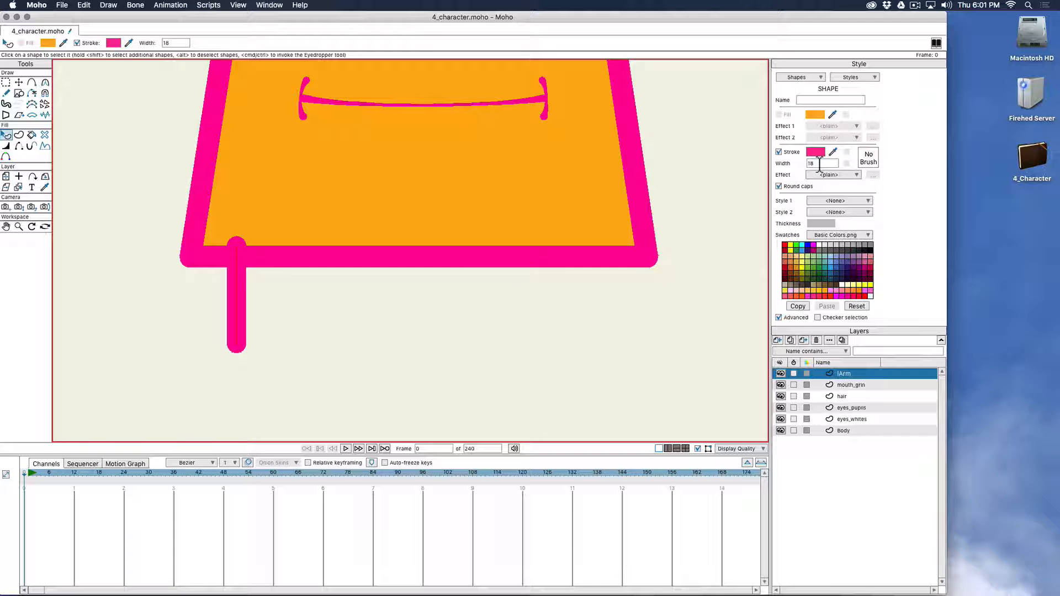
# Step: Thicken the limb's lower end to about 128 percent with the Line Width tool
pyautogui.click(19, 81)
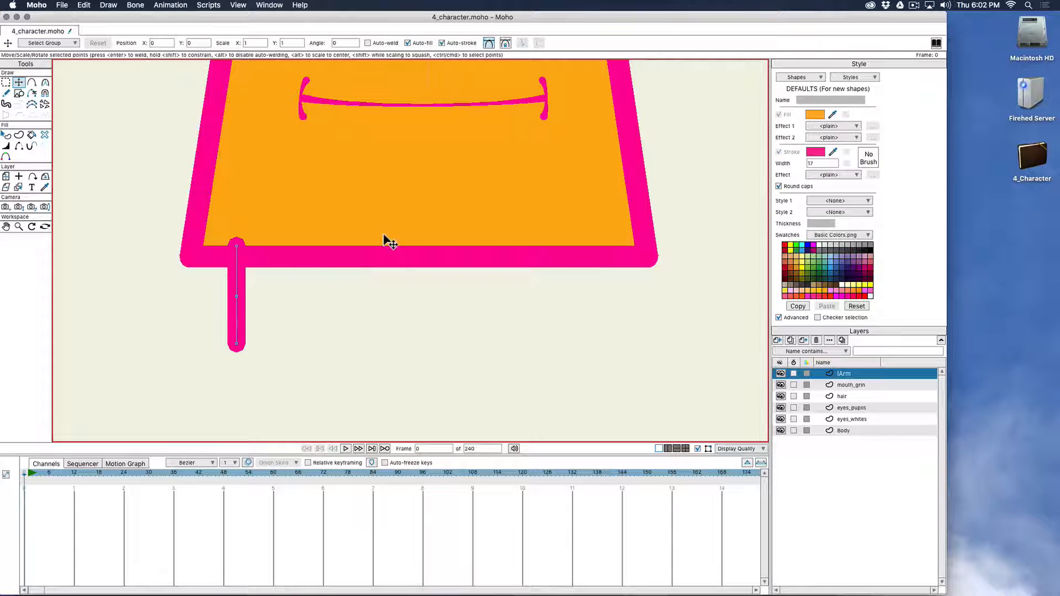
pyautogui.scroll(3, 381, 246)
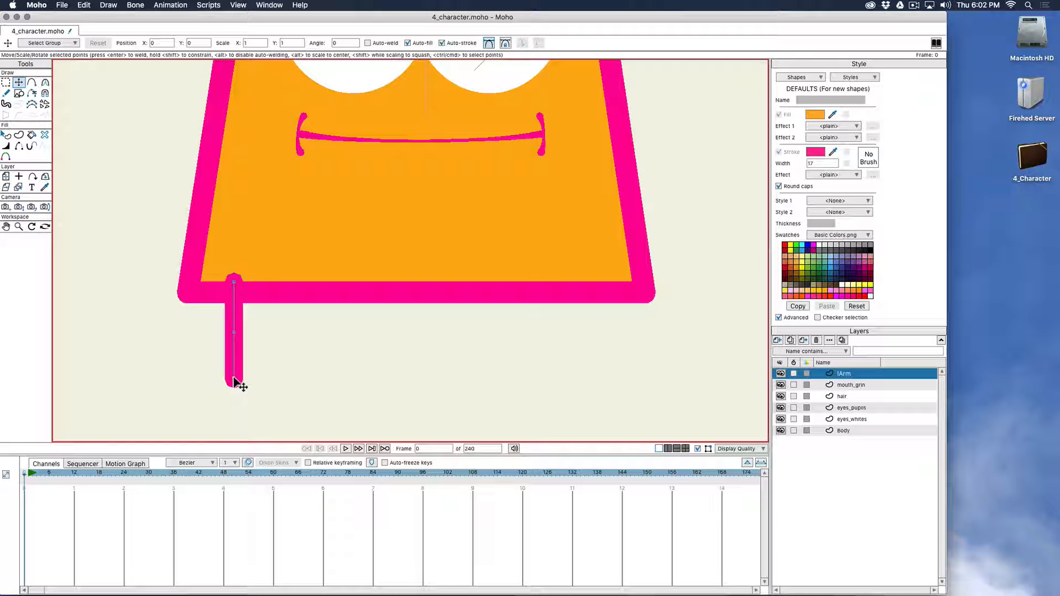
pyautogui.press('w')
pyautogui.moveTo(236, 384); pyautogui.dragTo(244, 386)
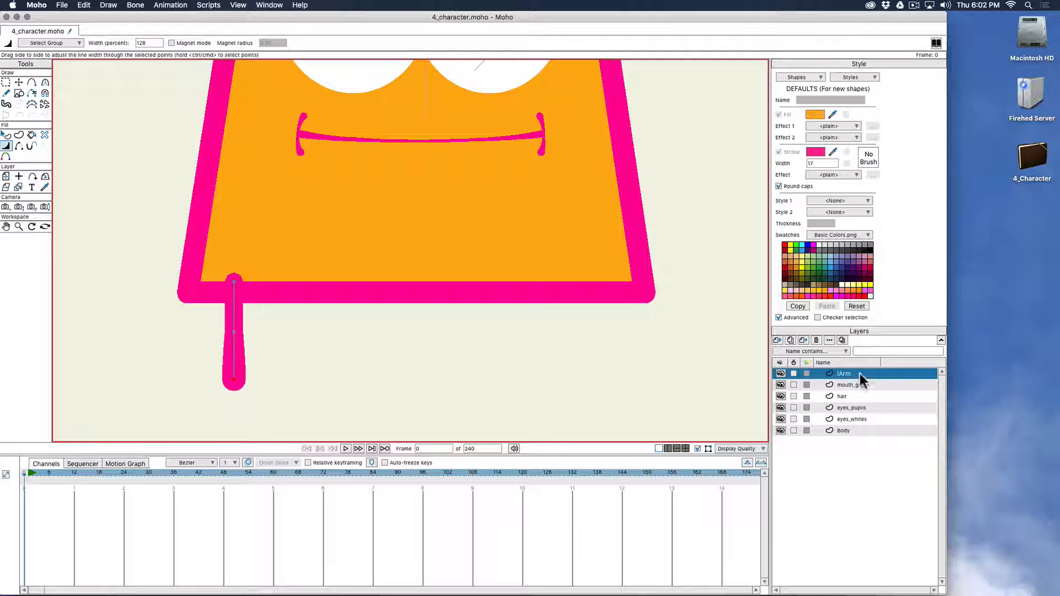
# Step: Move the lArm layer beneath Body in the layer stack so the limb sits behind the body, checking by toggling Body's visibility
pyautogui.moveTo(856, 386); pyautogui.dragTo(849, 432)
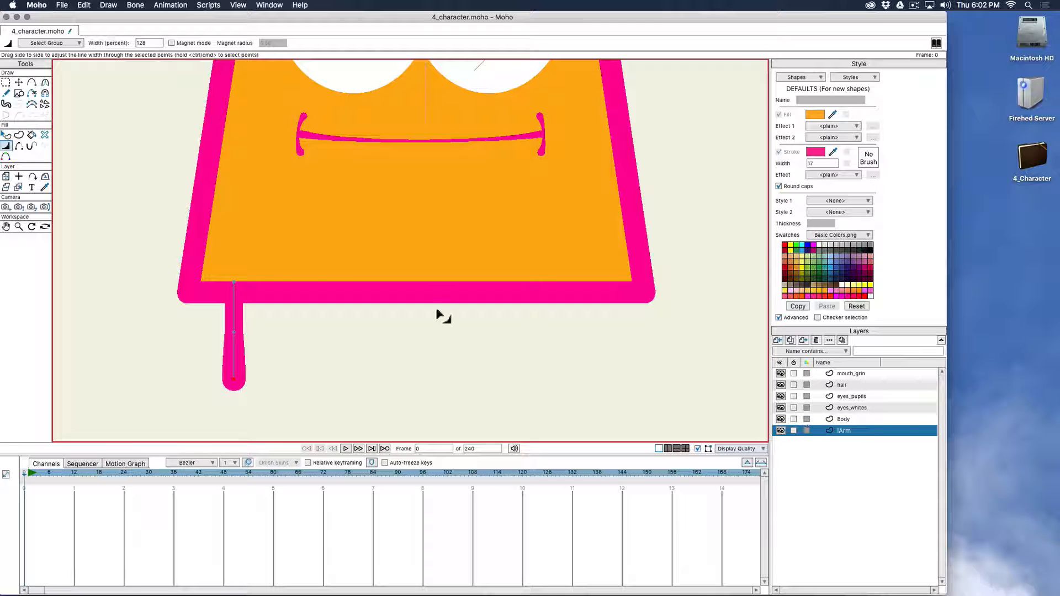
pyautogui.click(19, 83)
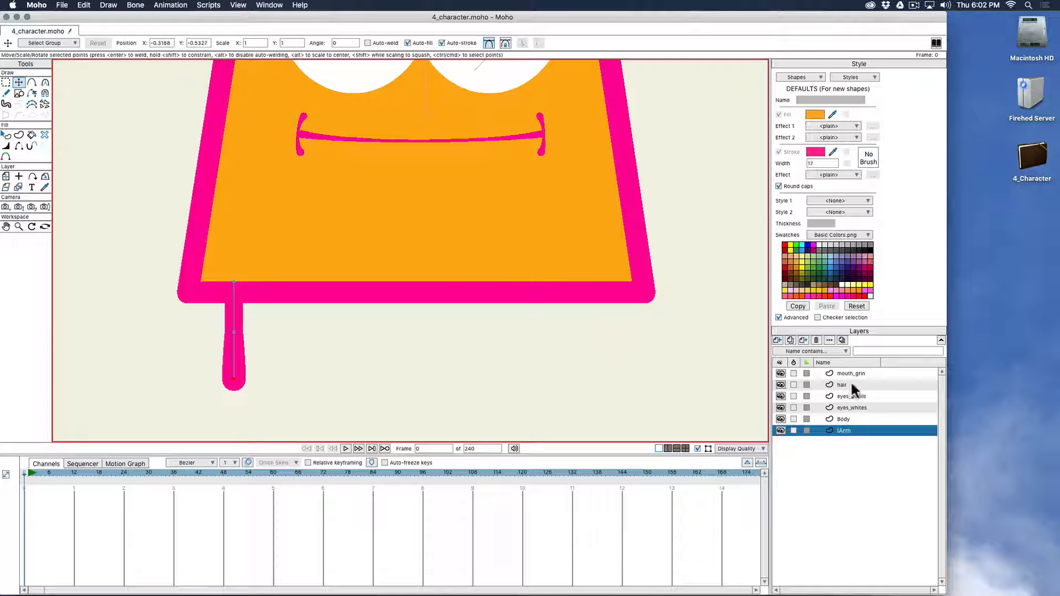
pyautogui.click(780, 420)
pyautogui.click(780, 420)
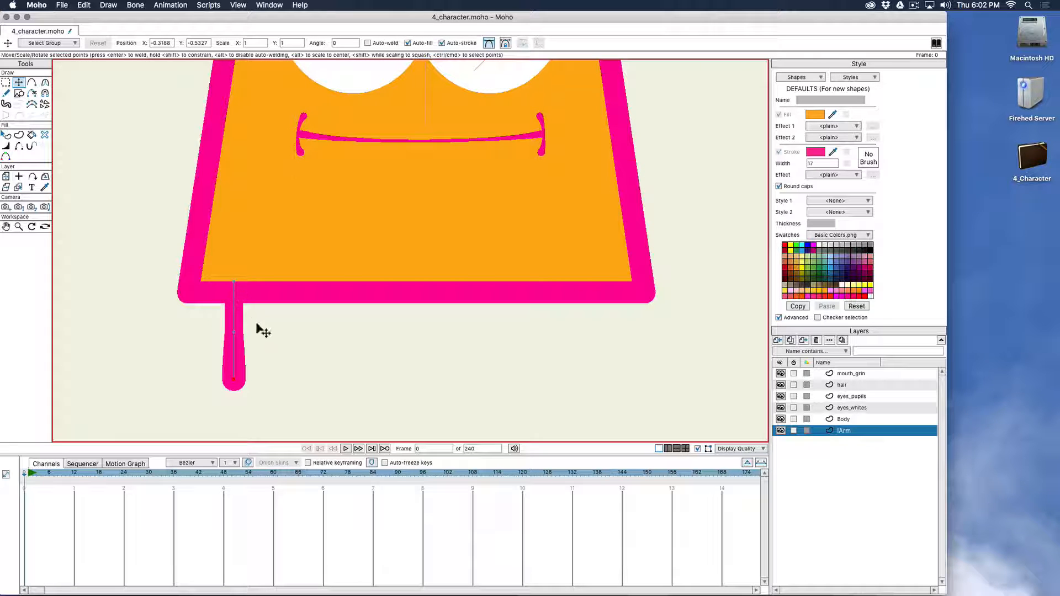
# Step: Duplicate the lArm layer as rArm and move the copied limb straight across to the right part of the body's bottom edge
pyautogui.click(793, 339)
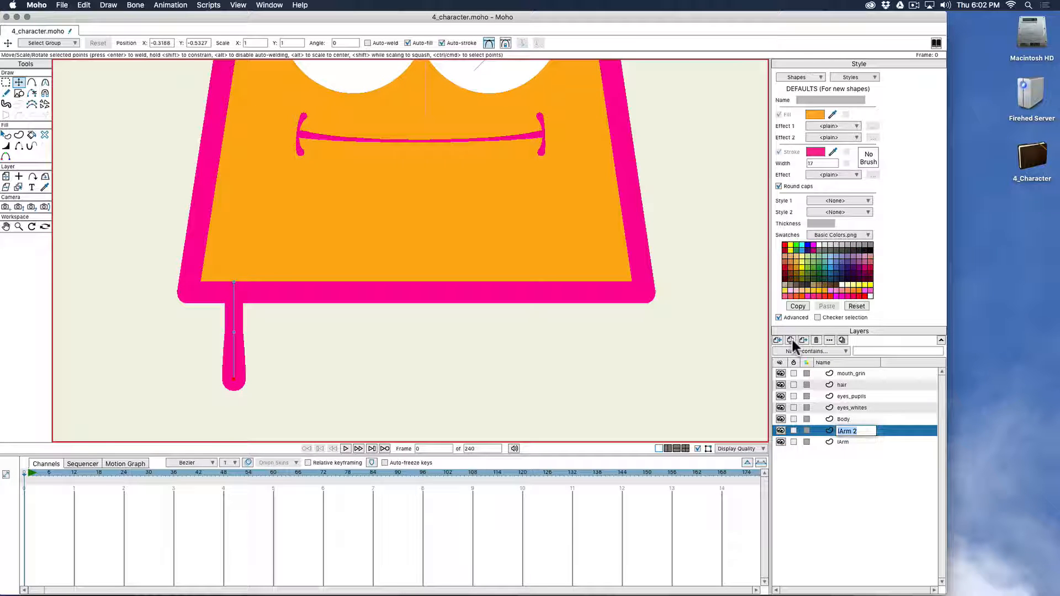
pyautogui.write('r')
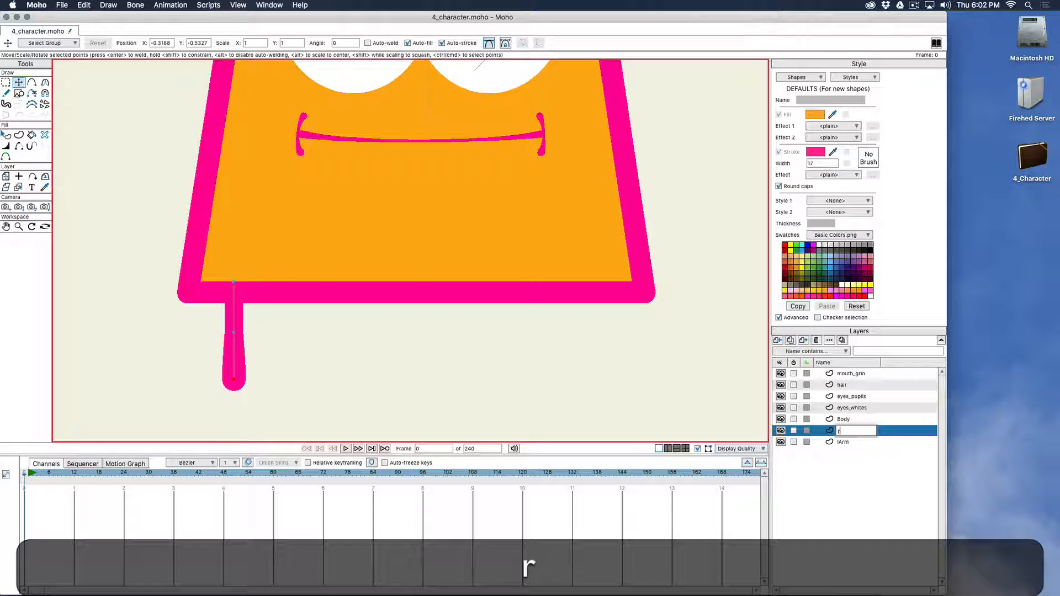
pyautogui.write('Arm')
pyautogui.press('Return')
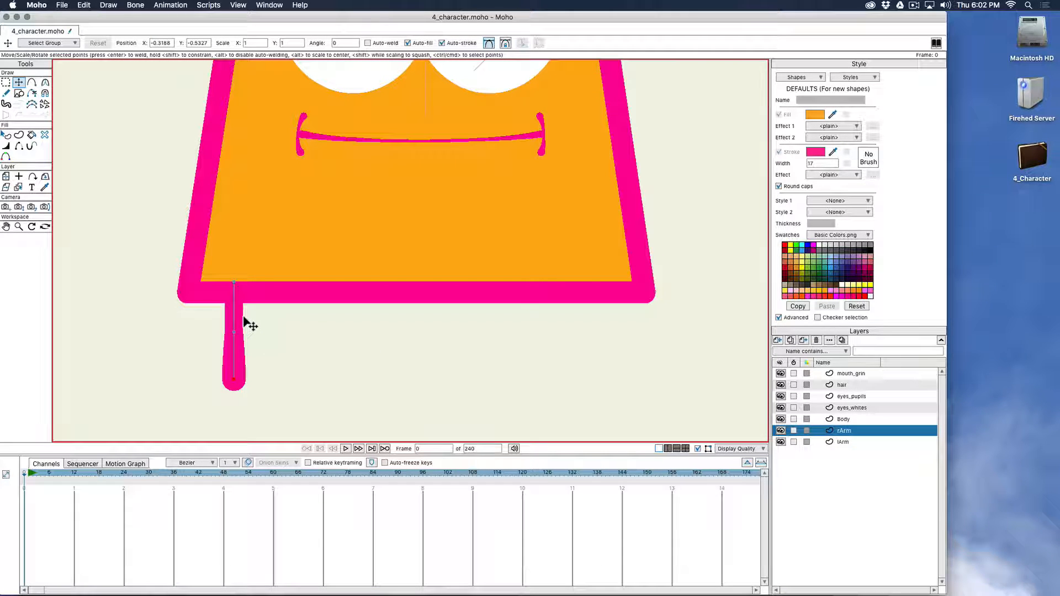
pyautogui.press('t')
pyautogui.moveTo(239, 321); pyautogui.dragTo(604, 322)
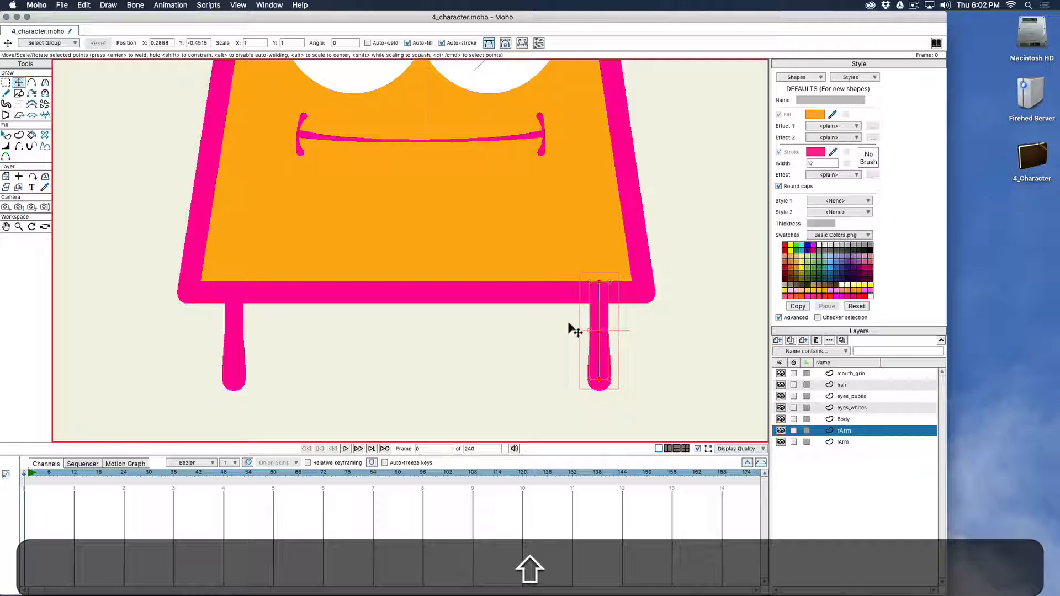
# Step: Duplicate the rArm layer as rLeg, then move the limb to the middle of the body's bottom edge and enlarge it into a longer leg
pyautogui.scroll(-1, 547, 361)
pyautogui.scroll(-3, 547, 361)
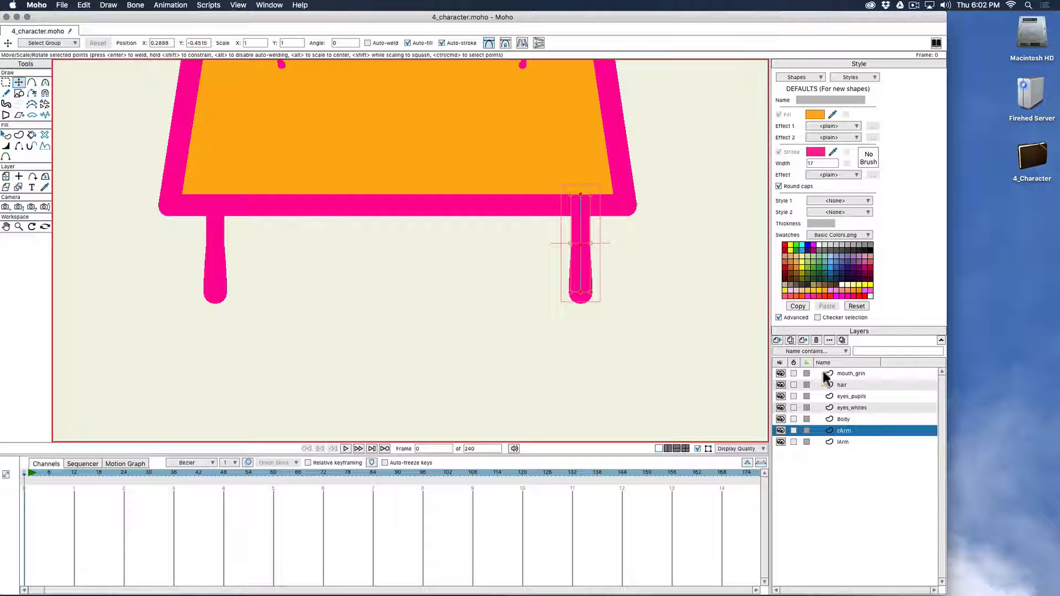
pyautogui.click(790, 340)
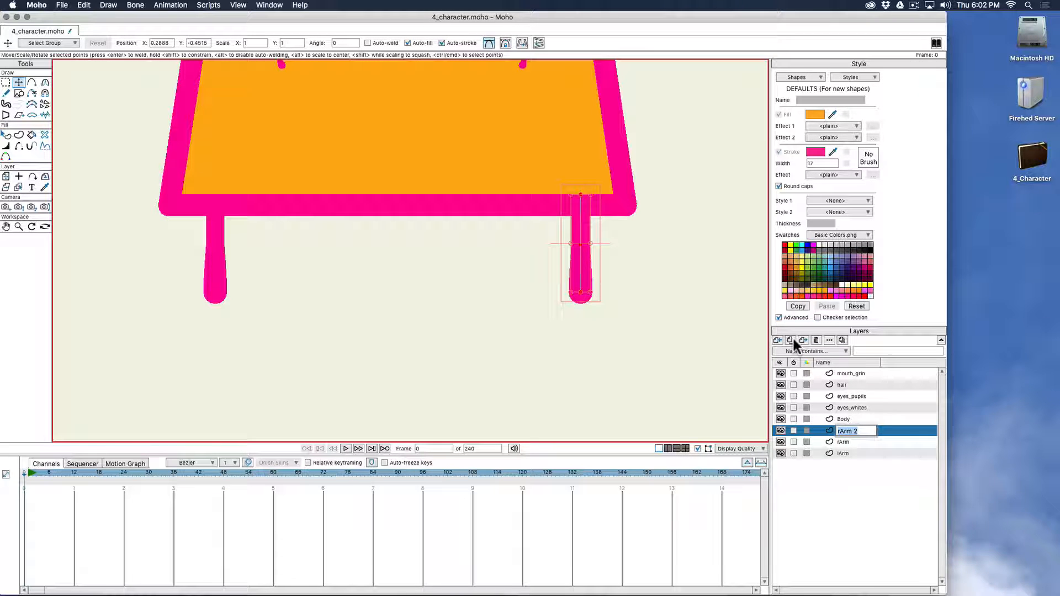
pyautogui.write('rLeg')
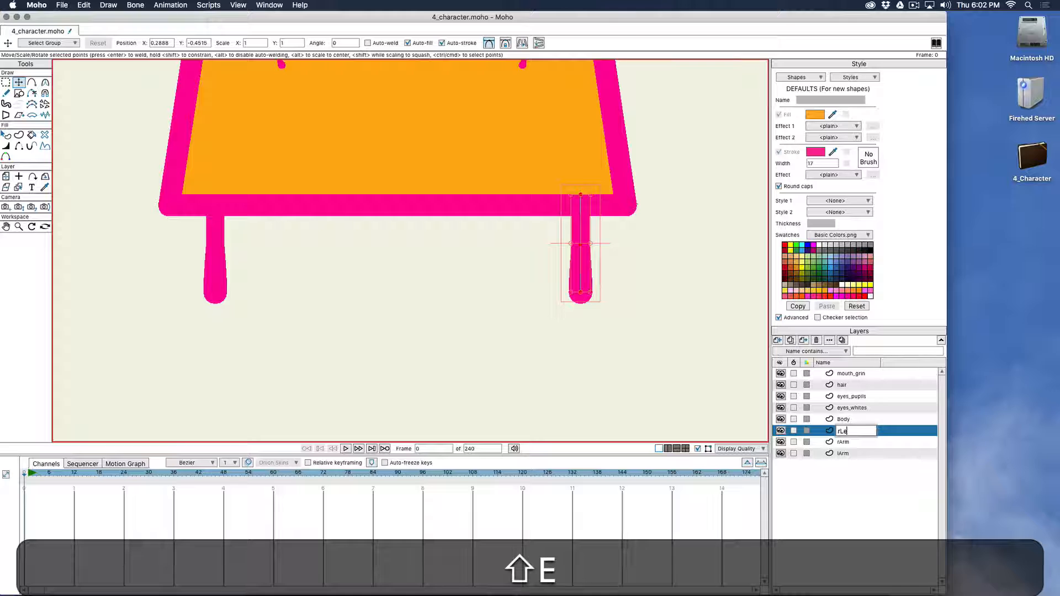
pyautogui.press('Return')
pyautogui.moveTo(590, 272)
pyautogui.mouseDown()
pyautogui.moveTo(436, 272)
pyautogui.moveTo(440, 406)
pyautogui.mouseUp()
# Step: Narrow the leg at its middle point and slightly widen its upper end with the Line Width tool
pyautogui.press('w')
pyautogui.press('super+z')
pyautogui.press('super+z')
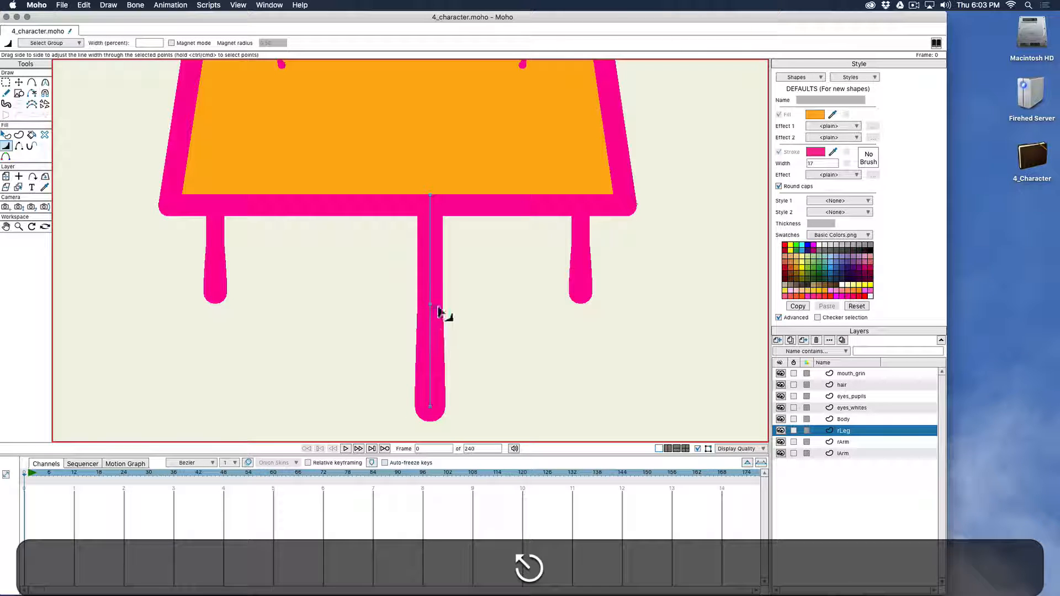
pyautogui.moveTo(420, 305); pyautogui.dragTo(422, 304)
pyautogui.moveTo(430, 196); pyautogui.dragTo(429, 198)
# Step: Duplicate the rLeg layer as lLeg and move the copied leg horizontally to the left of the first leg
pyautogui.press('g')
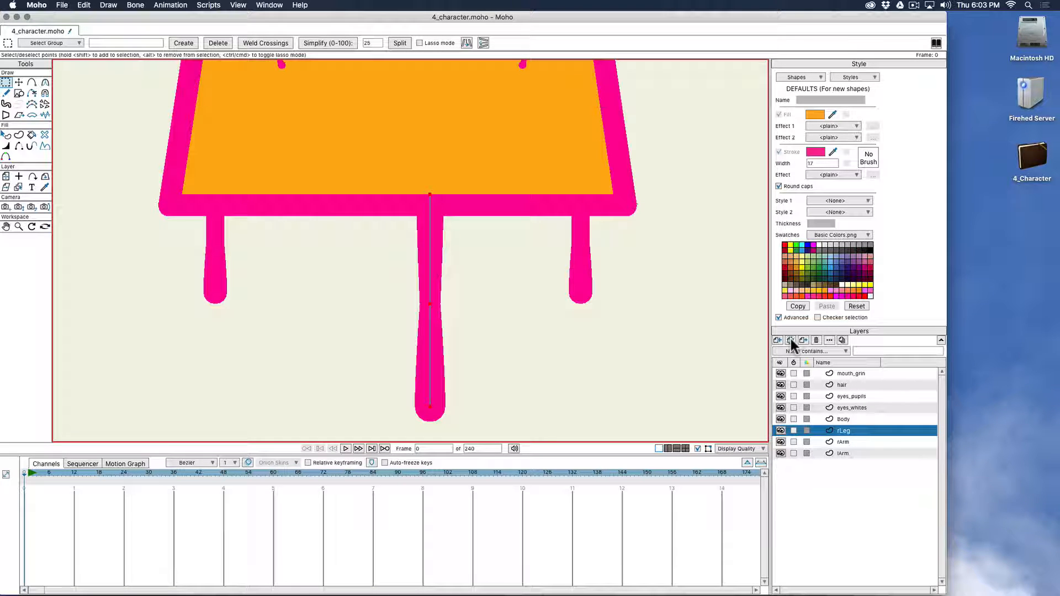
pyautogui.click(790, 339)
pyautogui.press('BackSpace')
pyautogui.write('lLeg')
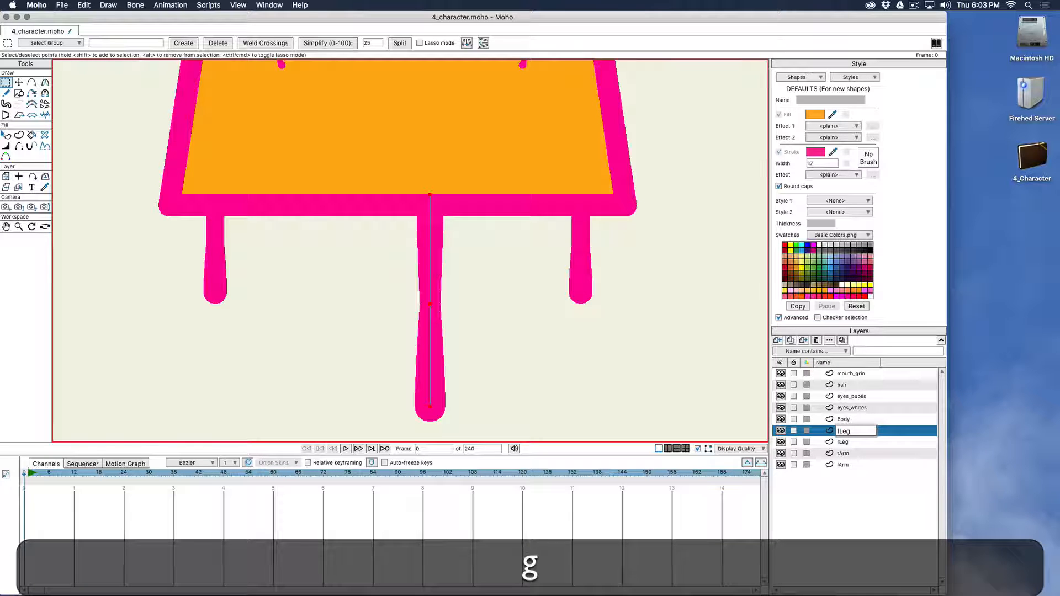
pyautogui.press('Return')
pyautogui.press('Return')
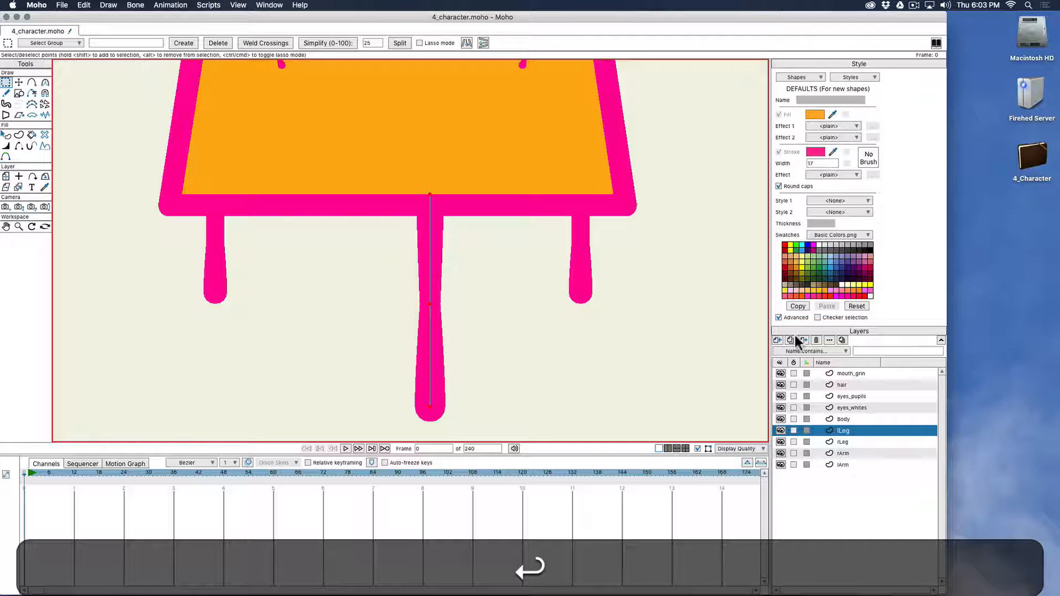
pyautogui.press('t')
pyautogui.moveTo(440, 266); pyautogui.dragTo(381, 266)
pyautogui.scroll(-6, 460, 263)
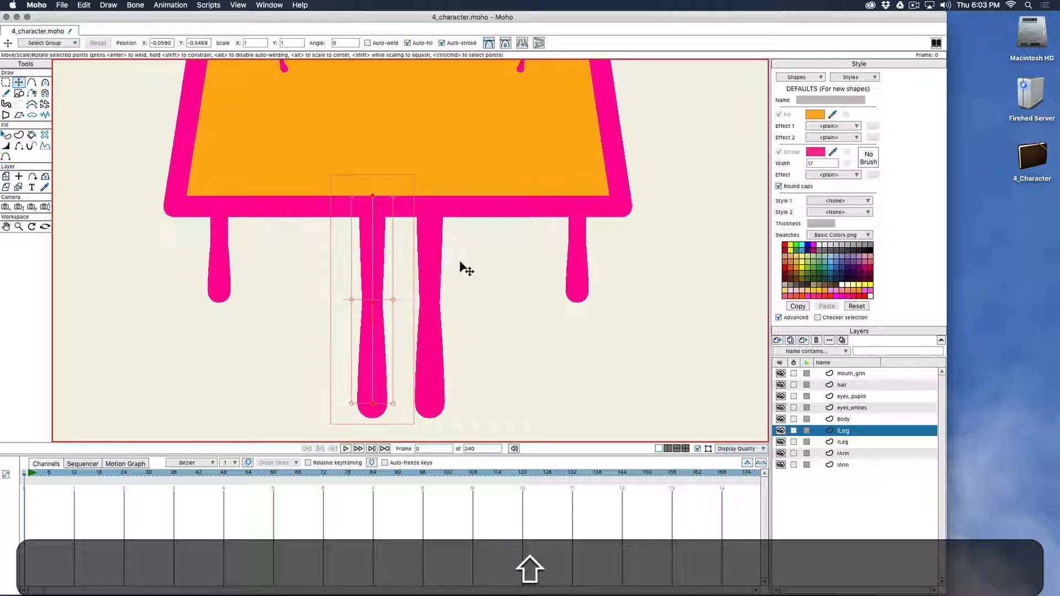
# Step: Select all layers from mouth_grin down to lArm, group them with Group With Selection, and name the group Character
pyautogui.scroll(-5, 498, 236)
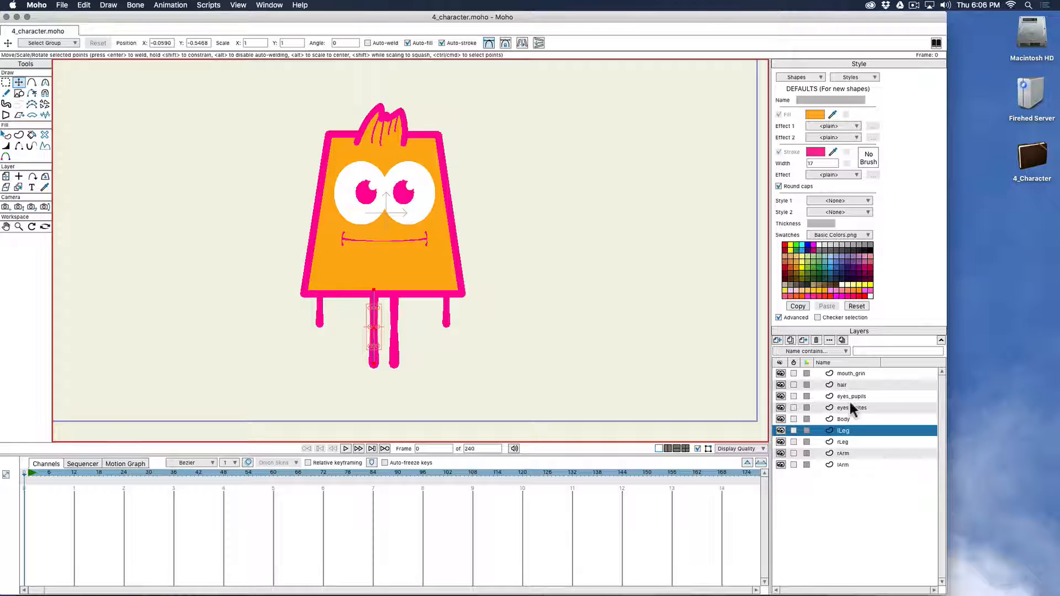
pyautogui.click(852, 373)
pyautogui.click(850, 465)
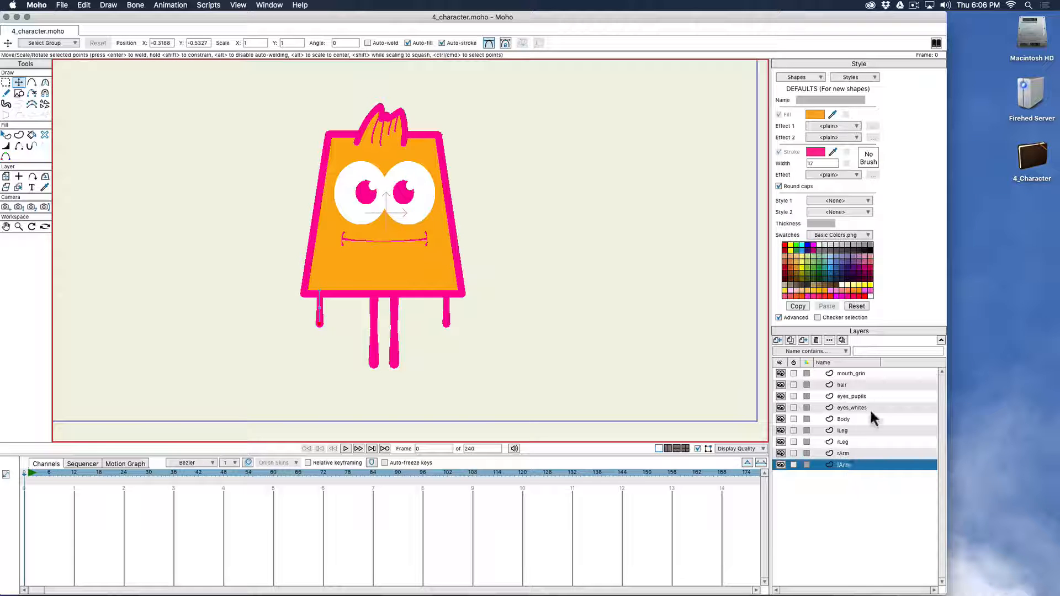
pyautogui.click(857, 374)
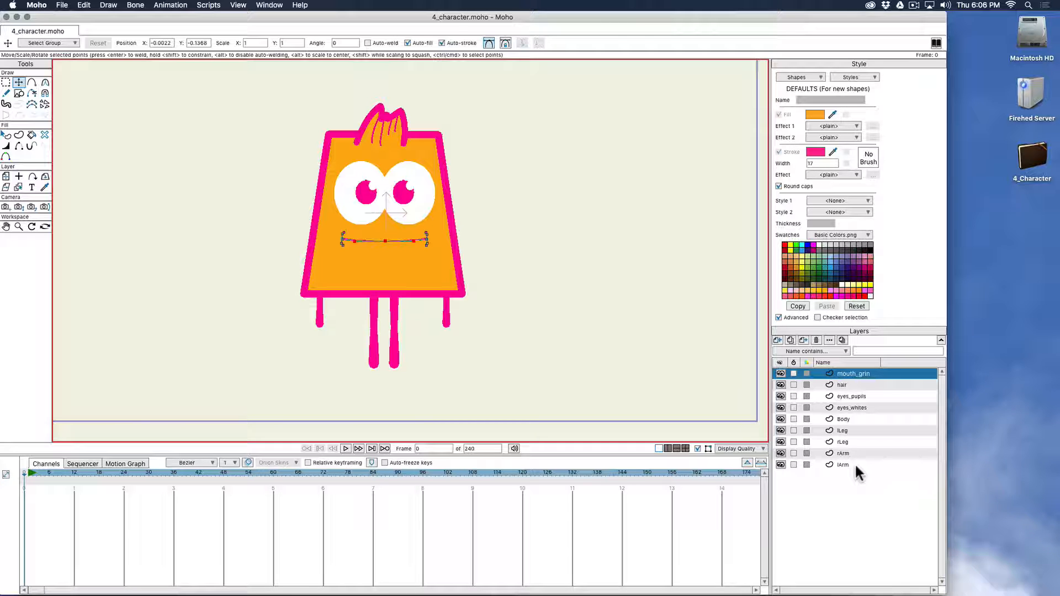
pyautogui.press('shift')
pyautogui.keyDown('shift'); pyautogui.click(856, 464); pyautogui.keyUp('shift')
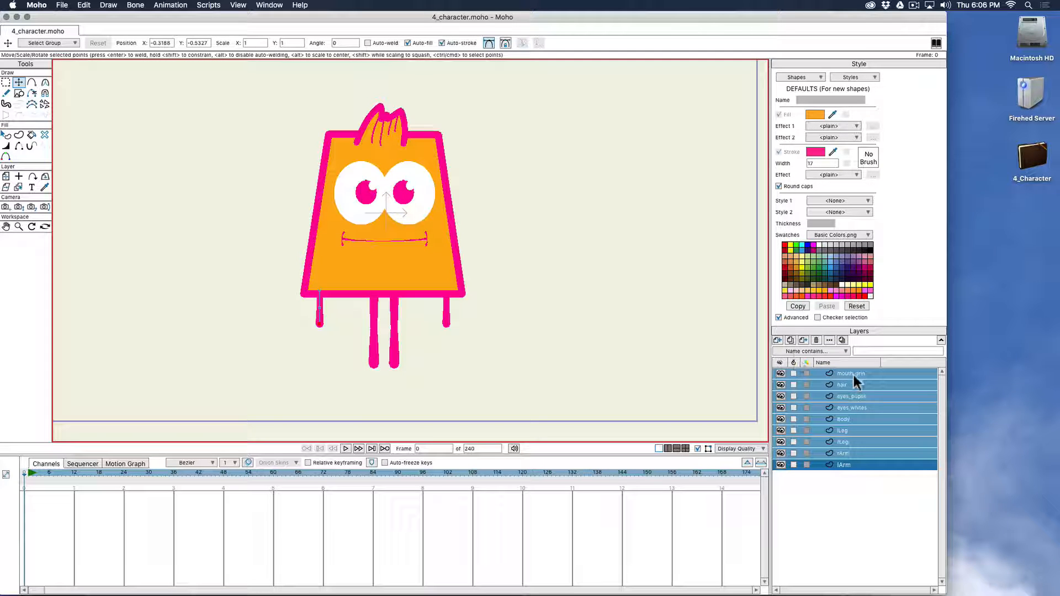
pyautogui.click(776, 338)
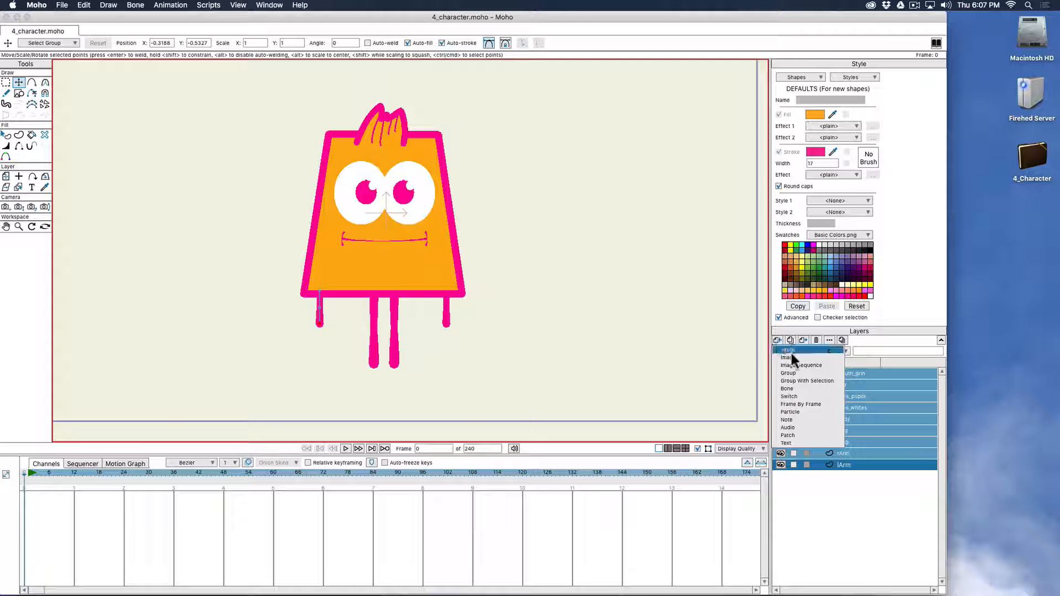
pyautogui.click(809, 381)
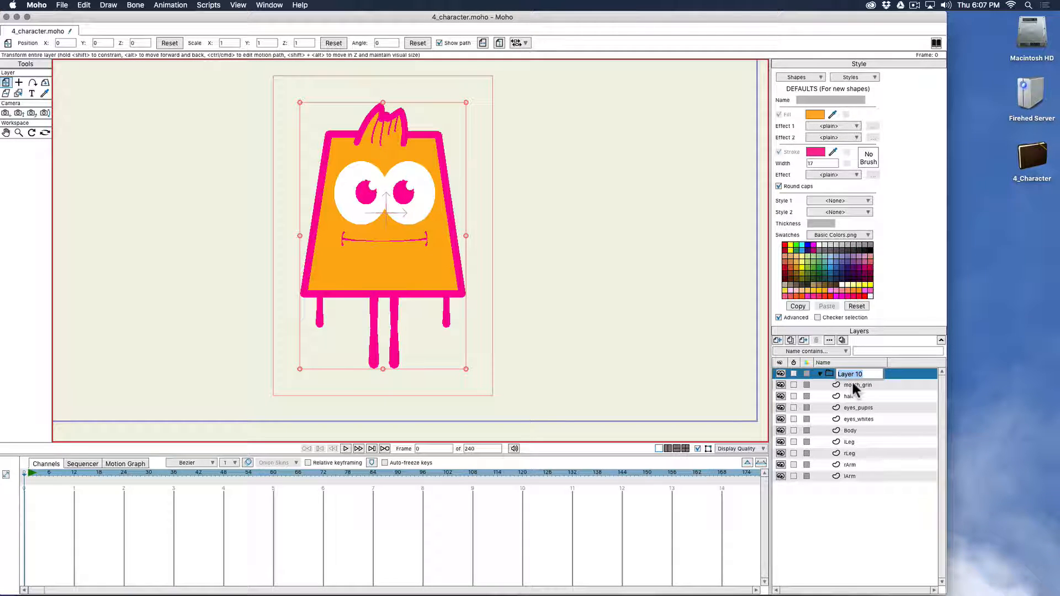
pyautogui.write('Charactg')
pyautogui.press('BackSpace')
pyautogui.write('er')
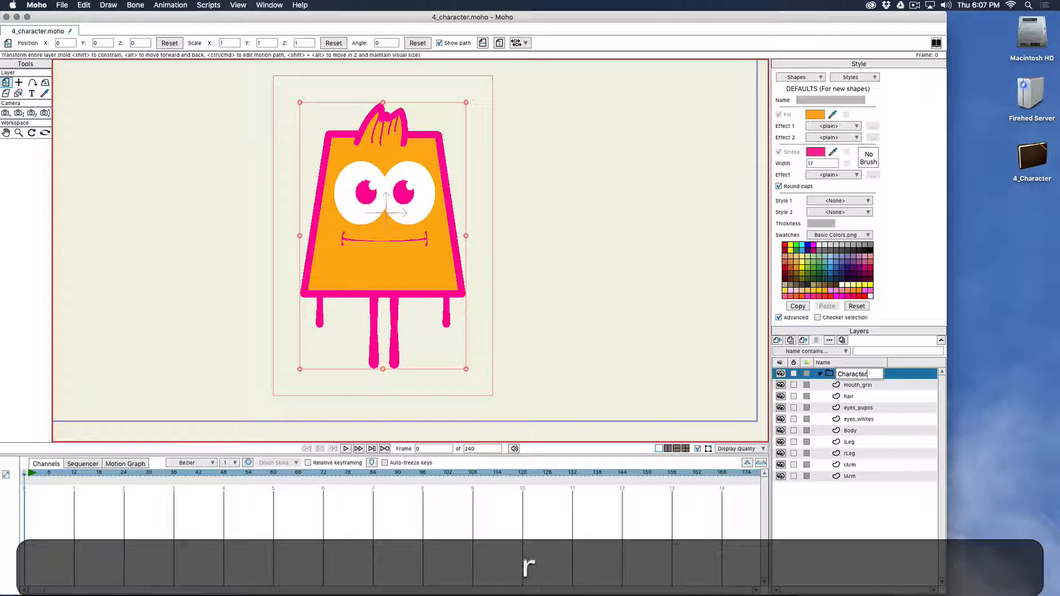
pyautogui.press('Return')
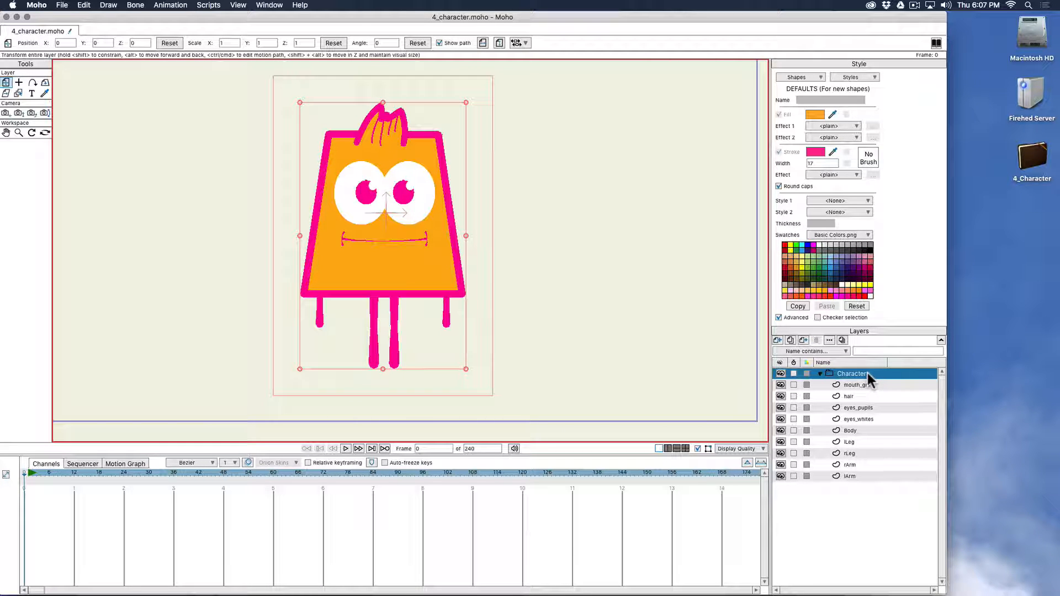
# Step: Convert the Character group to a bone layer and keep the timeline at frame 0
pyautogui.rightClick(867, 372)
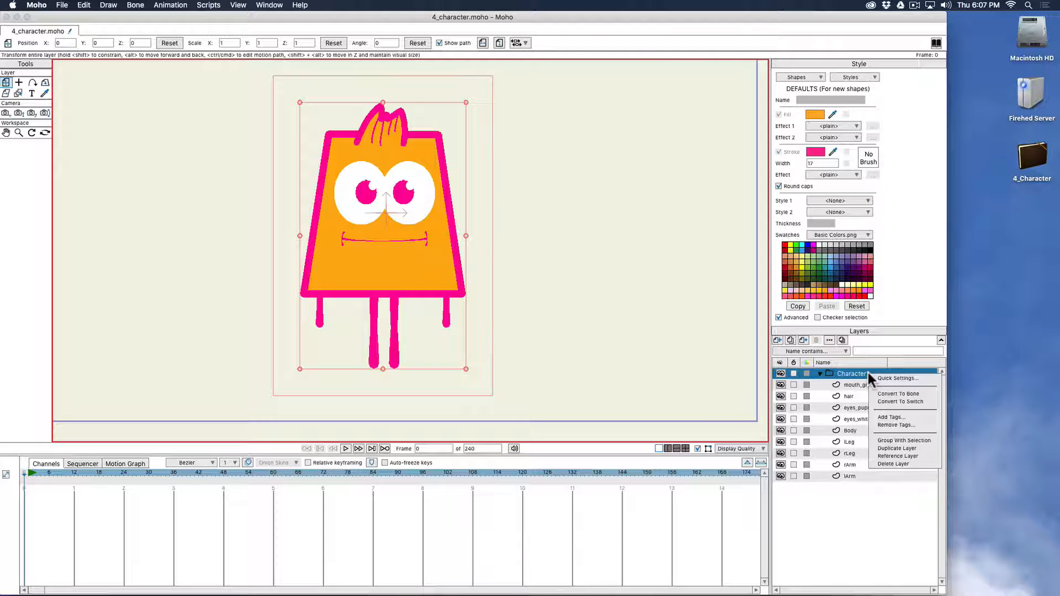
pyautogui.click(918, 394)
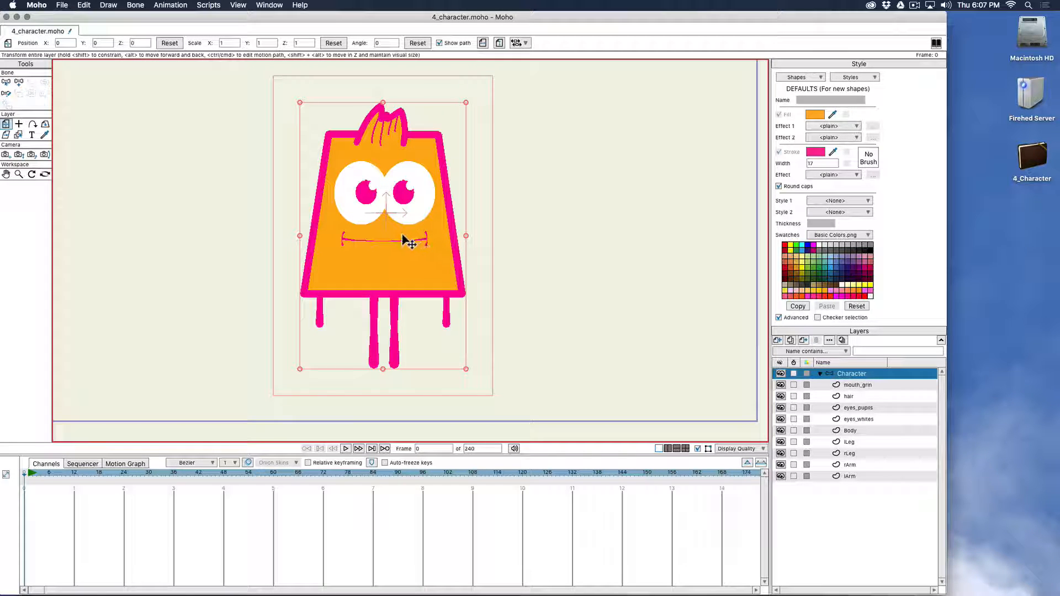
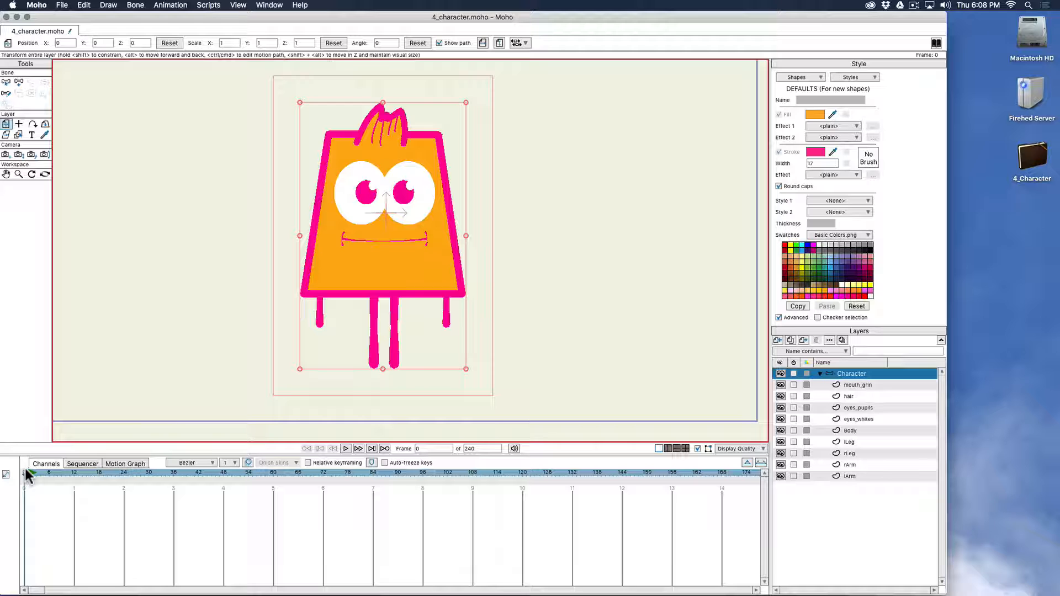
pyautogui.moveTo(25, 471)
pyautogui.mouseDown()
pyautogui.moveTo(85, 473)
pyautogui.moveTo(20, 476)
pyautogui.mouseUp()
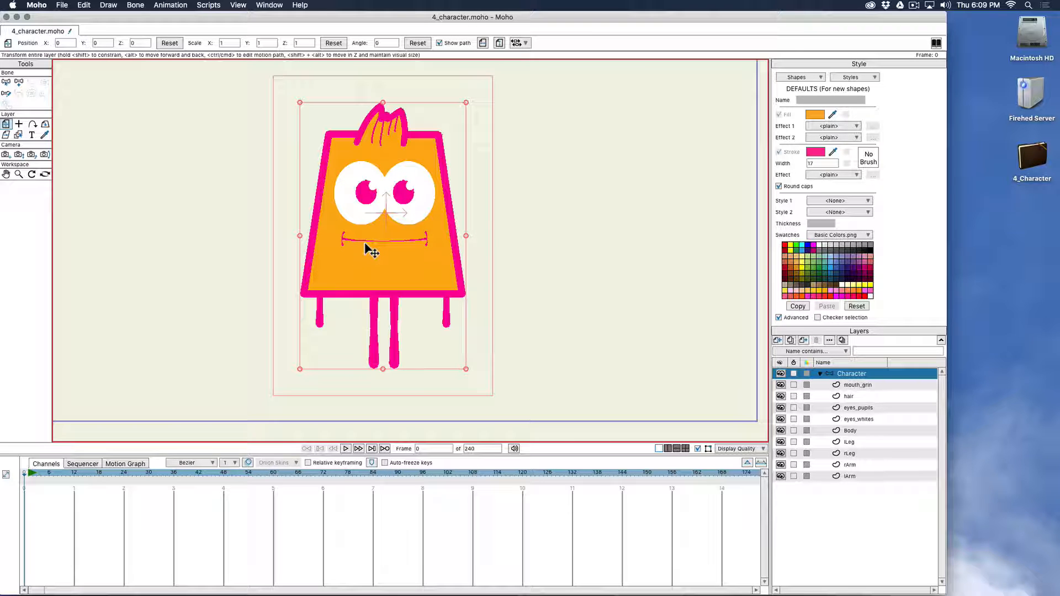
# Step: Add a horizontal bone from the body's lower centre to beyond its right edge, and adjust both ends to a length of about 0.67
pyautogui.press('a')
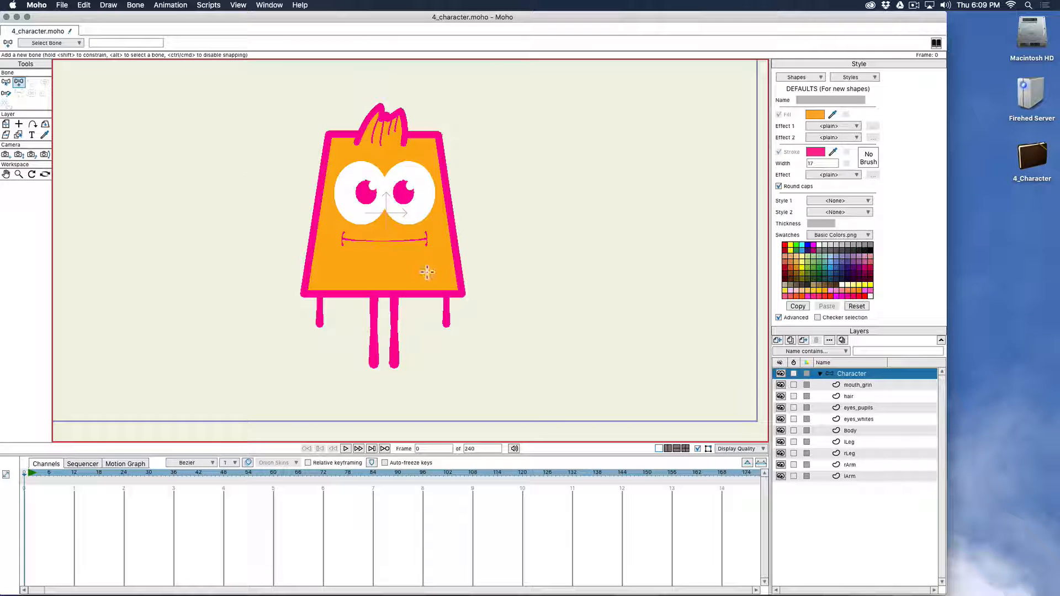
pyautogui.moveTo(386, 264); pyautogui.dragTo(537, 263)
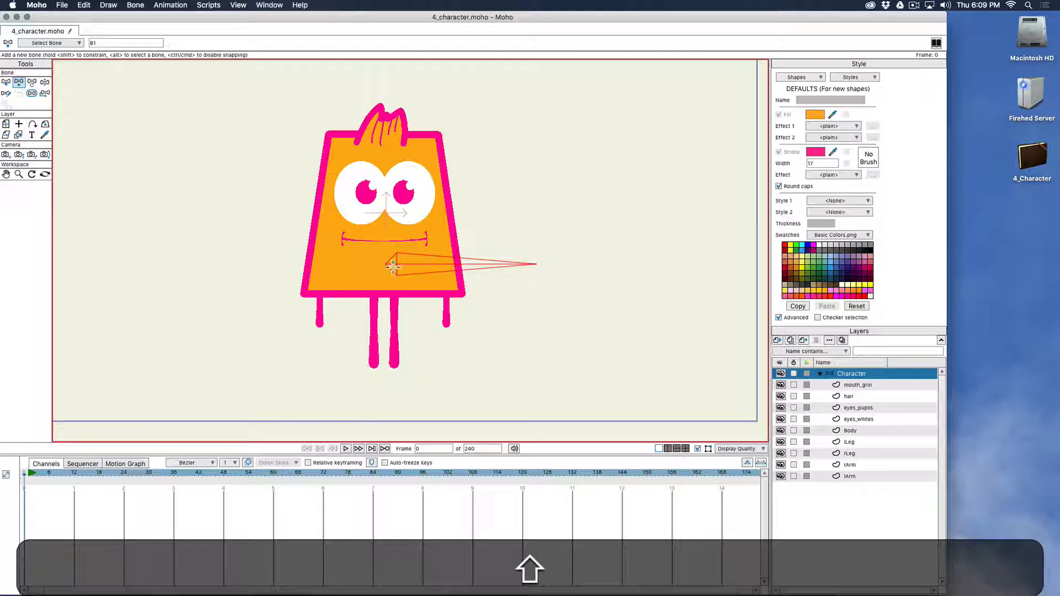
pyautogui.press('t')
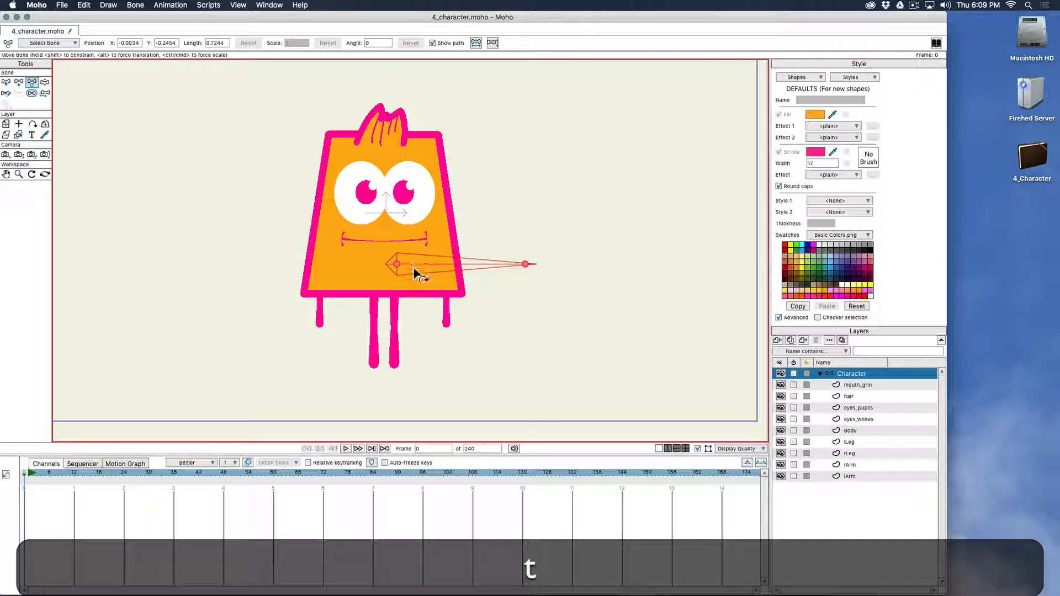
pyautogui.scroll(2, 515, 293)
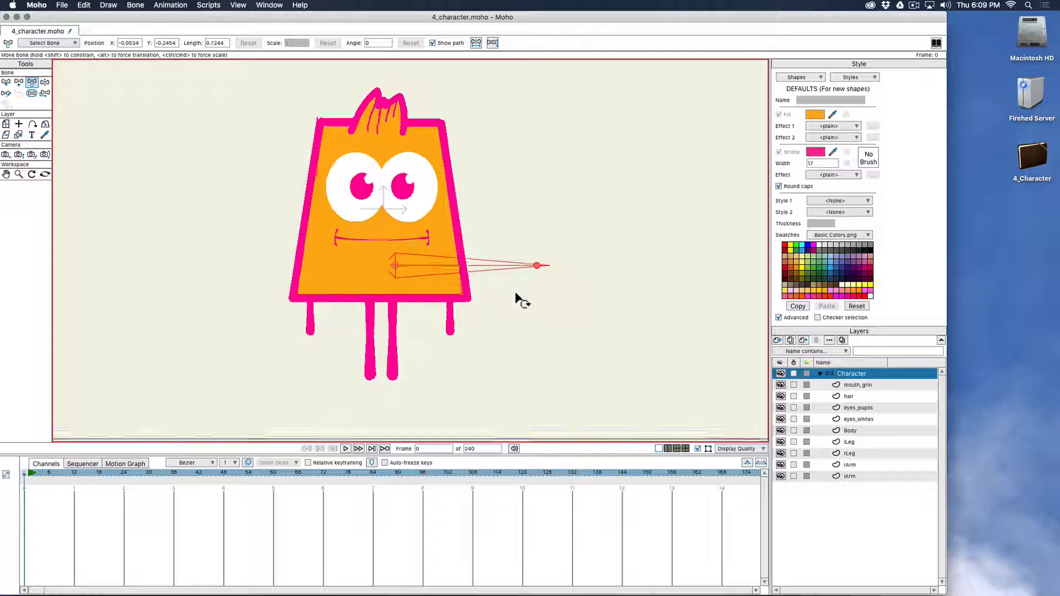
pyautogui.scroll(5, 519, 301)
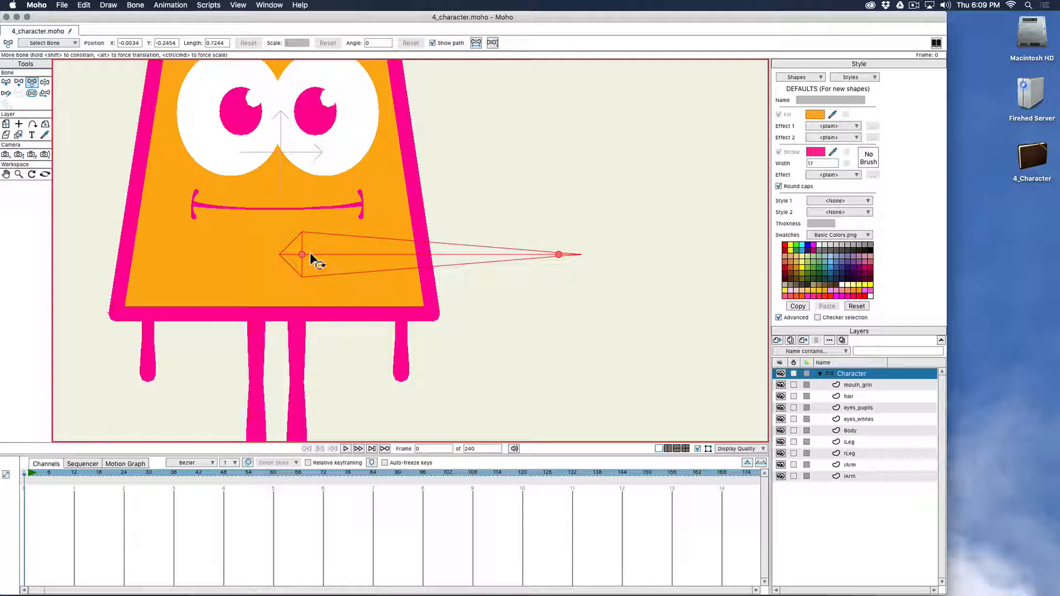
pyautogui.moveTo(299, 253)
pyautogui.mouseDown()
pyautogui.moveTo(305, 240)
pyautogui.moveTo(314, 255)
pyautogui.moveTo(306, 255)
pyautogui.mouseUp()
pyautogui.moveTo(563, 254); pyautogui.dragTo(542, 253)
pyautogui.press('shift')
pyautogui.moveTo(432, 257)
pyautogui.mouseDown()
pyautogui.moveTo(436, 277)
pyautogui.moveTo(431, 237)
pyautogui.moveTo(425, 258)
pyautogui.mouseUp()
pyautogui.press('super+z')
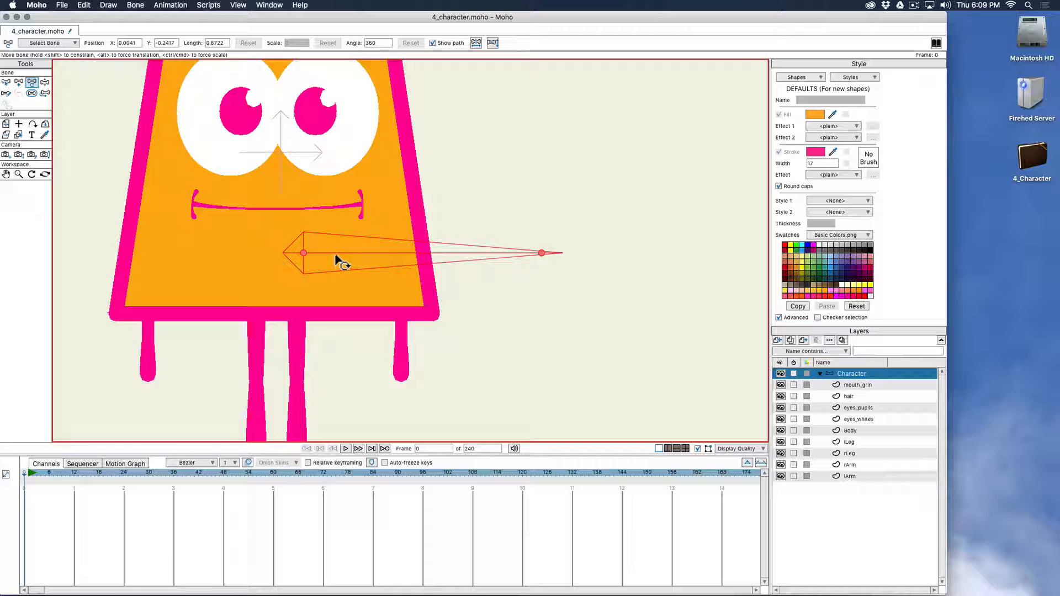
# Step: Deselect and reselect the new bone with the Select Bone tool
pyautogui.press('b')
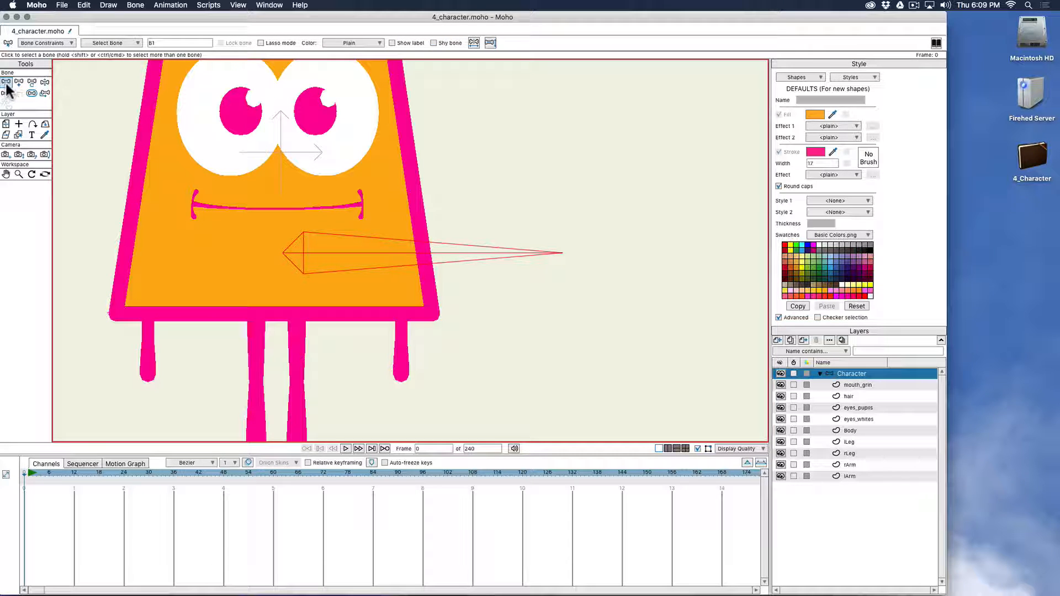
pyautogui.click(384, 222)
pyautogui.click(412, 259)
pyautogui.click(487, 199)
pyautogui.click(449, 257)
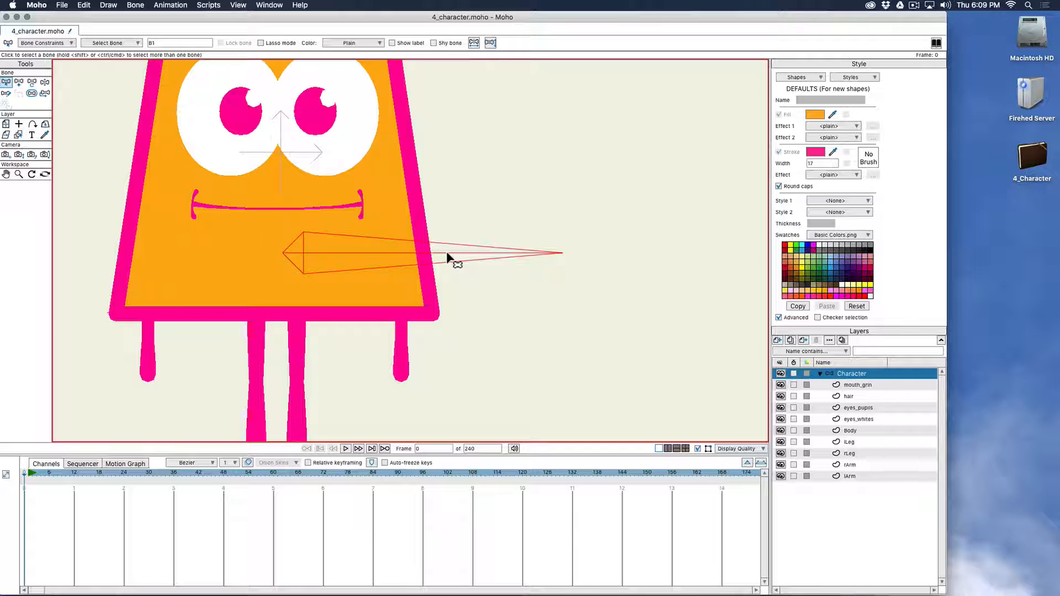
# Step: Add a vertical bone from the horizontal bone's base up the middle of the body to the base of the hair
pyautogui.press('super+z')
pyautogui.moveTo(303, 201); pyautogui.dragTo(592, 320)
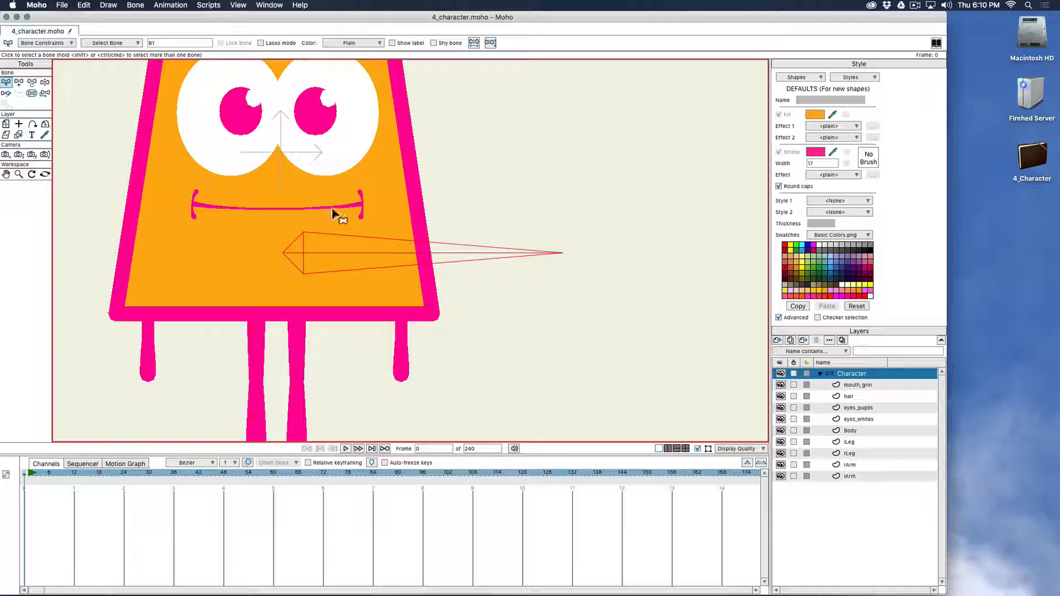
pyautogui.moveTo(367, 182); pyautogui.dragTo(443, 263)
pyautogui.moveTo(431, 206); pyautogui.dragTo(460, 220)
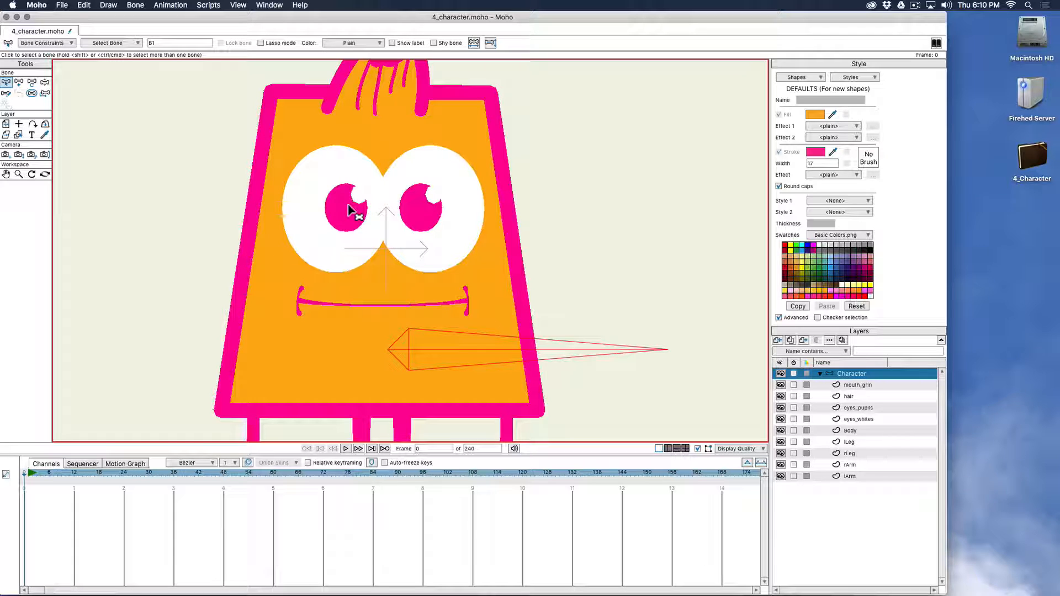
pyautogui.press('a')
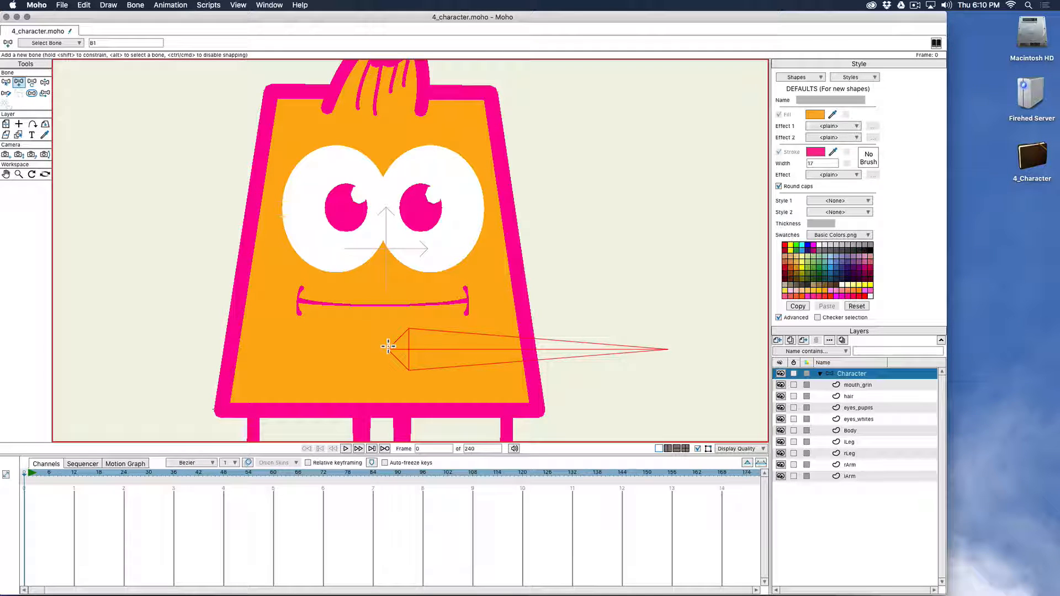
pyautogui.moveTo(388, 349); pyautogui.dragTo(383, 95)
pyautogui.hscroll(3, 433, 148)
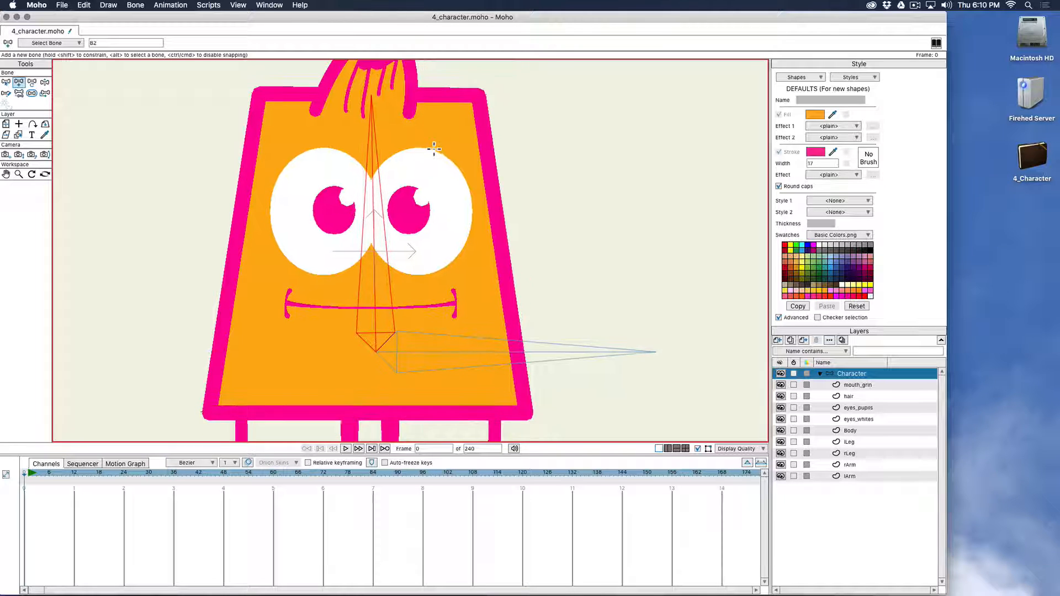
pyautogui.hscroll(3, 452, 179)
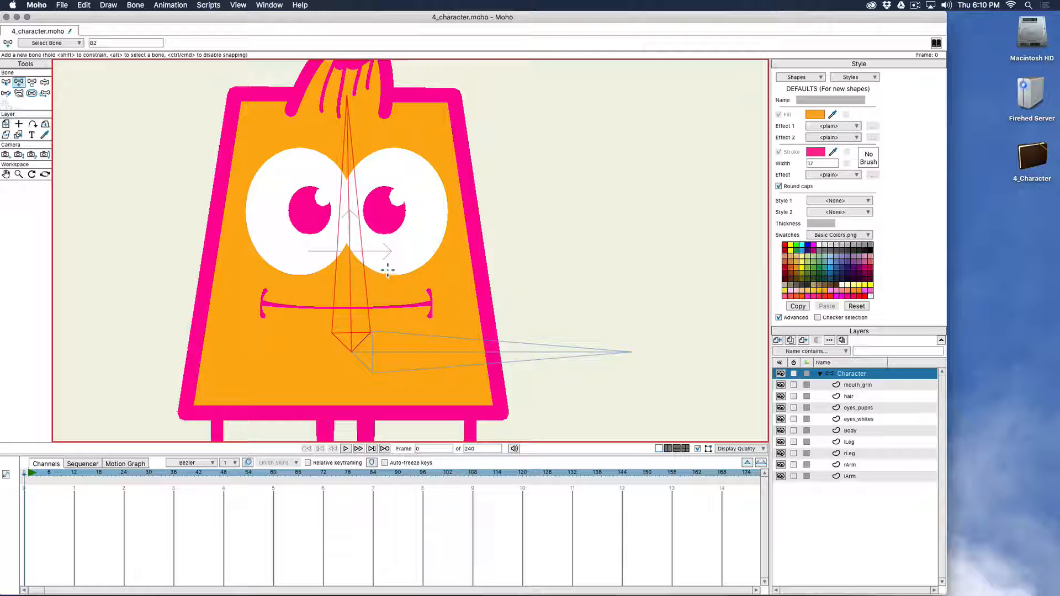
# Step: Examine the parent link between the vertical bone and the horizontal bone with the Reparent Bone tool
pyautogui.press('p')
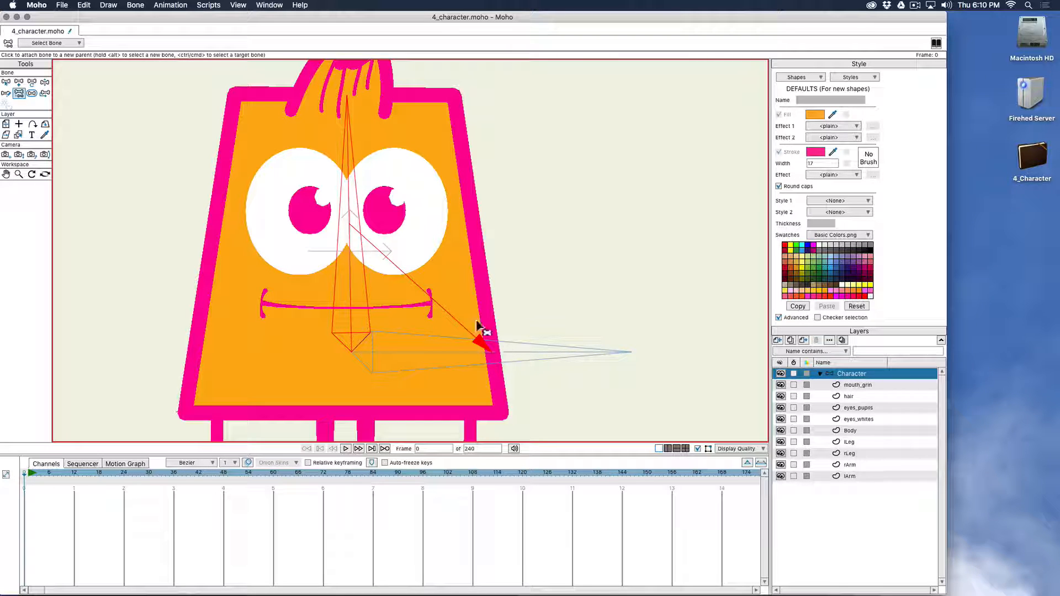
pyautogui.scroll(-3, 410, 265)
pyautogui.scroll(-2, 411, 266)
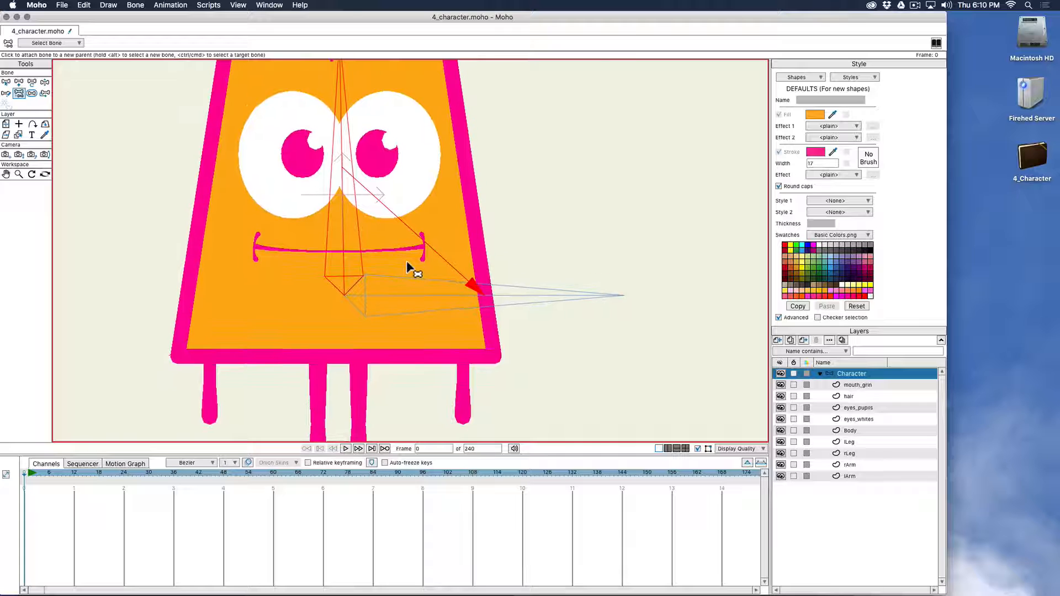
pyautogui.scroll(-2, 405, 236)
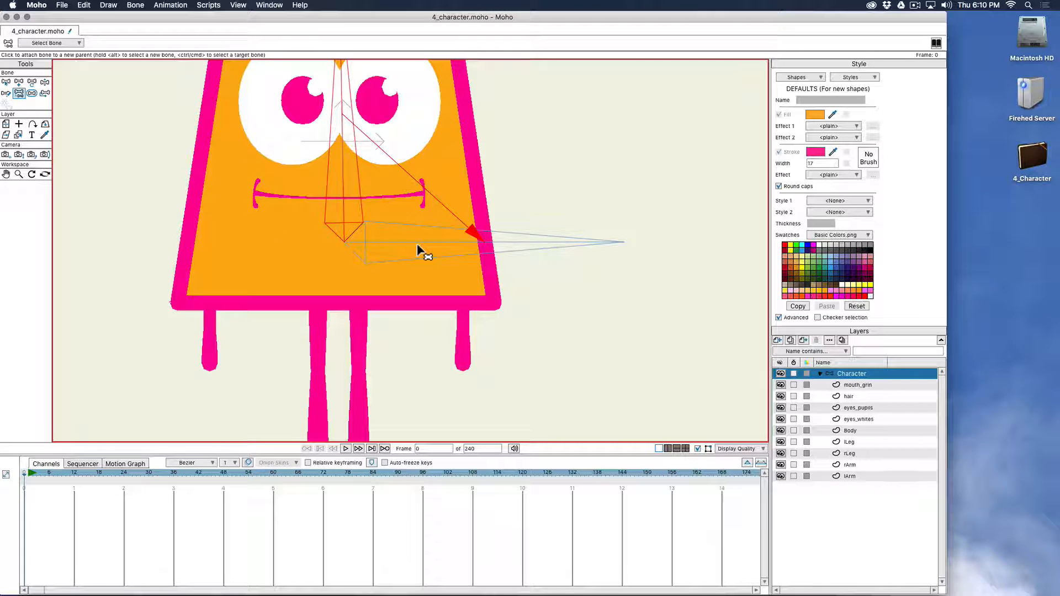
pyautogui.scroll(5, 426, 195)
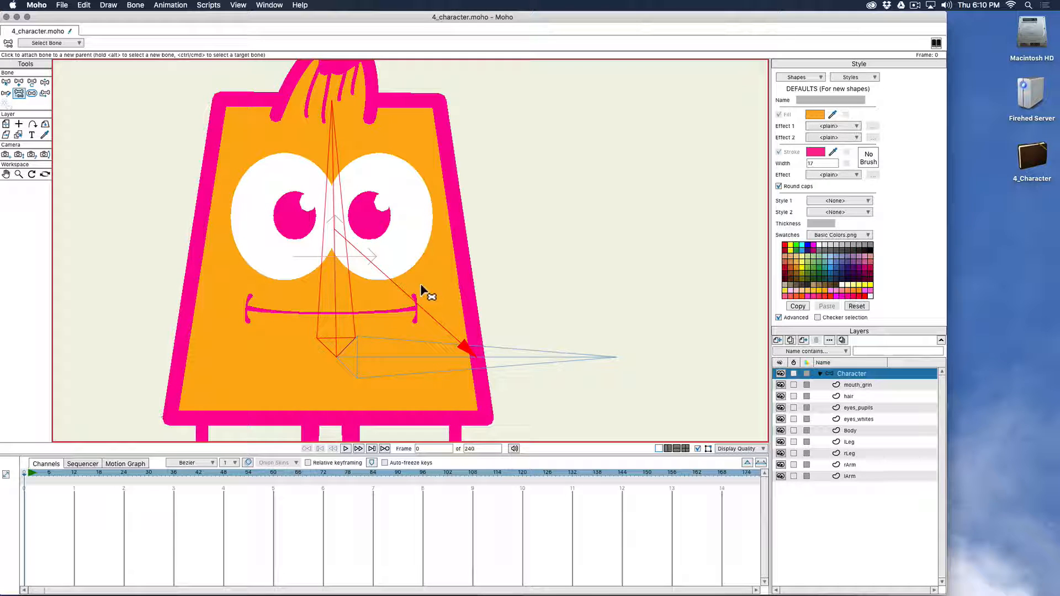
# Step: Select the vertical body bone and shorten it with Transform Bone to a length of about 0.56, ending just below the hair
pyautogui.press('b')
pyautogui.click(393, 182)
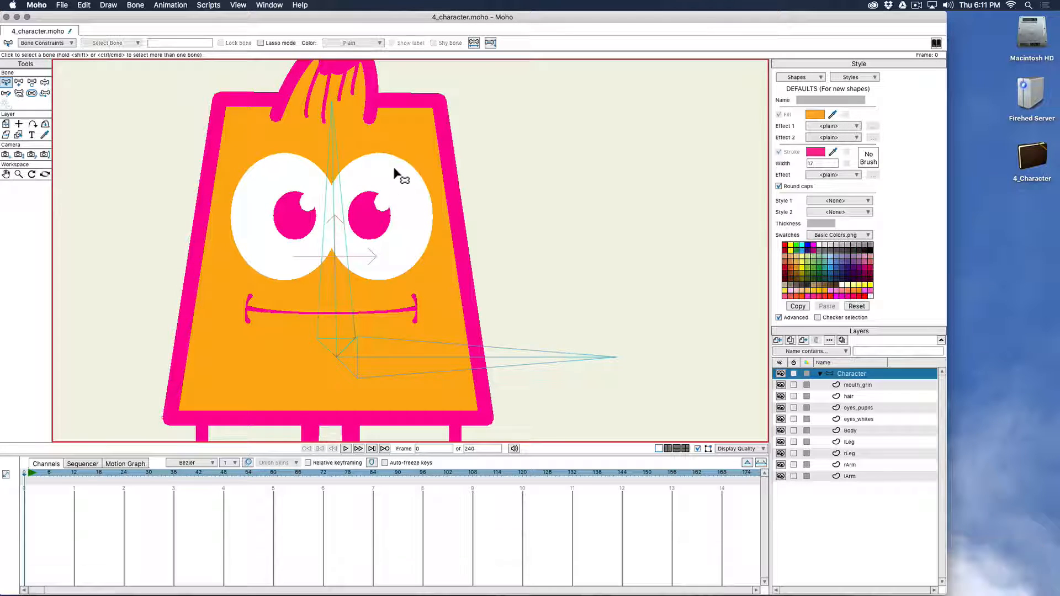
pyautogui.scroll(3, 408, 166)
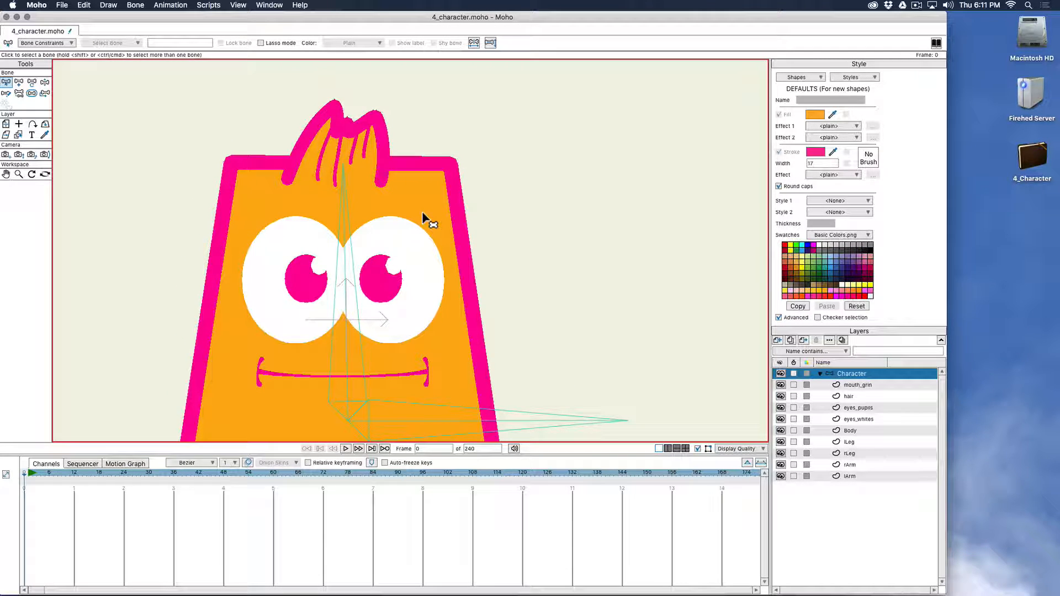
pyautogui.moveTo(413, 369)
pyautogui.mouseDown()
pyautogui.moveTo(415, 348)
pyautogui.moveTo(414, 368)
pyautogui.mouseUp()
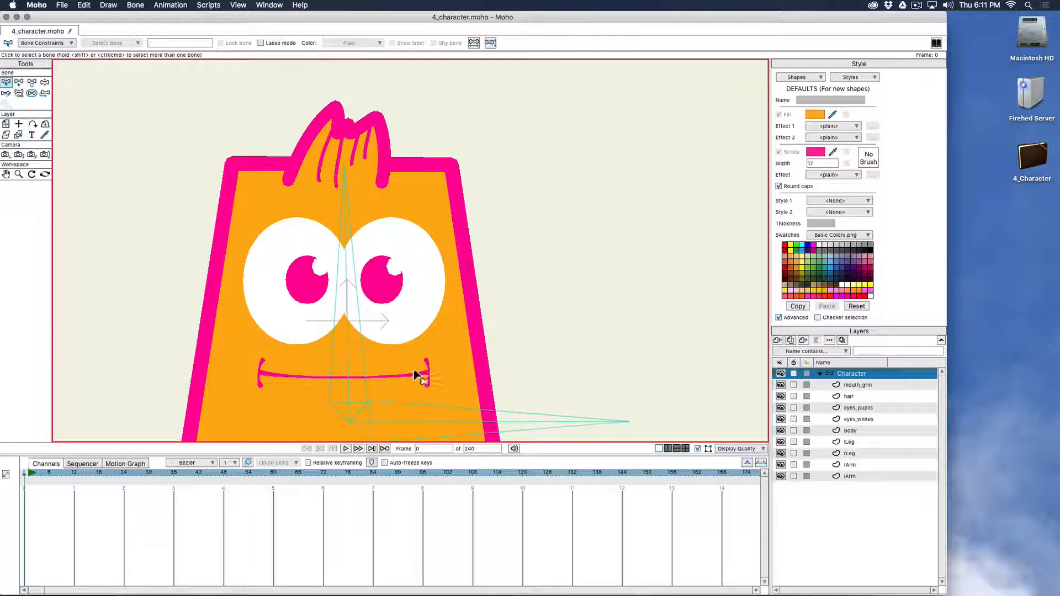
pyautogui.scroll(2, 415, 375)
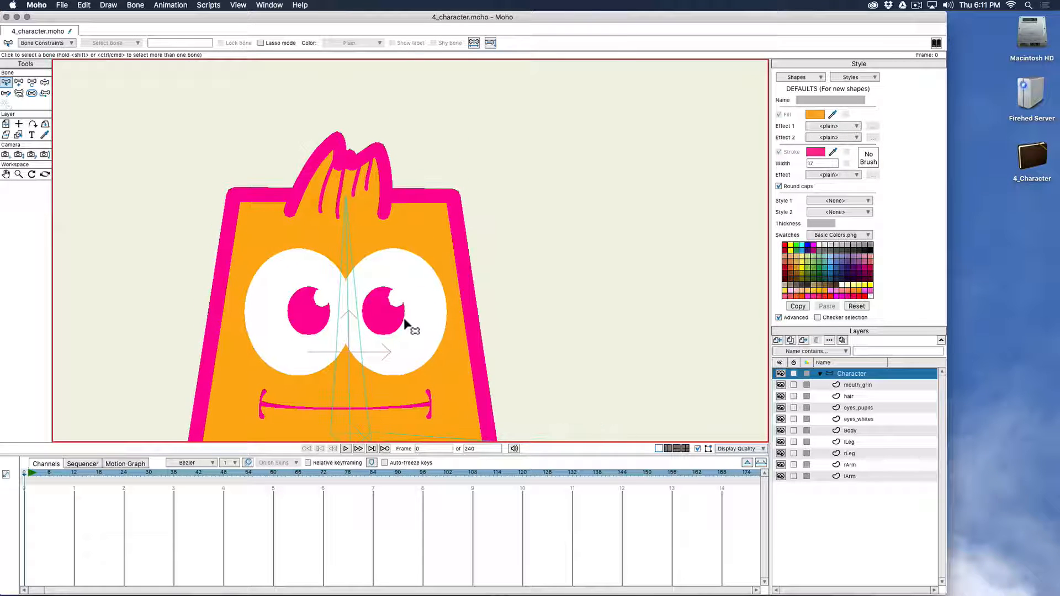
pyautogui.click(346, 216)
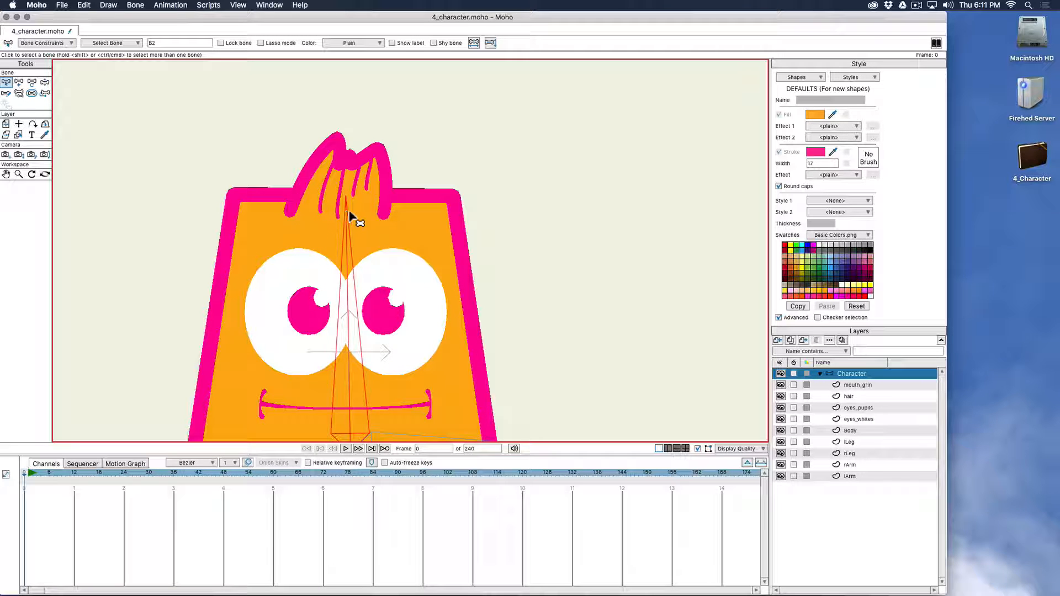
pyautogui.press('t')
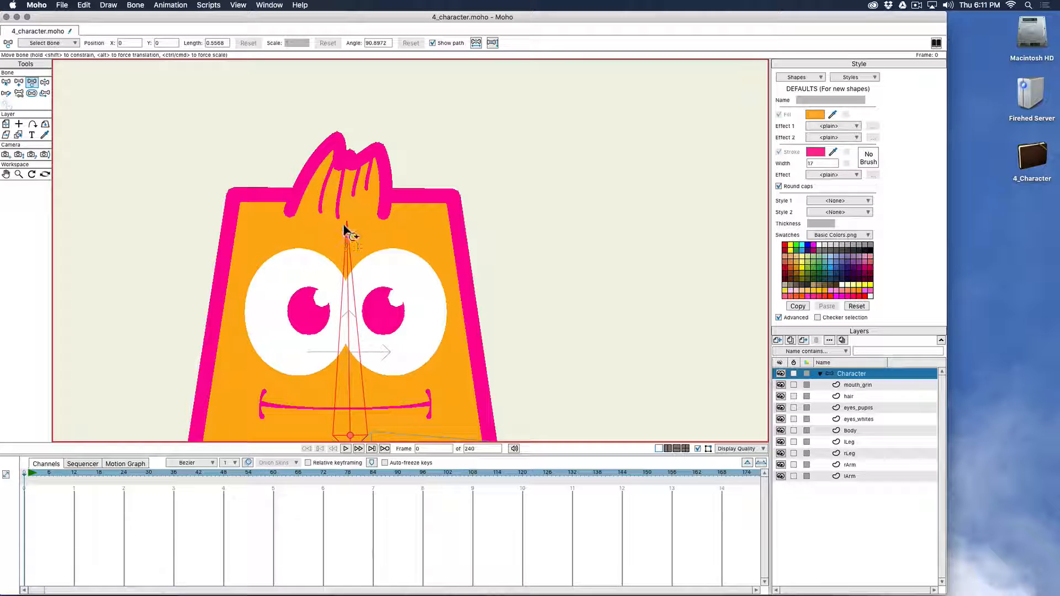
# Step: Add two short bones chained upward from the vertical body bone's tip through the hair
pyautogui.press('a')
pyautogui.moveTo(349, 219); pyautogui.dragTo(360, 120)
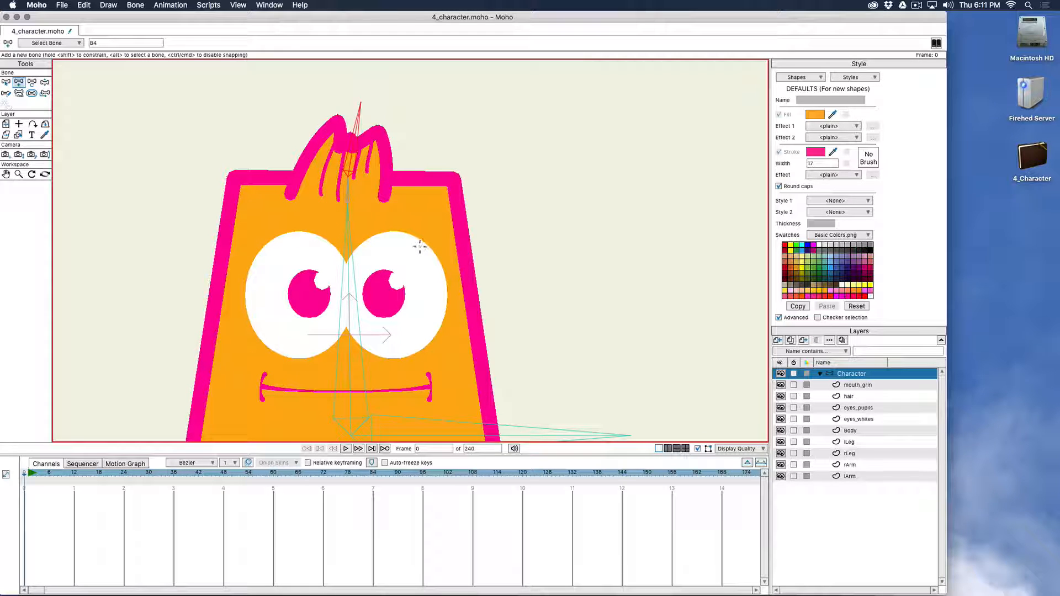
# Step: Select the lower hair bone and examine the parent links along the hair and body bones with the Reparent Bone tool
pyautogui.press('p')
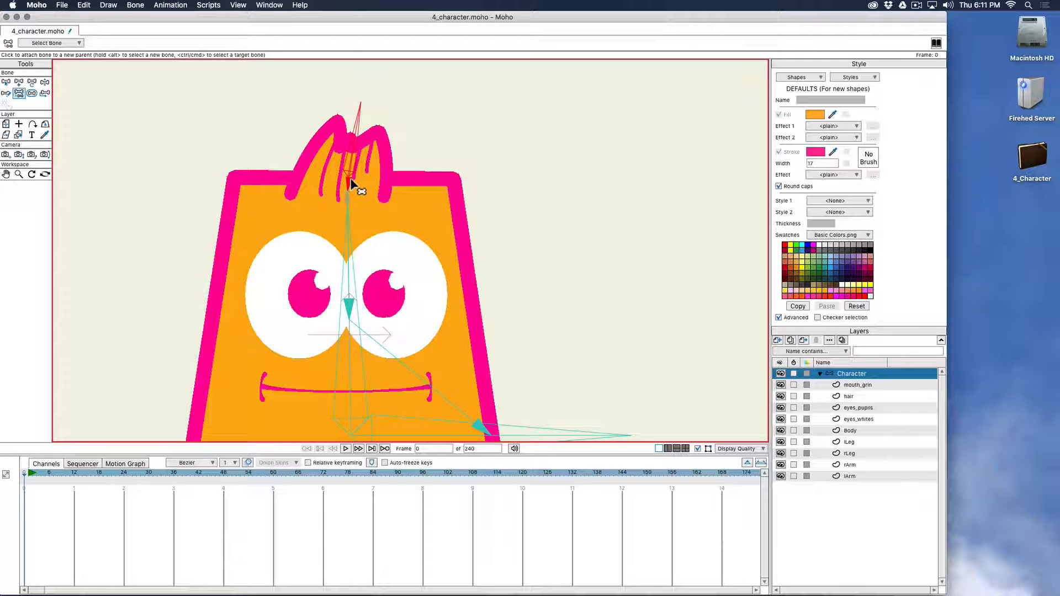
pyautogui.press('b')
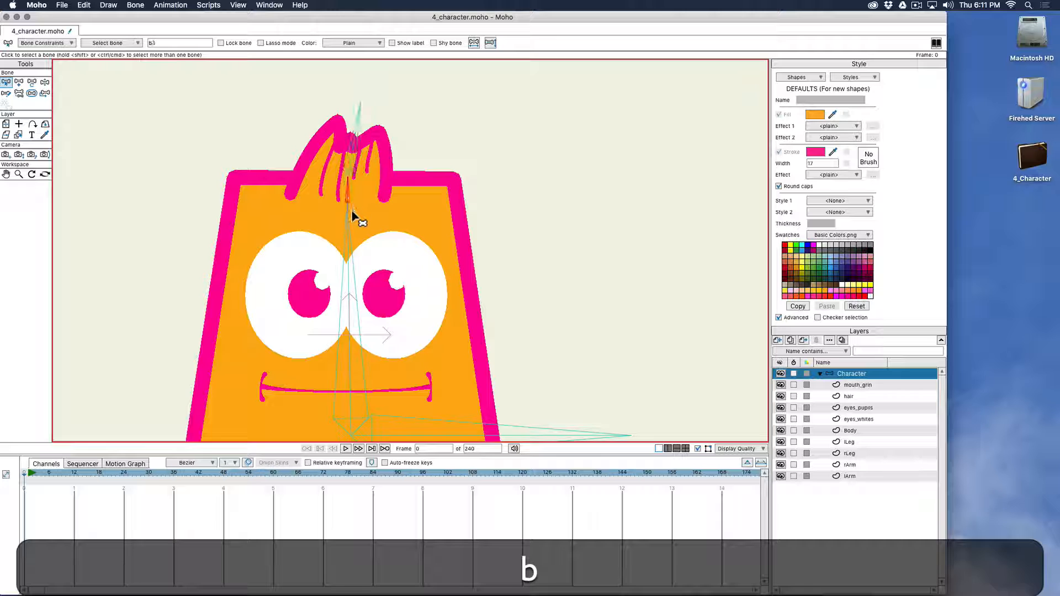
pyautogui.press('p')
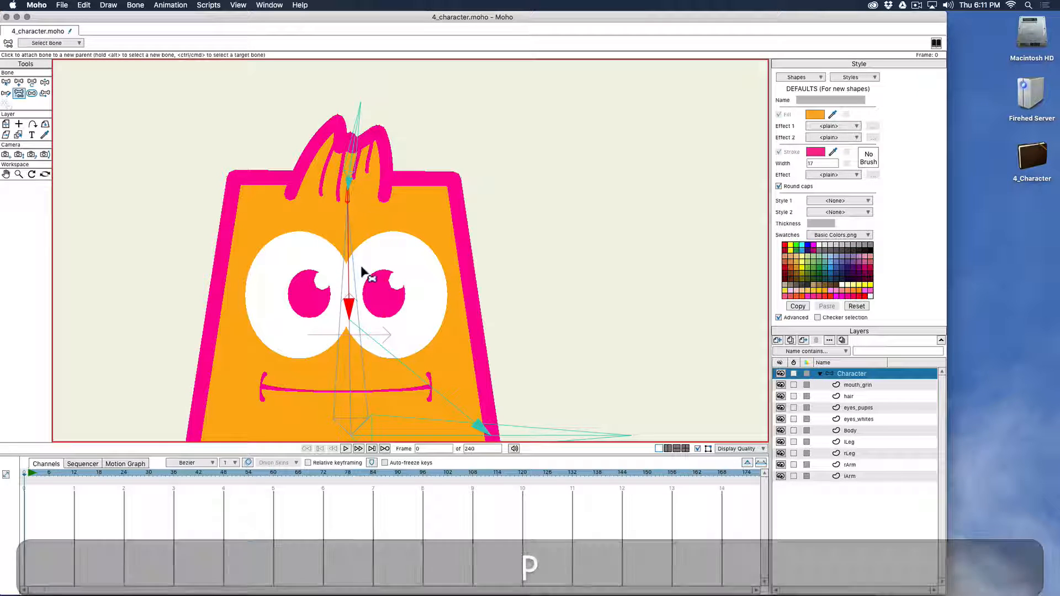
# Step: Add two chained bones down the arm on the left side of the drawing, with the vertical body bone as parent
pyautogui.click(413, 329)
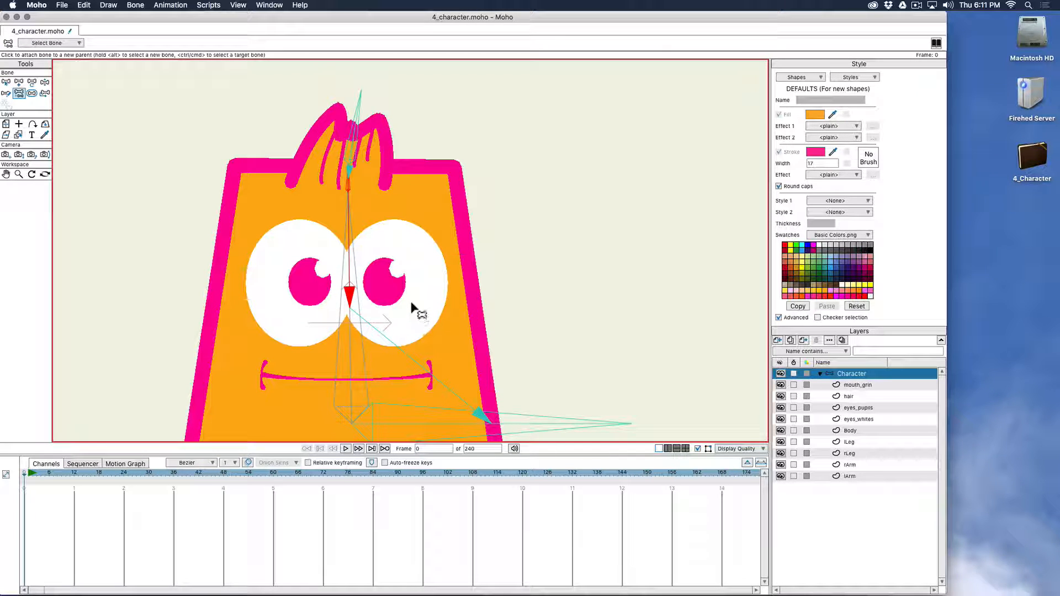
pyautogui.press('b')
pyautogui.scroll(-5, 406, 311)
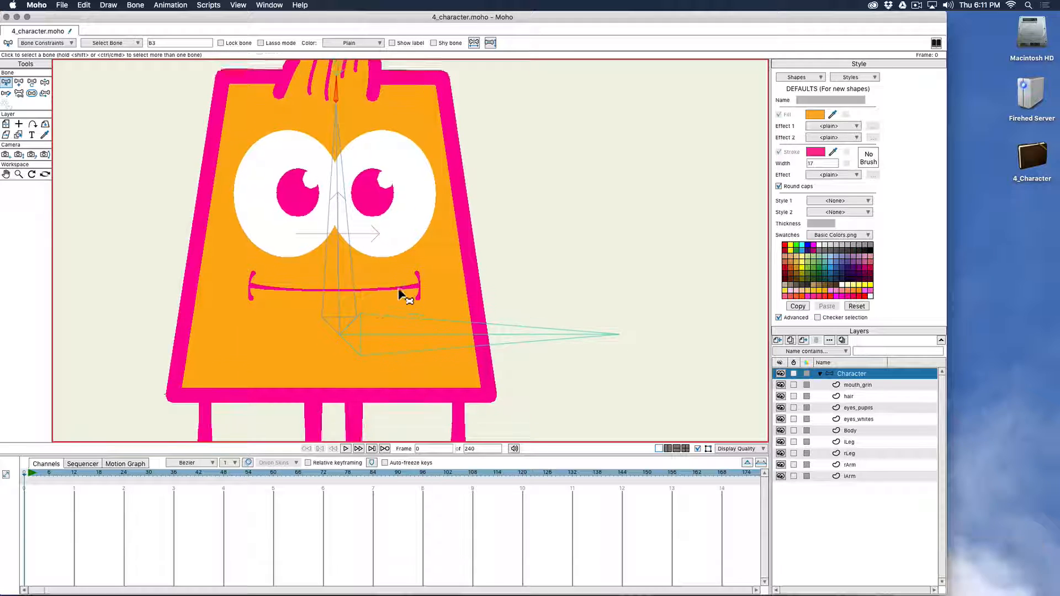
pyautogui.click(340, 303)
pyautogui.scroll(-4, 386, 287)
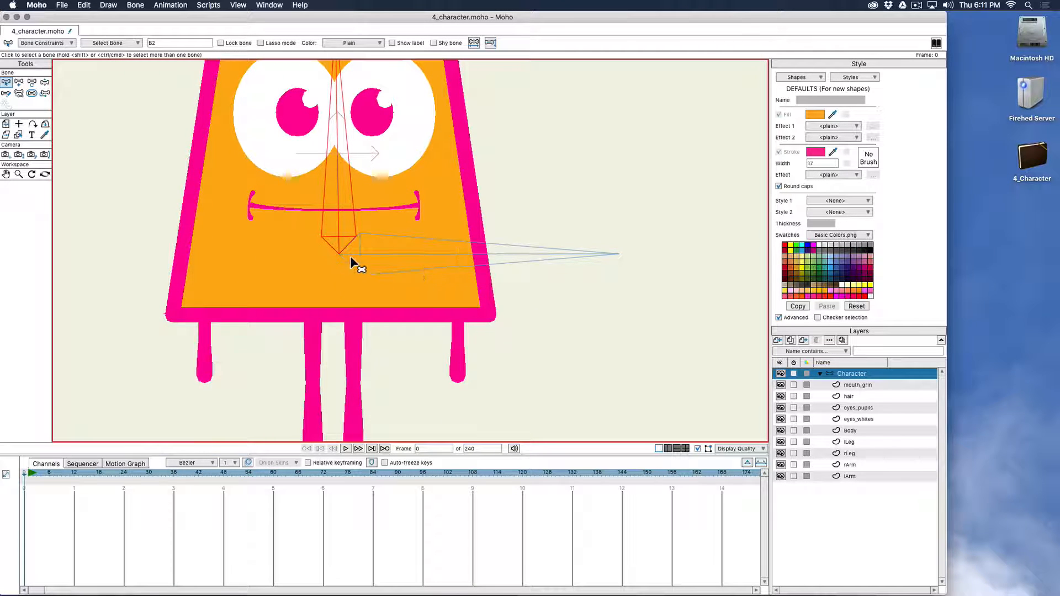
pyautogui.scroll(-3, 351, 259)
pyautogui.scroll(-1, 339, 301)
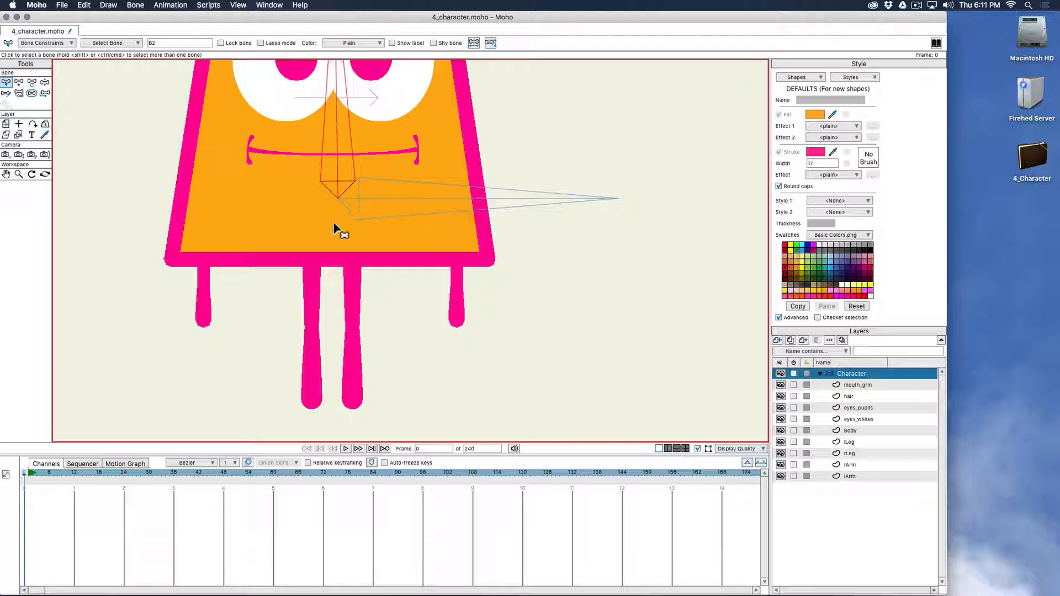
pyautogui.scroll(1, 337, 243)
pyautogui.scroll(4, 380, 193)
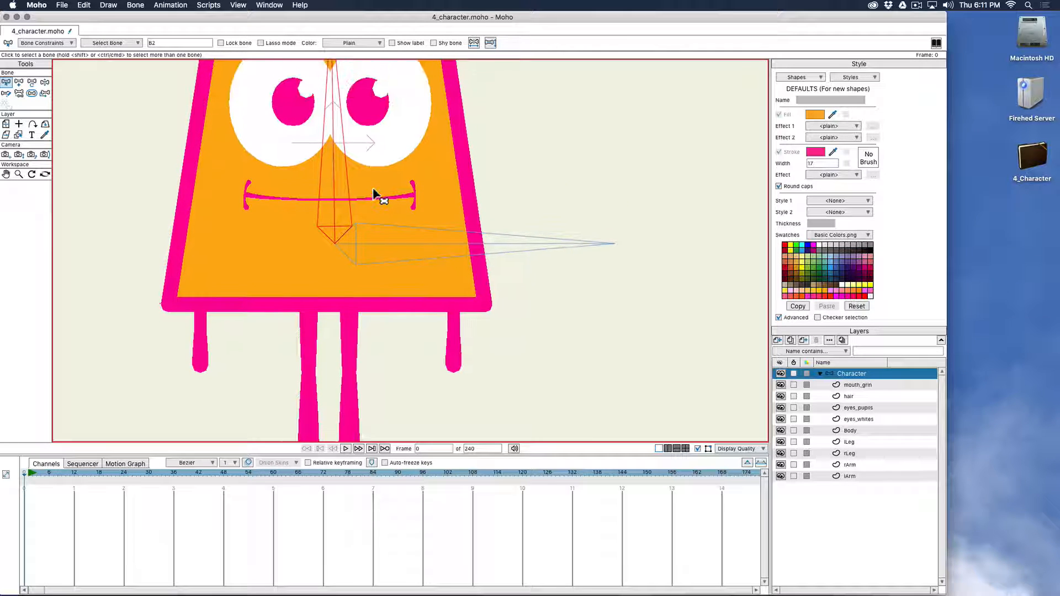
pyautogui.press('a')
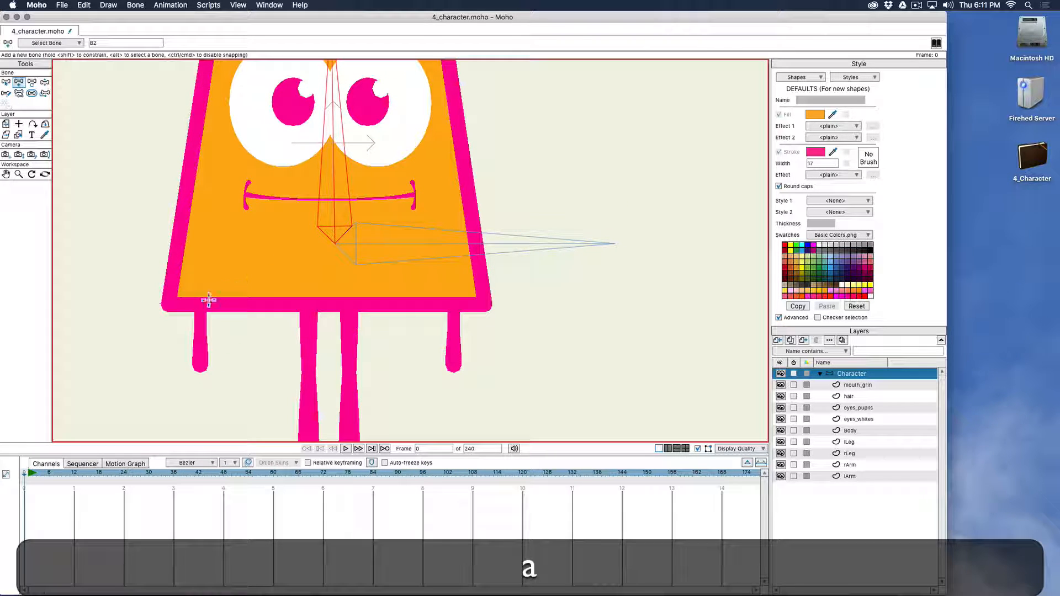
pyautogui.moveTo(201, 310); pyautogui.dragTo(200, 342)
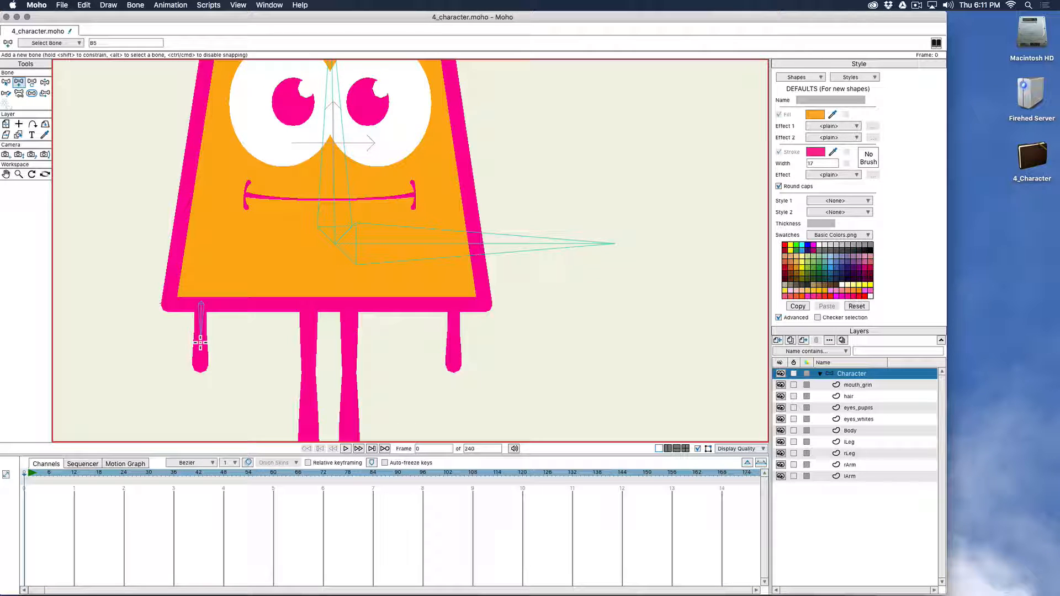
pyautogui.click(201, 373)
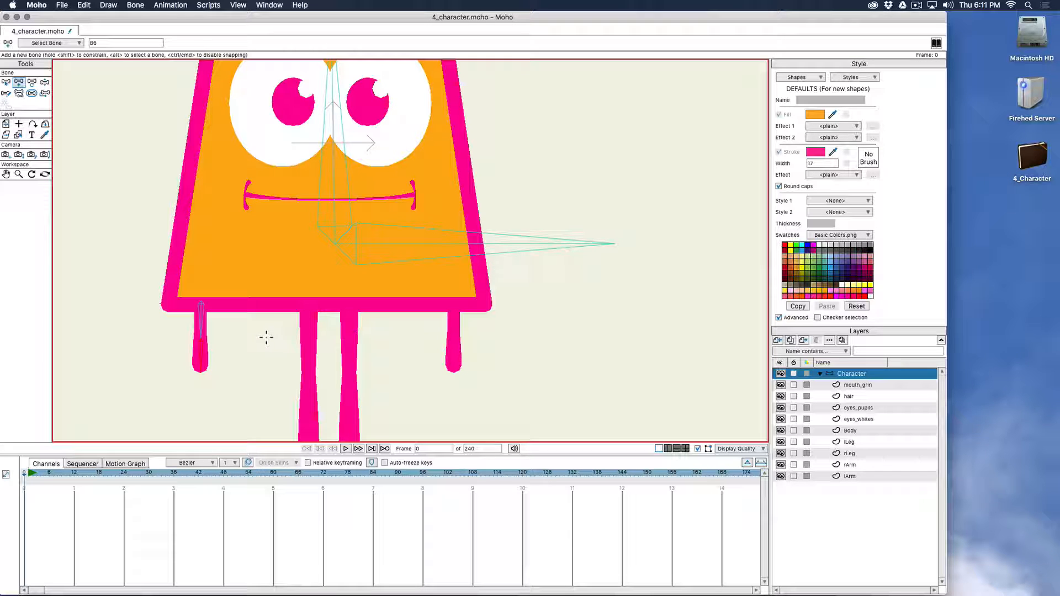
# Step: Add two chained bones down the opposite arm, parented to the vertical body bone, and check the parent links
pyautogui.press('b')
pyautogui.click(334, 202)
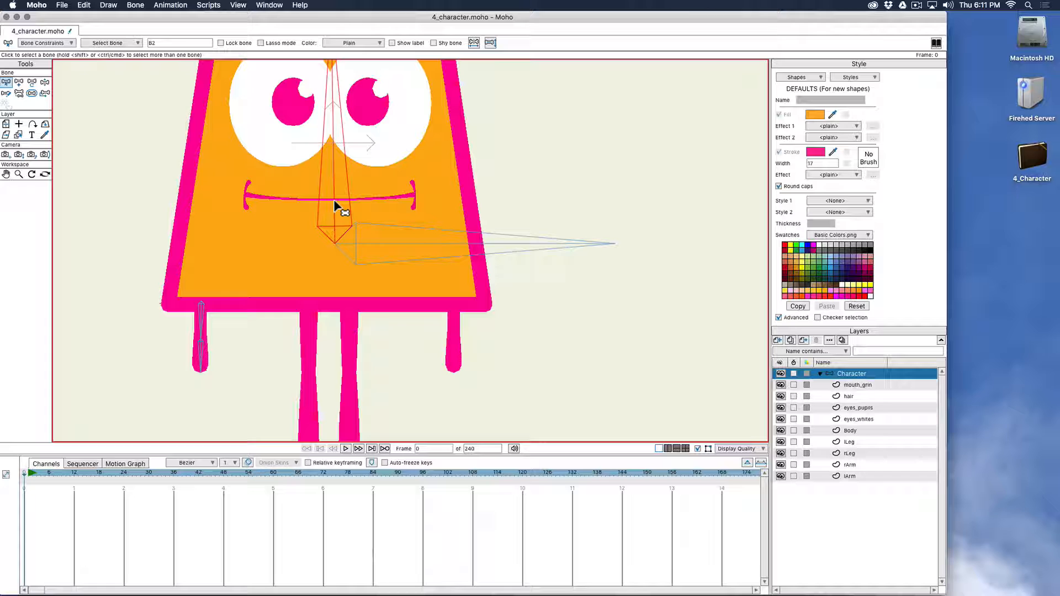
pyautogui.press('a')
pyautogui.moveTo(457, 305); pyautogui.dragTo(453, 366)
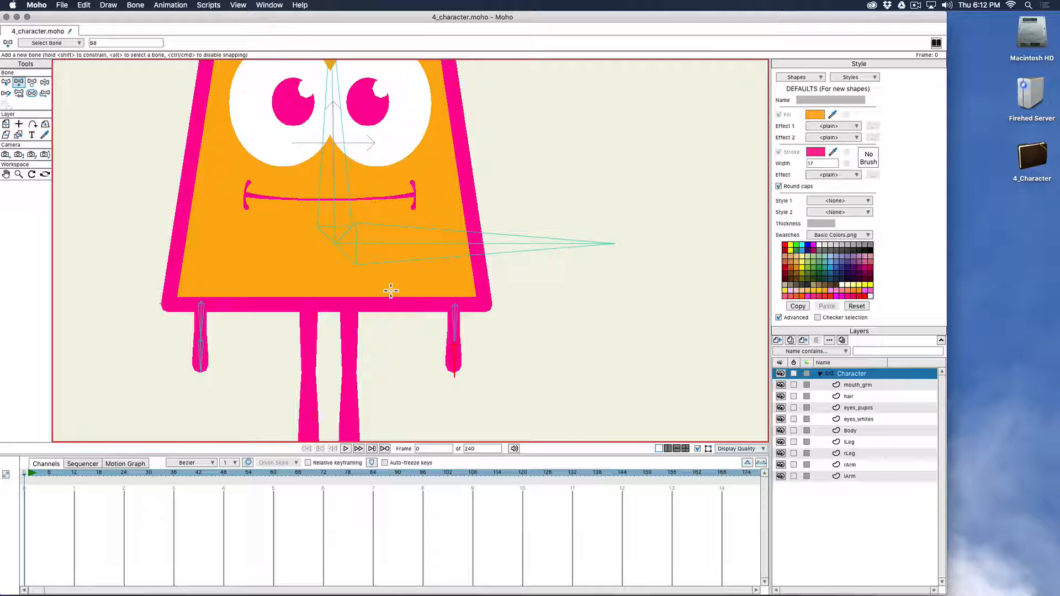
pyautogui.press('p')
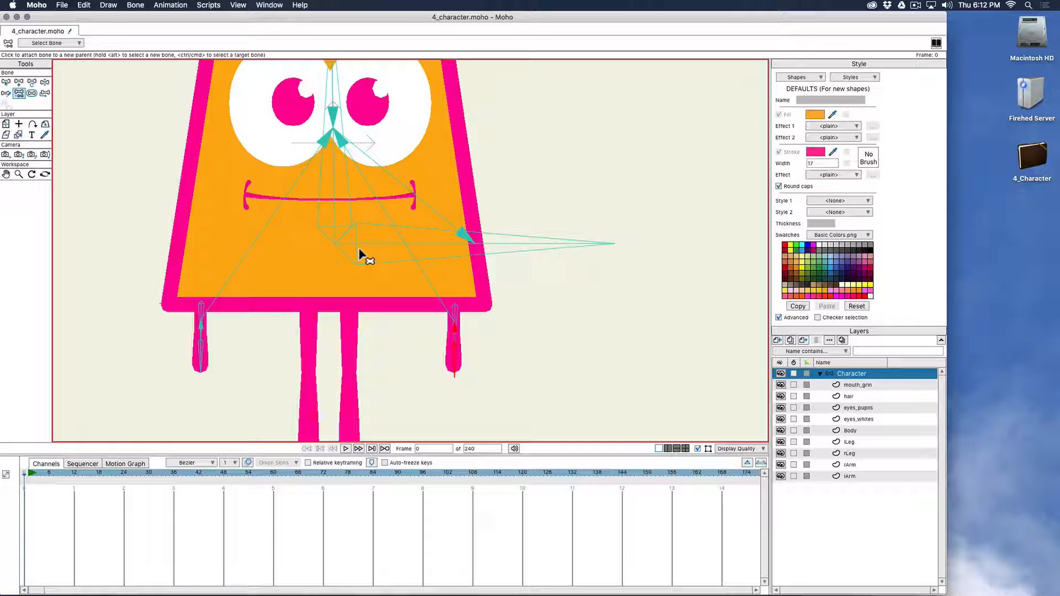
pyautogui.press('b')
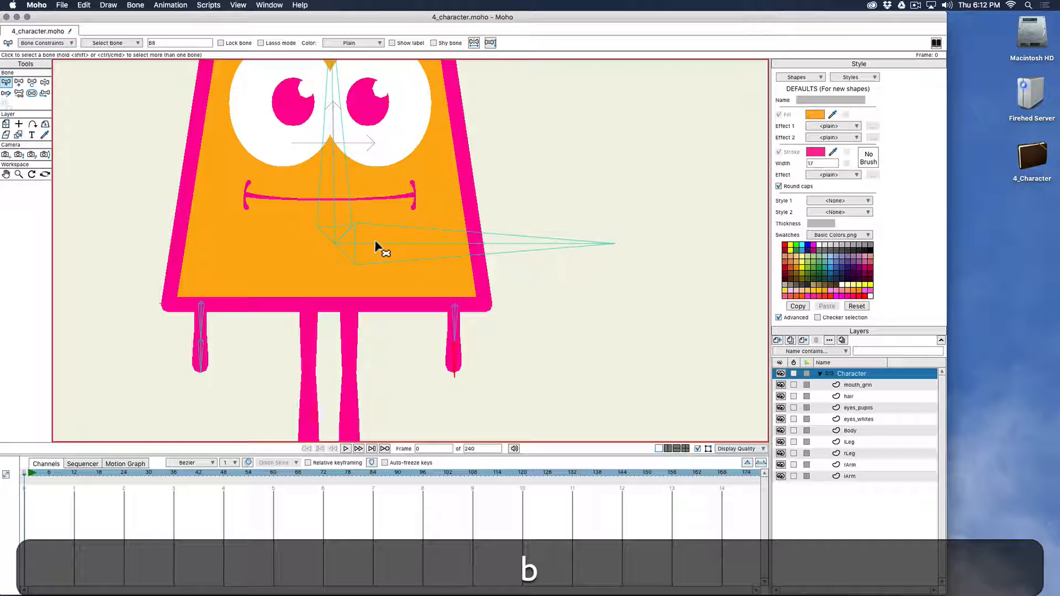
# Step: Add two chained bones down the leg on the right side of the drawing, parented to the horizontal root bone
pyautogui.click(378, 248)
pyautogui.scroll(-3, 381, 309)
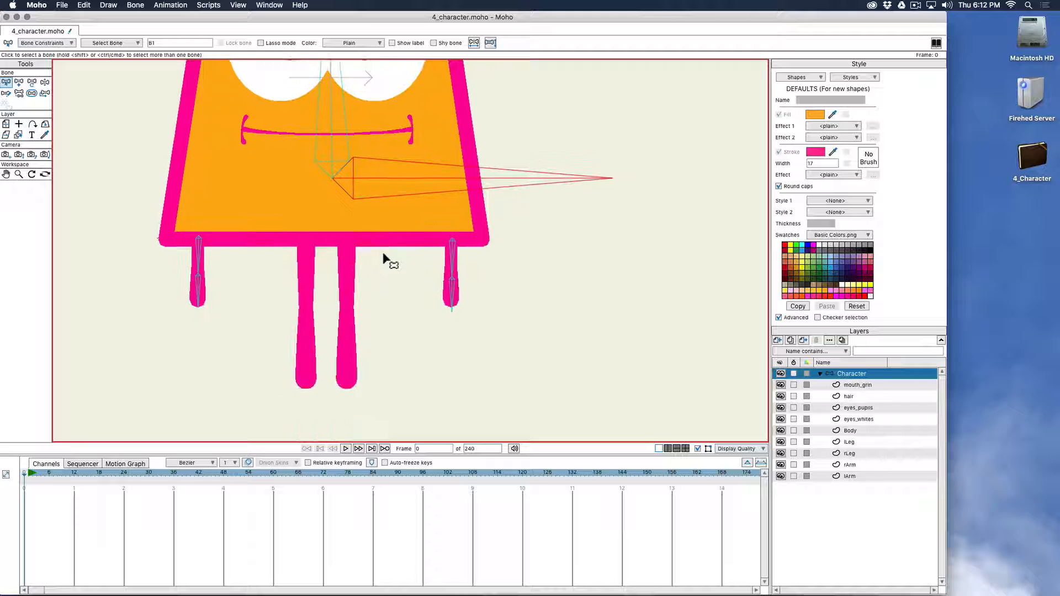
pyautogui.press('a')
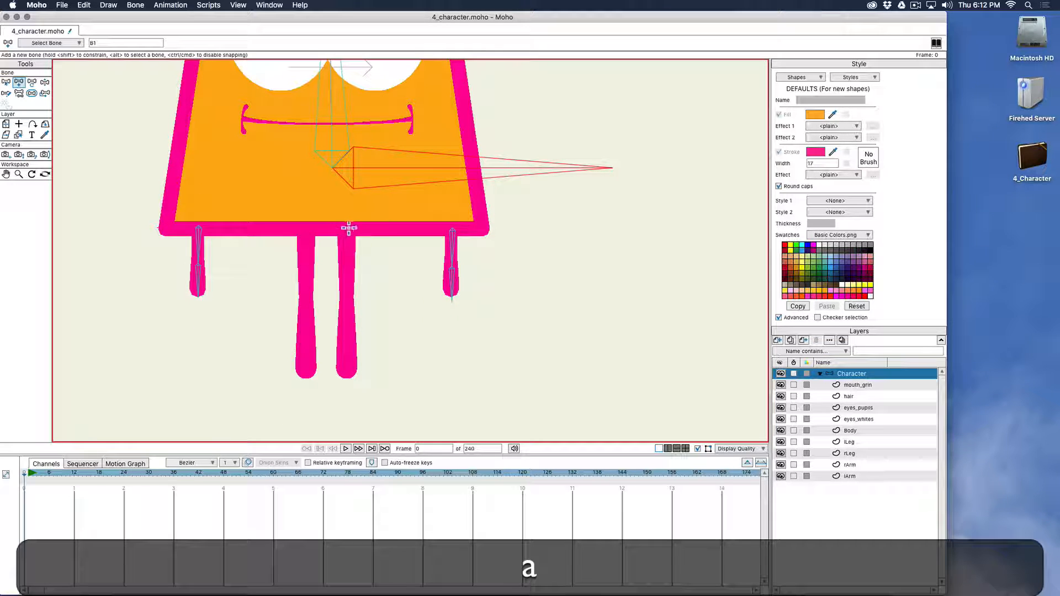
pyautogui.moveTo(345, 230); pyautogui.dragTo(346, 378)
# Step: Add two chained bones down the other leg, with the horizontal root bone as parent
pyautogui.press('b')
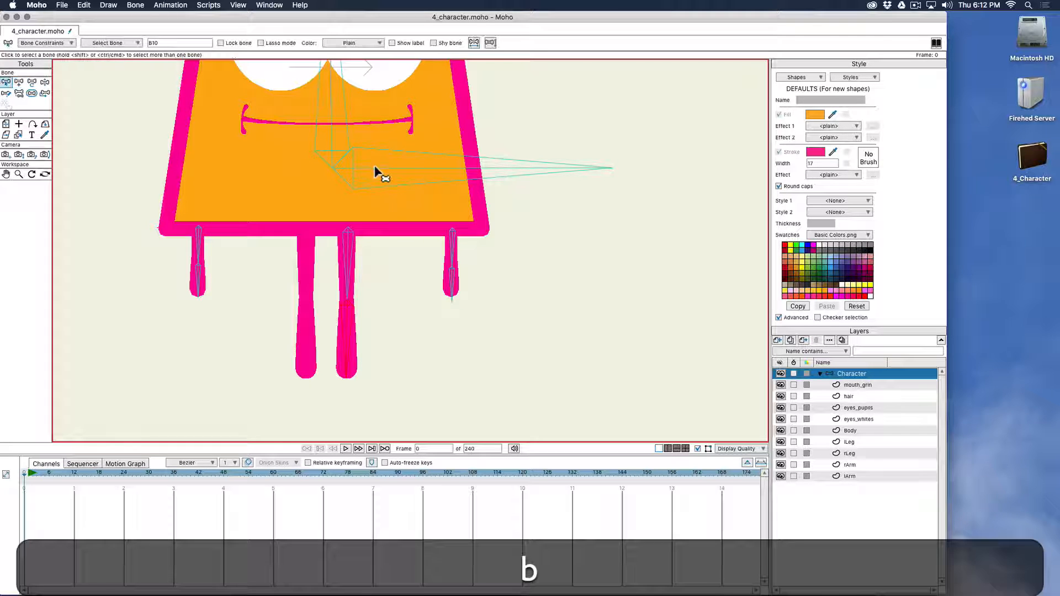
pyautogui.click(374, 173)
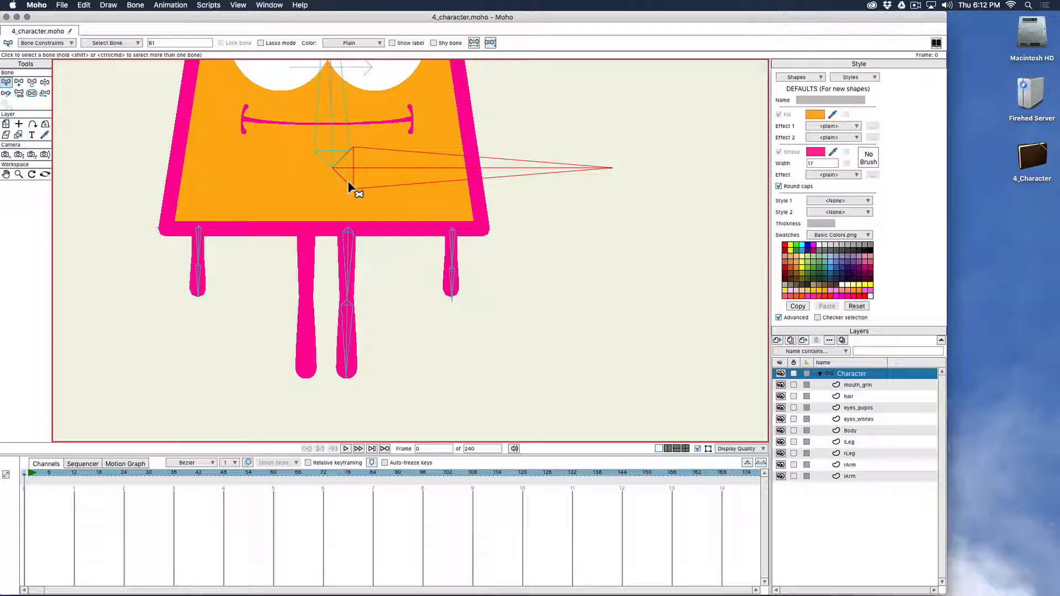
pyautogui.press('a')
pyautogui.click(306, 241)
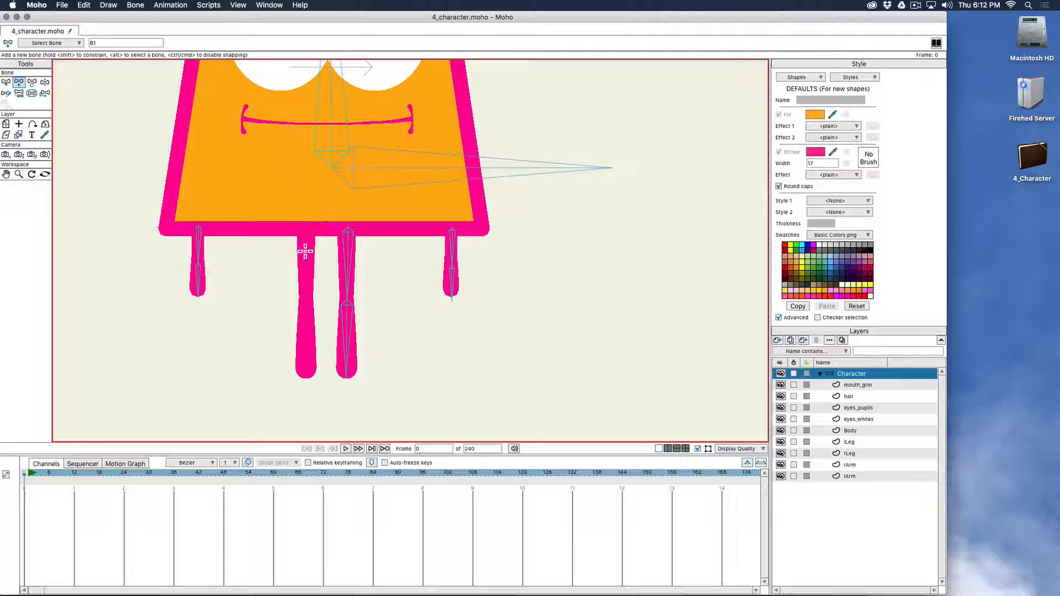
pyautogui.moveTo(304, 300); pyautogui.dragTo(305, 374)
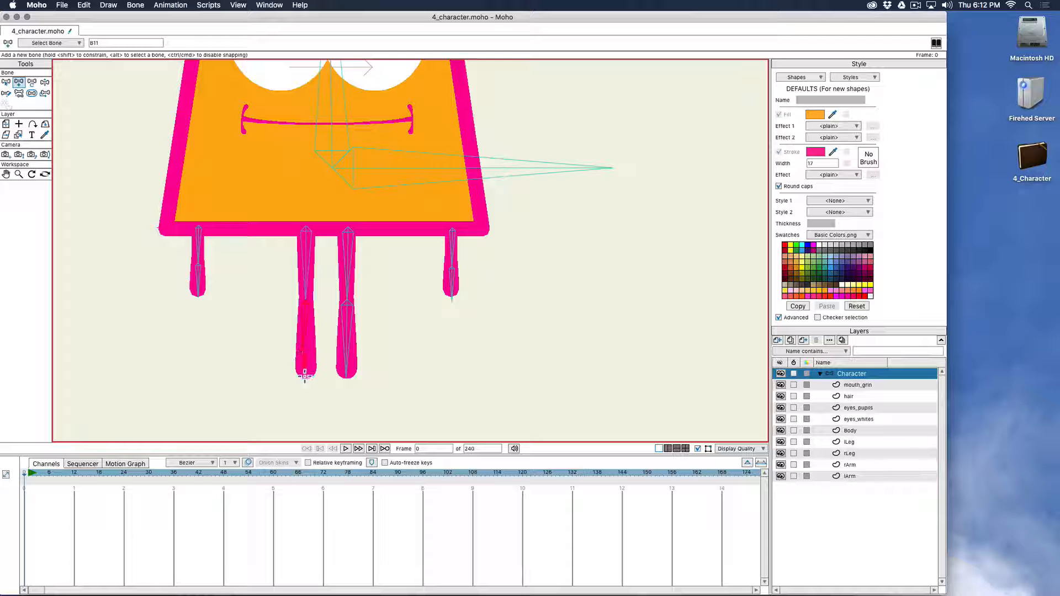
pyautogui.scroll(-3, 386, 314)
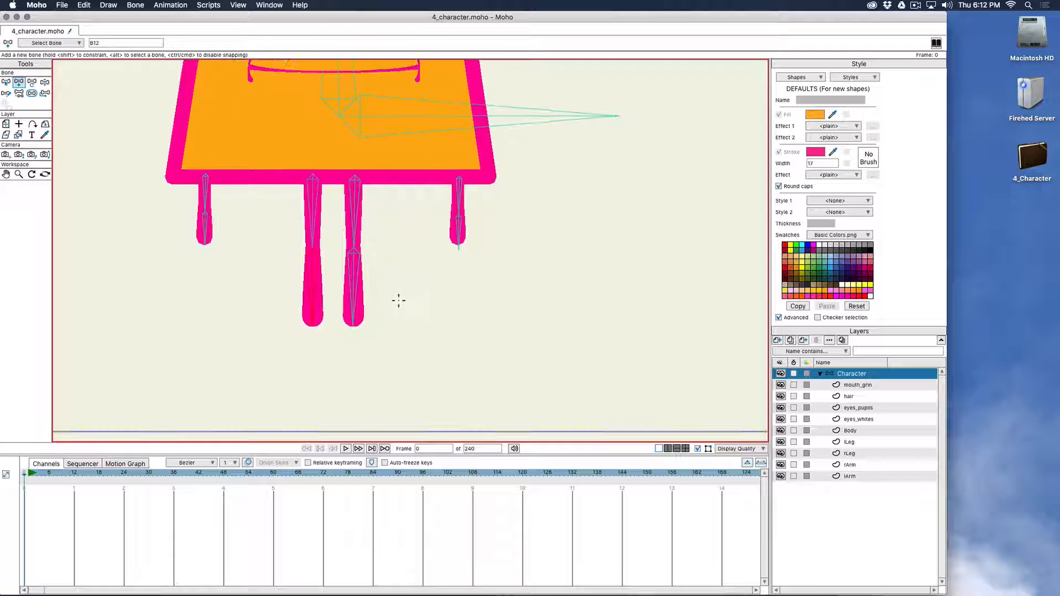
# Step: Place an unparented pin bone at the foot end of each leg, deselecting all bones before each one
pyautogui.press('b')
pyautogui.moveTo(393, 303); pyautogui.dragTo(407, 285)
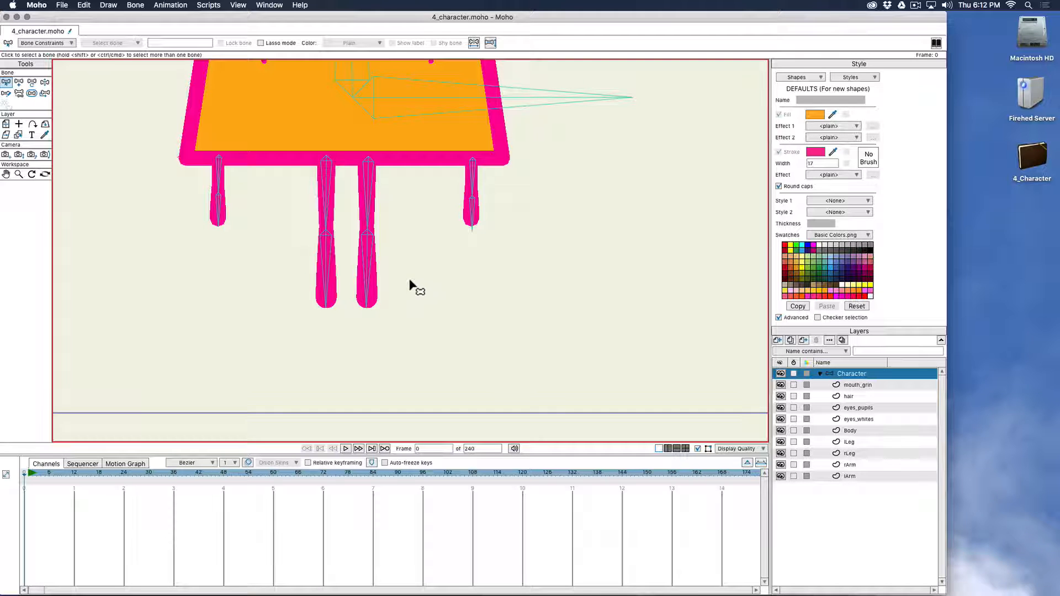
pyautogui.press('a')
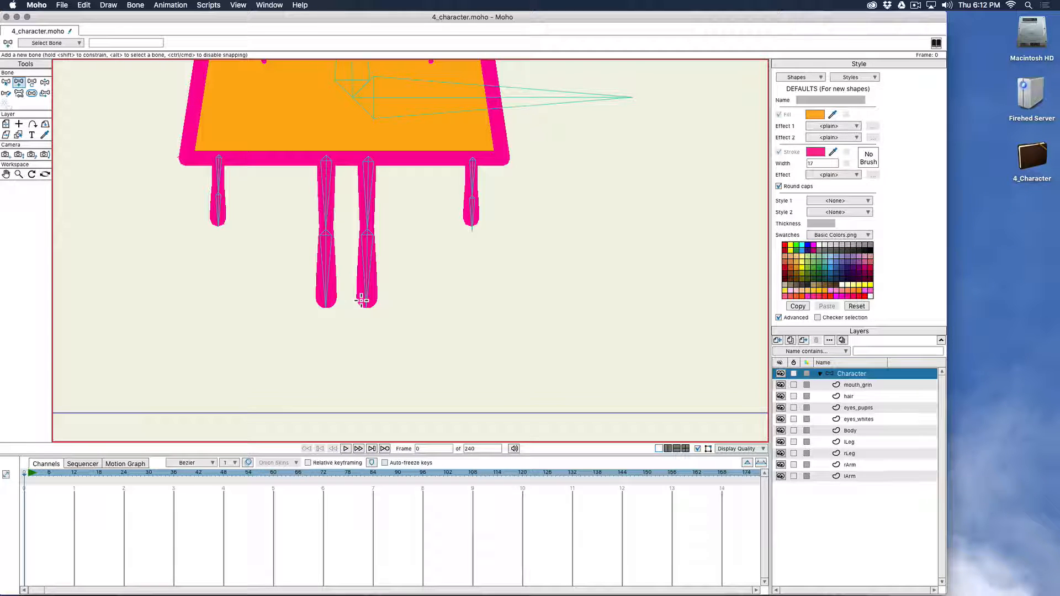
pyautogui.click(367, 311)
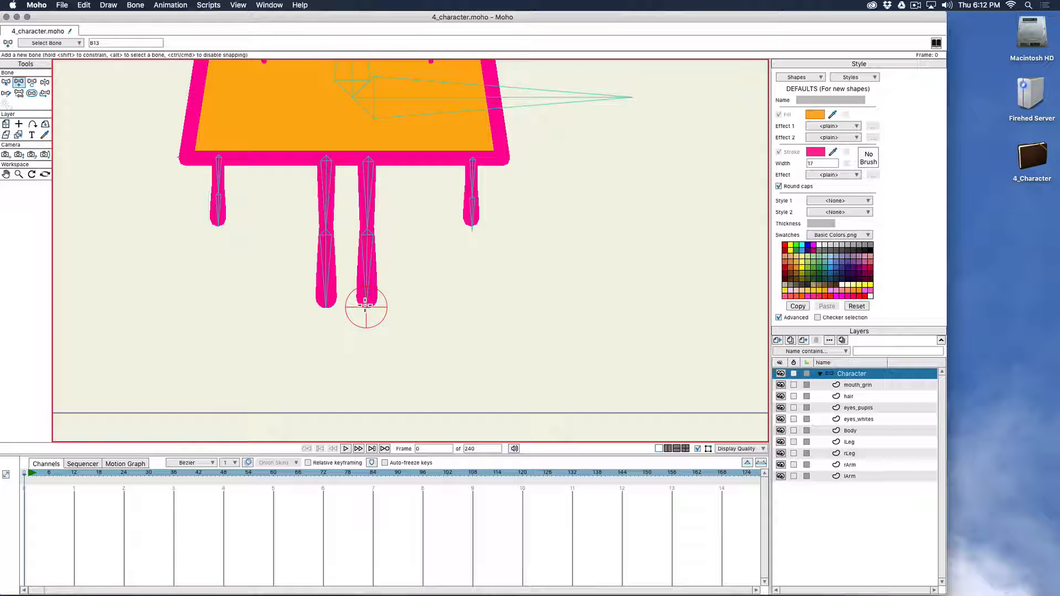
pyautogui.press('super+z')
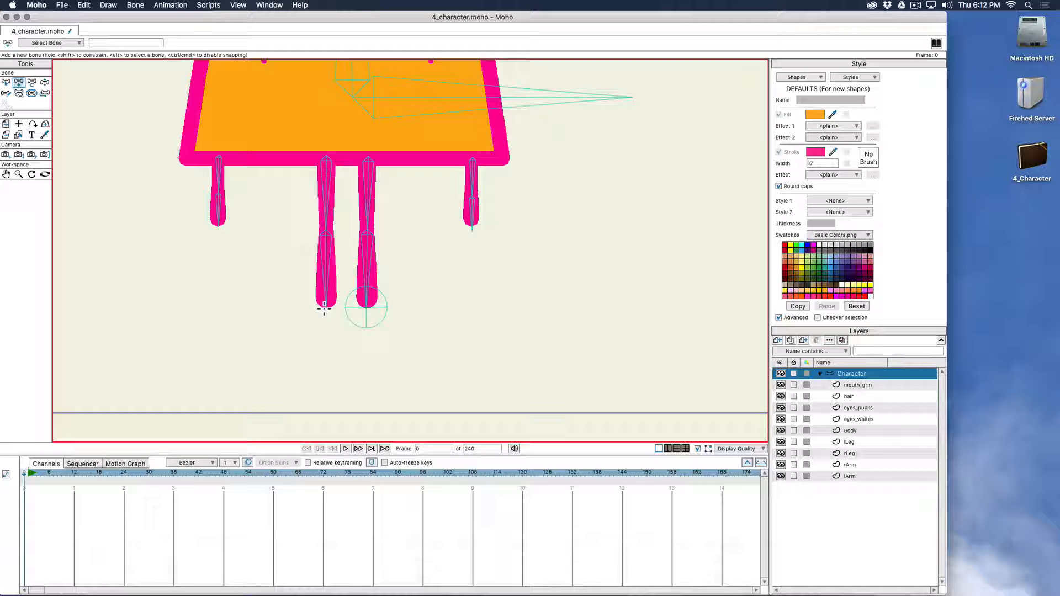
pyautogui.click(326, 308)
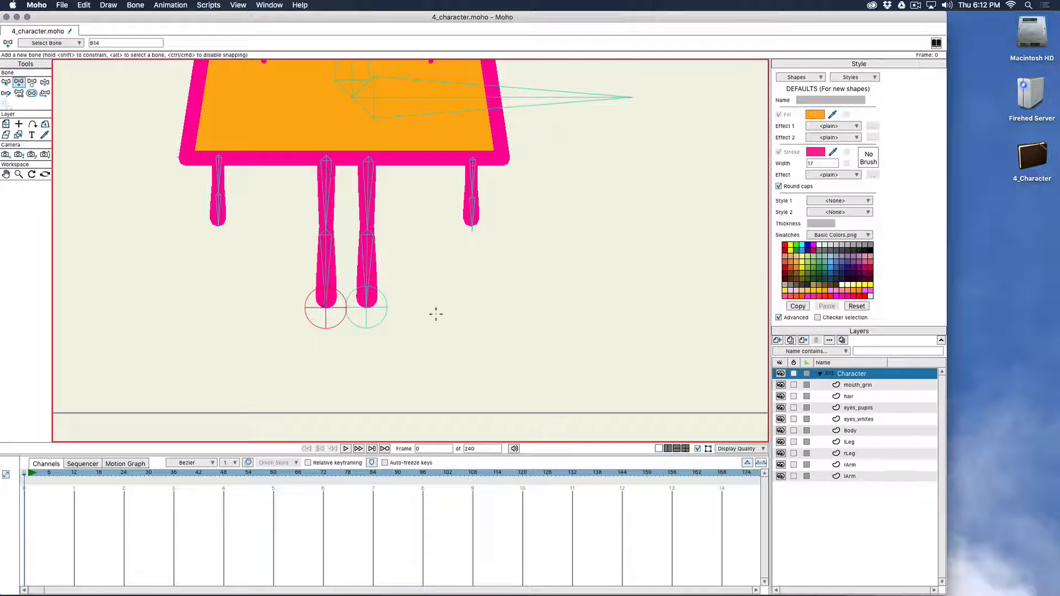
# Step: Examine the parent links between the bones across the whole character skeleton
pyautogui.moveTo(481, 252); pyautogui.dragTo(476, 303)
pyautogui.scroll(-1, 472, 300)
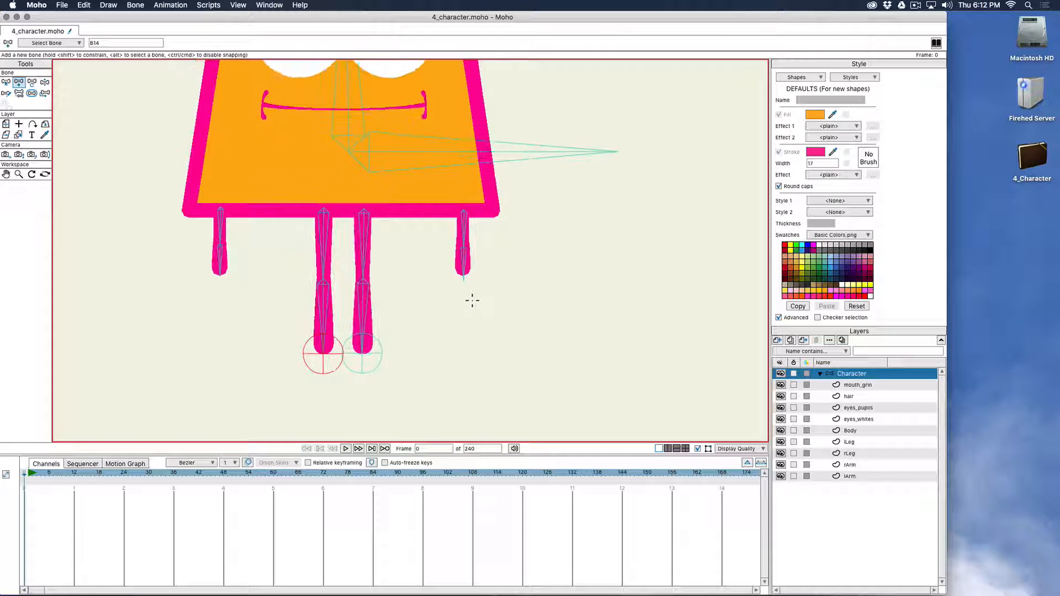
pyautogui.scroll(-2, 473, 299)
pyautogui.moveTo(492, 248); pyautogui.dragTo(448, 338)
pyautogui.scroll(-4, 448, 331)
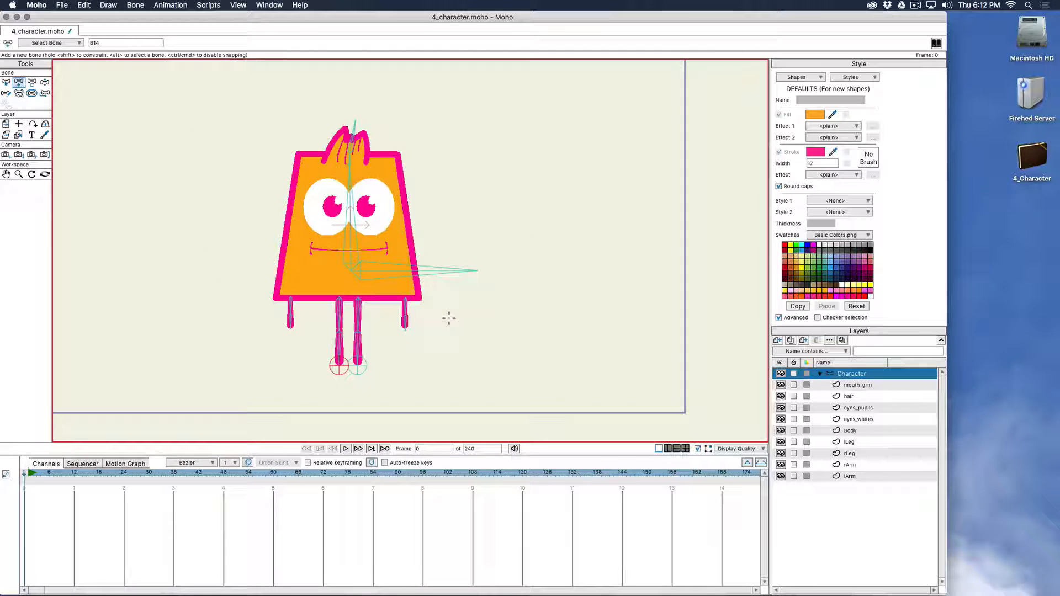
pyautogui.press('p')
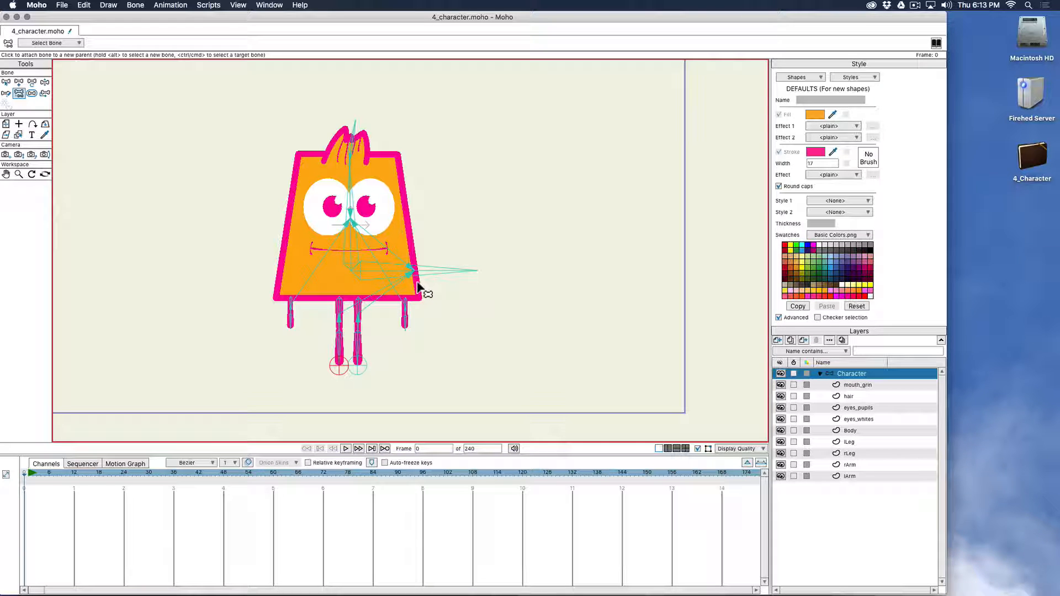
pyautogui.press('p')
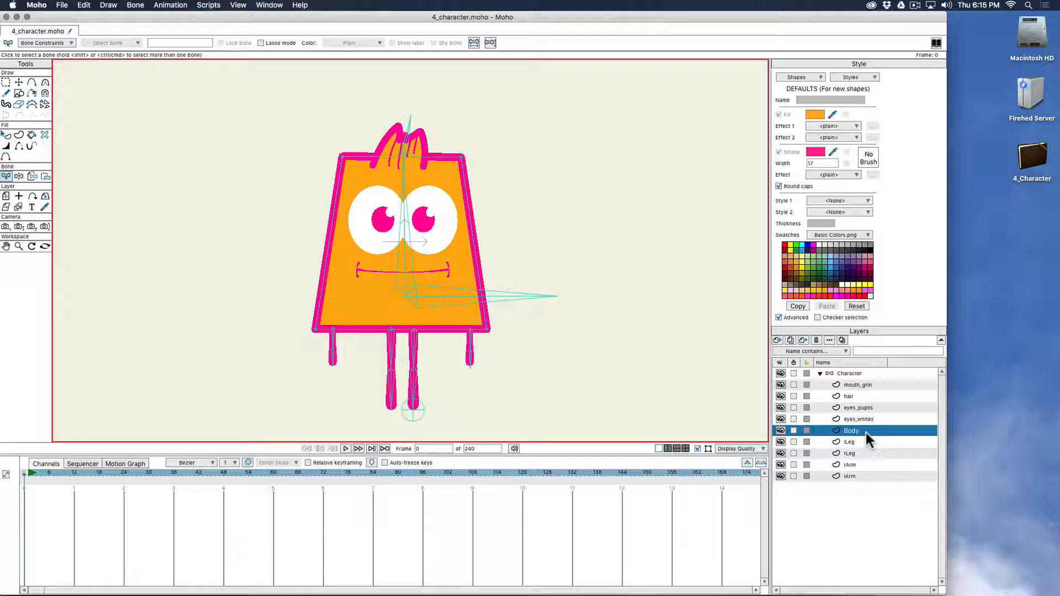
# Step: Bind the Body layer to the vertical body bone
pyautogui.click(35, 175)
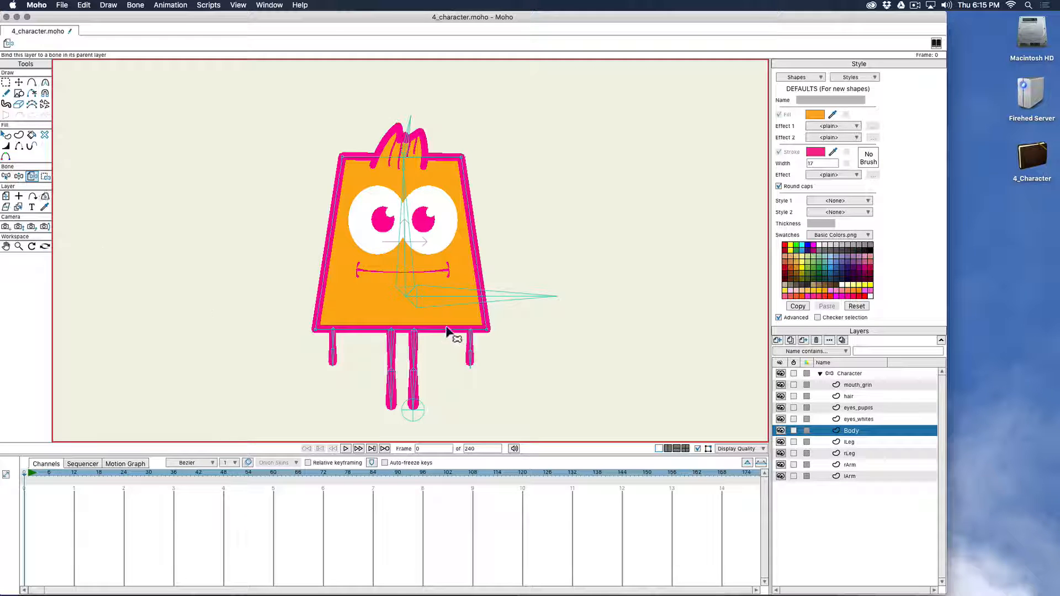
pyautogui.click(406, 260)
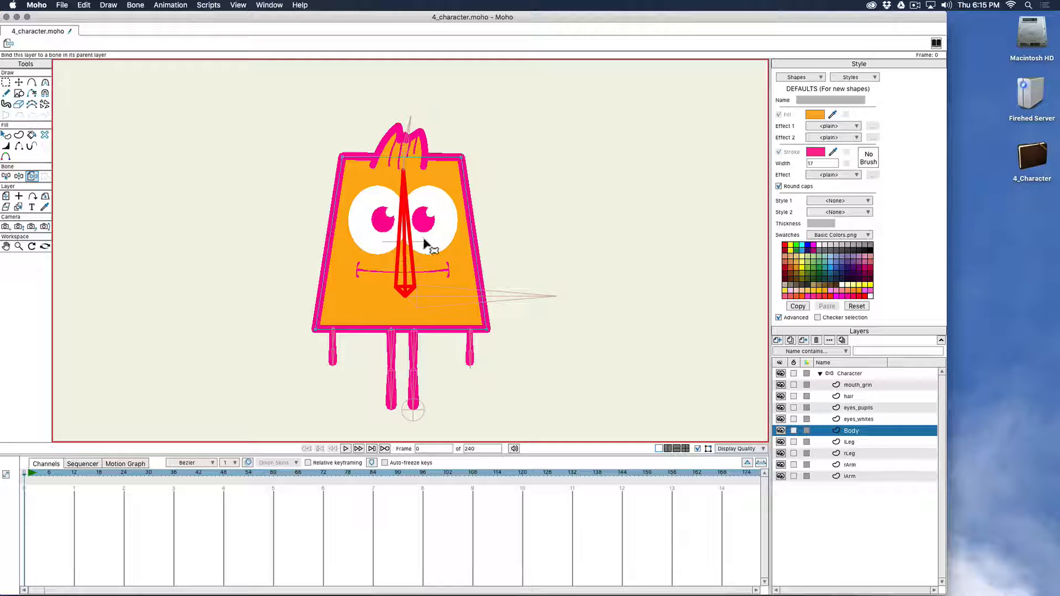
# Step: Inspect the hair bone and the short bone at the top of the head by selecting each in turn
pyautogui.scroll(3, 503, 225)
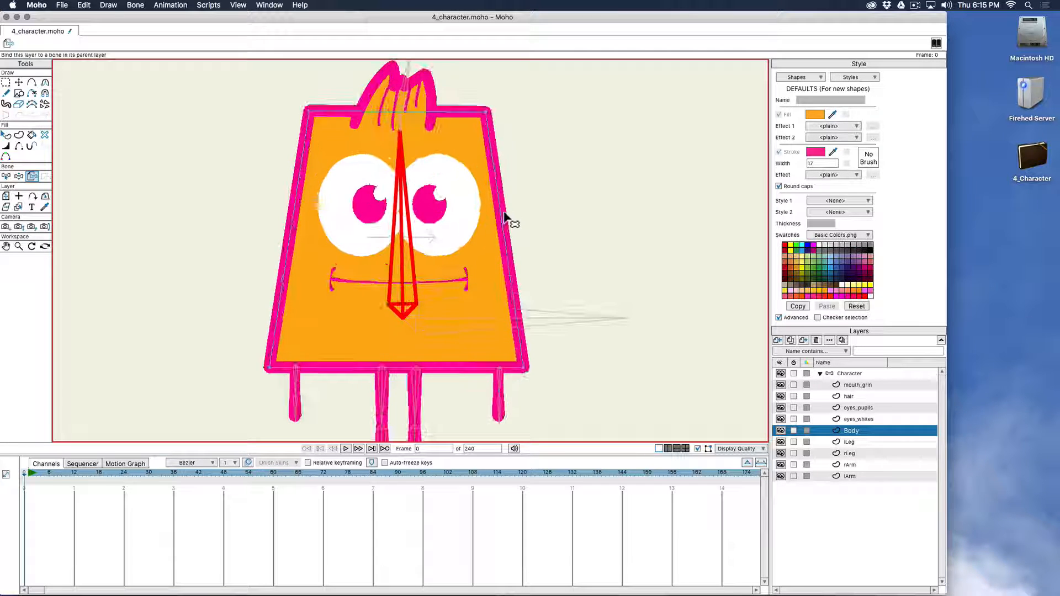
pyautogui.scroll(3, 500, 217)
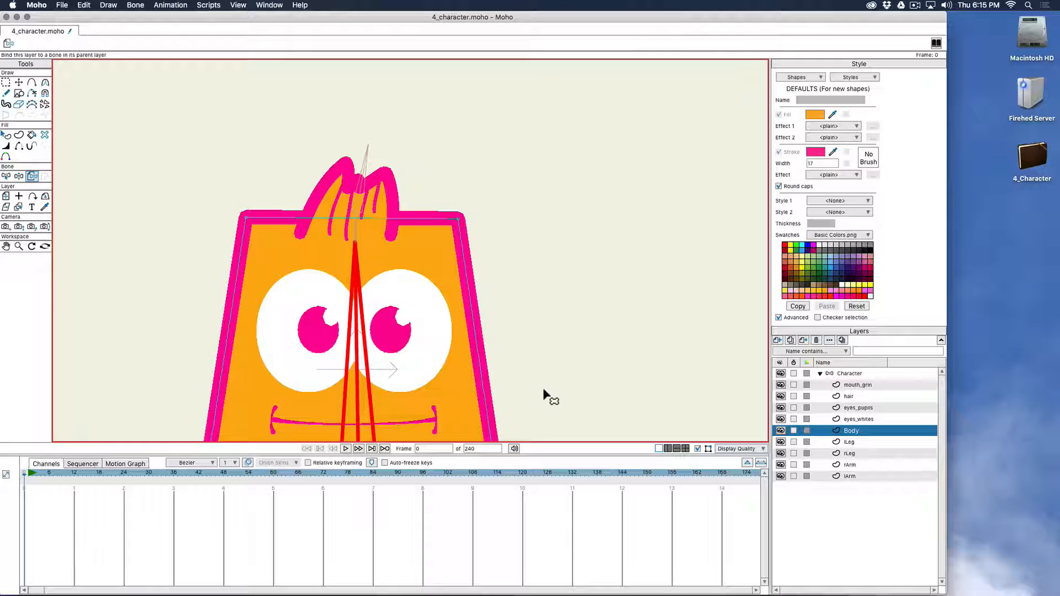
pyautogui.press('b')
pyautogui.click(360, 193)
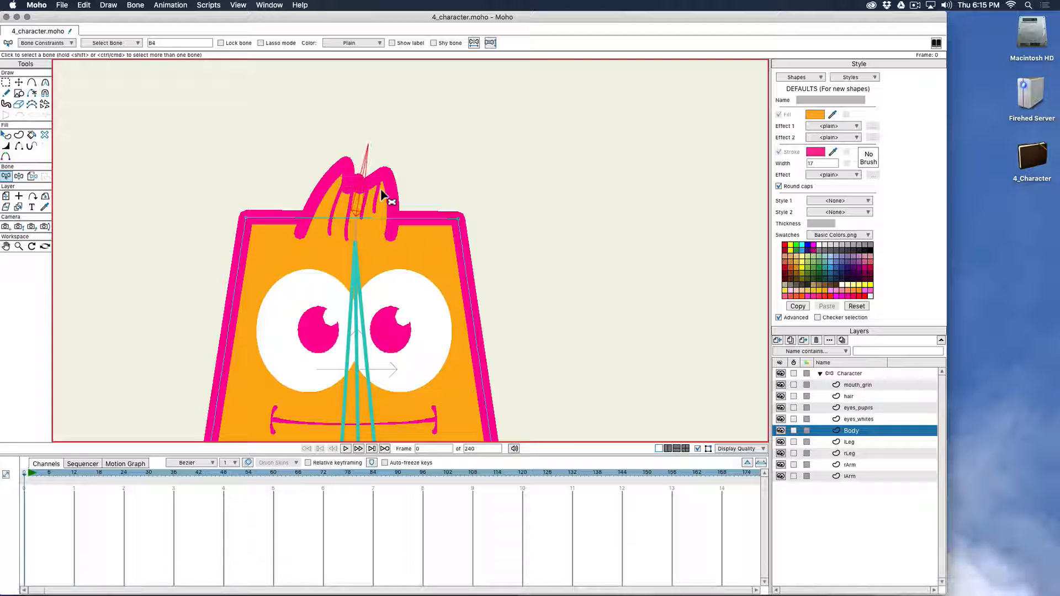
pyautogui.click(353, 231)
pyautogui.hscroll(2, 389, 238)
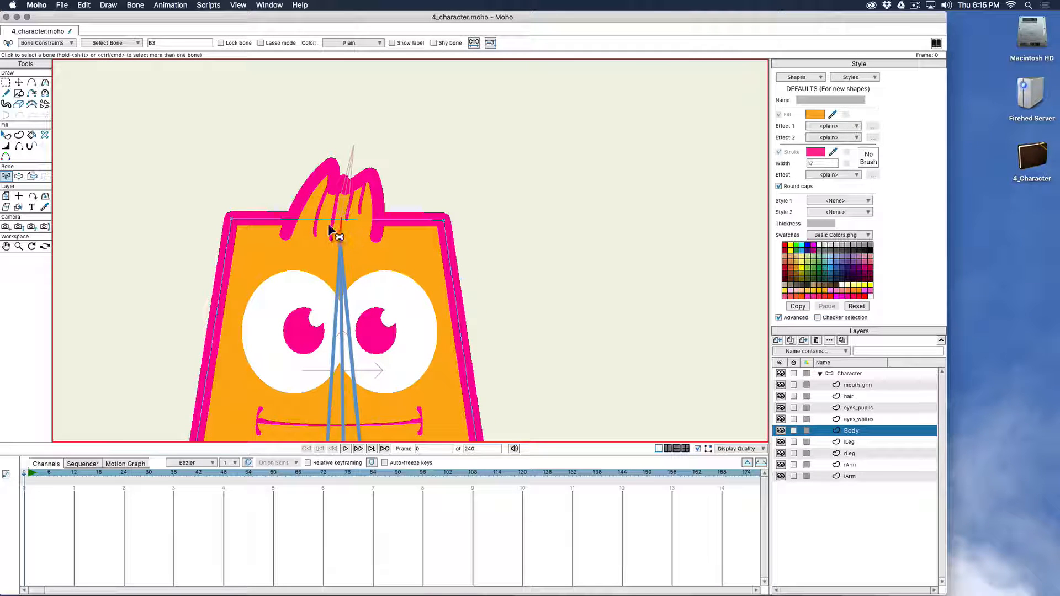
pyautogui.scroll(5, 370, 240)
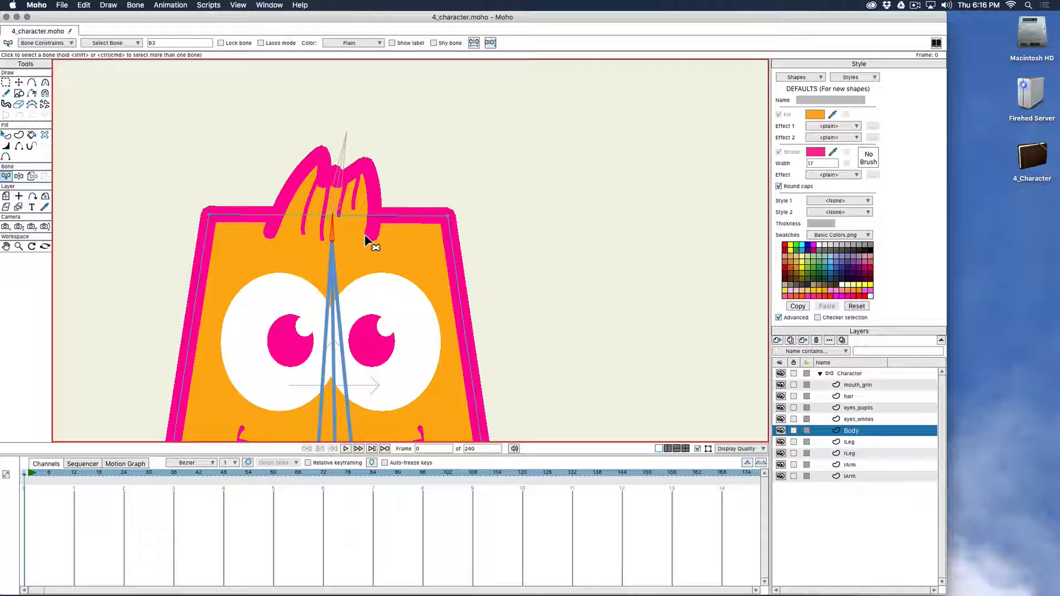
# Step: Enable angle constraints on the short bone at the top of the head with minimum and maximum both 0 degrees
pyautogui.moveTo(363, 243); pyautogui.dragTo(492, 307)
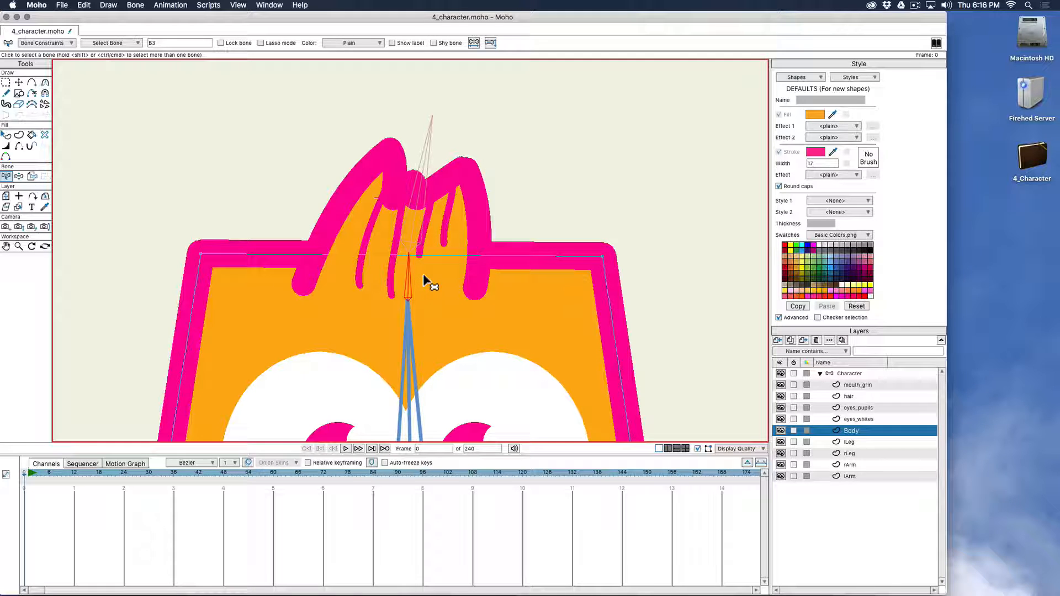
pyautogui.press('b')
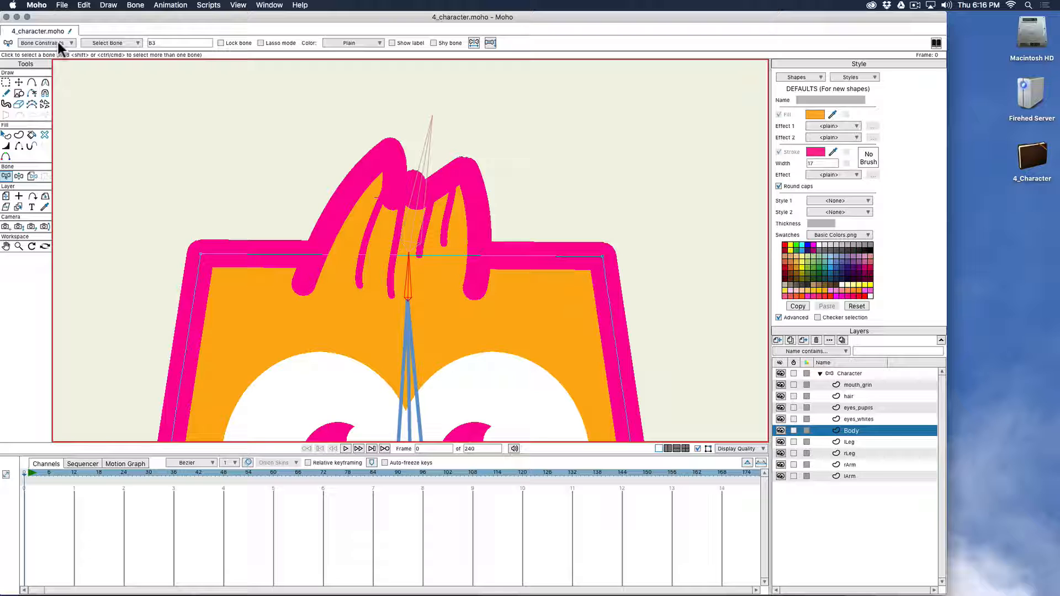
pyautogui.click(59, 43)
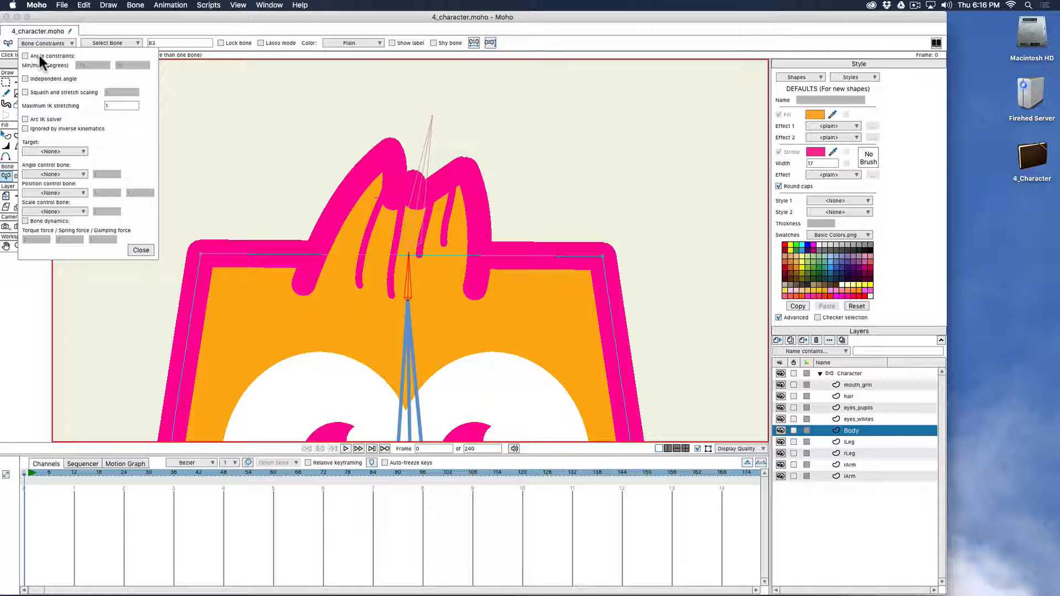
pyautogui.click(39, 56)
pyautogui.moveTo(93, 65); pyautogui.dragTo(59, 62)
pyautogui.write('0')
pyautogui.press('Tab')
pyautogui.write('0')
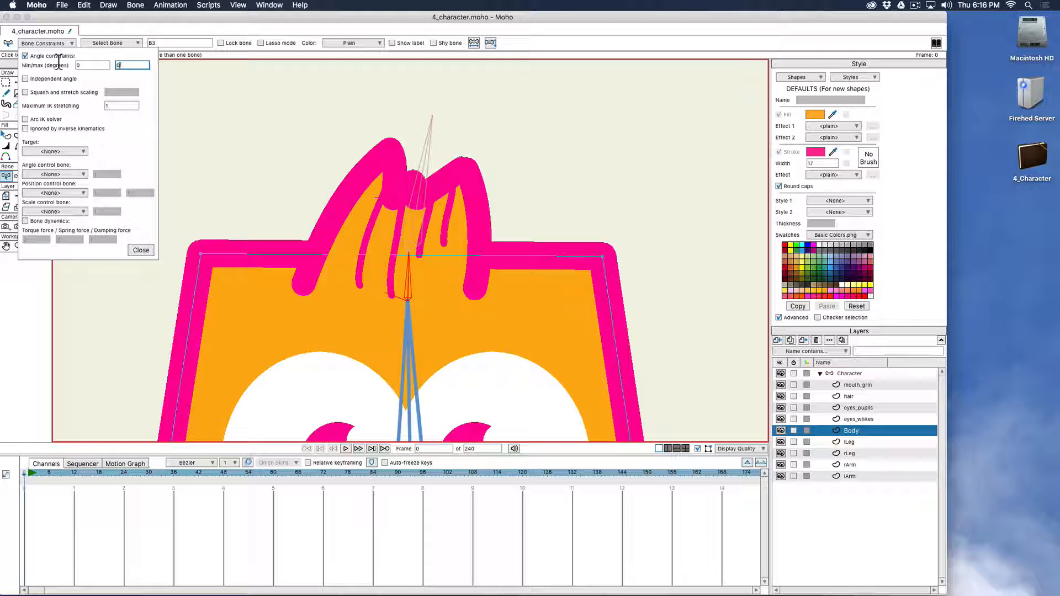
pyautogui.click(142, 250)
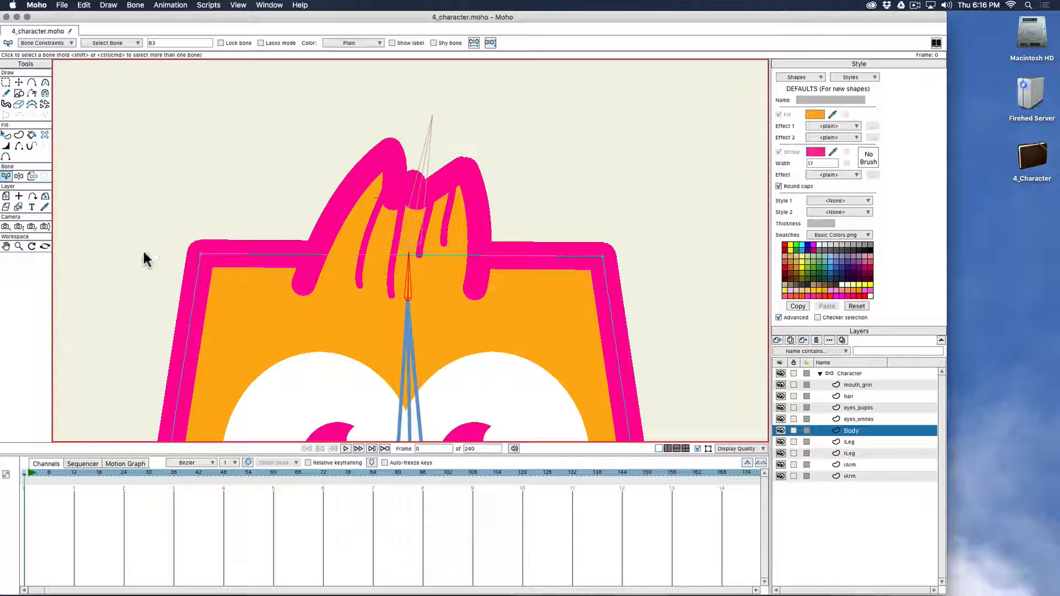
# Step: Enable bone dynamics on the hair bone with torque force 4 and spring force .5, and adjust its damping force
pyautogui.press('b')
pyautogui.click(418, 171)
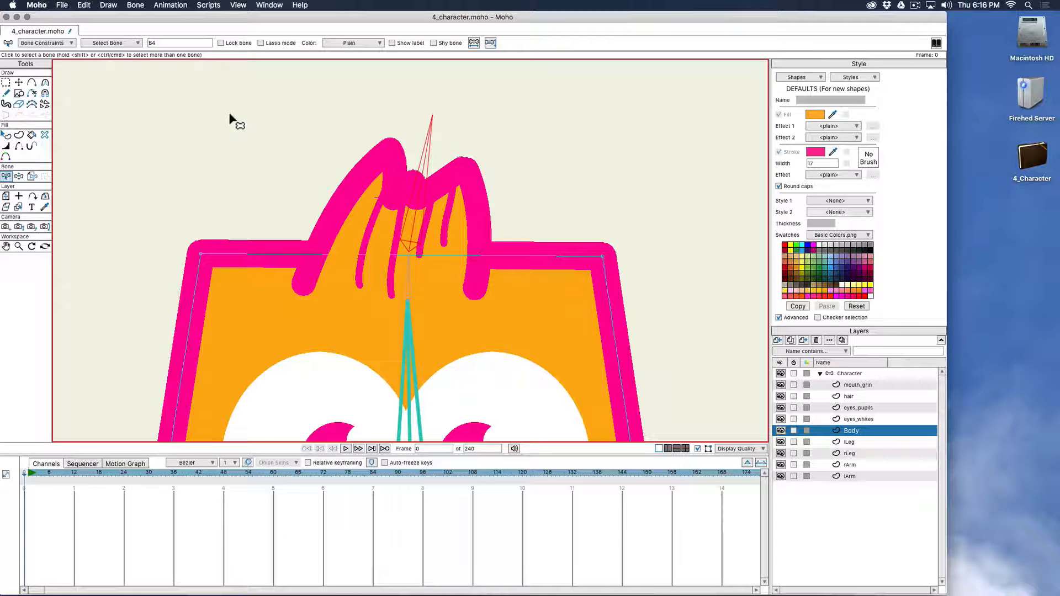
pyautogui.click(52, 43)
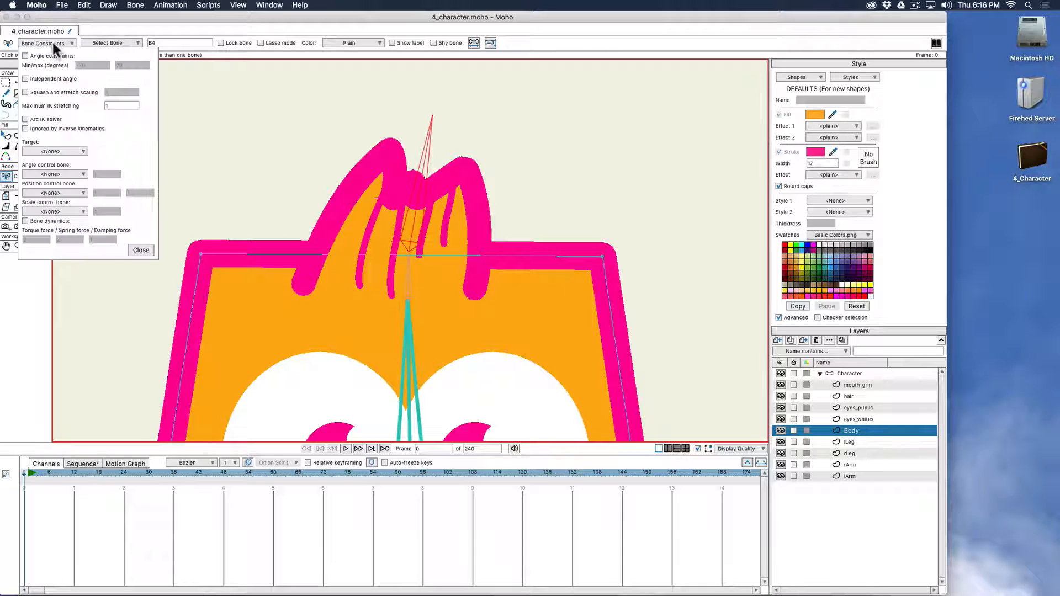
pyautogui.click(45, 220)
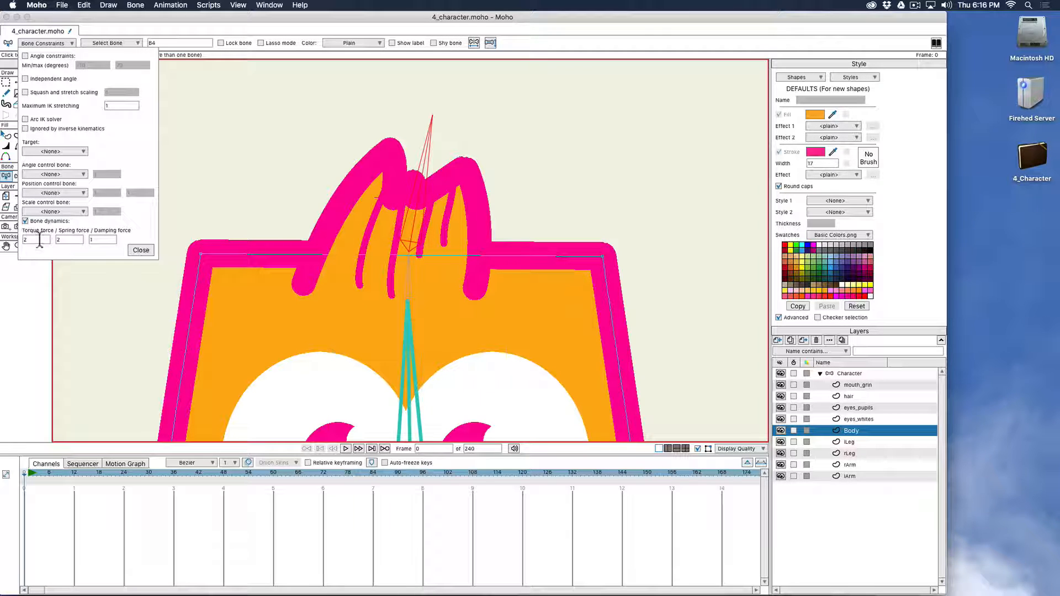
pyautogui.doubleClick(40, 239)
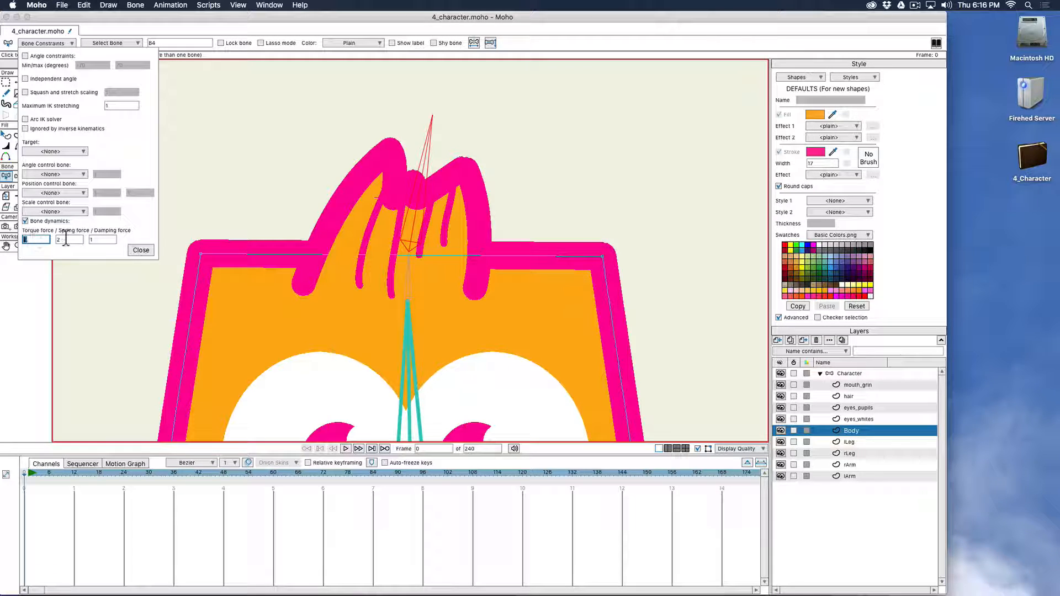
pyautogui.write('4')
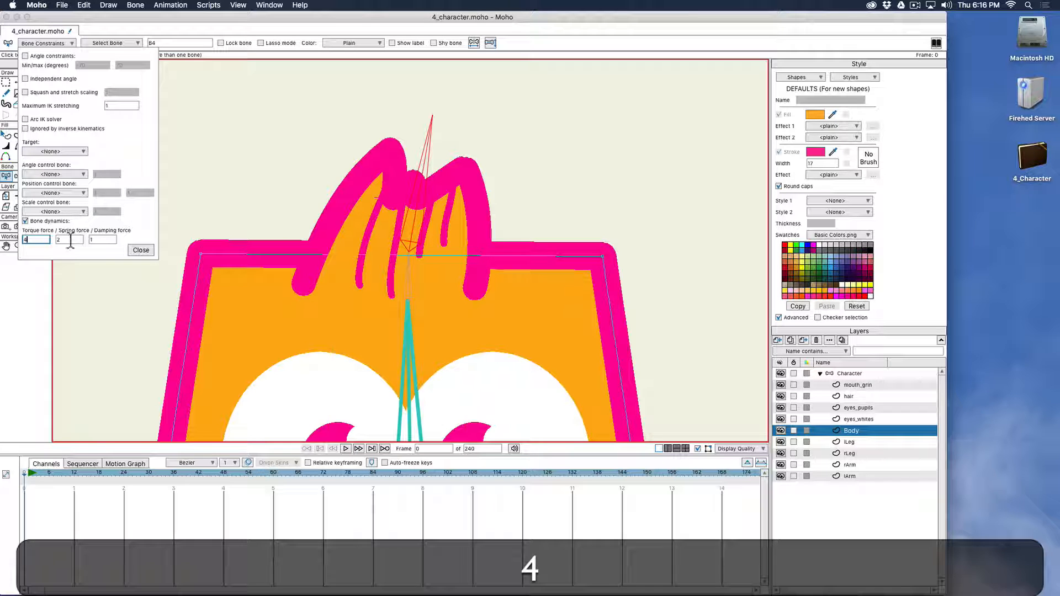
pyautogui.press('Tab')
pyautogui.write('.5')
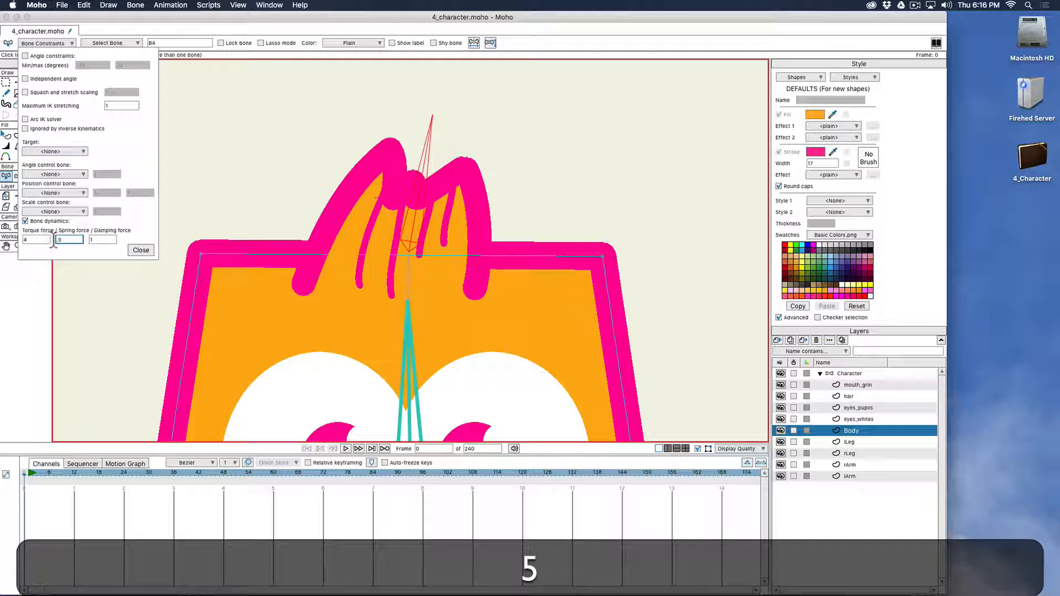
pyautogui.press('Tab')
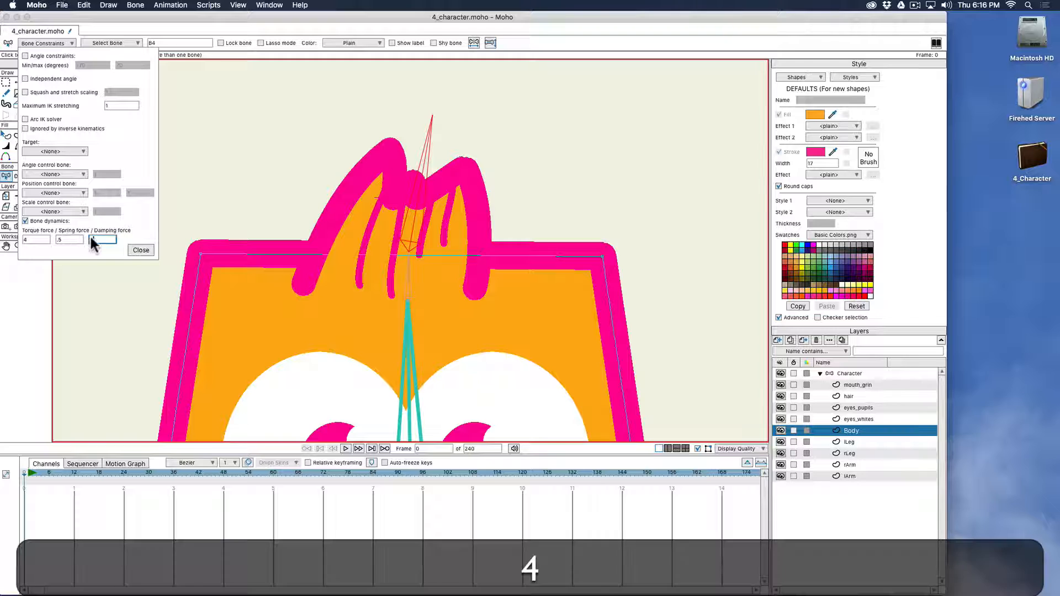
pyautogui.click(141, 250)
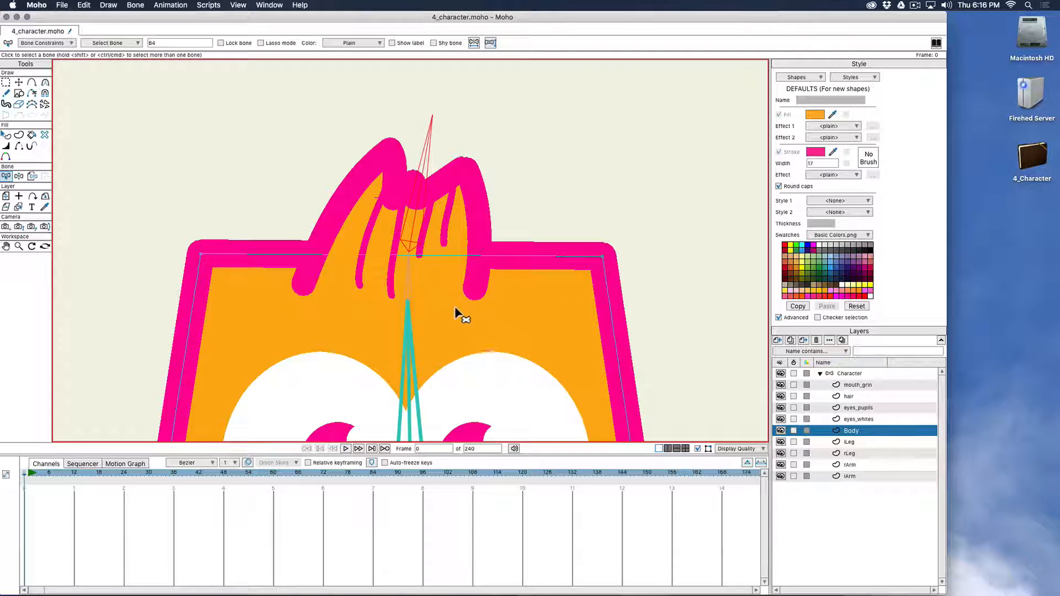
# Step: Select every bone in the Character layer and set their bone strength to 0
pyautogui.scroll(-3, 458, 309)
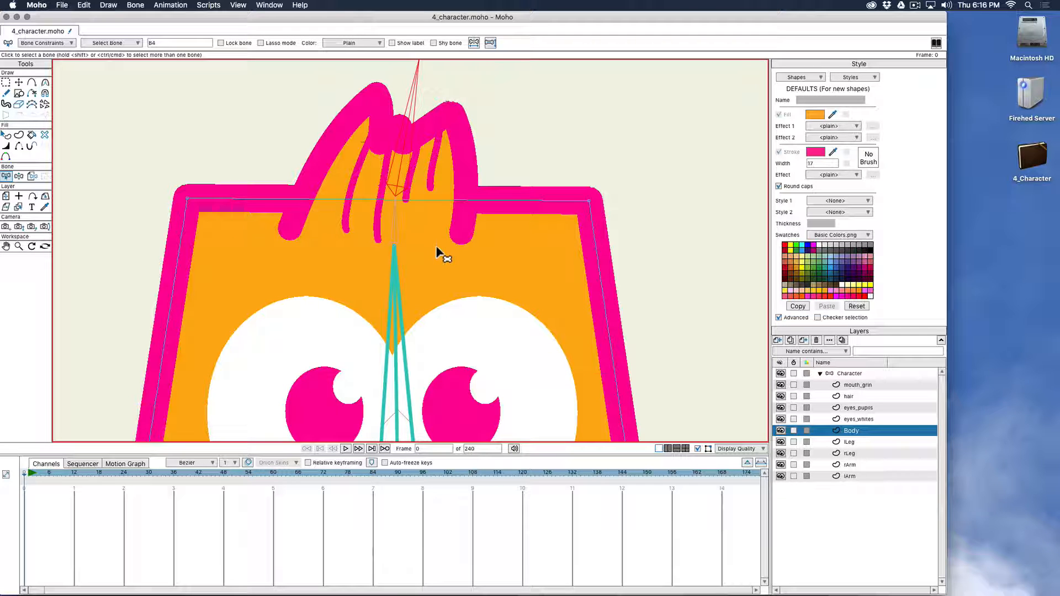
pyautogui.click(855, 372)
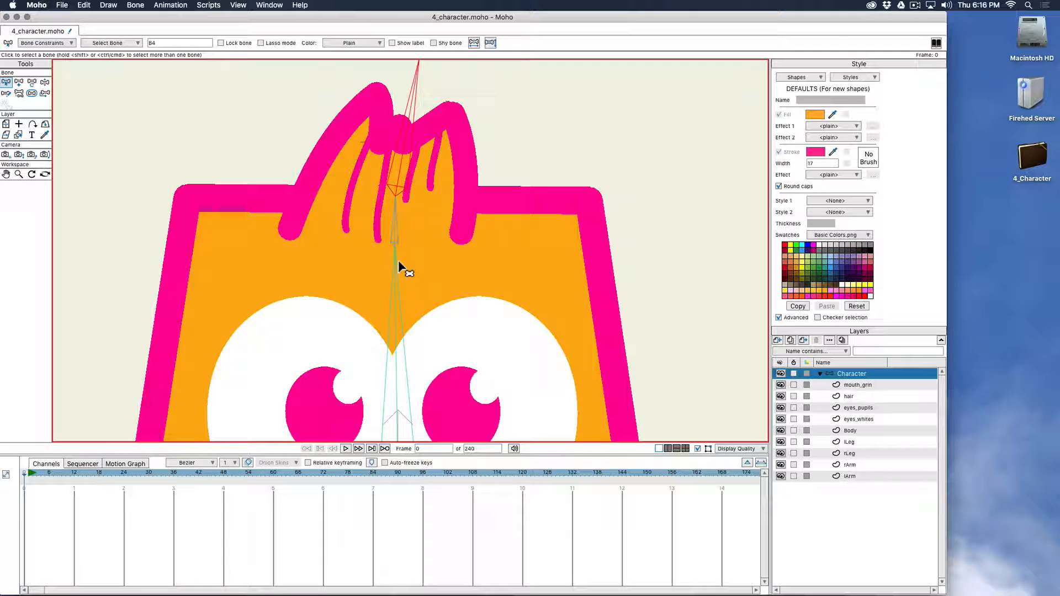
pyautogui.press('s')
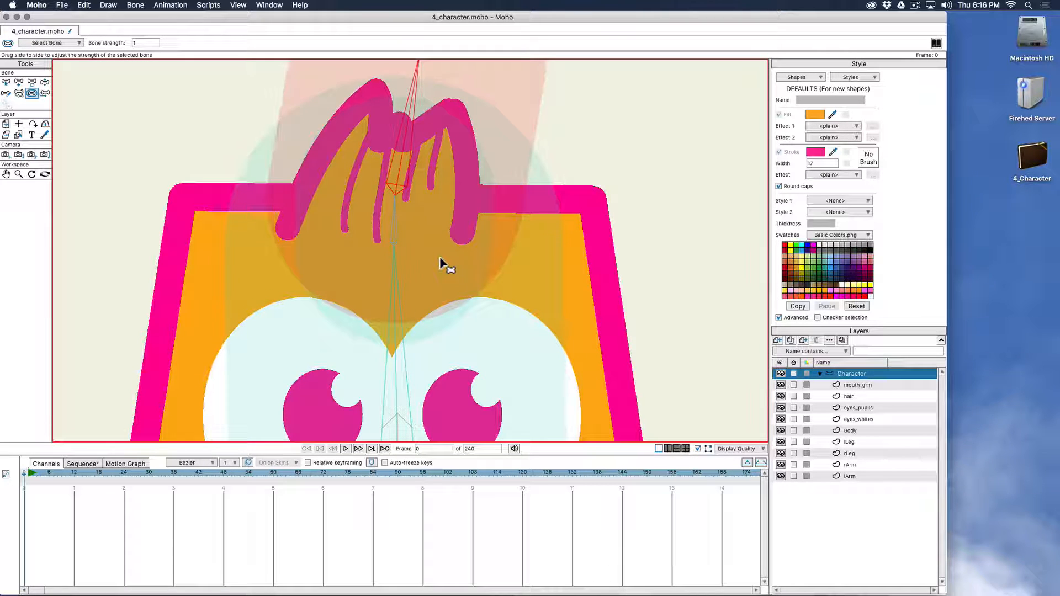
pyautogui.scroll(-5, 439, 256)
pyautogui.scroll(-5, 439, 256)
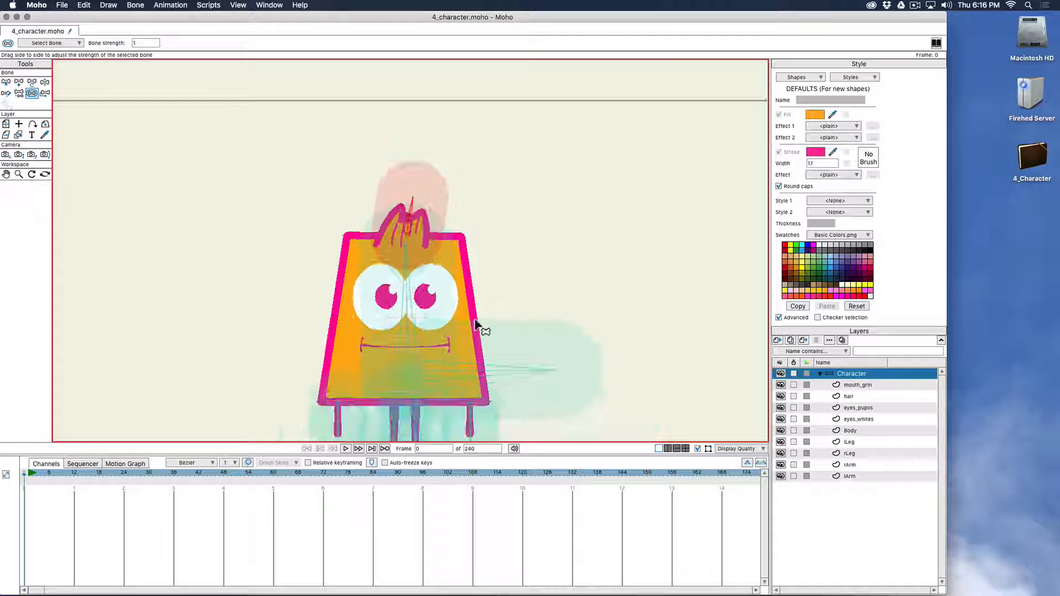
pyautogui.scroll(1, 428, 242)
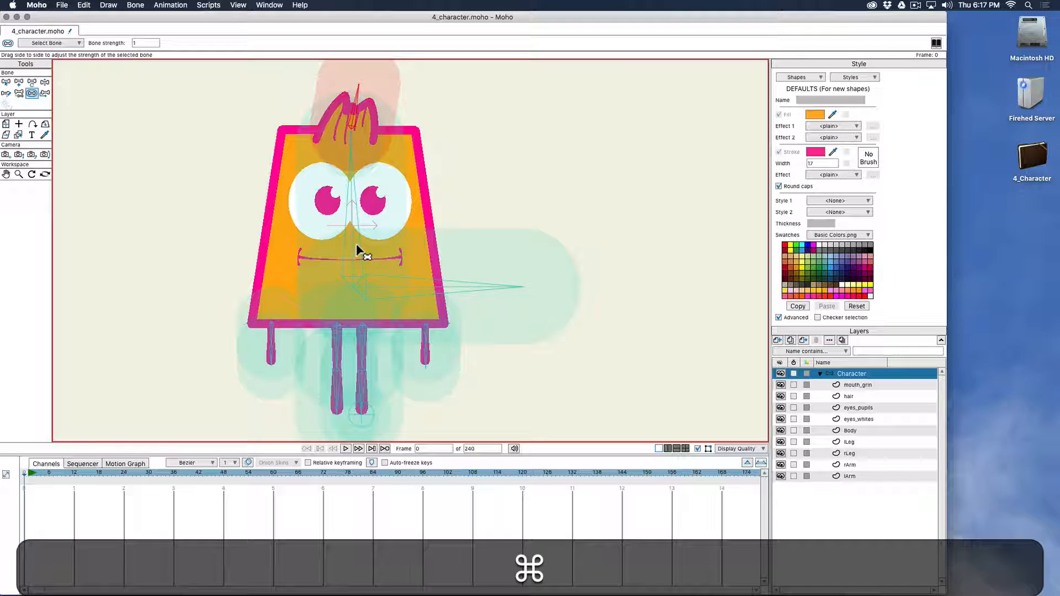
pyautogui.press('super+a')
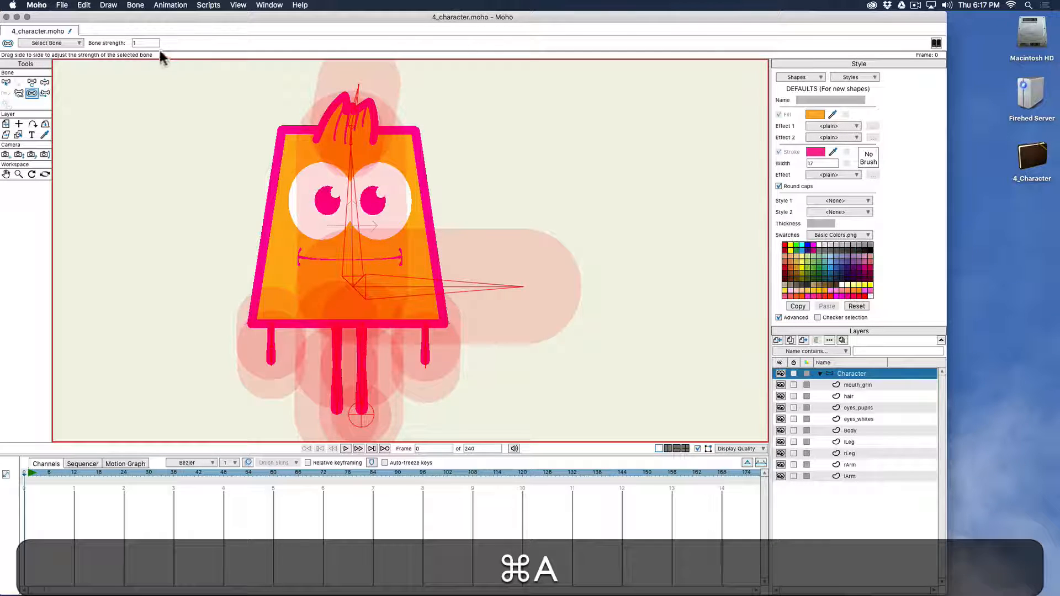
pyautogui.click(151, 43)
pyautogui.write('0')
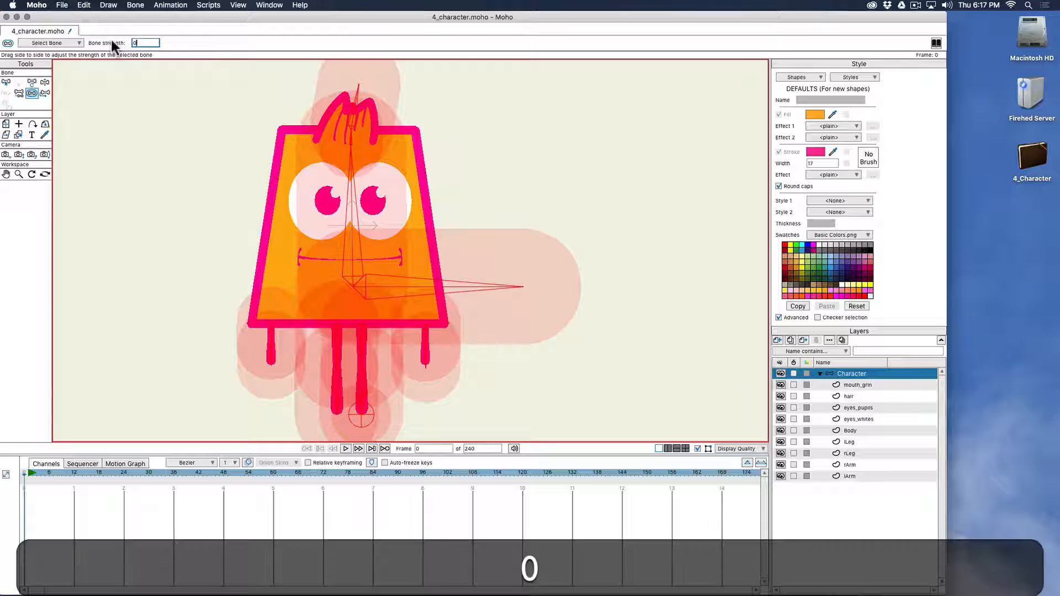
pyautogui.press('Return')
pyautogui.press('s')
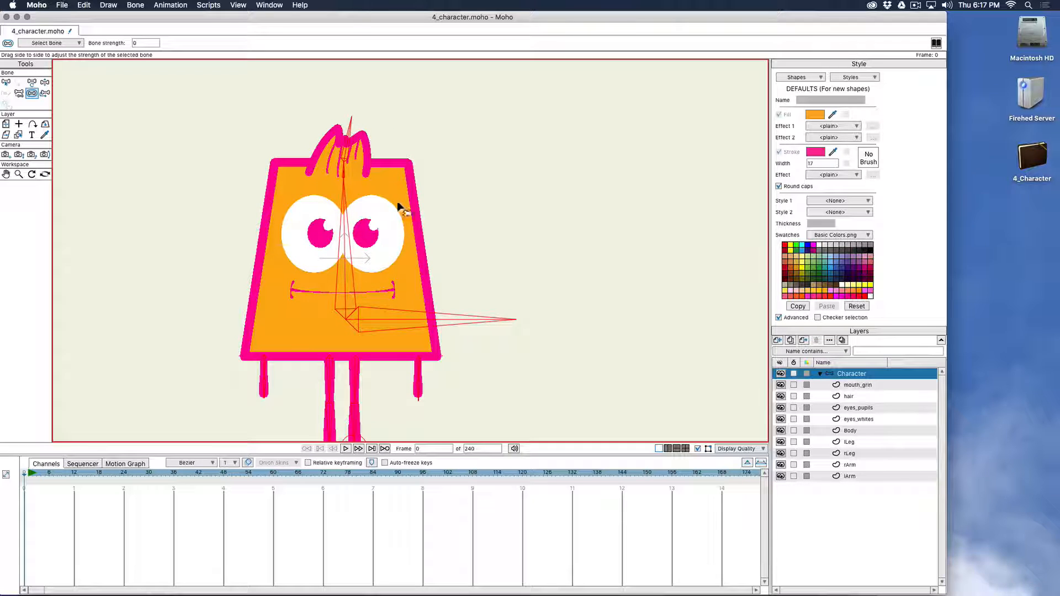
# Step: Raise the bone strength of the short head bone and the hair bone to surround the hair, with the hair bone at about 0.7
pyautogui.press('Escape')
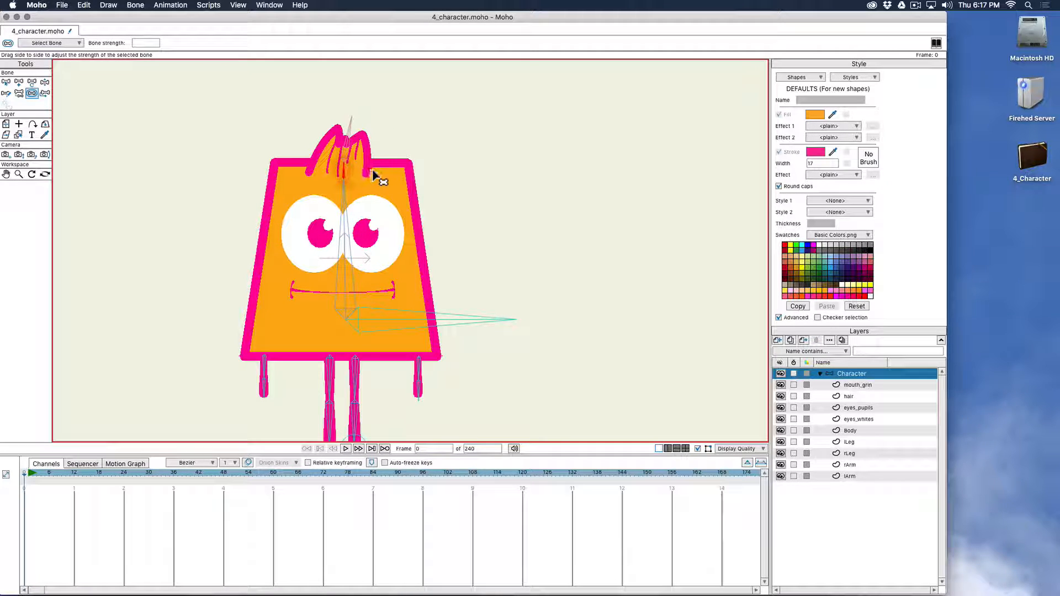
pyautogui.moveTo(350, 144); pyautogui.dragTo(394, 151)
pyautogui.scroll(3, 346, 168)
pyautogui.moveTo(324, 143); pyautogui.dragTo(340, 147)
pyautogui.moveTo(332, 103); pyautogui.dragTo(334, 104)
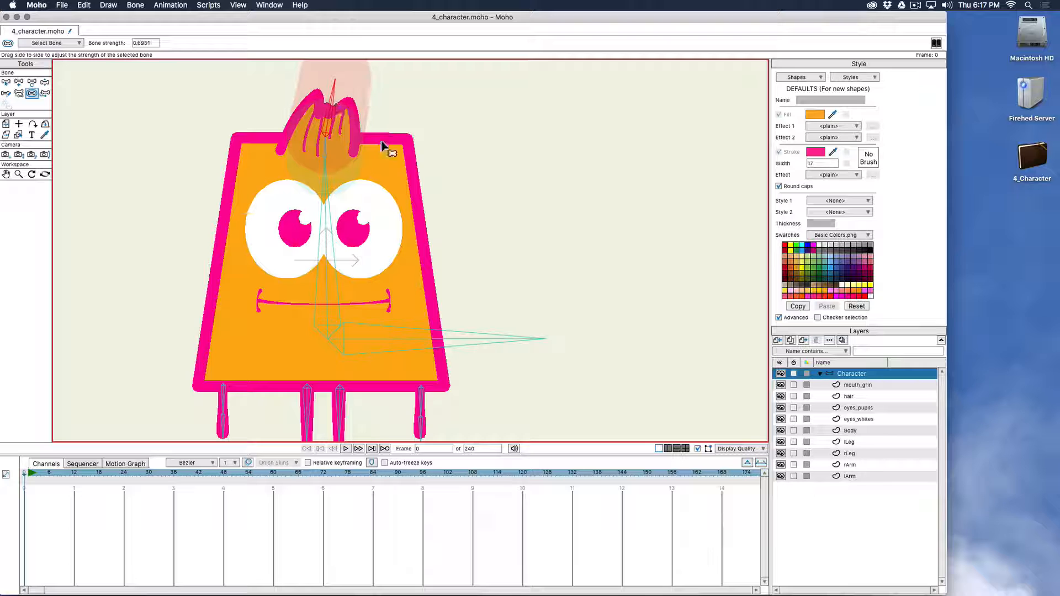
# Step: Deselect all bones and add an unparented pin bone at the foot end of the leg that has none
pyautogui.scroll(-5, 406, 283)
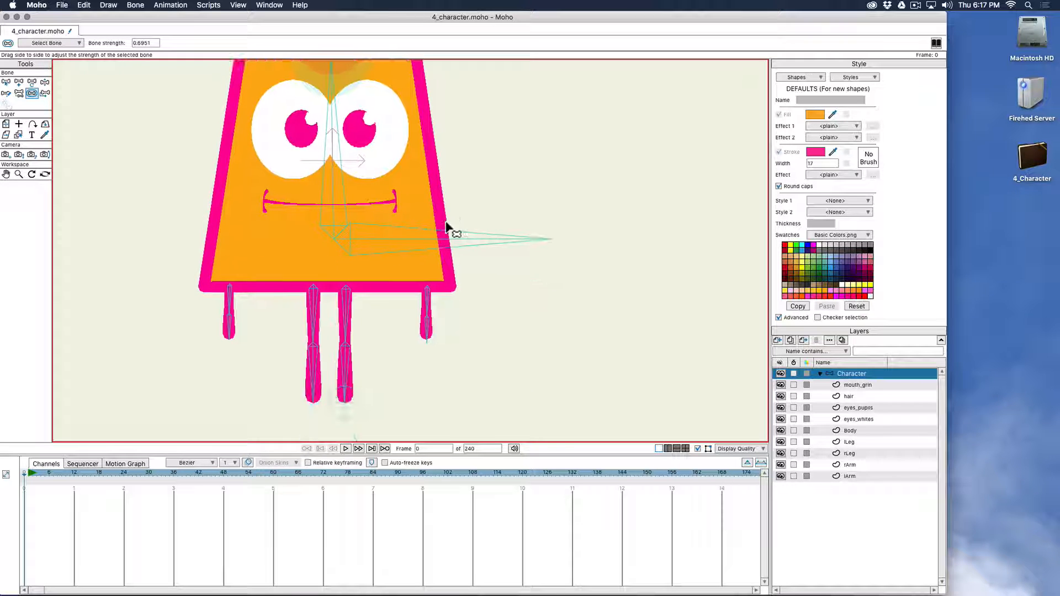
pyautogui.hscroll(-3, 450, 268)
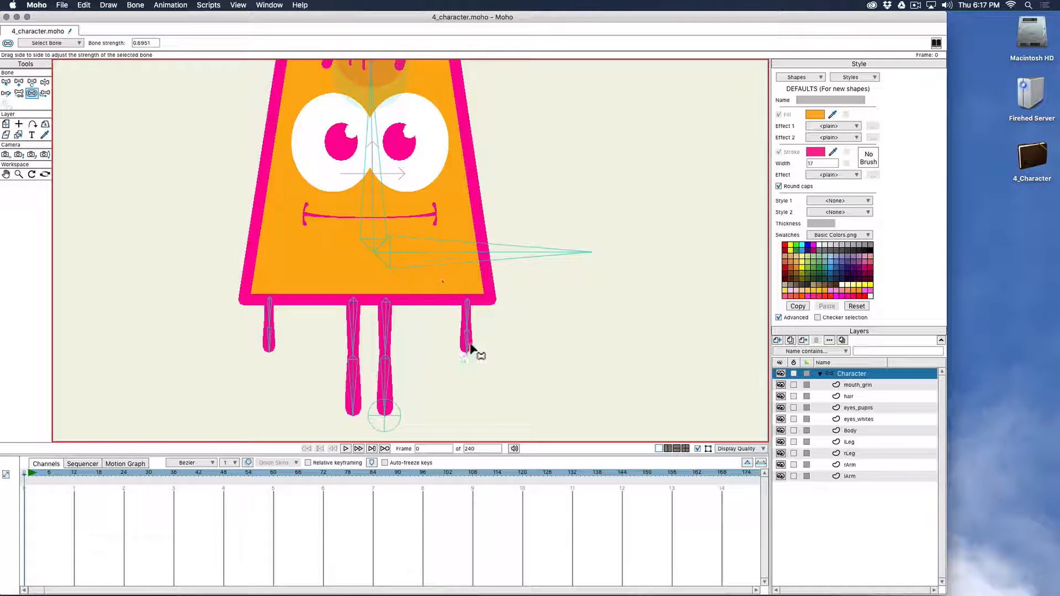
pyautogui.hscroll(-2, 473, 349)
pyautogui.hscroll(-1, 447, 343)
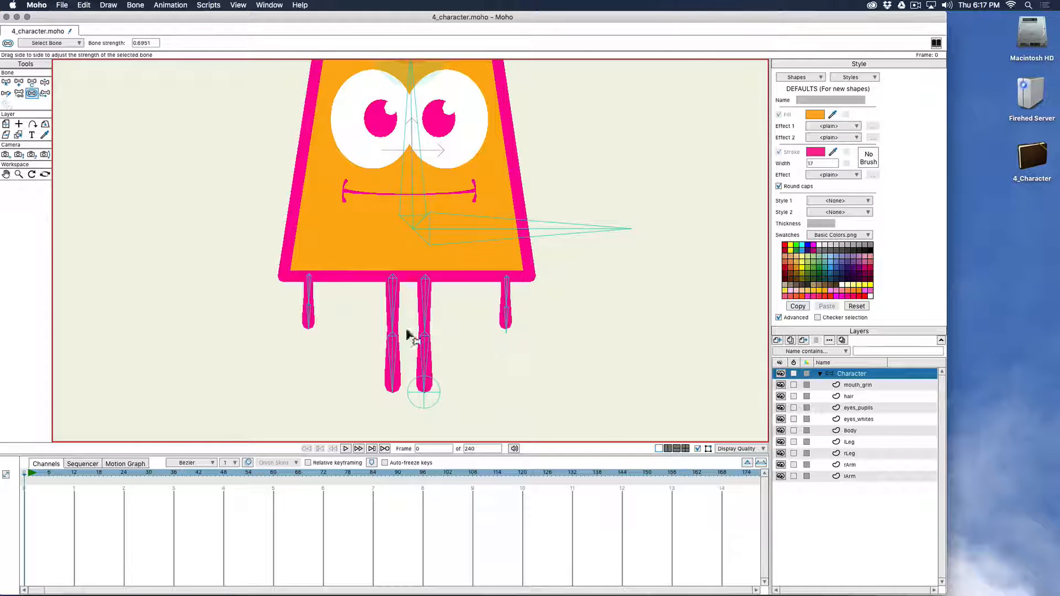
pyautogui.scroll(1, 324, 313)
pyautogui.scroll(4, 324, 315)
pyautogui.moveTo(455, 382); pyautogui.dragTo(476, 295)
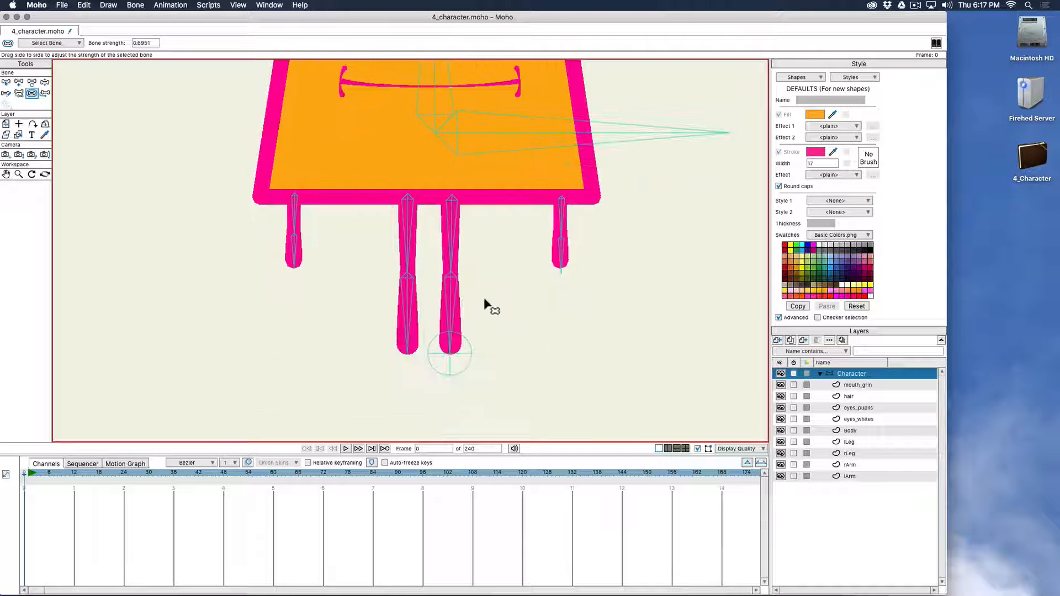
pyautogui.scroll(-2, 482, 355)
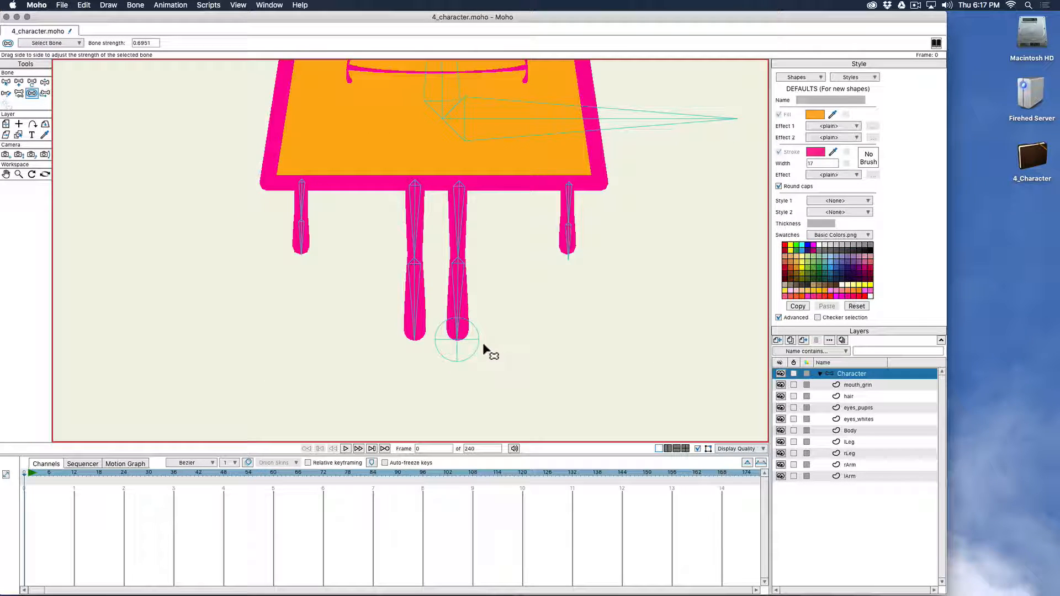
pyautogui.press('b')
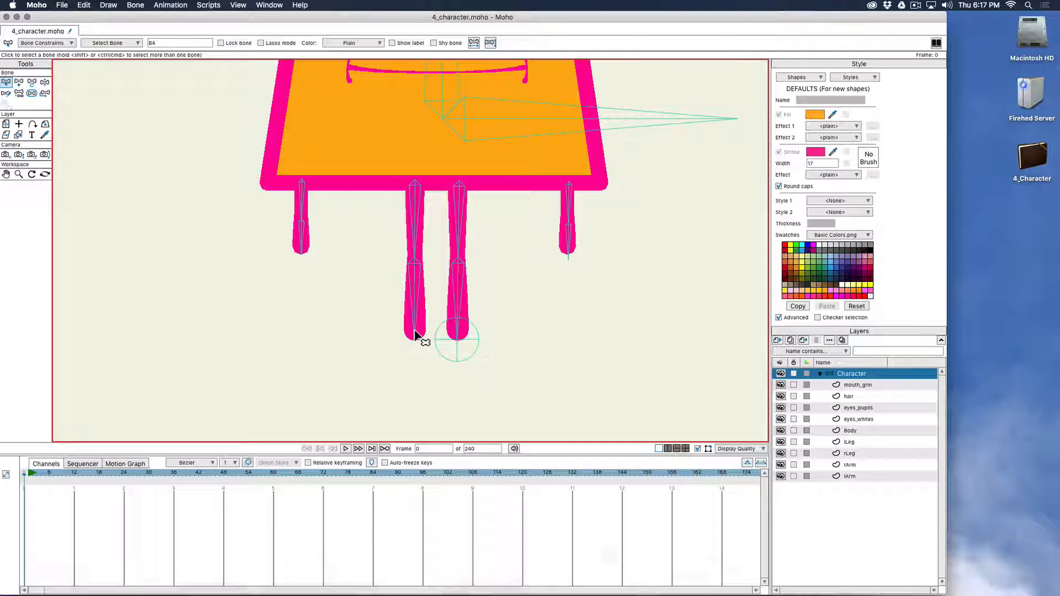
pyautogui.press('b')
pyautogui.click(414, 360)
pyautogui.press('a')
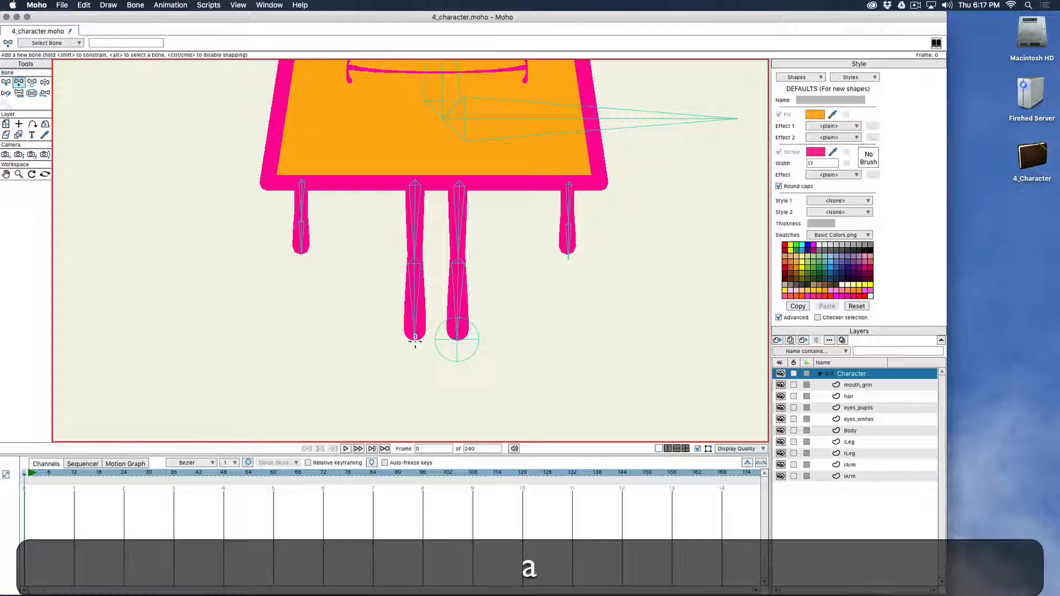
pyautogui.click(415, 342)
# Step: Reduce the new foot pin bone's strength to 0 and deselect all bones
pyautogui.moveTo(540, 352); pyautogui.dragTo(518, 355)
pyautogui.press('b')
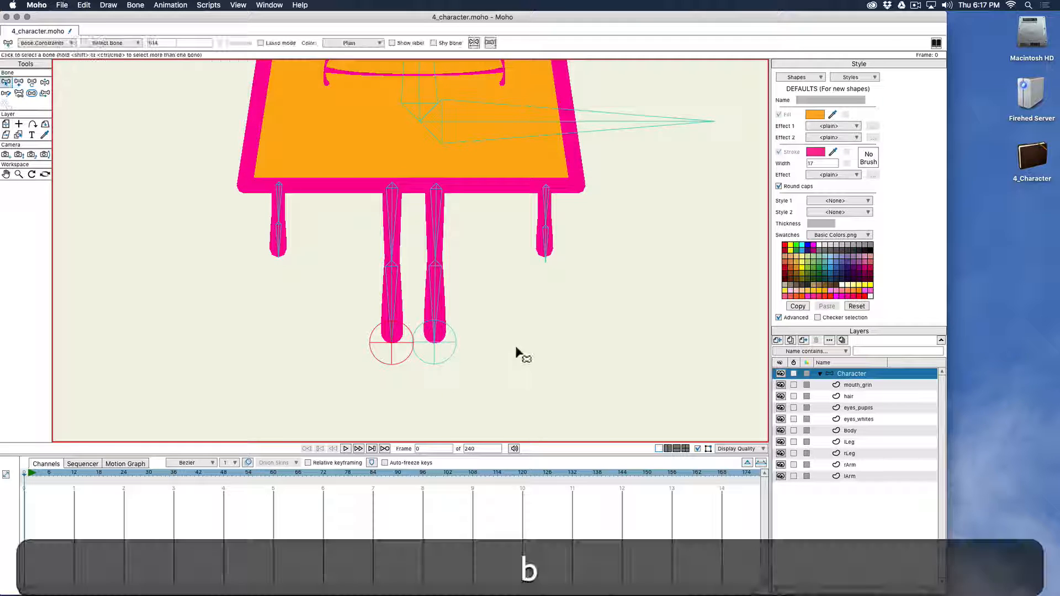
pyautogui.click(409, 345)
pyautogui.press('s')
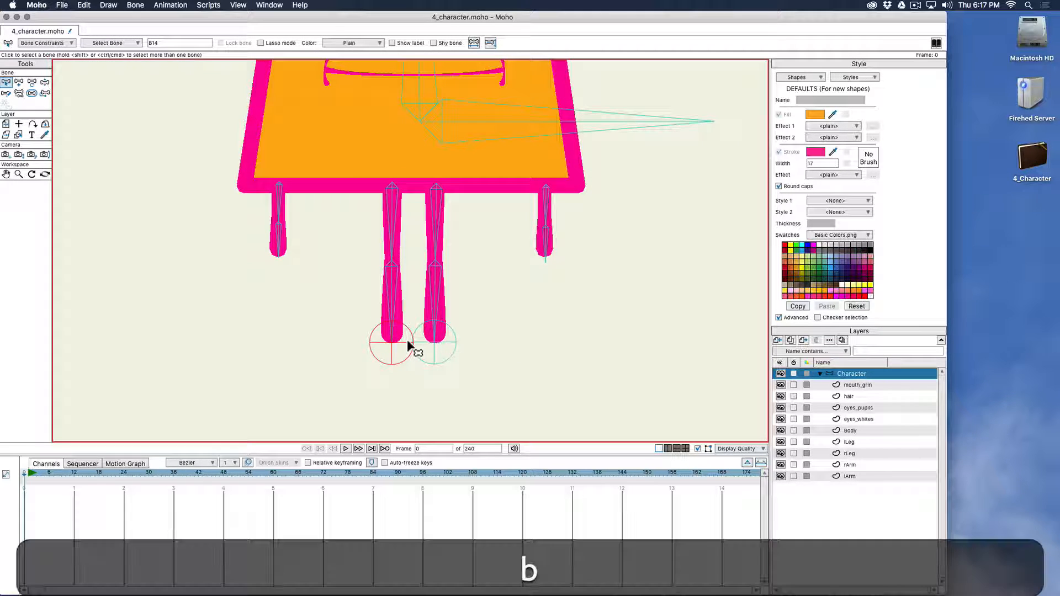
pyautogui.moveTo(407, 342); pyautogui.dragTo(324, 340)
pyautogui.moveTo(560, 361); pyautogui.dragTo(538, 372)
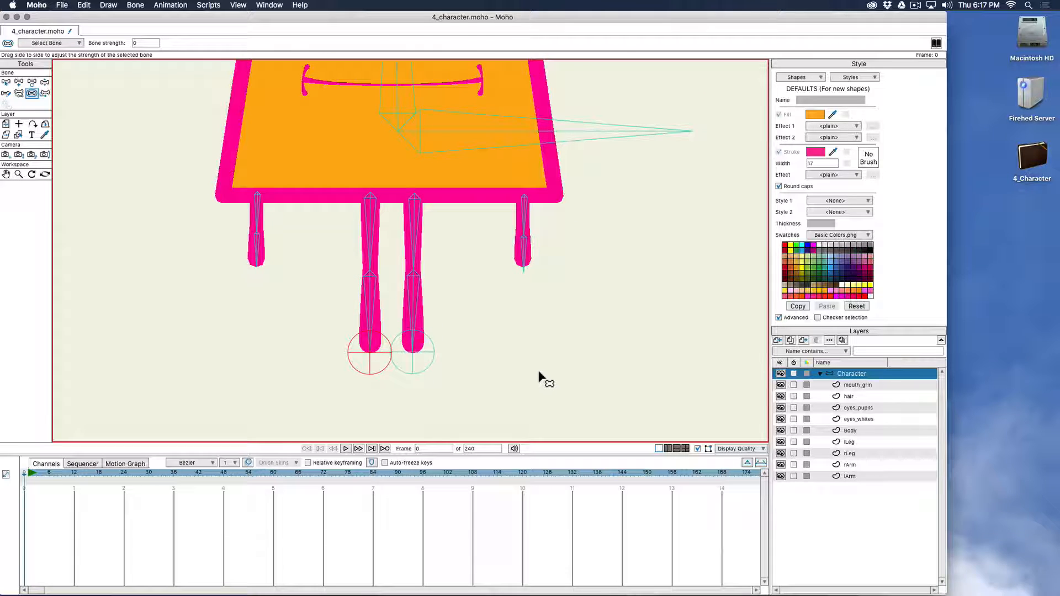
pyautogui.press('b')
pyautogui.click(509, 308)
pyautogui.moveTo(509, 308); pyautogui.dragTo(502, 378)
pyautogui.scroll(1, 507, 347)
pyautogui.scroll(-7, 507, 346)
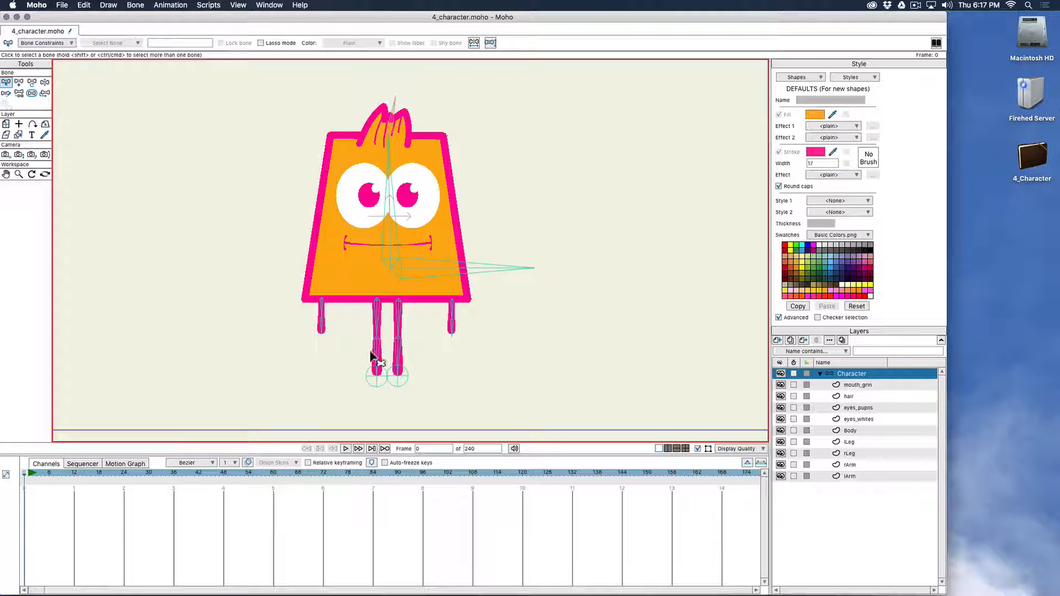
pyautogui.scroll(3, 331, 349)
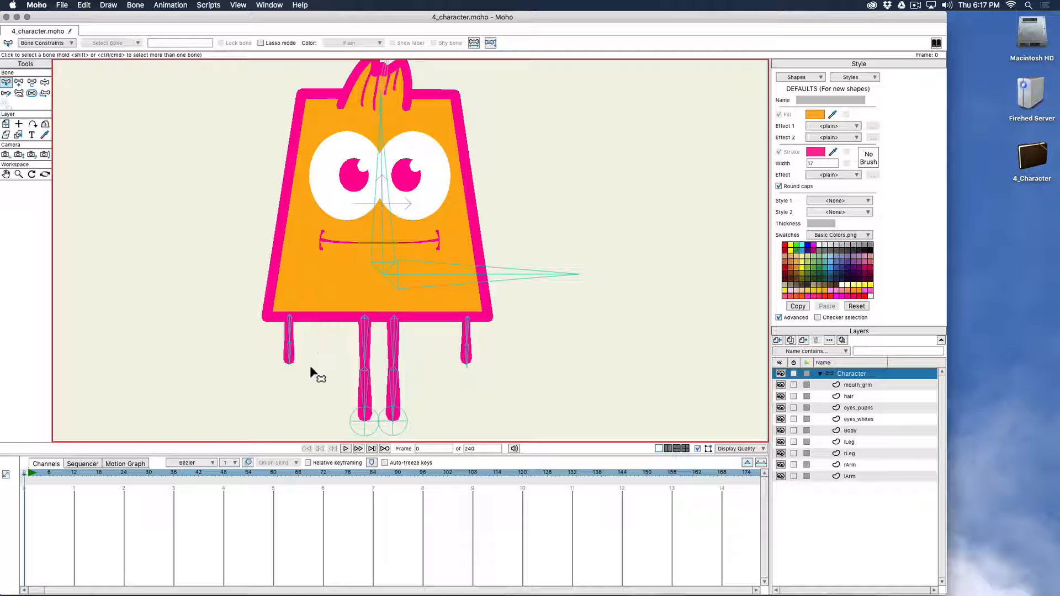
# Step: Hide every artwork layer in the Character group except lArm
pyautogui.scroll(5, 309, 372)
pyautogui.scroll(4, 402, 334)
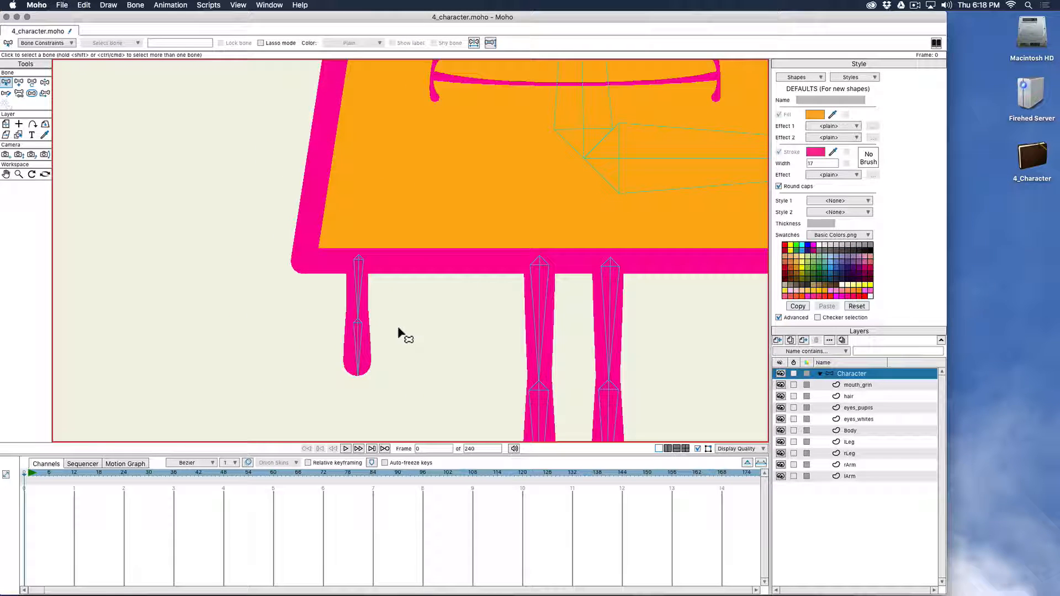
pyautogui.moveTo(780, 396); pyautogui.dragTo(783, 478)
pyautogui.click(780, 475)
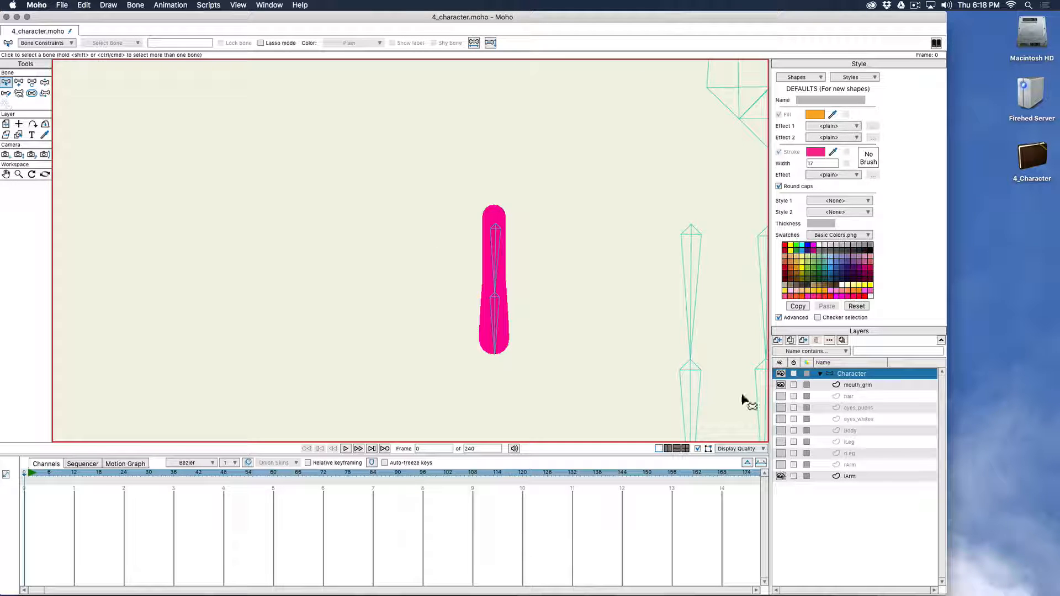
pyautogui.scroll(2, 542, 310)
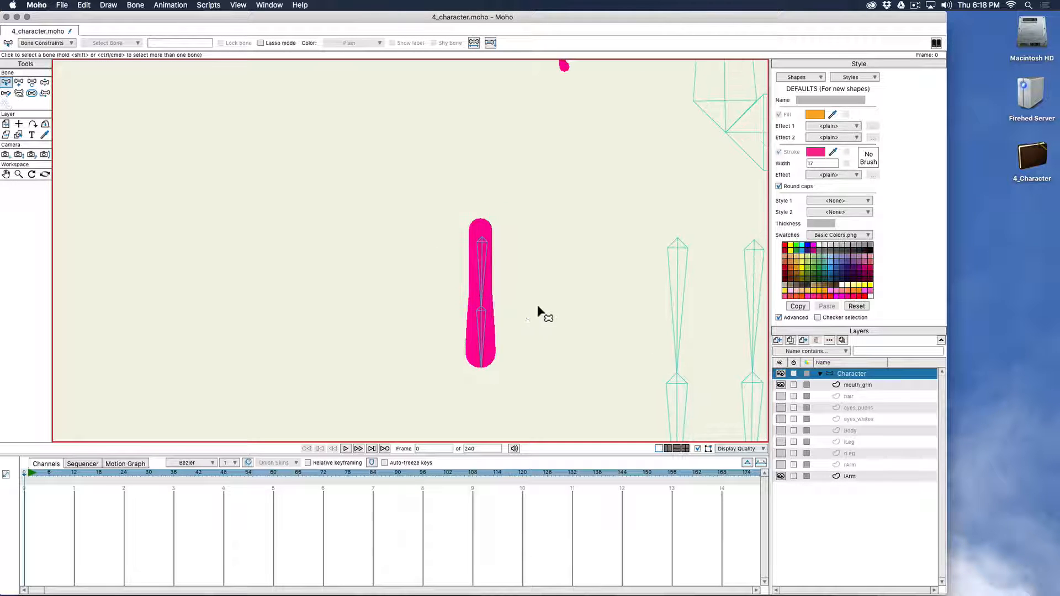
pyautogui.click(781, 384)
pyautogui.scroll(-1, 511, 286)
pyautogui.moveTo(542, 351); pyautogui.dragTo(470, 316)
pyautogui.scroll(-3, 460, 344)
pyautogui.scroll(8, 459, 343)
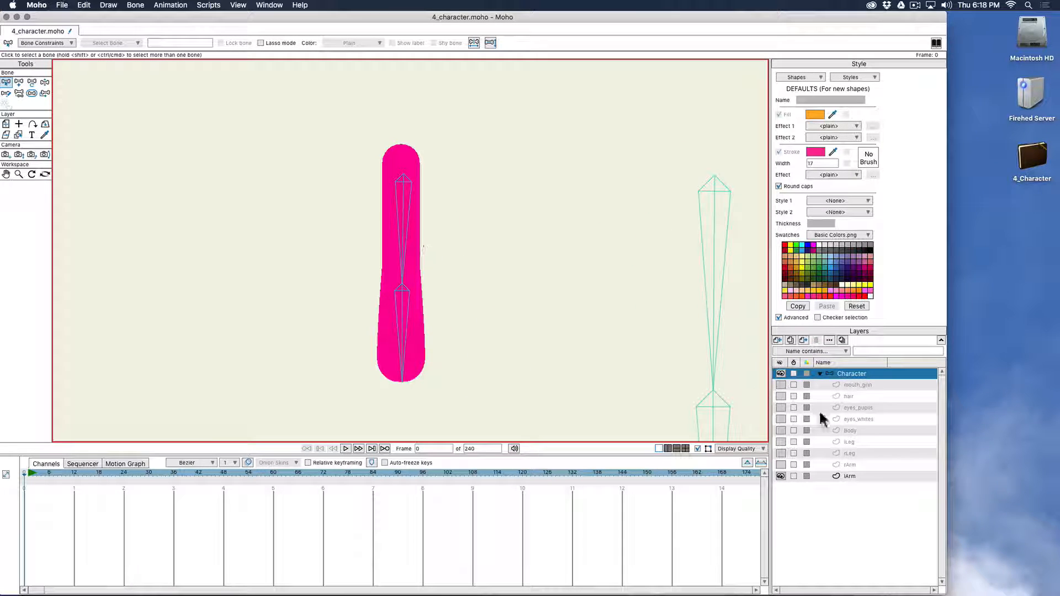
# Step: Bind the two upper points of the lArm layer to that arm's upper bone
pyautogui.click(848, 476)
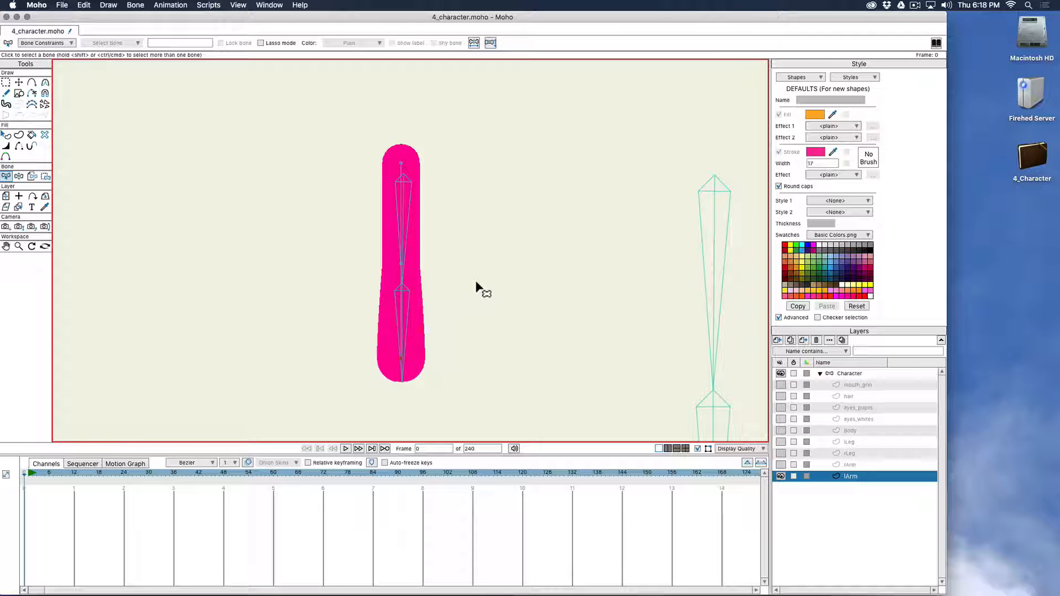
pyautogui.press('b')
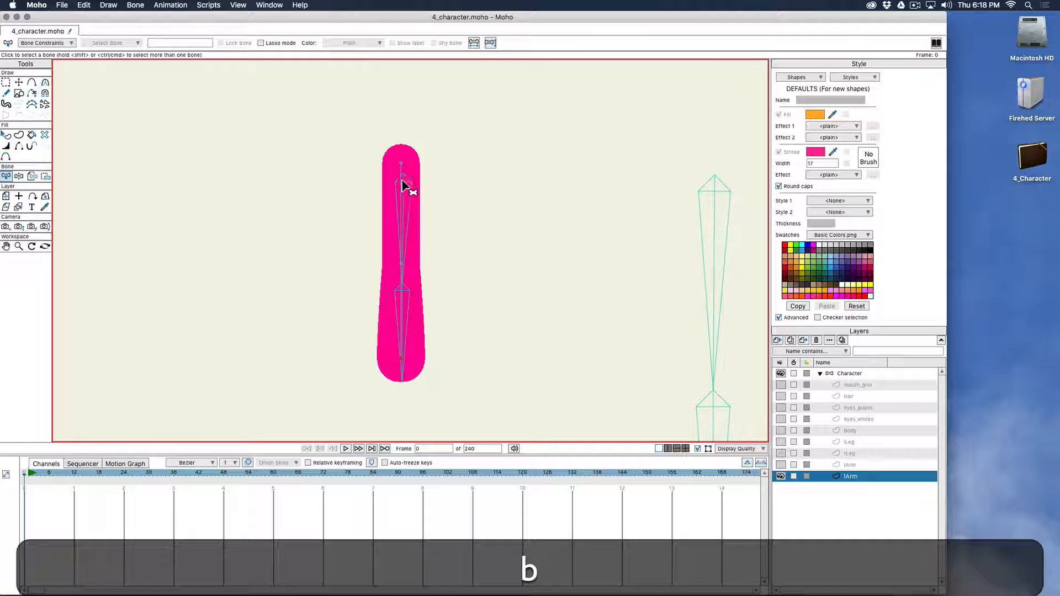
pyautogui.click(403, 186)
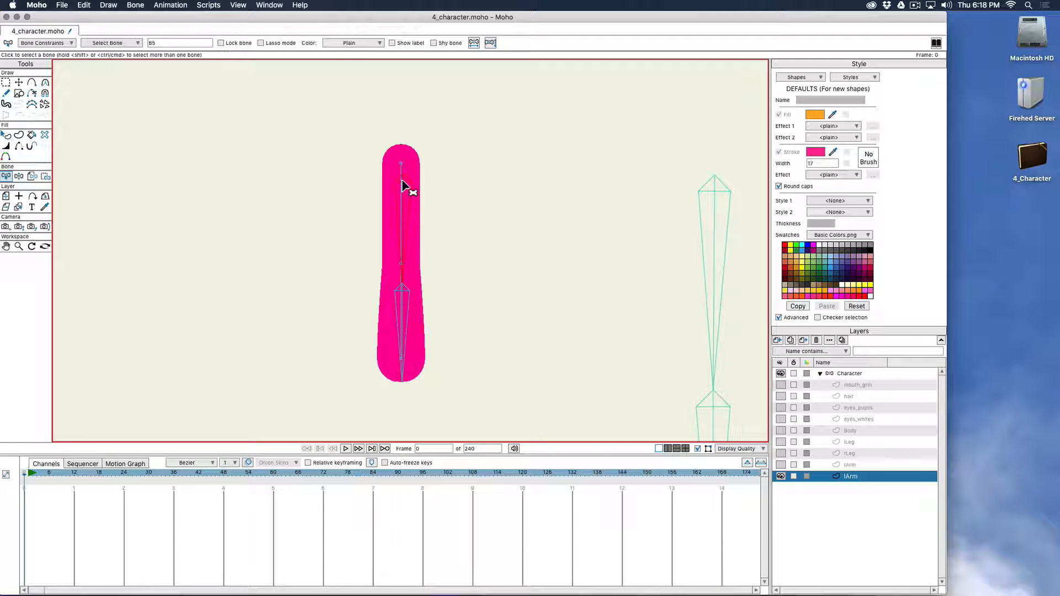
pyautogui.click(44, 176)
pyautogui.moveTo(406, 210); pyautogui.dragTo(463, 269)
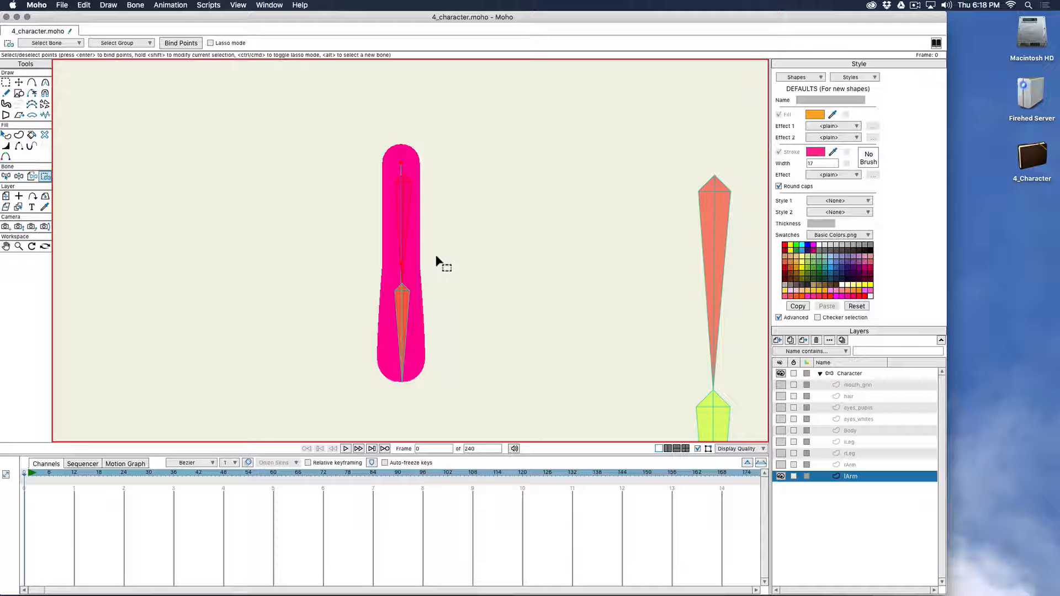
pyautogui.press('Return')
pyautogui.moveTo(414, 272); pyautogui.dragTo(406, 250)
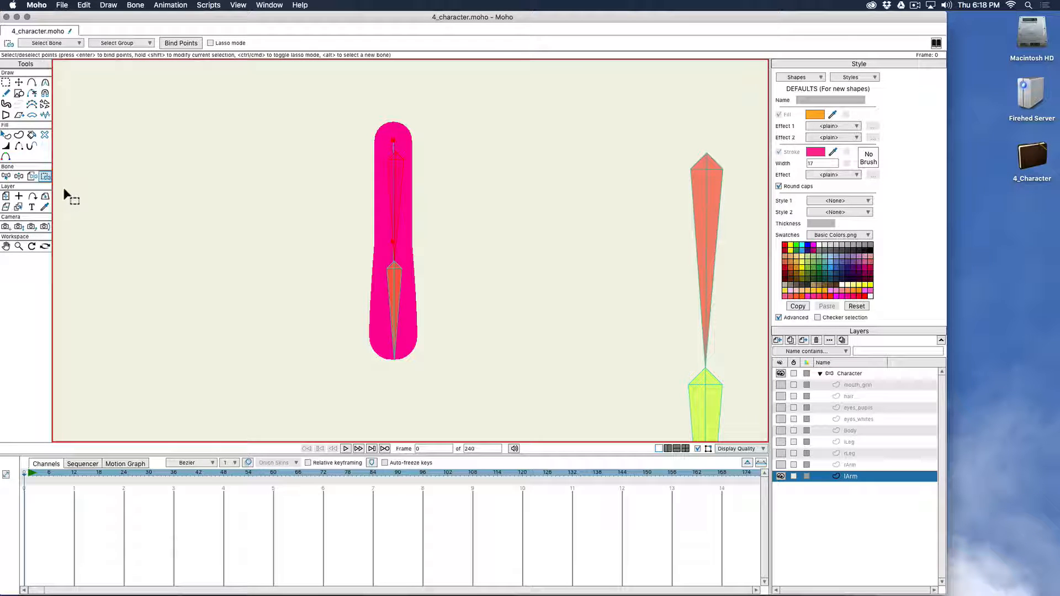
# Step: Bind the bottom point of the lArm layer to that arm's lower bone
pyautogui.press('b')
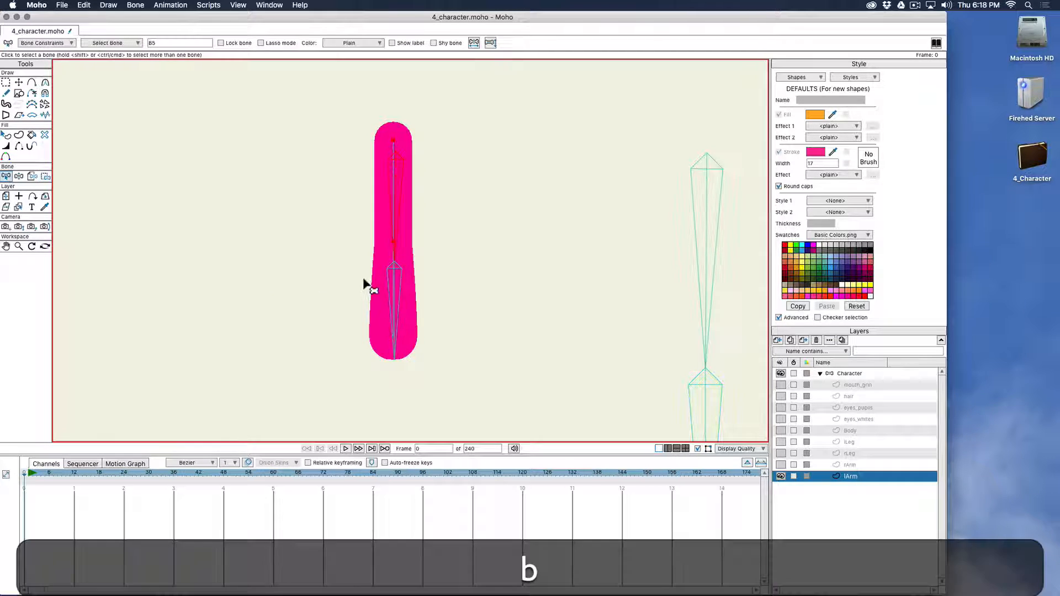
pyautogui.click(393, 275)
pyautogui.press('i')
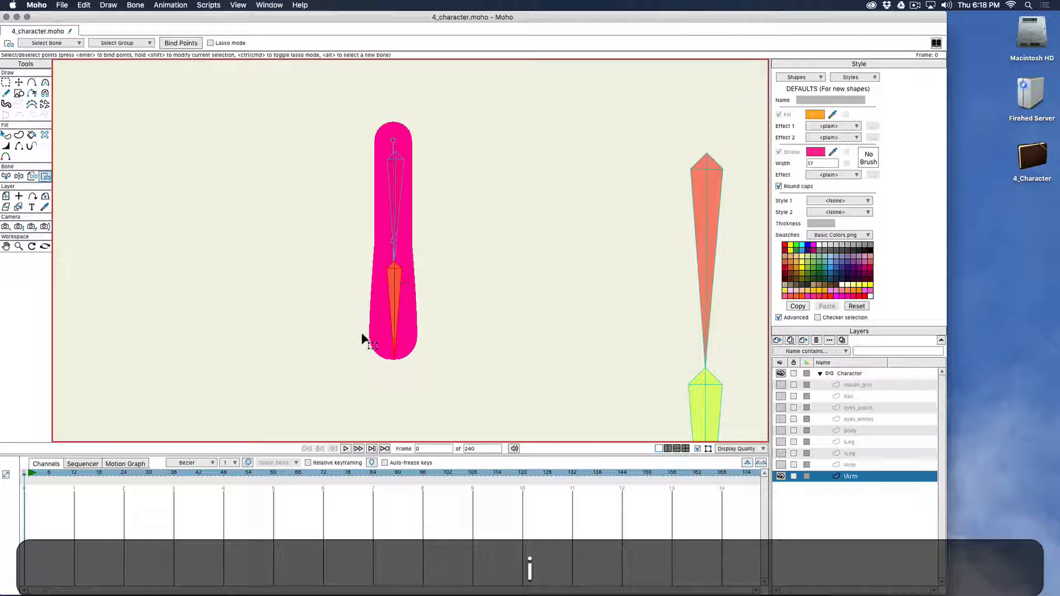
pyautogui.press('Return')
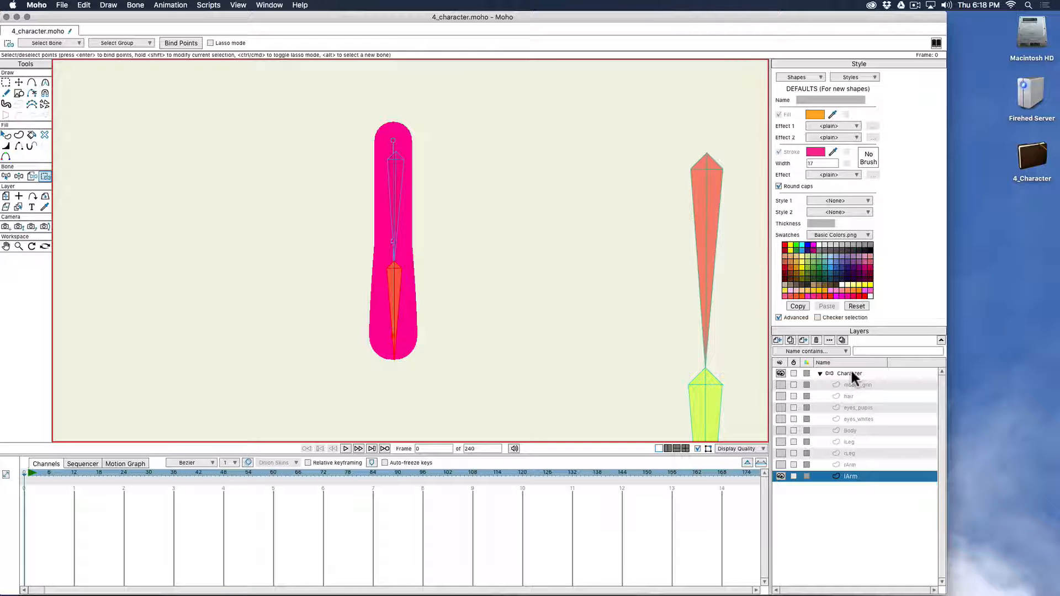
# Step: Test how the lArm artwork bends by manipulating its bones from the Character layer
pyautogui.click(851, 374)
pyautogui.press('z')
pyautogui.moveTo(383, 307); pyautogui.dragTo(445, 231)
pyautogui.moveTo(389, 197); pyautogui.dragTo(326, 279)
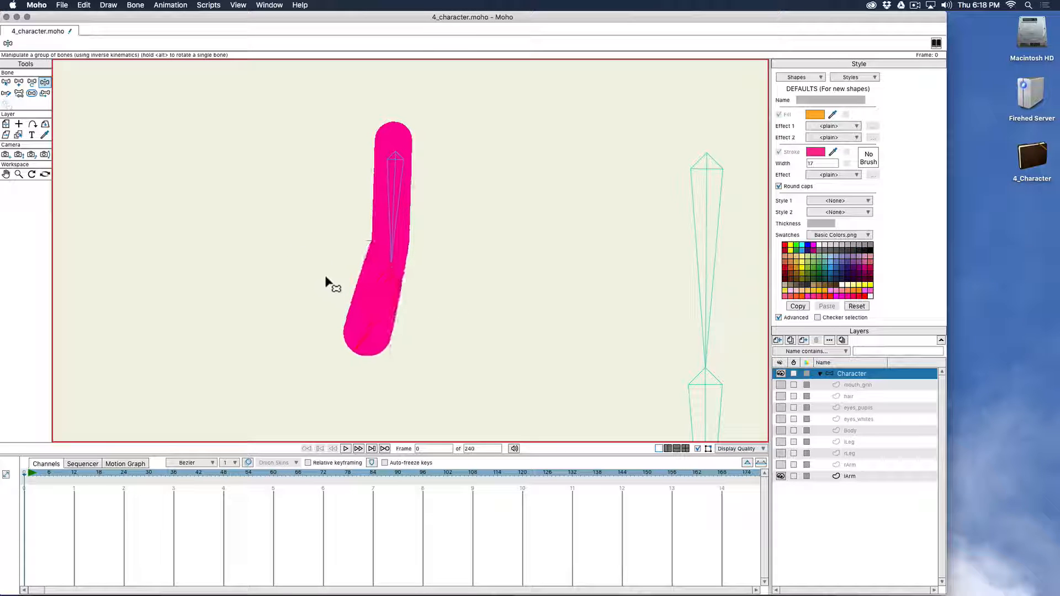
# Step: Show the rArm layer and bind its two upper points to that arm's upper bone
pyautogui.moveTo(752, 282); pyautogui.dragTo(469, 278)
pyautogui.moveTo(643, 292); pyautogui.dragTo(442, 291)
pyautogui.moveTo(663, 333); pyautogui.dragTo(506, 328)
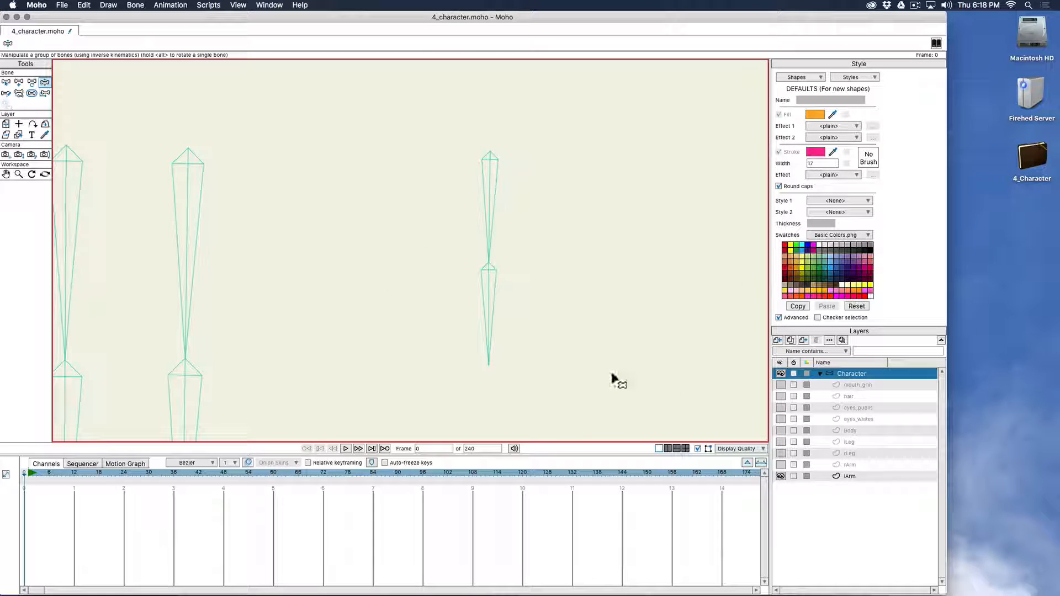
pyautogui.click(781, 464)
pyautogui.scroll(3, 521, 355)
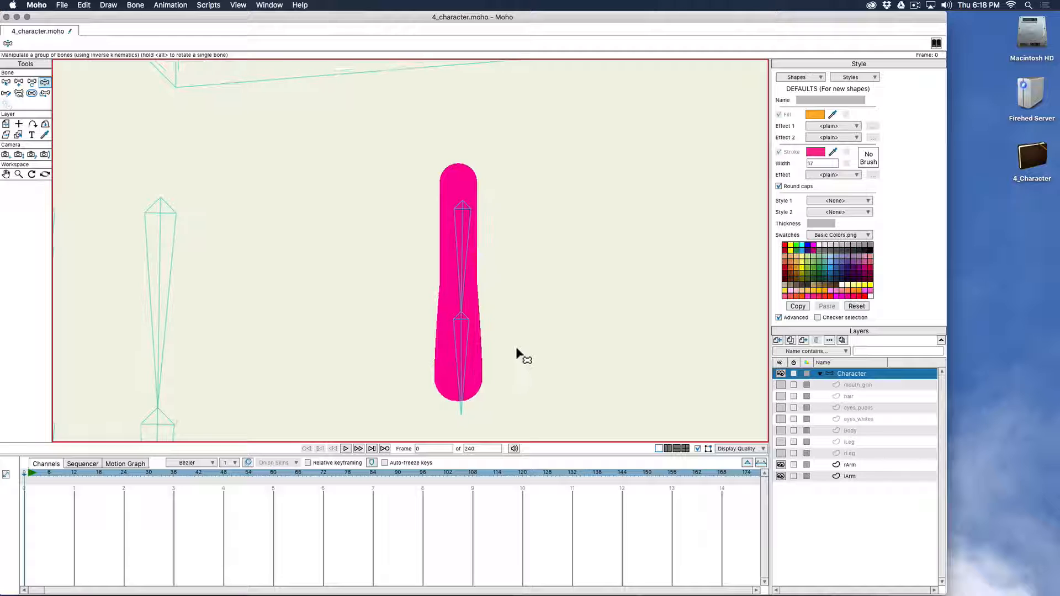
pyautogui.press('b')
pyautogui.click(467, 221)
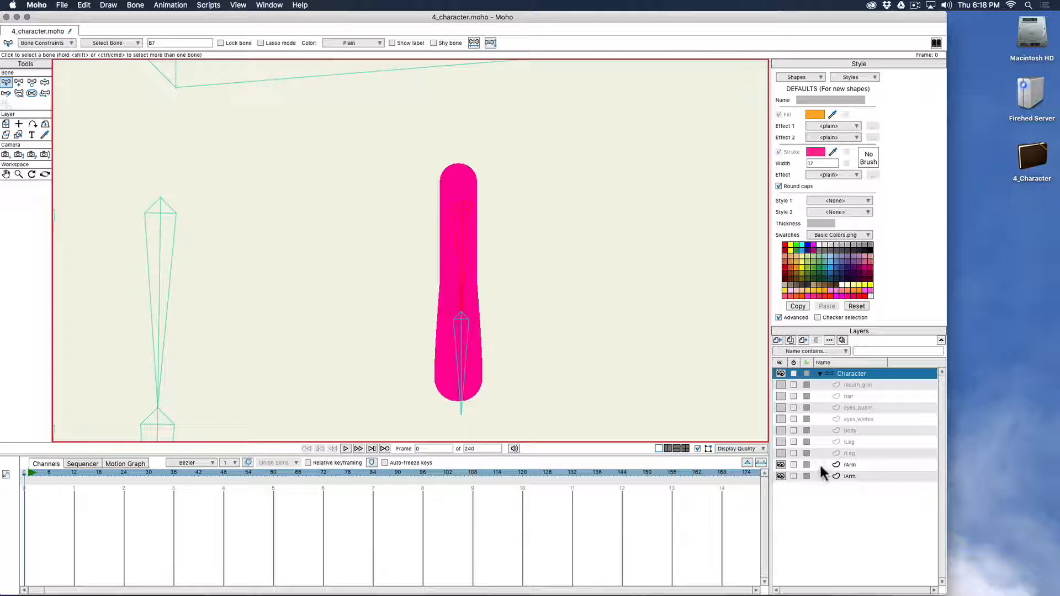
pyautogui.click(849, 464)
pyautogui.scroll(1, 519, 293)
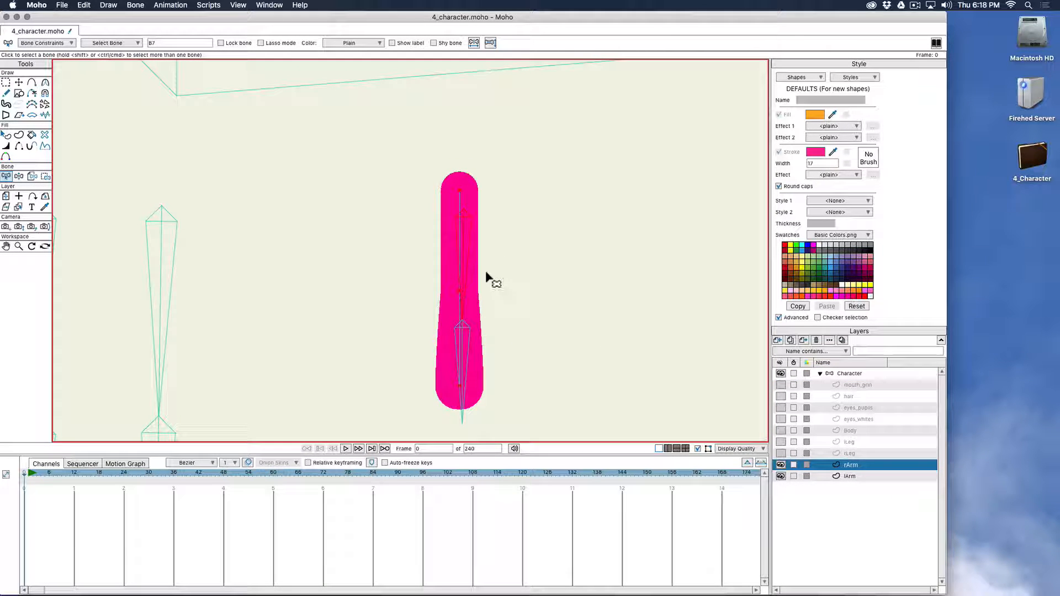
pyautogui.press('b')
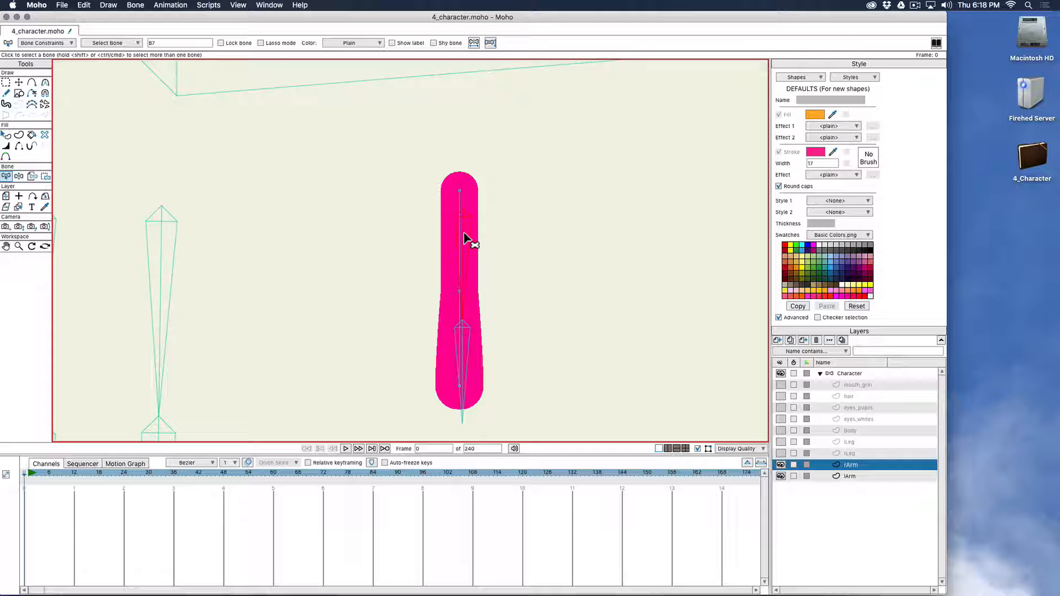
pyautogui.press('i')
pyautogui.moveTo(434, 165); pyautogui.dragTo(515, 307)
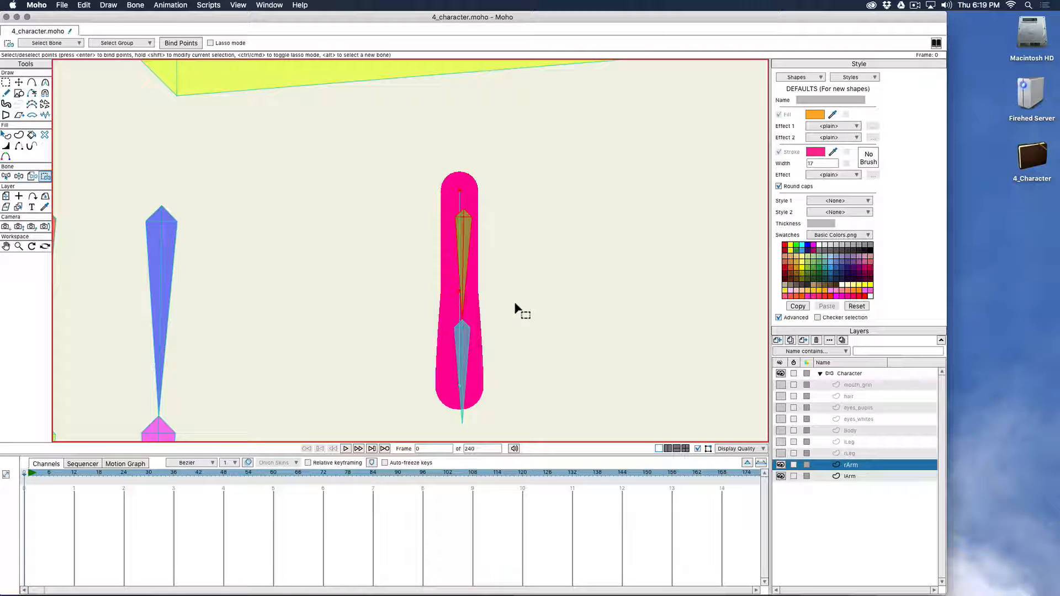
pyautogui.press('Return')
# Step: Bind the bottom point of the rArm layer to that arm's lower bone
pyautogui.press('b')
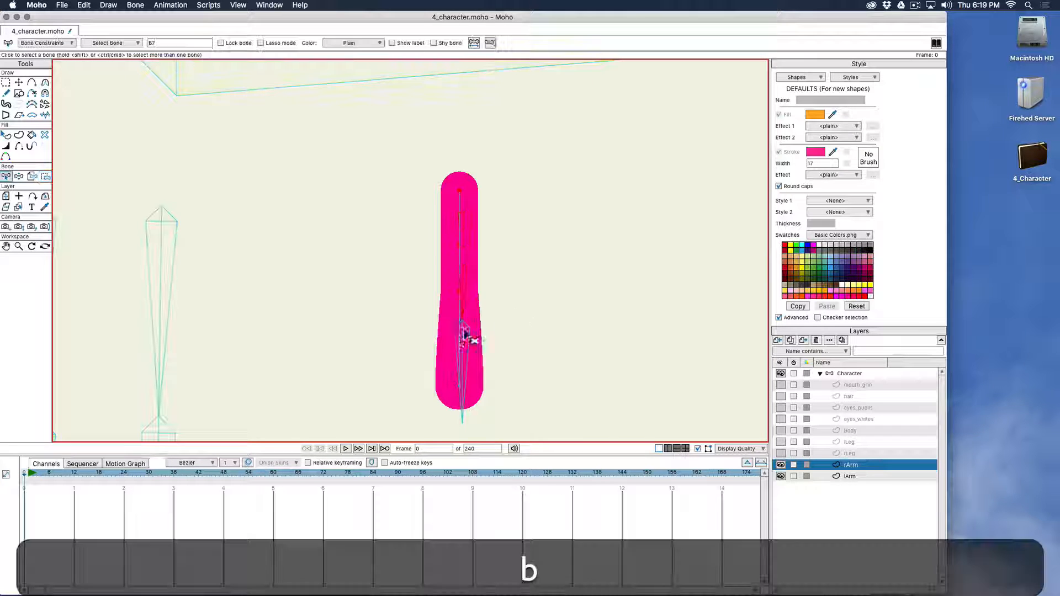
pyautogui.click(462, 335)
pyautogui.press('i')
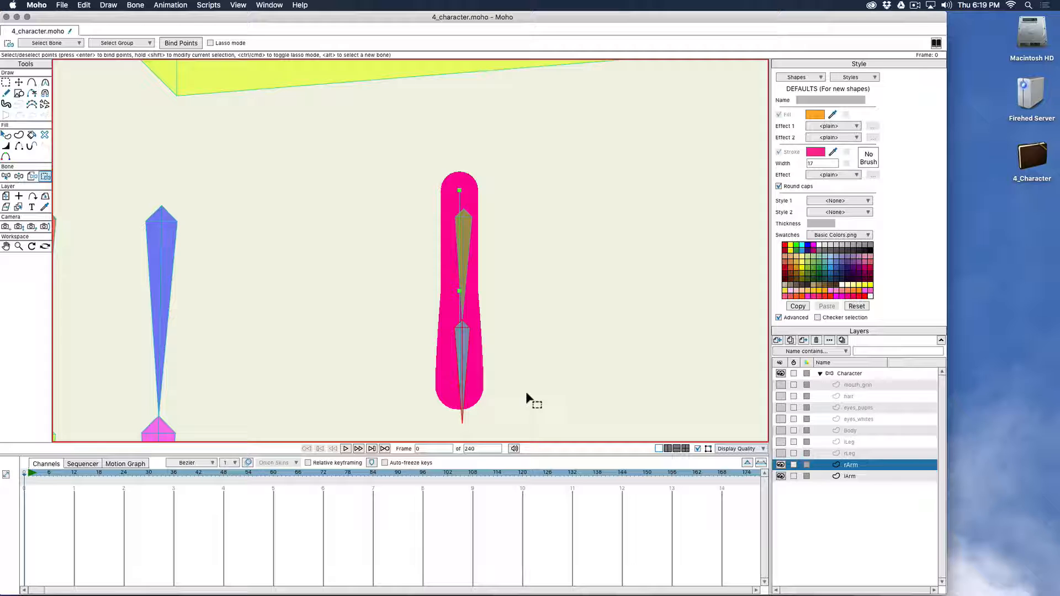
pyautogui.press('Return')
pyautogui.scroll(1, 401, 254)
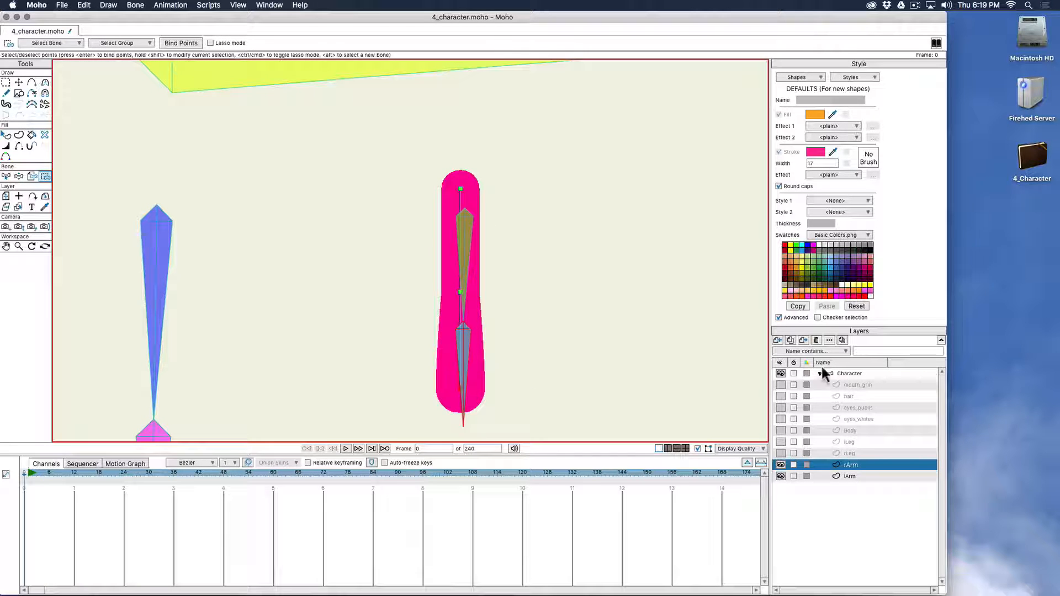
# Step: Test how the rArm artwork bends by manipulating its bones from the Character layer
pyautogui.click(852, 373)
pyautogui.press('z')
pyautogui.moveTo(464, 374); pyautogui.dragTo(473, 286)
pyautogui.scroll(-3, 474, 292)
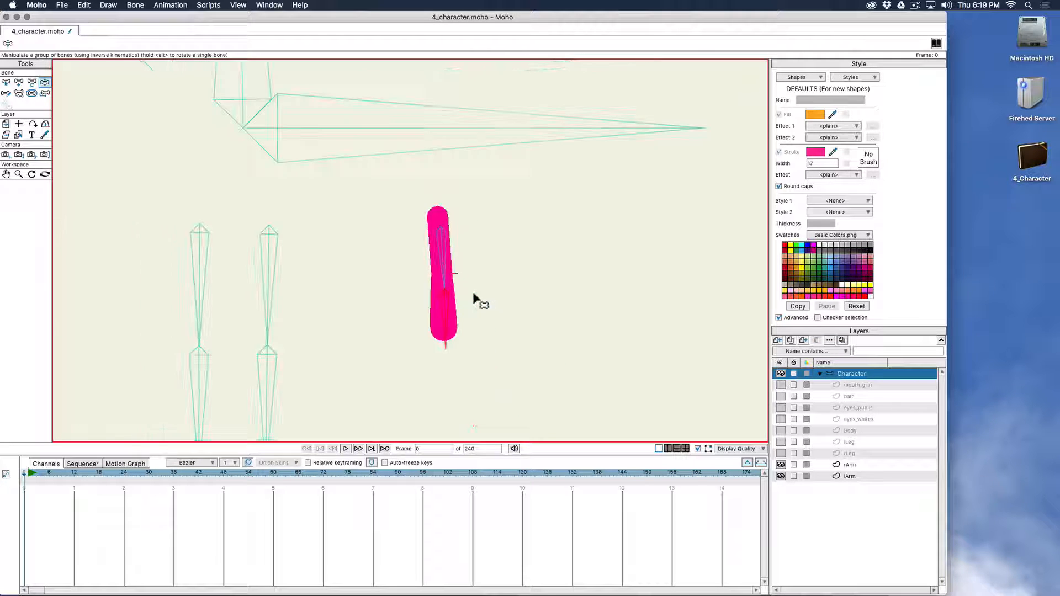
# Step: Show the lLeg and rLeg layers
pyautogui.moveTo(380, 310); pyautogui.dragTo(422, 269)
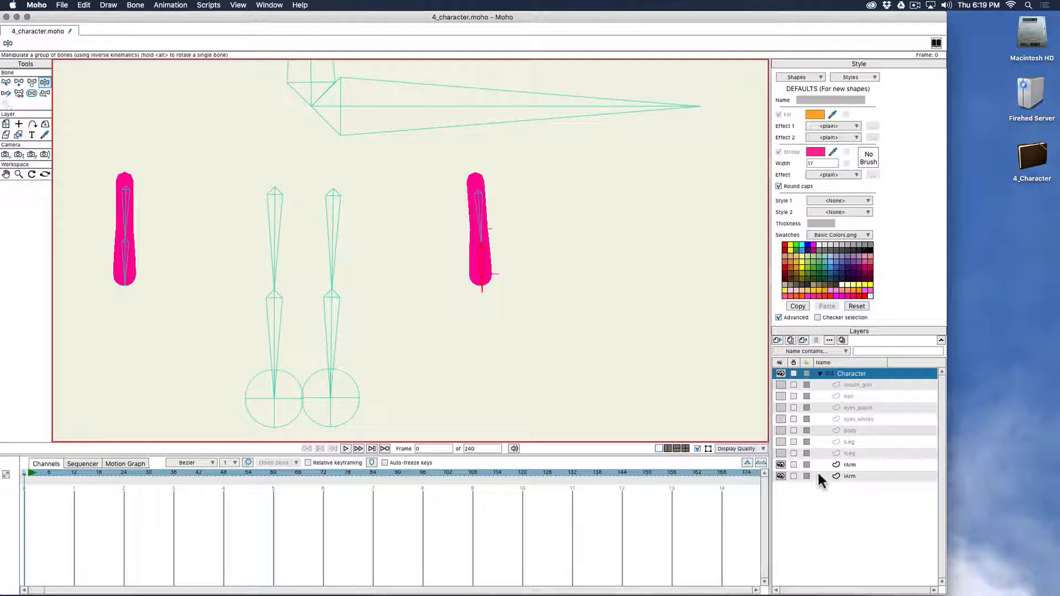
pyautogui.click(780, 441)
pyautogui.click(781, 453)
pyautogui.moveTo(317, 290); pyautogui.dragTo(356, 305)
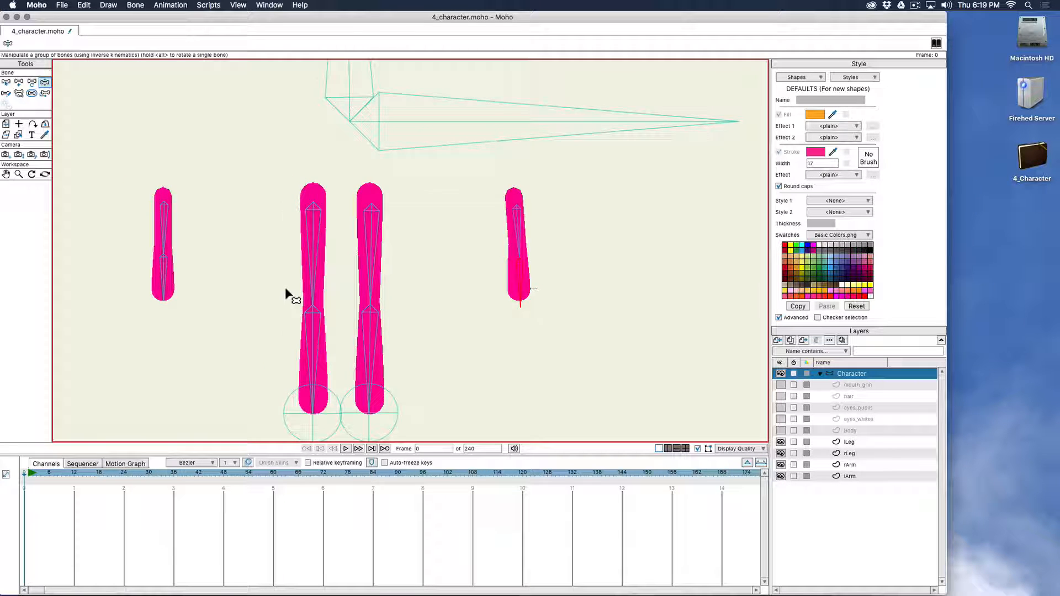
# Step: Bind the two upper points of the lLeg layer to that leg's upper bone
pyautogui.scroll(3, 288, 296)
pyautogui.moveTo(289, 298); pyautogui.dragTo(512, 301)
pyautogui.press('b')
pyautogui.click(844, 441)
pyautogui.press('b')
pyautogui.click(482, 243)
pyautogui.press('i')
pyautogui.moveTo(453, 187); pyautogui.dragTo(527, 360)
pyautogui.press('Return')
# Step: Bind the bottom point of the lLeg layer to that leg's lower bone
pyautogui.moveTo(496, 401); pyautogui.dragTo(425, 283)
pyautogui.press('b')
pyautogui.click(405, 287)
pyautogui.press('i')
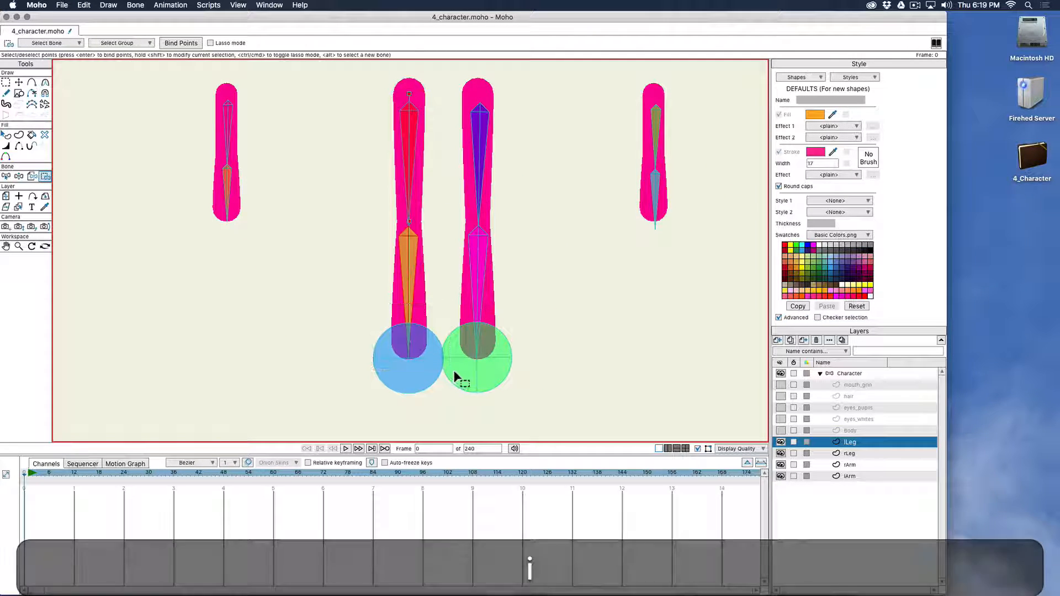
pyautogui.press('Return')
# Step: Bind the two upper points of the rLeg layer to that leg's upper bone
pyautogui.hscroll(3, 442, 364)
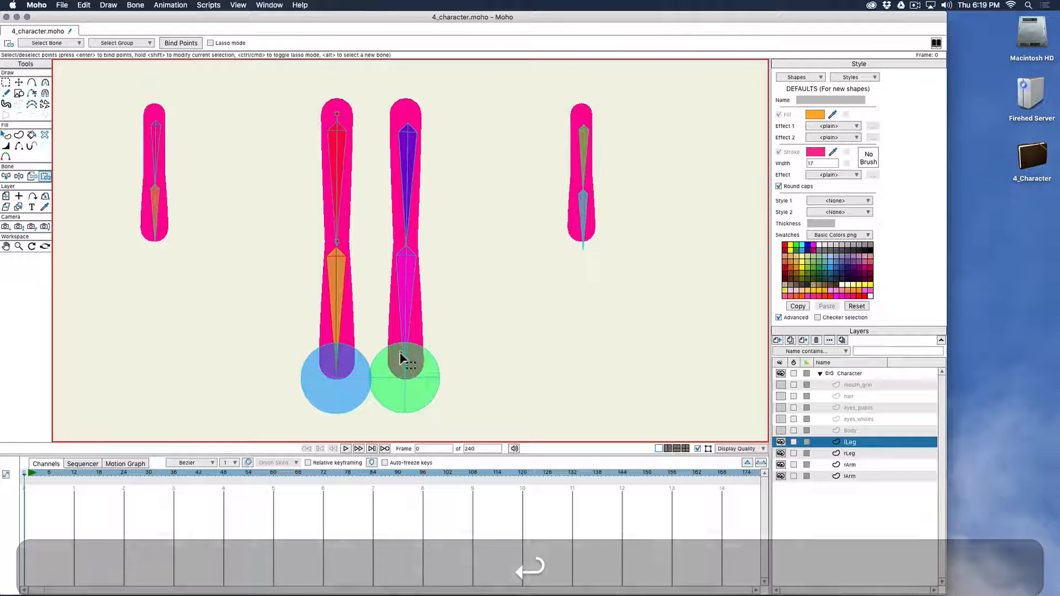
pyautogui.press('b')
pyautogui.click(407, 165)
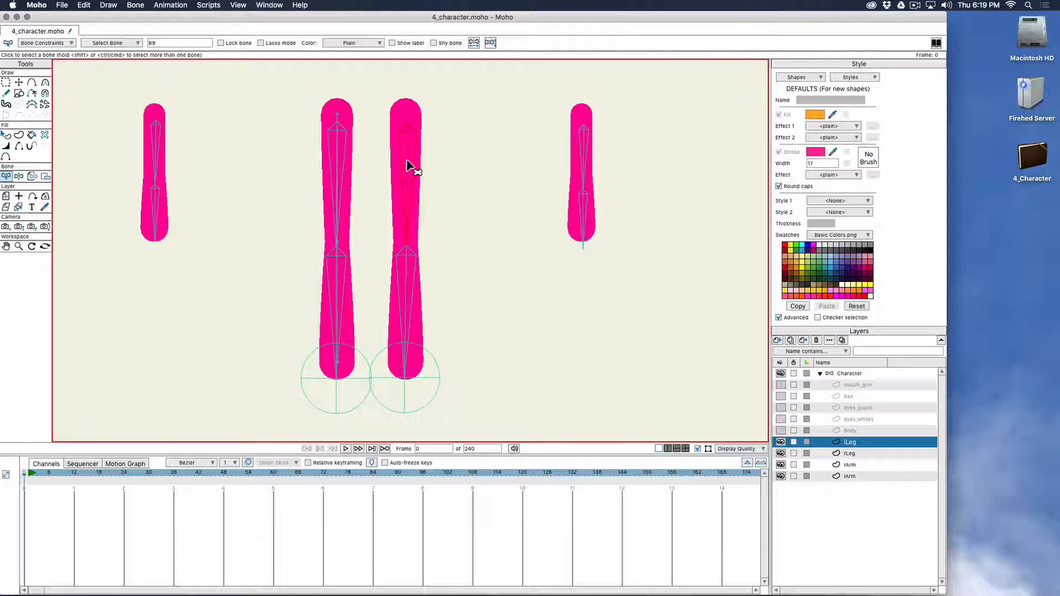
pyautogui.click(850, 456)
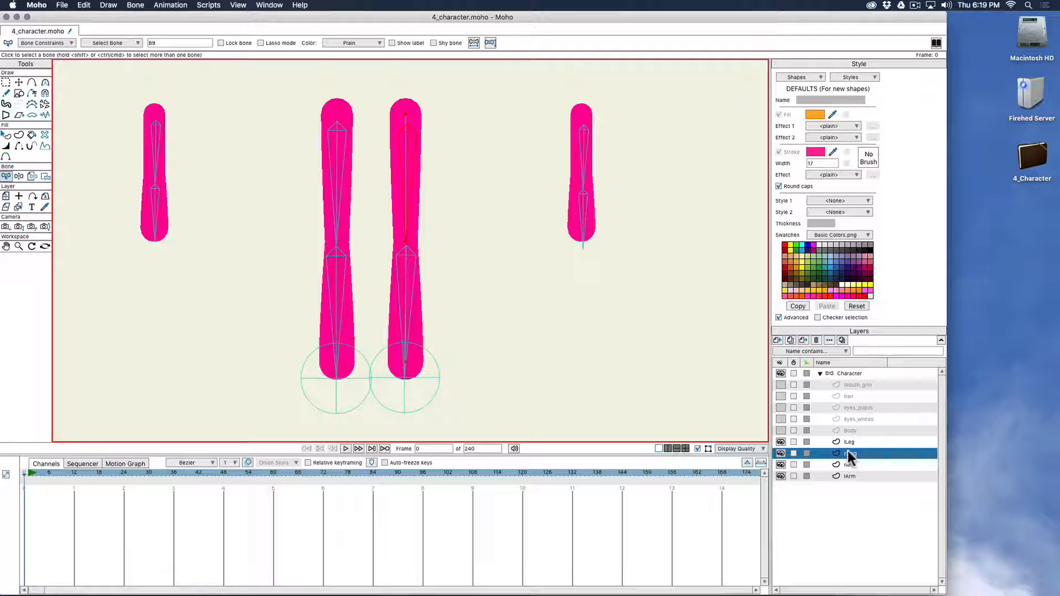
pyautogui.press('b')
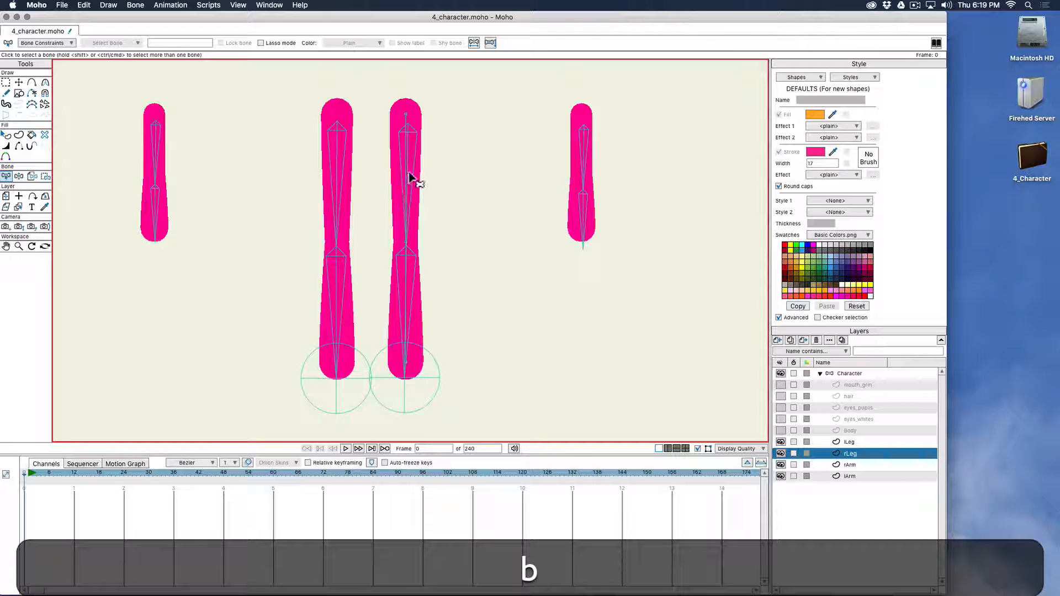
pyautogui.press('i')
pyautogui.moveTo(390, 99); pyautogui.dragTo(442, 271)
pyautogui.press('Return')
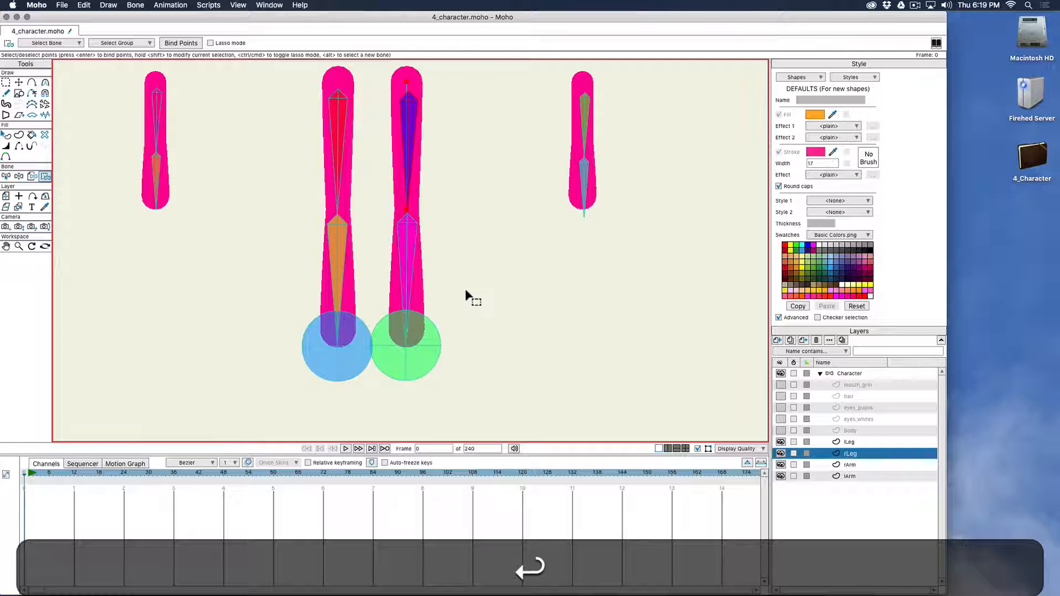
# Step: Bind the bottom point of the rLeg layer to that leg's lower bone
pyautogui.press('b')
pyautogui.press('i')
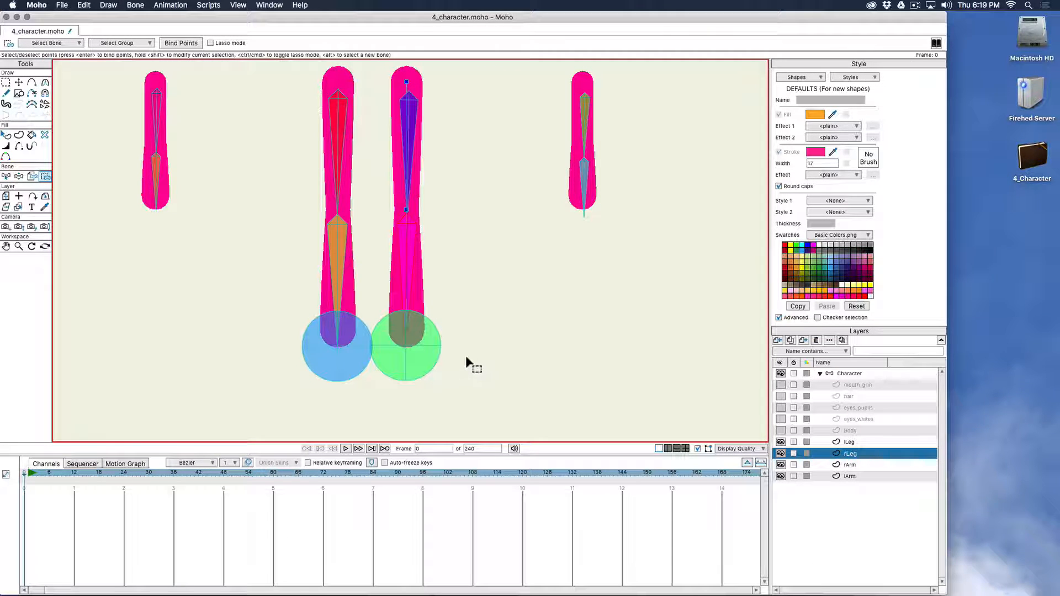
pyautogui.press('Return')
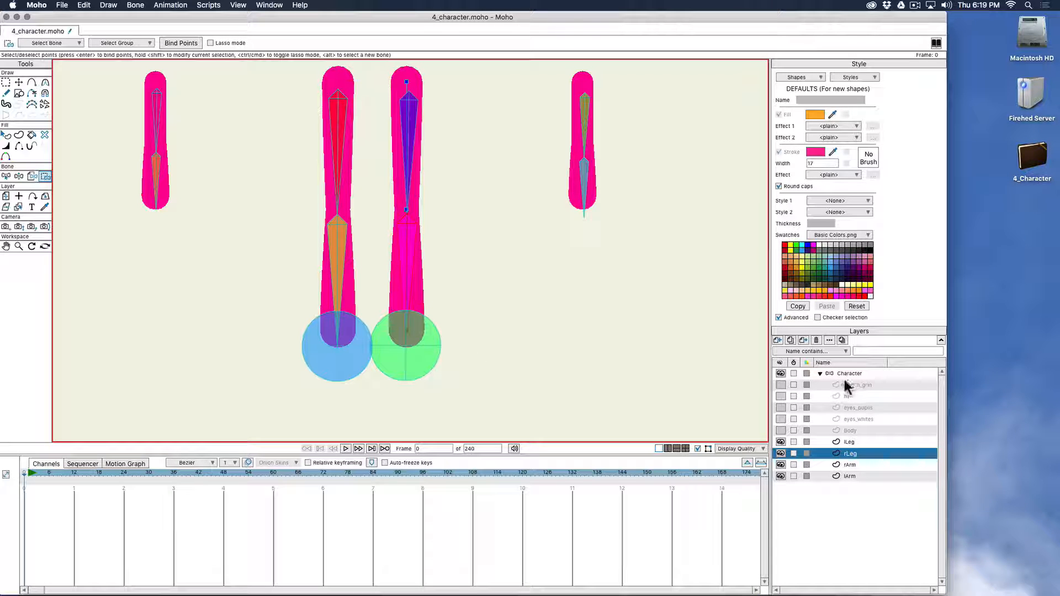
# Step: Show the hidden mouth, hair, eye and body layers again and select the Character layer
pyautogui.moveTo(786, 386); pyautogui.dragTo(781, 431)
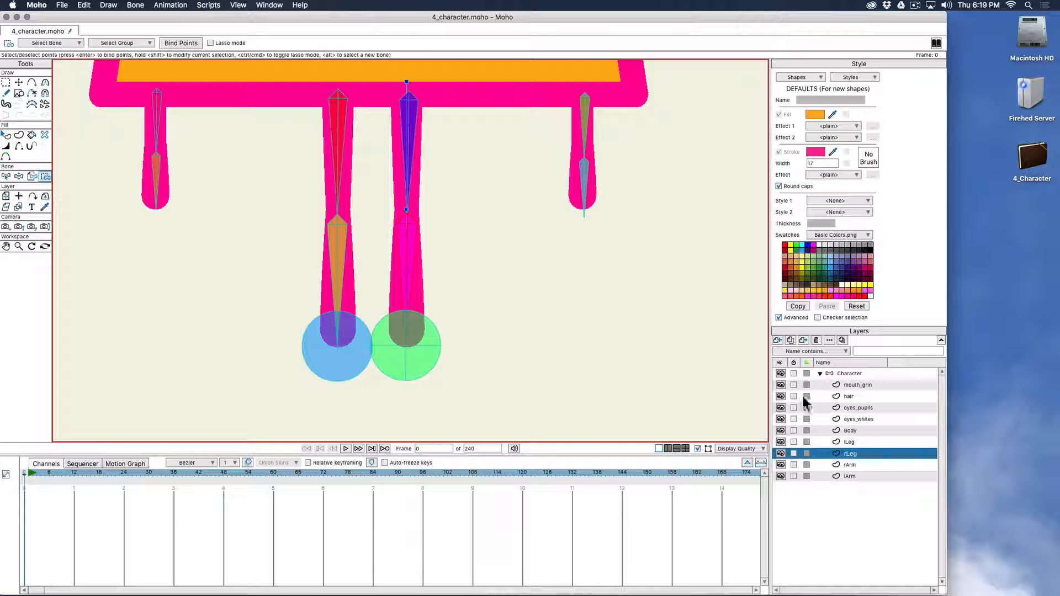
pyautogui.click(837, 375)
pyautogui.scroll(-3, 416, 244)
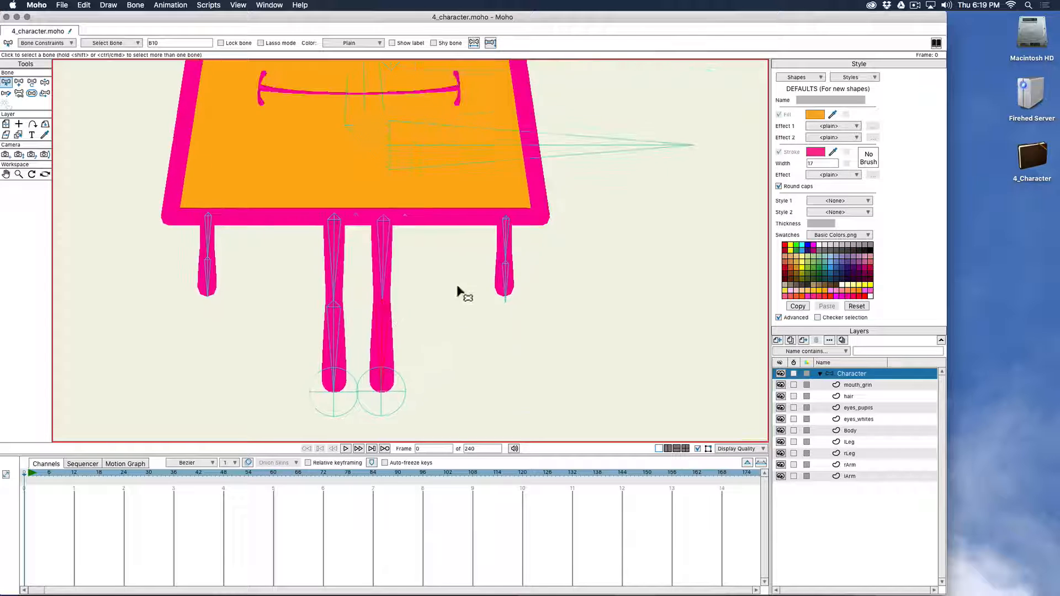
# Step: Test the rig with the Manipulate Bones tool by moving the arm, leg and body bones, and return to the rest pose at frame 0
pyautogui.press('z')
pyautogui.moveTo(494, 312); pyautogui.dragTo(544, 302)
pyautogui.moveTo(349, 99)
pyautogui.mouseDown()
pyautogui.moveTo(334, 103)
pyautogui.moveTo(354, 107)
pyautogui.mouseUp()
pyautogui.moveTo(186, 266); pyautogui.dragTo(178, 294)
pyautogui.moveTo(339, 252); pyautogui.dragTo(369, 422)
pyautogui.moveTo(410, 147); pyautogui.dragTo(400, 148)
pyautogui.moveTo(426, 184); pyautogui.dragTo(434, 347)
pyautogui.moveTo(395, 303); pyautogui.dragTo(397, 295)
pyautogui.click(392, 179)
pyautogui.click(395, 231)
pyautogui.click(403, 170)
pyautogui.moveTo(398, 357); pyautogui.dragTo(396, 237)
pyautogui.moveTo(457, 357); pyautogui.dragTo(490, 175)
pyautogui.moveTo(615, 306); pyautogui.dragTo(622, 295)
pyautogui.moveTo(502, 375); pyautogui.dragTo(488, 286)
pyautogui.moveTo(420, 280); pyautogui.dragTo(371, 266)
pyautogui.moveTo(280, 225); pyautogui.dragTo(276, 208)
pyautogui.moveTo(583, 122); pyautogui.dragTo(572, 185)
pyautogui.moveTo(669, 159)
pyautogui.mouseDown()
pyautogui.moveTo(658, 163)
pyautogui.moveTo(679, 173)
pyautogui.moveTo(693, 161)
pyautogui.moveTo(678, 160)
pyautogui.mouseUp()
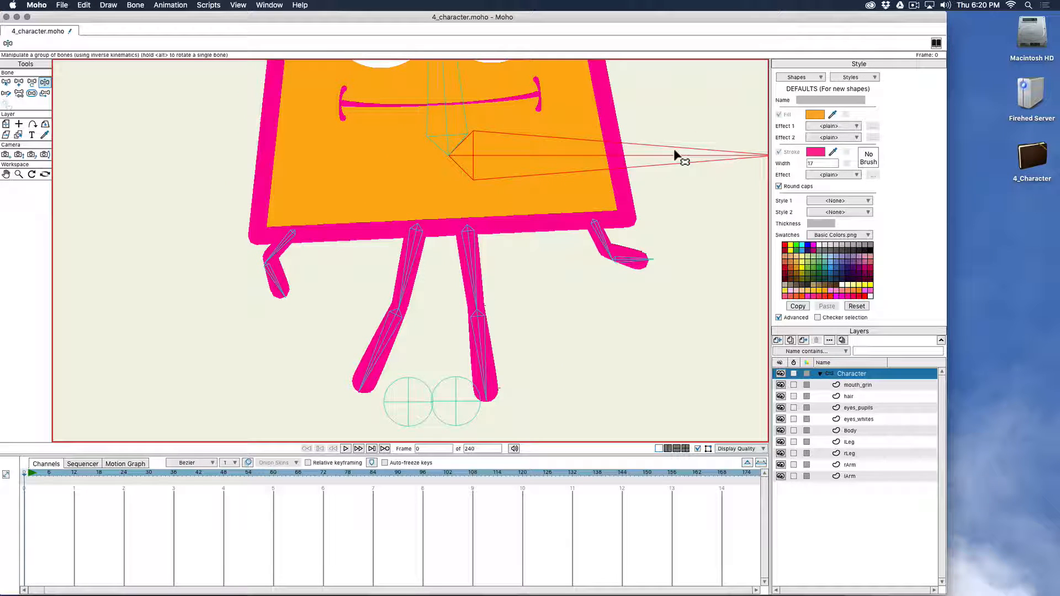
pyautogui.press('Right')
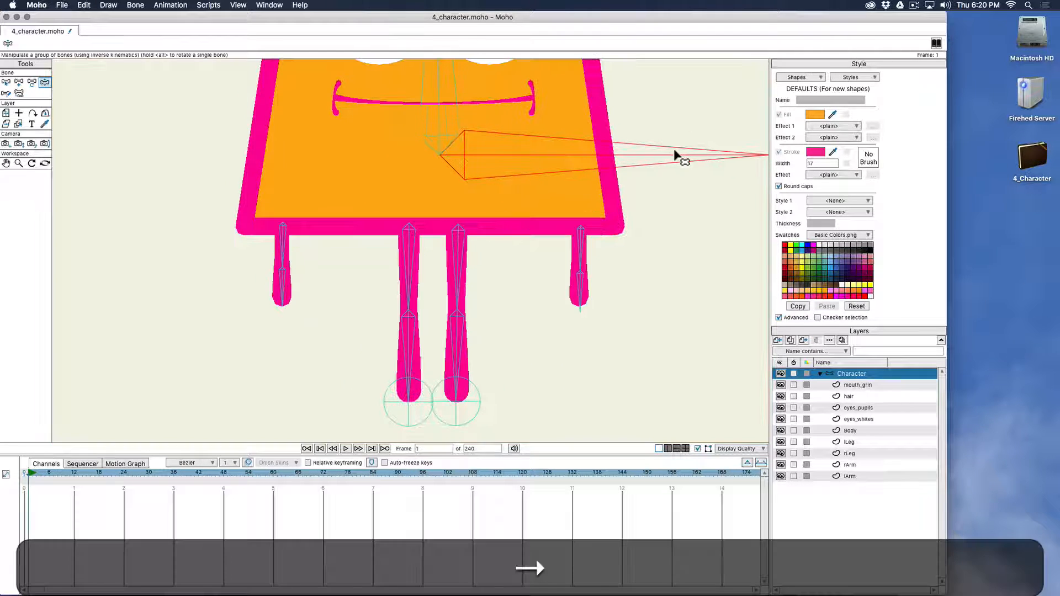
pyautogui.press('Left')
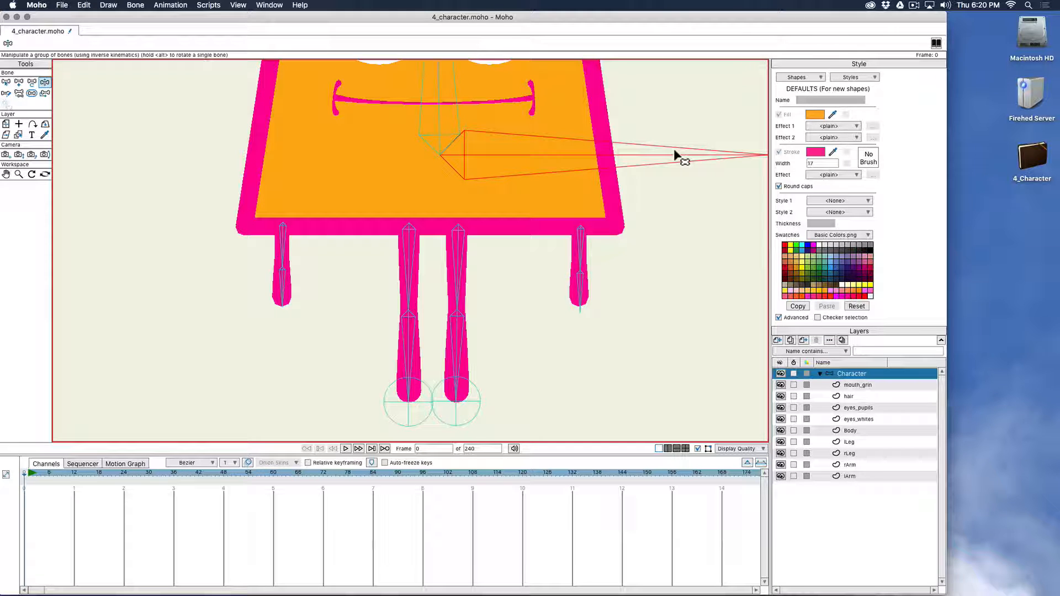
# Step: Rename the pin bone at the tip of the right leg as rFoot
pyautogui.scroll(-3, 508, 307)
pyautogui.scroll(-1, 527, 302)
pyautogui.scroll(2, 524, 314)
pyautogui.scroll(-1, 466, 332)
pyautogui.scroll(1, 462, 324)
pyautogui.moveTo(440, 365); pyautogui.dragTo(484, 278)
pyautogui.scroll(2, 414, 334)
pyautogui.scroll(3, 414, 334)
pyautogui.moveTo(466, 345); pyautogui.dragTo(494, 295)
pyautogui.scroll(6, 429, 333)
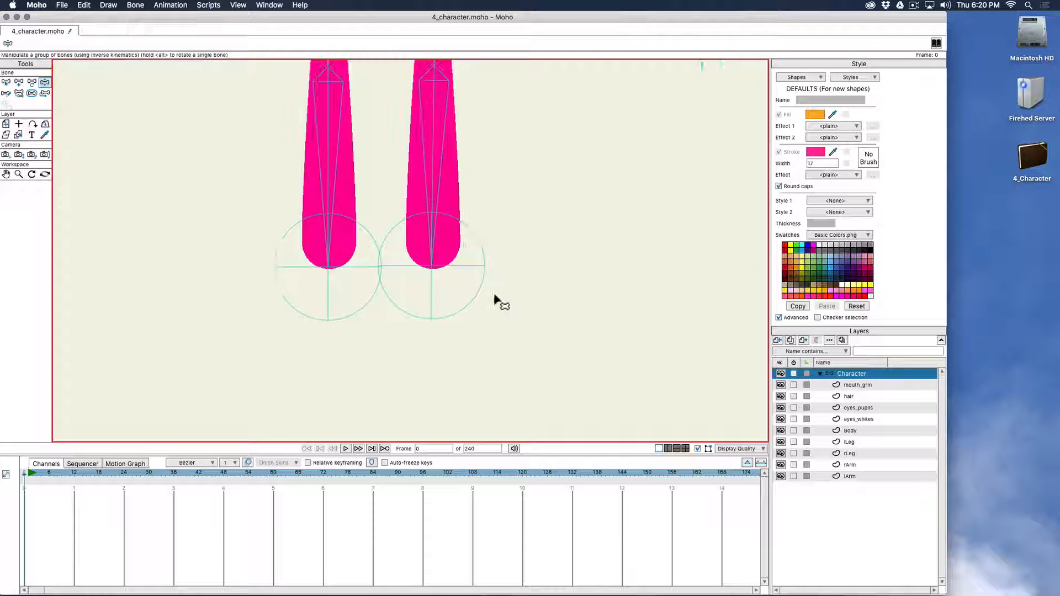
pyautogui.press('b')
pyautogui.click(479, 269)
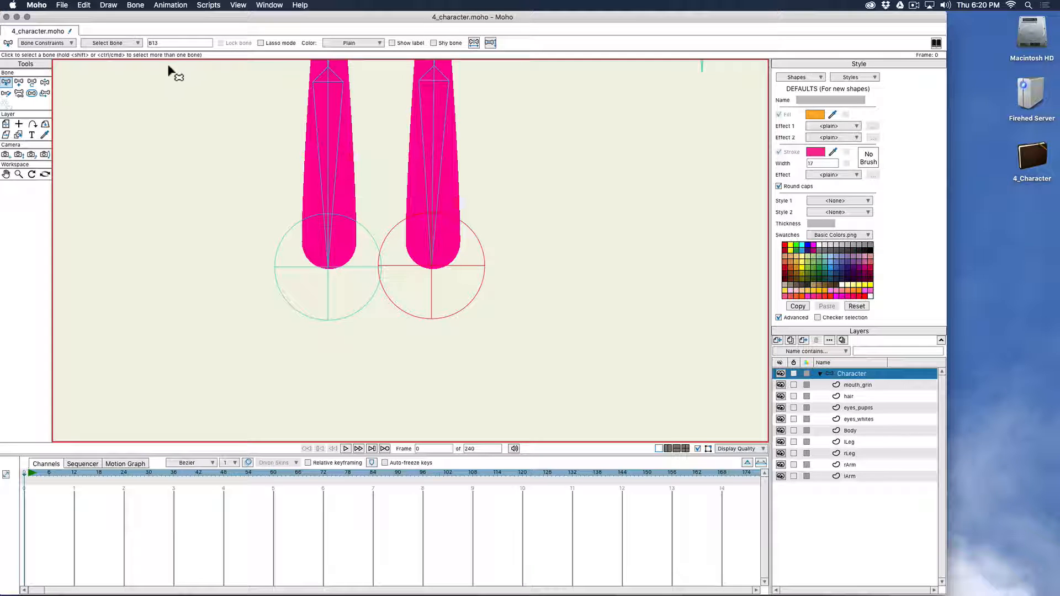
pyautogui.click(171, 43)
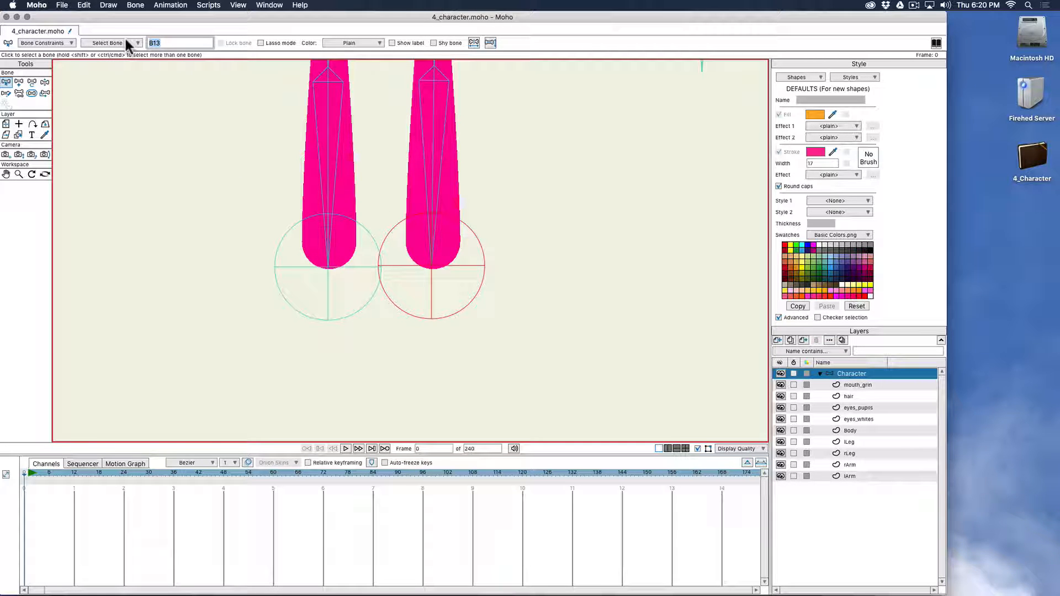
pyautogui.write('rFoot')
pyautogui.press('Return')
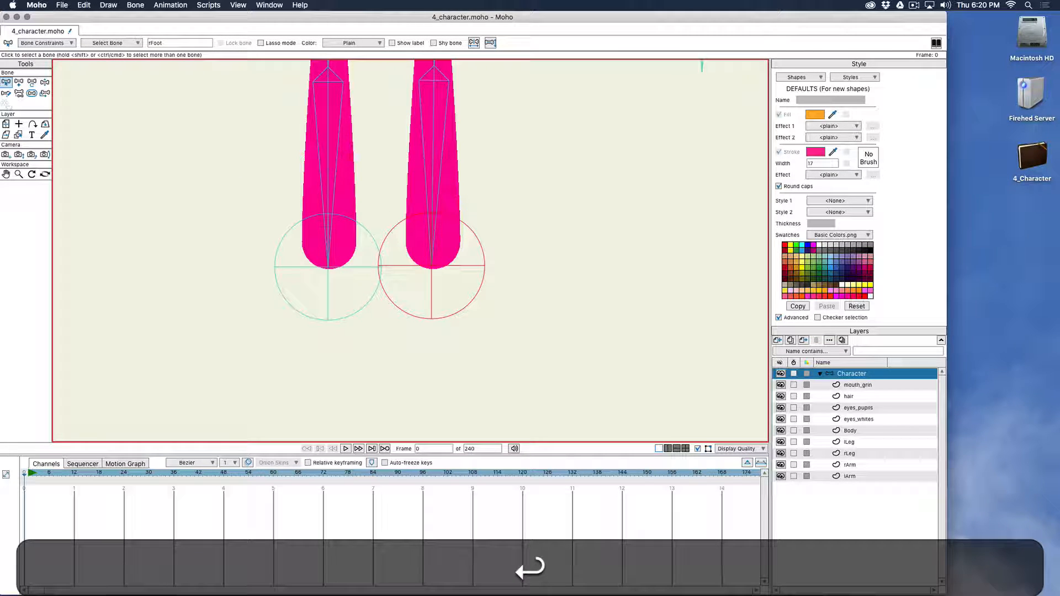
# Step: Rename the pin bone at the tip of the left leg as lFoot
pyautogui.press('b')
pyautogui.click(358, 267)
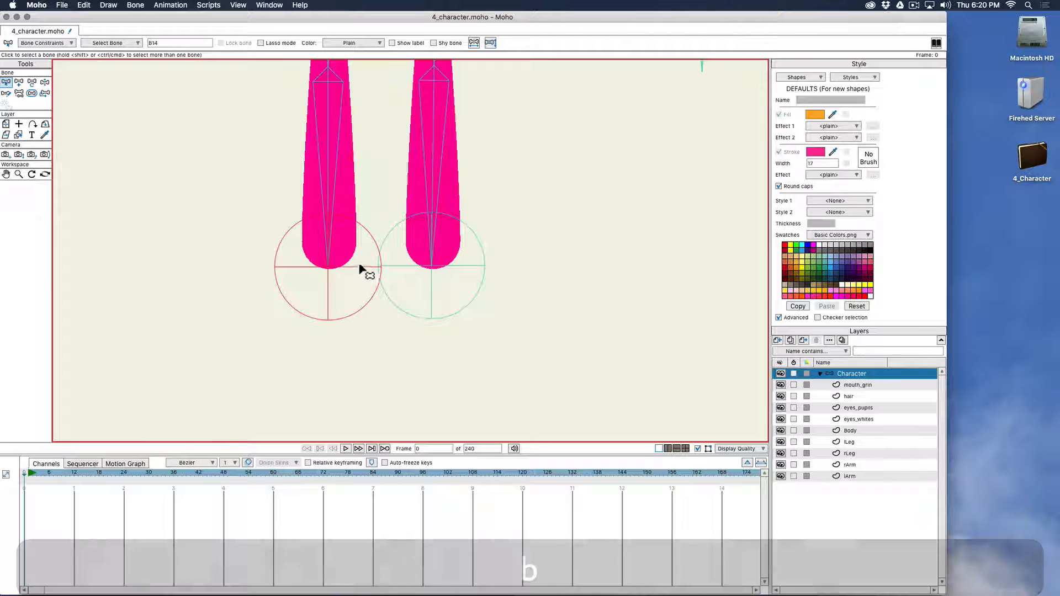
pyautogui.moveTo(171, 42); pyautogui.dragTo(98, 36)
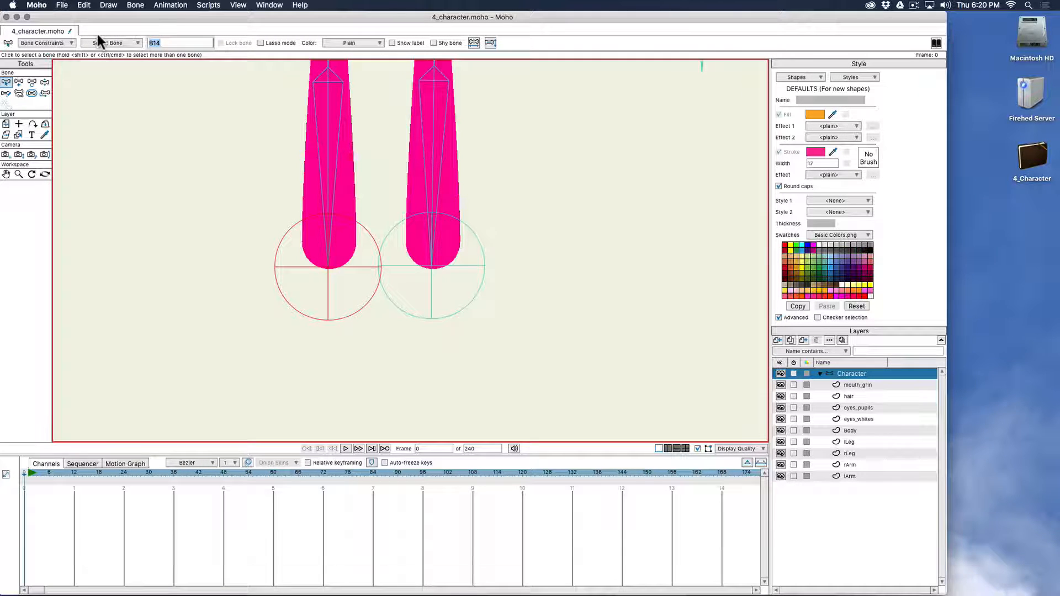
pyautogui.write('lFoot')
pyautogui.press('Return')
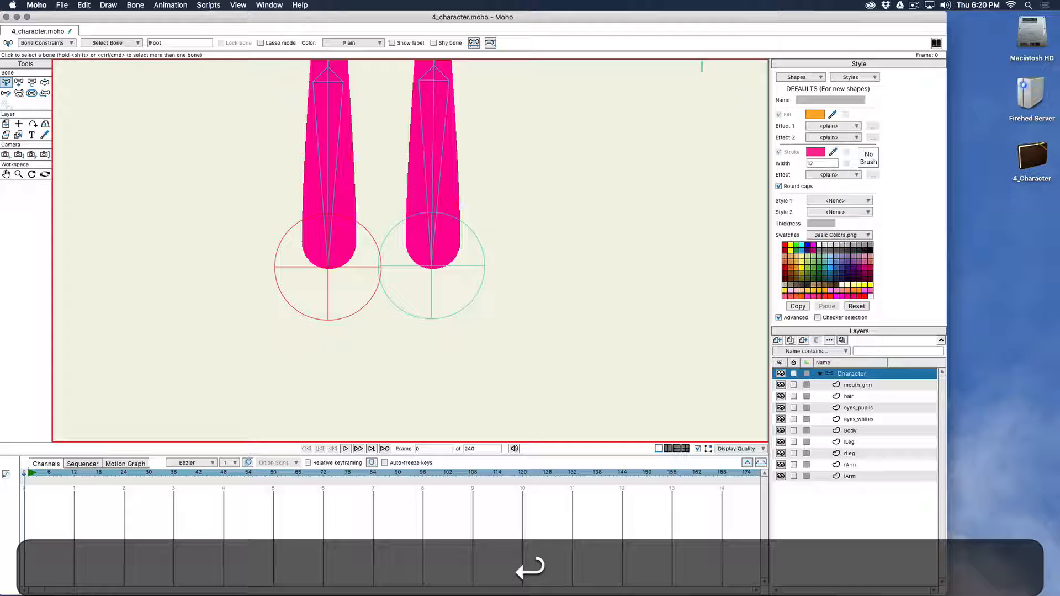
# Step: Set rFoot as the target of the right leg's lower bone in its bone constraints
pyautogui.scroll(-3, 516, 235)
pyautogui.moveTo(502, 212); pyautogui.dragTo(484, 275)
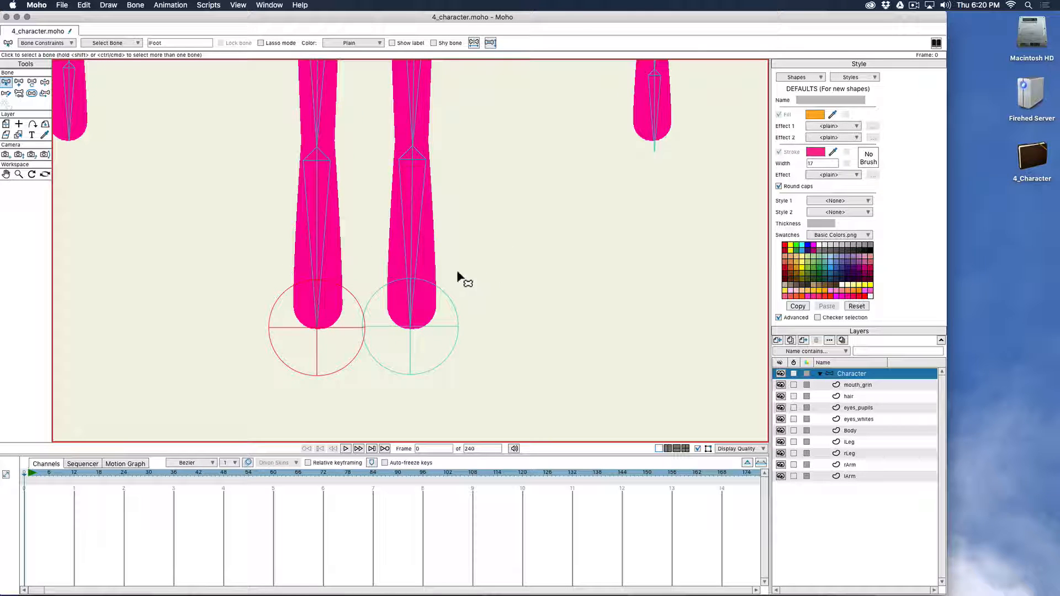
pyautogui.press('b')
pyautogui.click(416, 225)
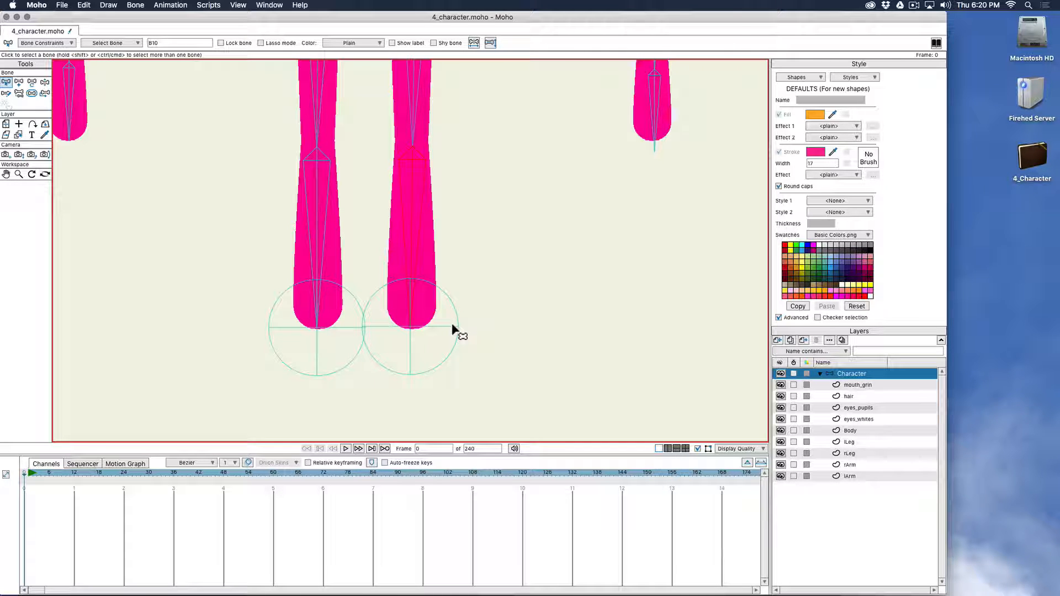
pyautogui.click(65, 42)
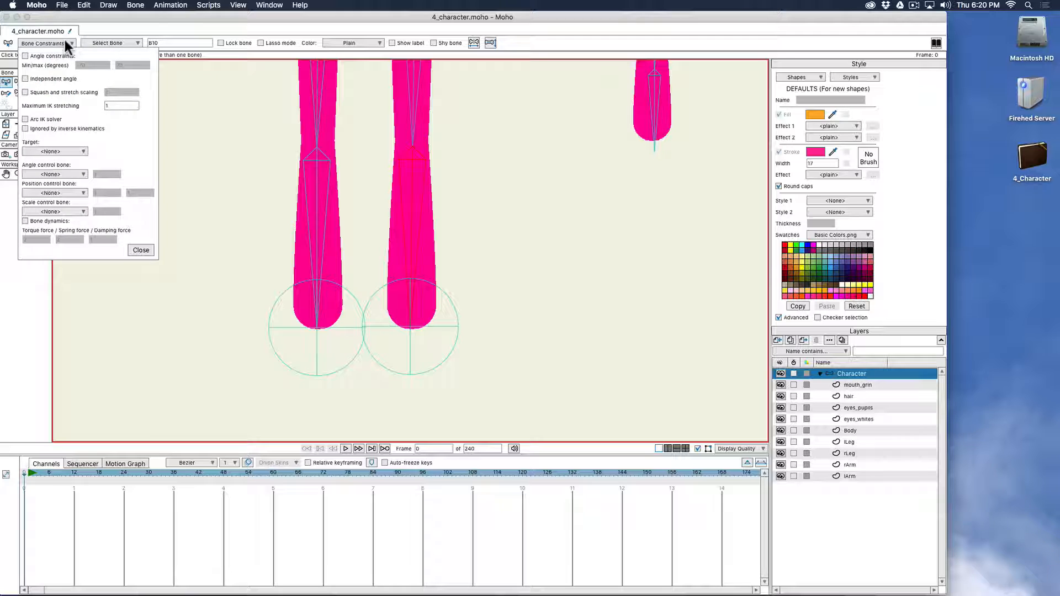
pyautogui.click(74, 151)
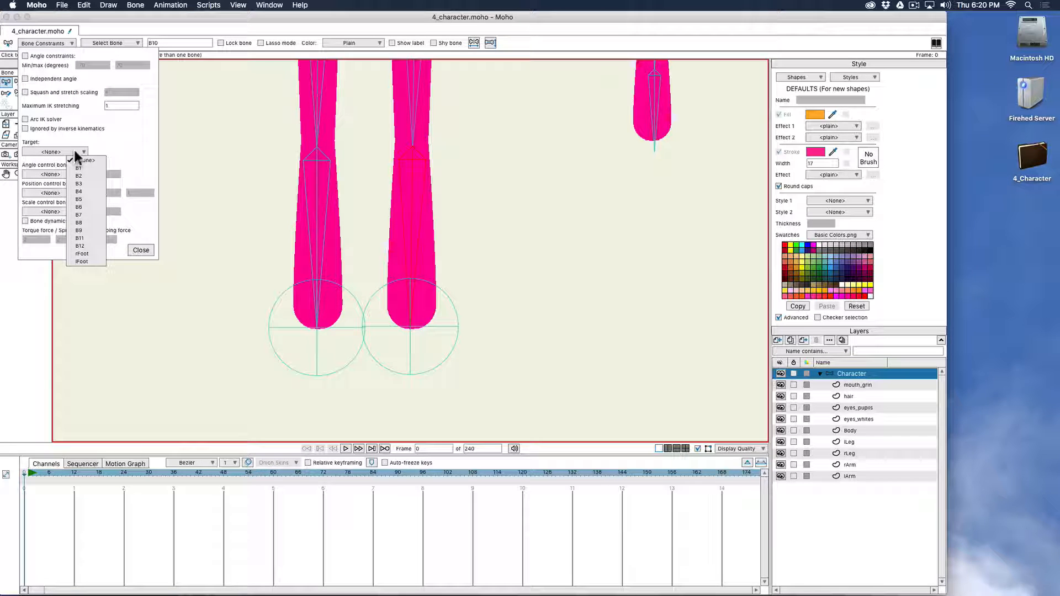
pyautogui.click(91, 254)
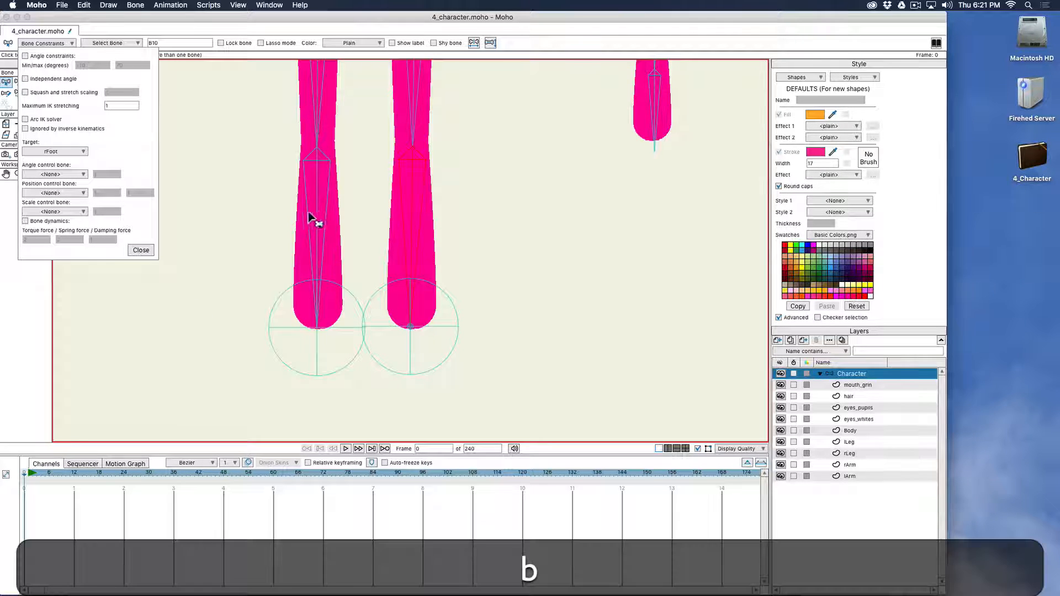
# Step: Set lFoot as the target of the left leg's lower bone and close the bone constraints
pyautogui.click(317, 197)
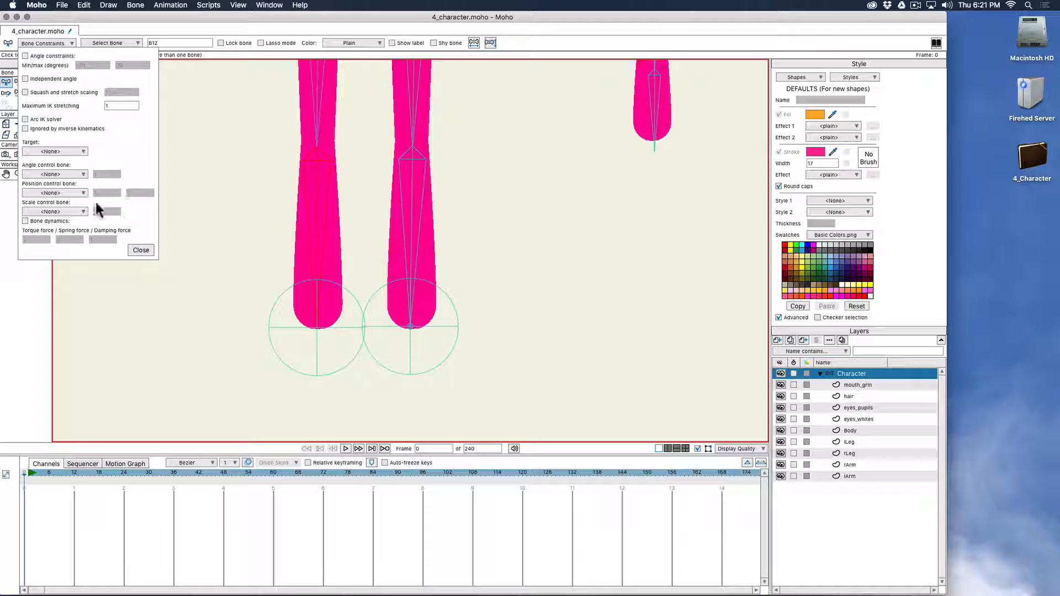
pyautogui.click(69, 153)
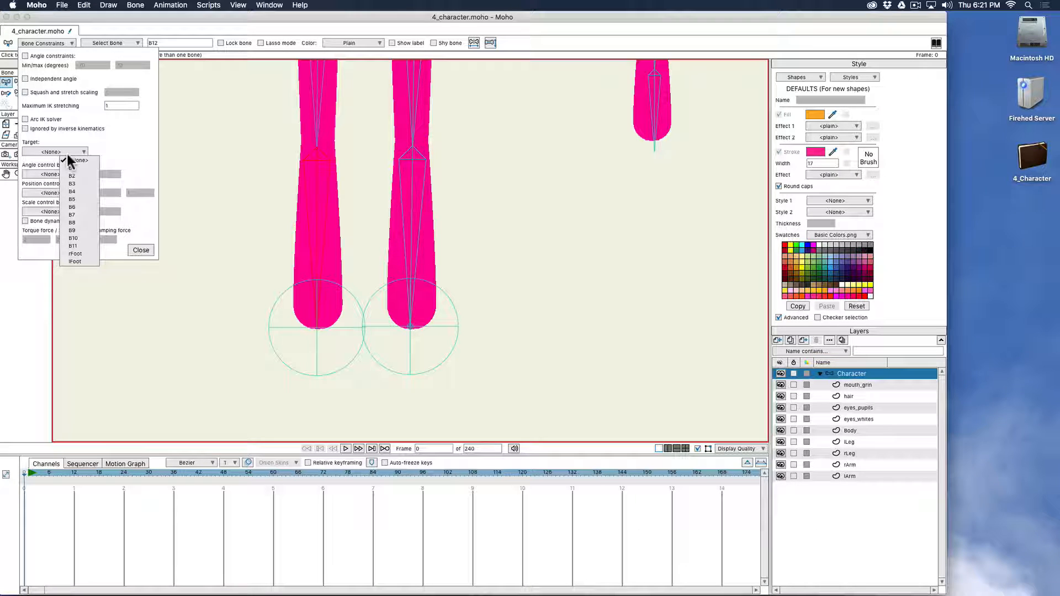
pyautogui.click(87, 260)
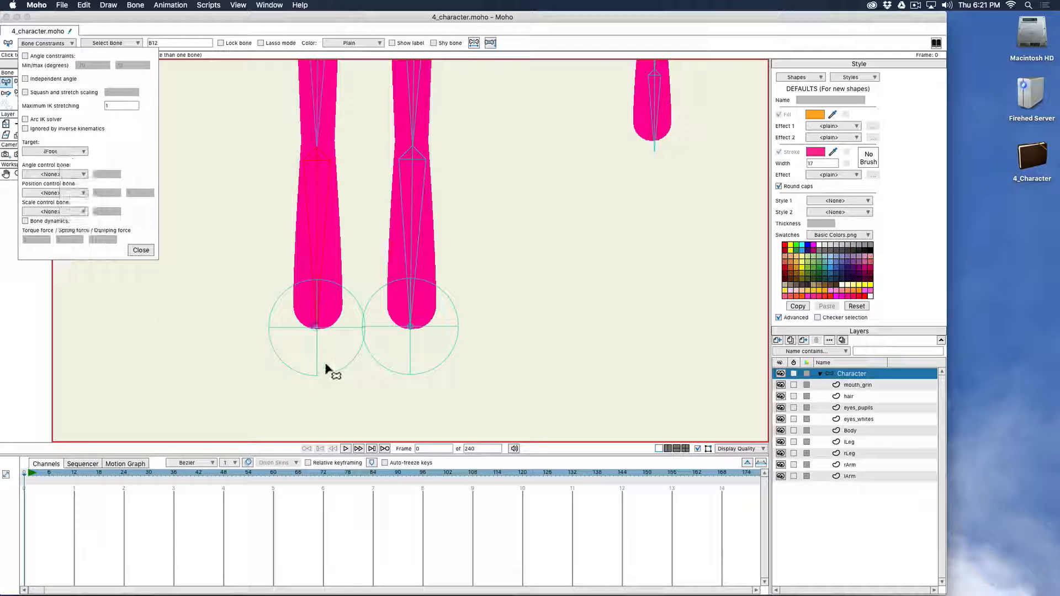
pyautogui.click(140, 250)
# Step: Test the leg targets by moving the foot pin bones with the Manipulate Bones tool
pyautogui.scroll(-5, 397, 265)
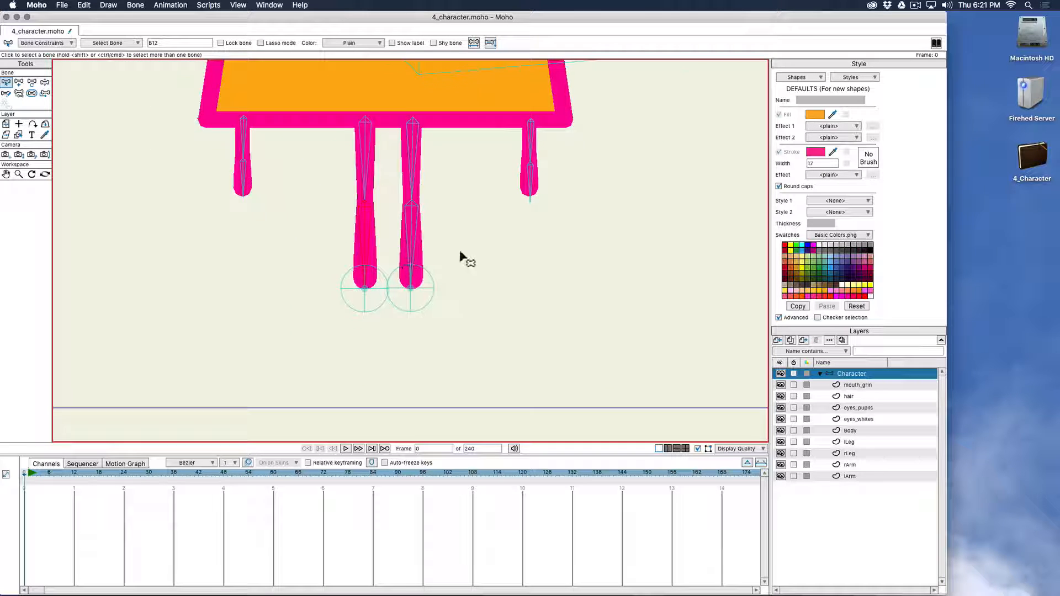
pyautogui.press('z')
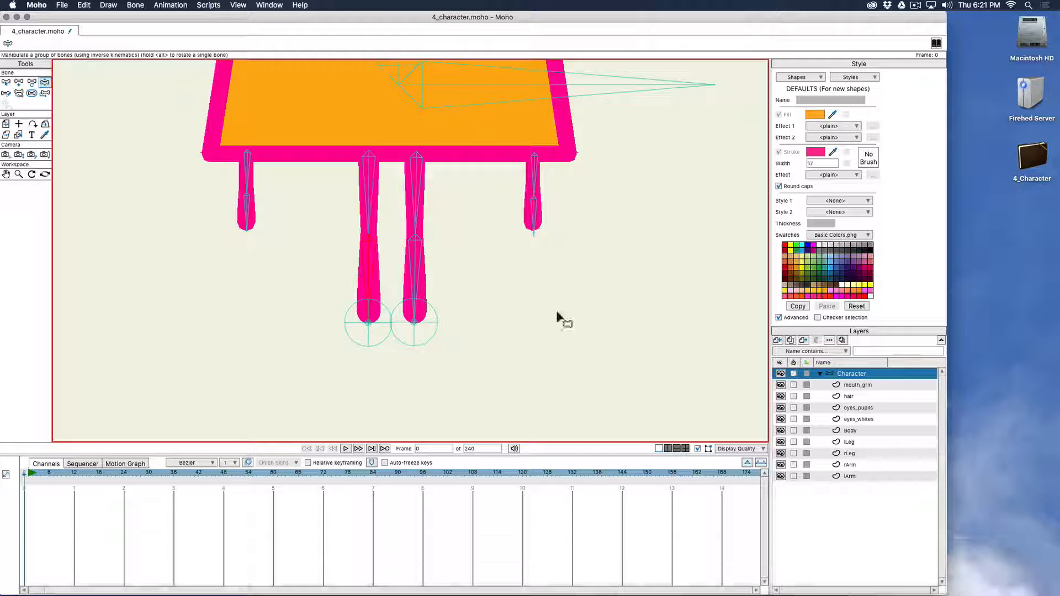
pyautogui.moveTo(423, 324); pyautogui.dragTo(356, 323)
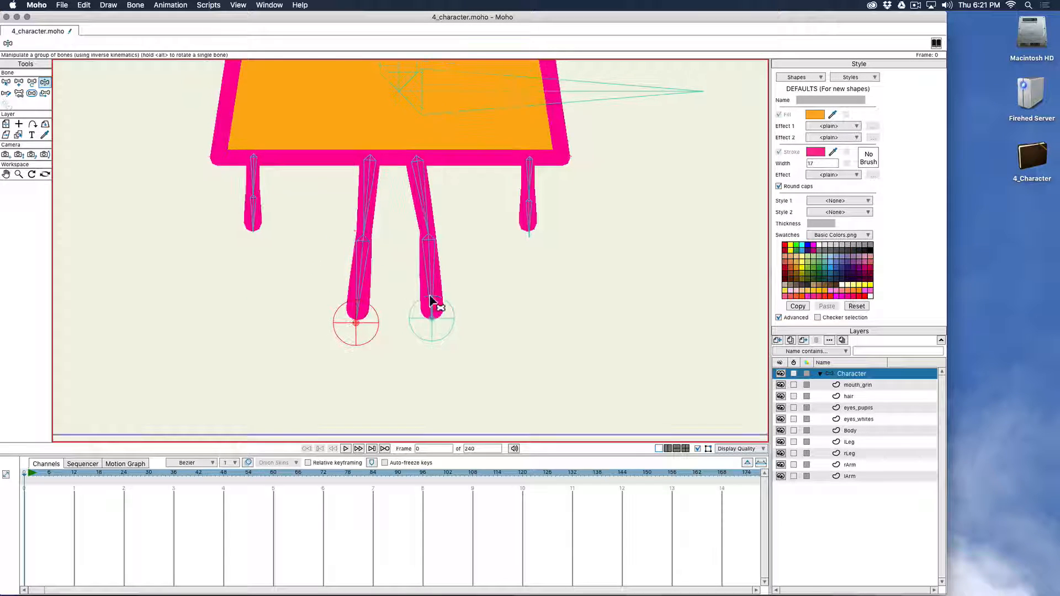
# Step: Select the upper and lower bones of both legs and set their maximum IK stretching to 1.5
pyautogui.scroll(-4, 430, 298)
pyautogui.moveTo(478, 264); pyautogui.dragTo(460, 325)
pyautogui.scroll(-1, 461, 325)
pyautogui.scroll(1, 461, 325)
pyautogui.scroll(3, 426, 325)
pyautogui.press('b')
pyautogui.moveTo(313, 272); pyautogui.dragTo(424, 329)
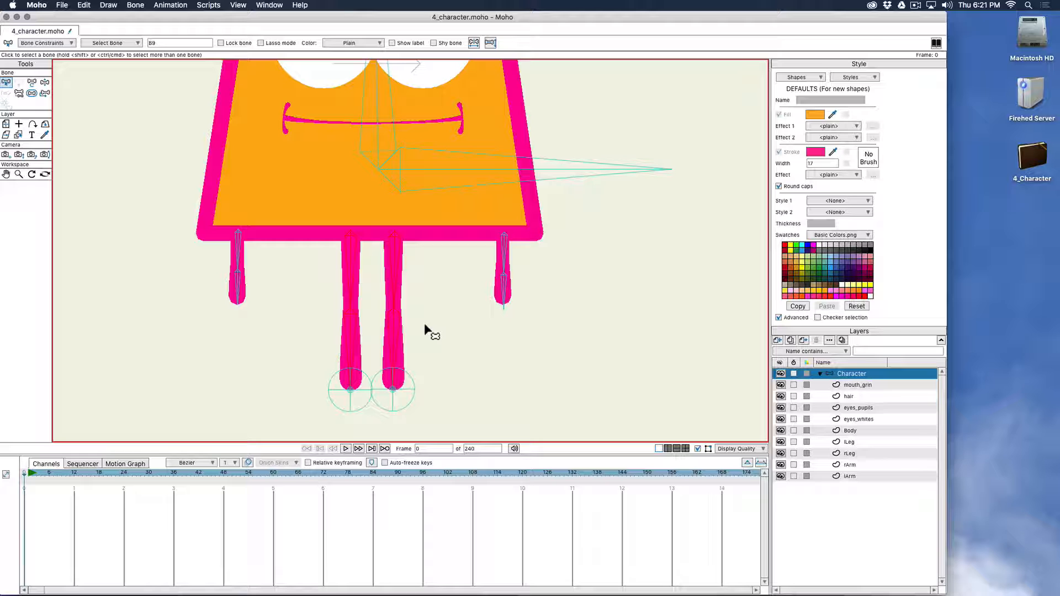
pyautogui.click(65, 44)
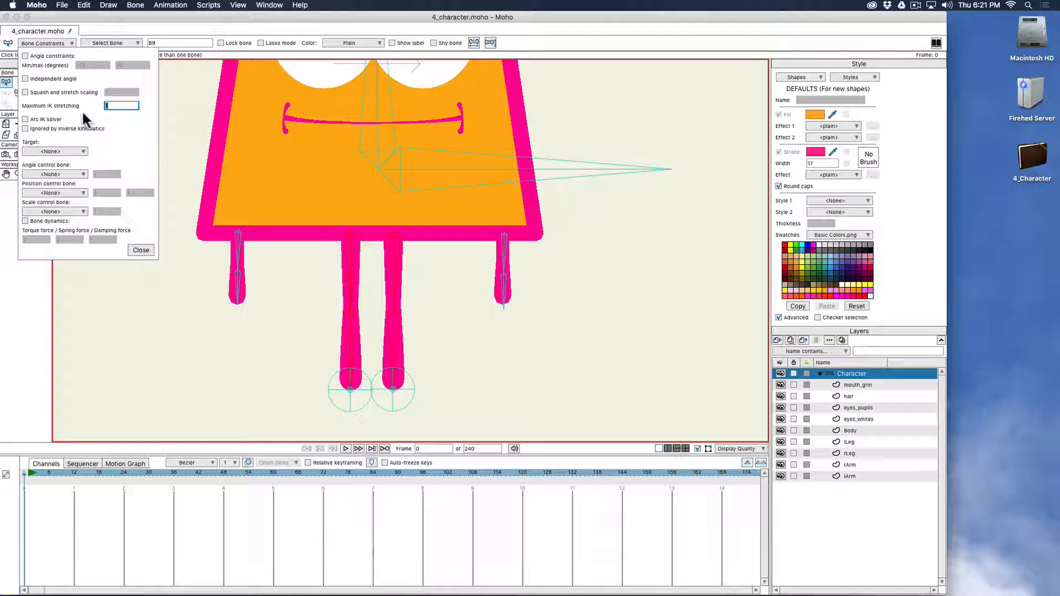
pyautogui.write('1.5')
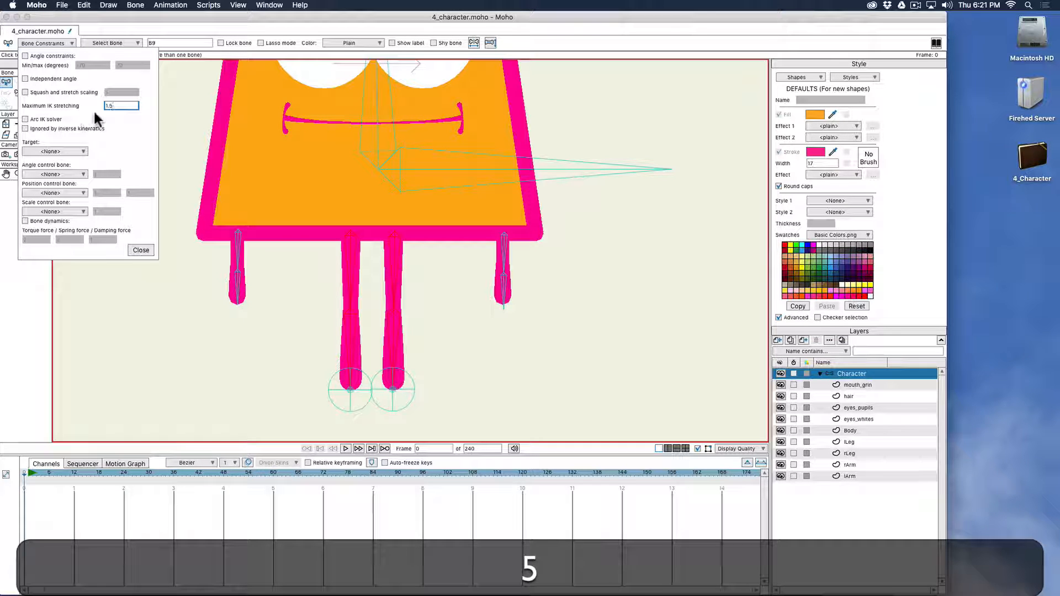
pyautogui.click(141, 249)
# Step: Test how the face and body artwork follows the central body bone with the Manipulate Bones tool
pyautogui.press('z')
pyautogui.moveTo(520, 178); pyautogui.dragTo(504, 269)
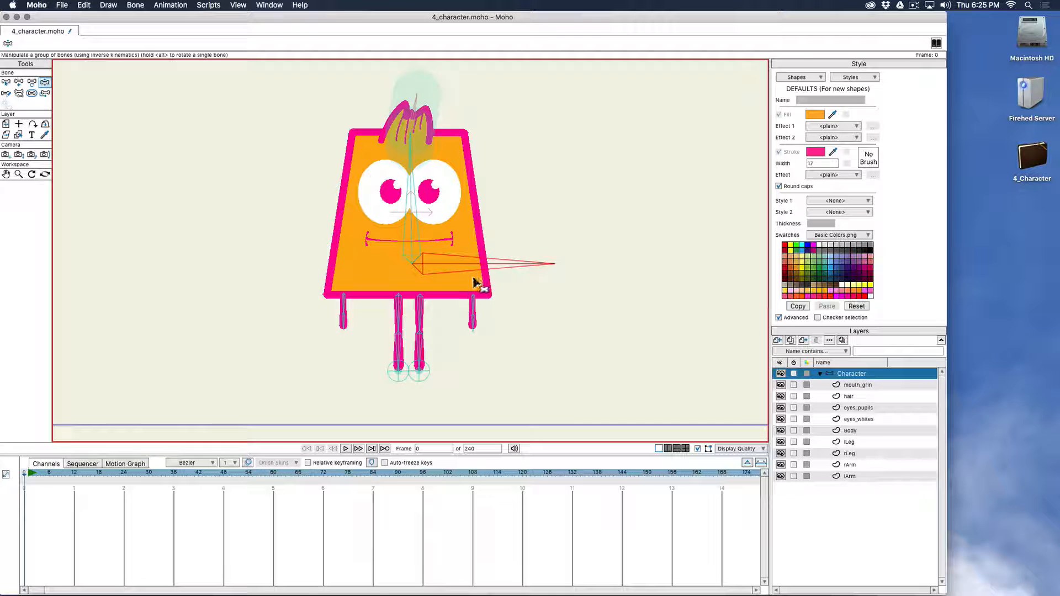
pyautogui.press('z')
pyautogui.moveTo(433, 221); pyautogui.dragTo(414, 199)
pyautogui.scroll(4, 458, 240)
pyautogui.moveTo(491, 234); pyautogui.dragTo(484, 311)
pyautogui.moveTo(426, 236); pyautogui.dragTo(417, 229)
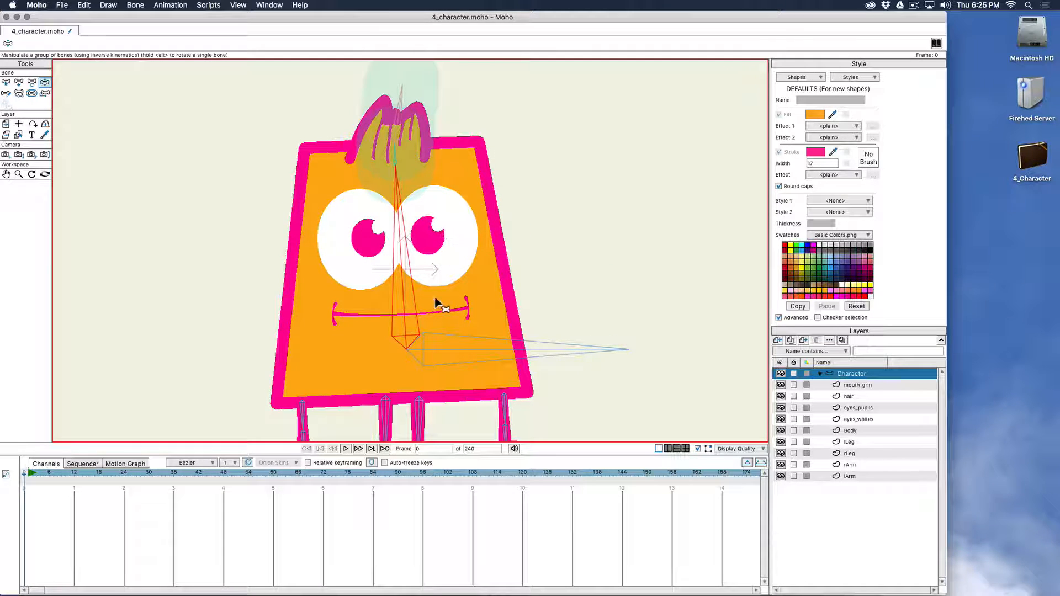
pyautogui.moveTo(409, 165)
pyautogui.mouseDown()
pyautogui.moveTo(390, 230)
pyautogui.moveTo(409, 186)
pyautogui.mouseUp()
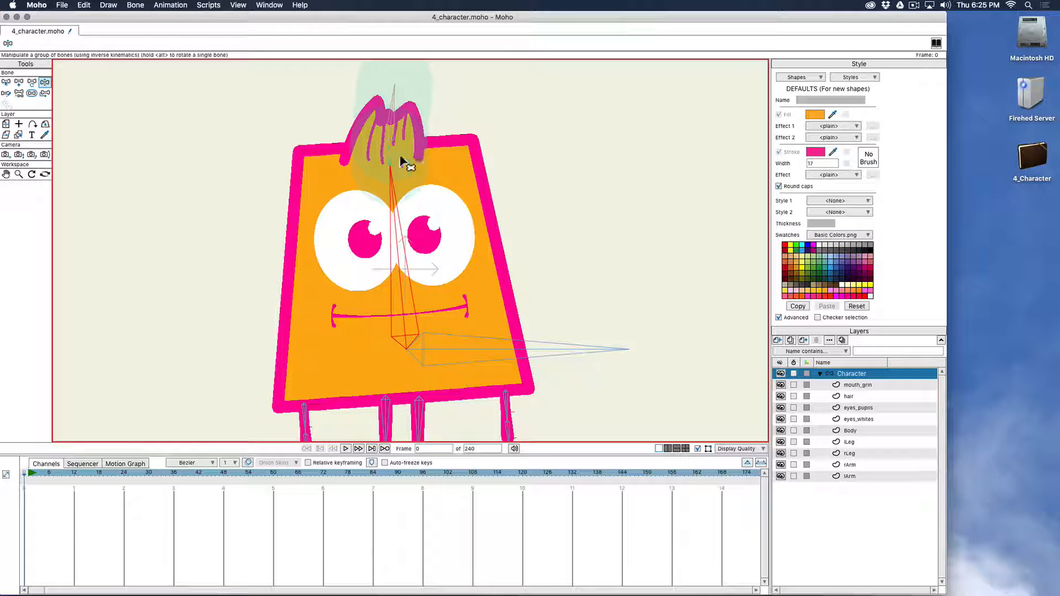
# Step: Bind the mouth_grin layer to the vertical central body bone
pyautogui.click(858, 386)
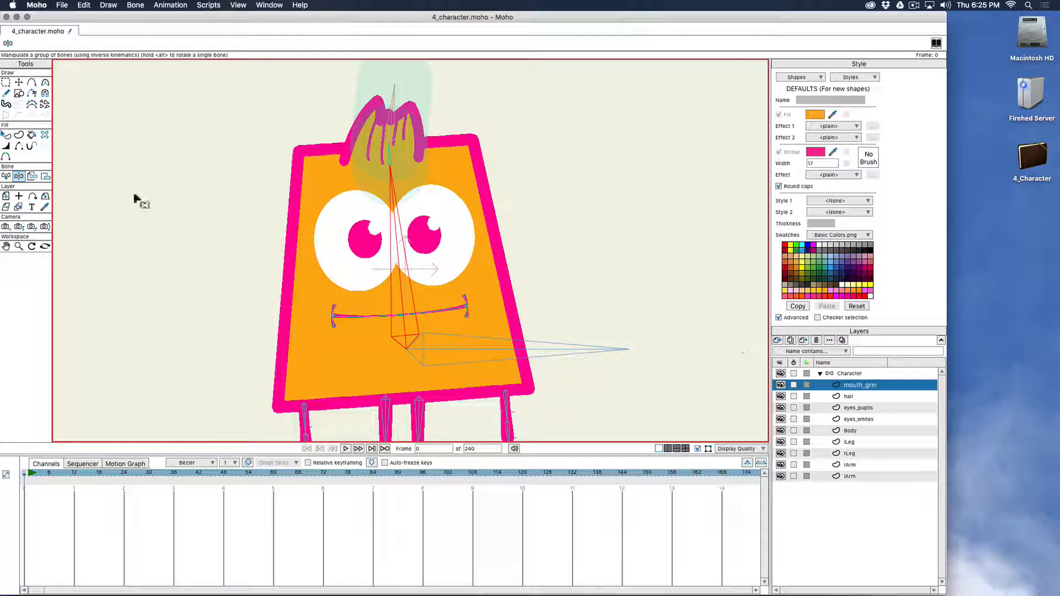
pyautogui.click(32, 175)
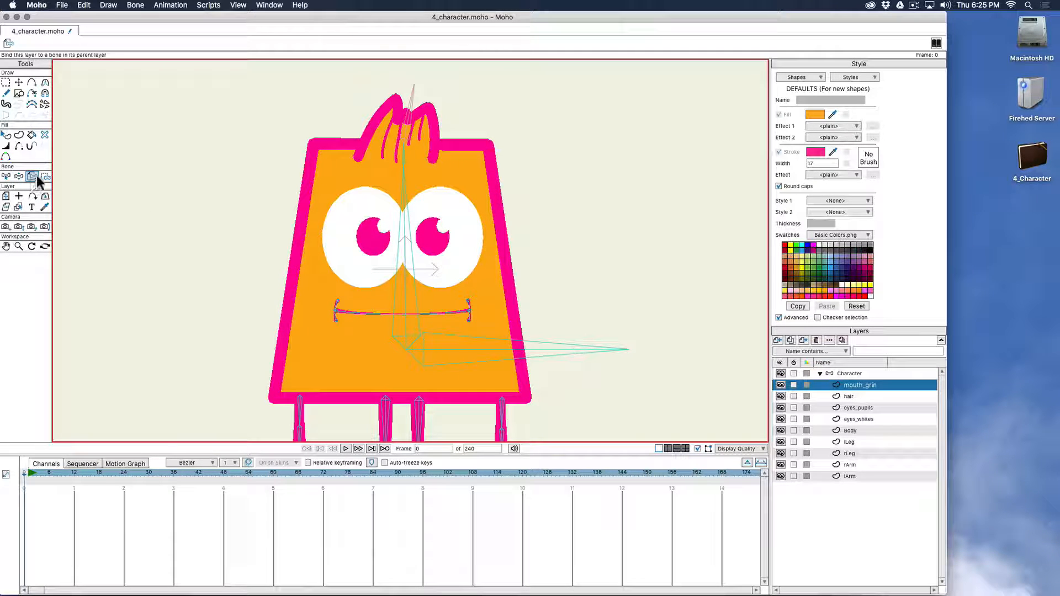
pyautogui.click(405, 238)
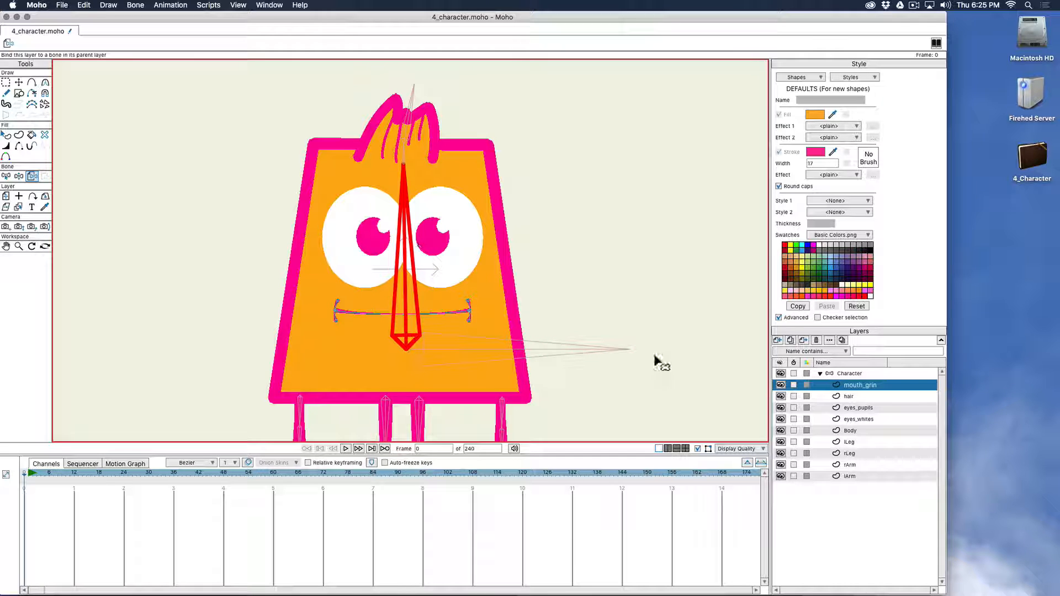
# Step: Bind the eyes_pupils and eyes_whites layers to the vertical central body bone and select the Character layer
pyautogui.click(849, 396)
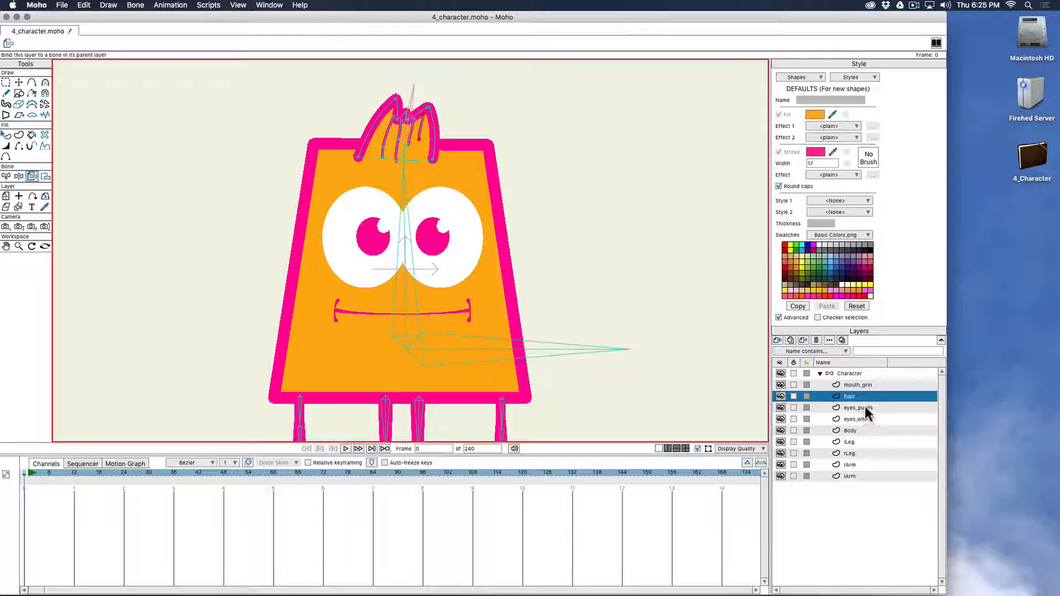
pyautogui.click(865, 409)
pyautogui.click(405, 284)
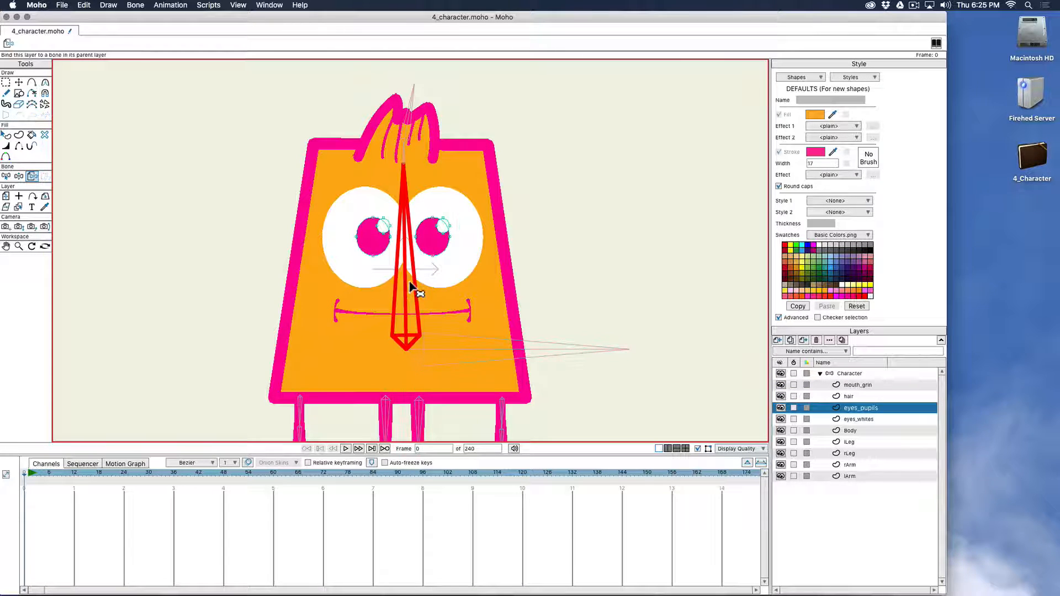
pyautogui.click(854, 419)
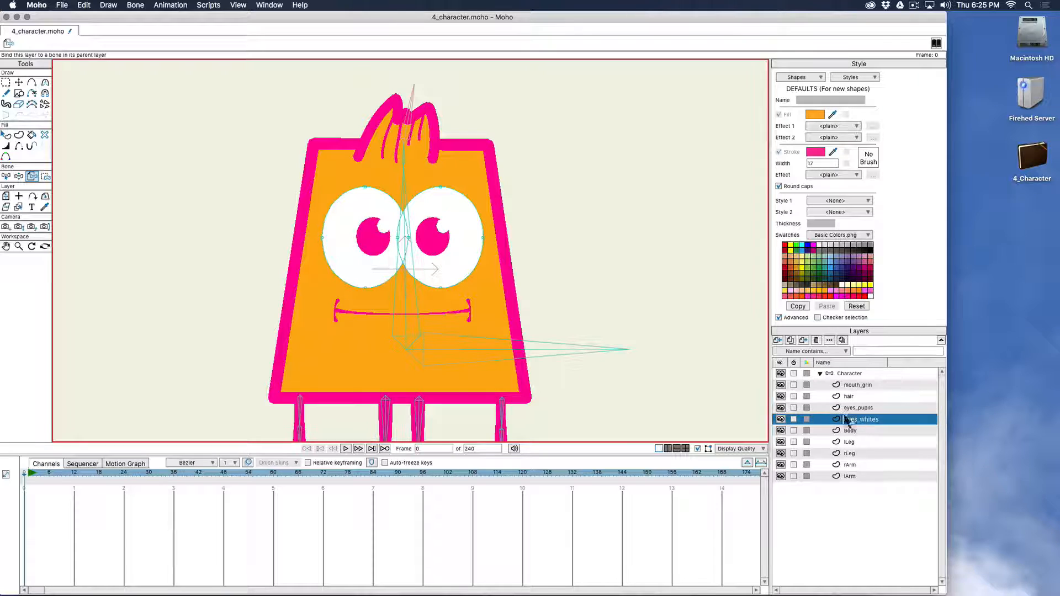
pyautogui.click(405, 266)
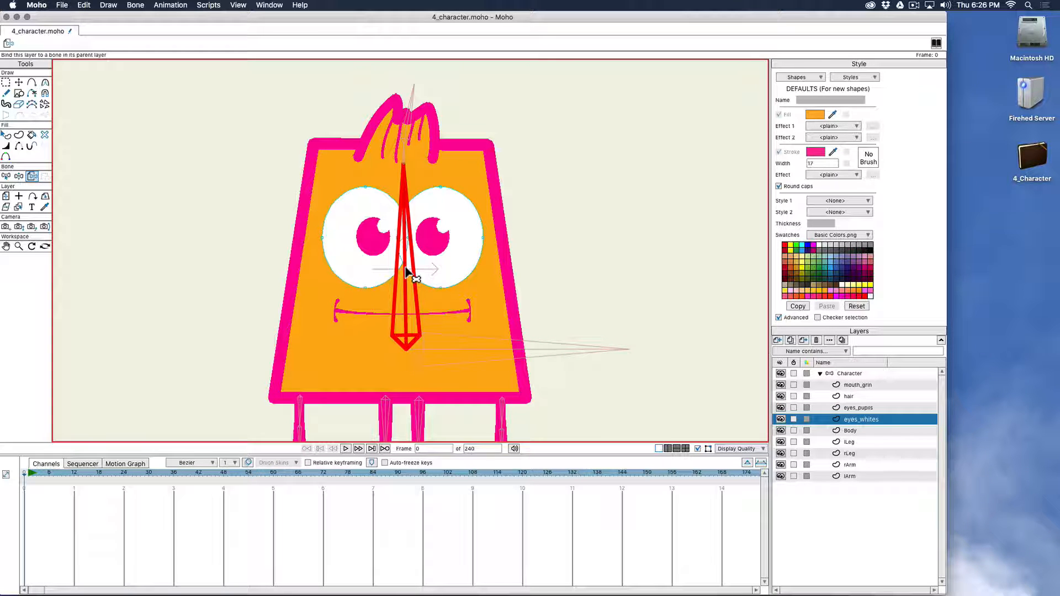
pyautogui.click(864, 380)
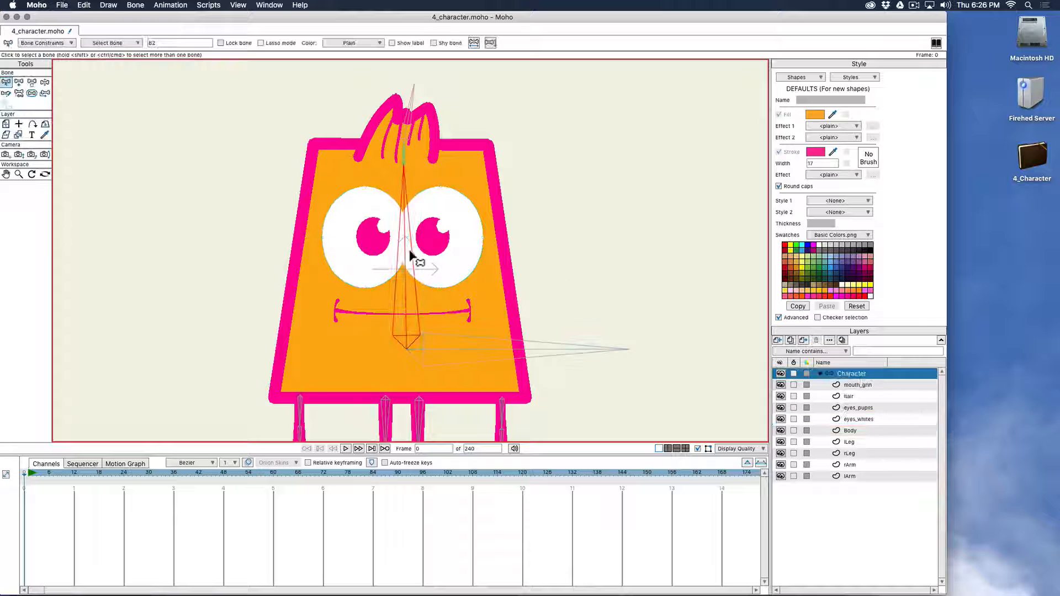
# Step: Test how the eyes, mouth and body artwork follow the vertical central body bone with the Manipulate Bones tool
pyautogui.press('z')
pyautogui.moveTo(403, 244)
pyautogui.mouseDown()
pyautogui.moveTo(414, 247)
pyautogui.moveTo(396, 242)
pyautogui.mouseUp()
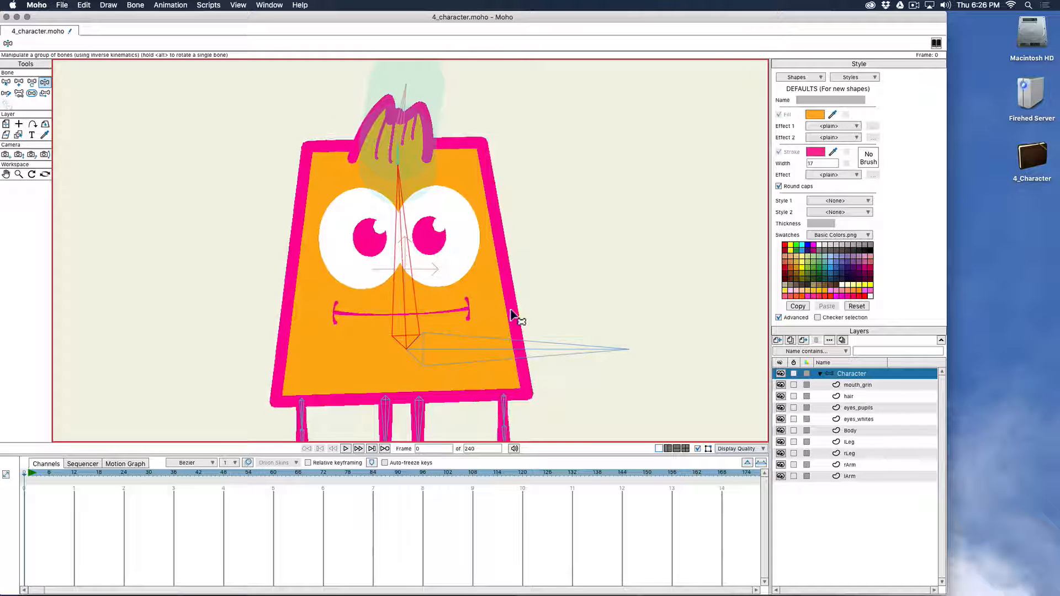
pyautogui.moveTo(510, 312); pyautogui.dragTo(500, 261)
pyautogui.moveTo(388, 204); pyautogui.dragTo(389, 205)
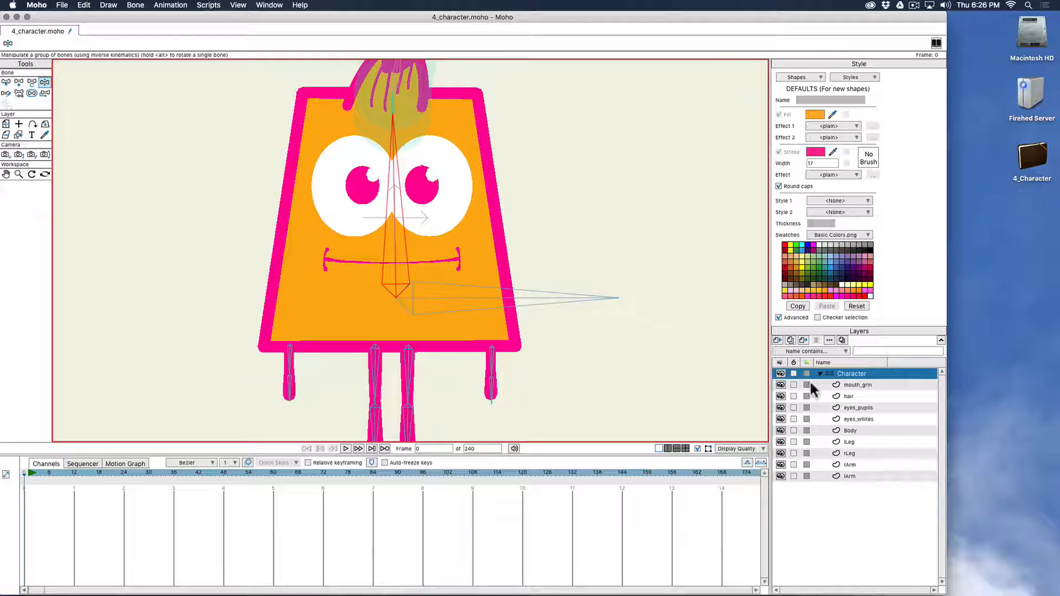
# Step: Add a vector layer named mouth_oh directly above the mouth_grin layer
pyautogui.click(856, 384)
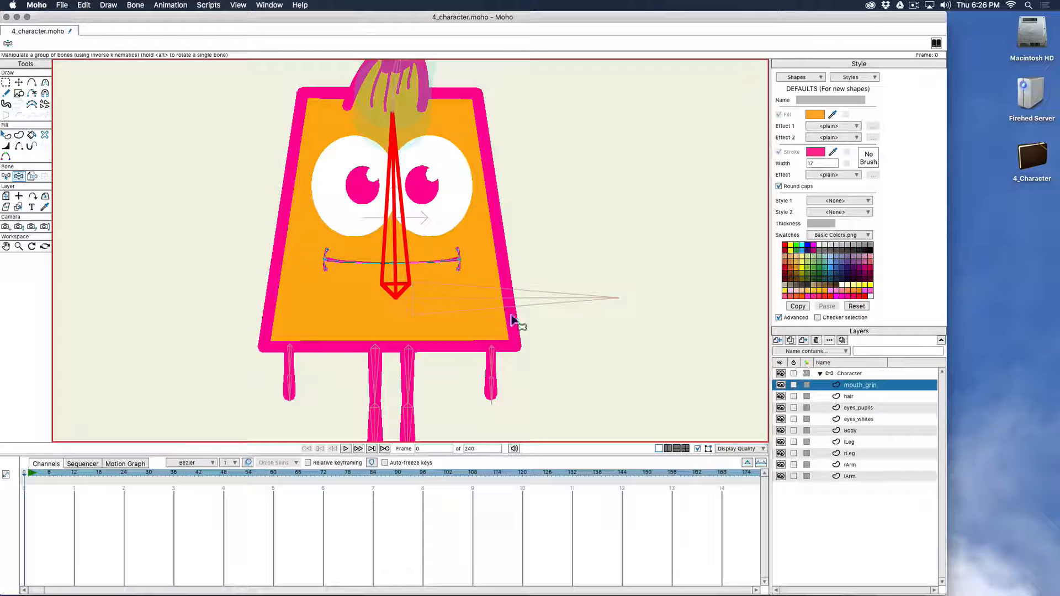
pyautogui.scroll(5, 413, 283)
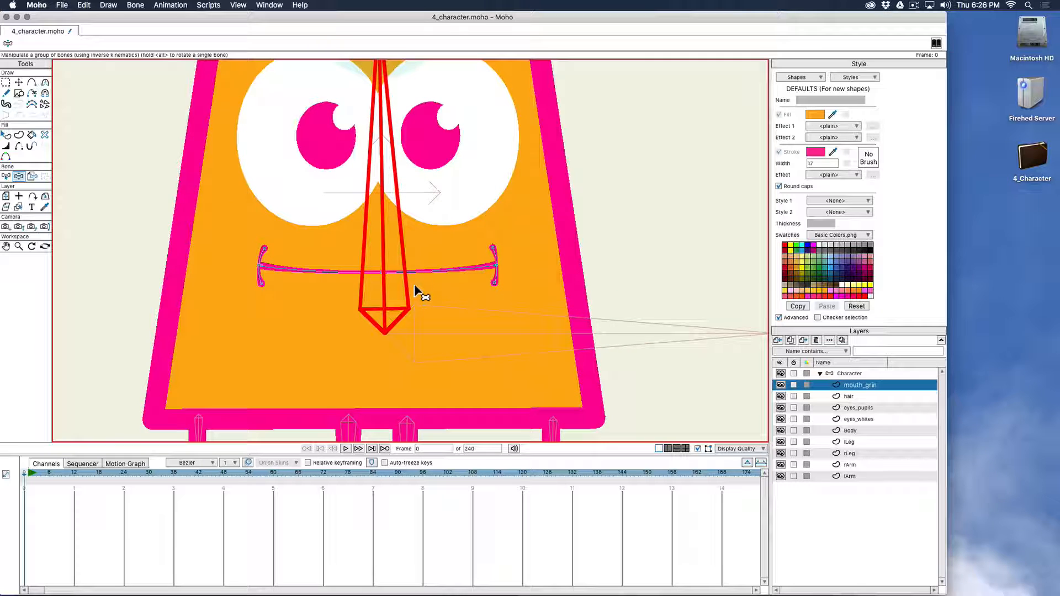
pyautogui.scroll(1, 414, 284)
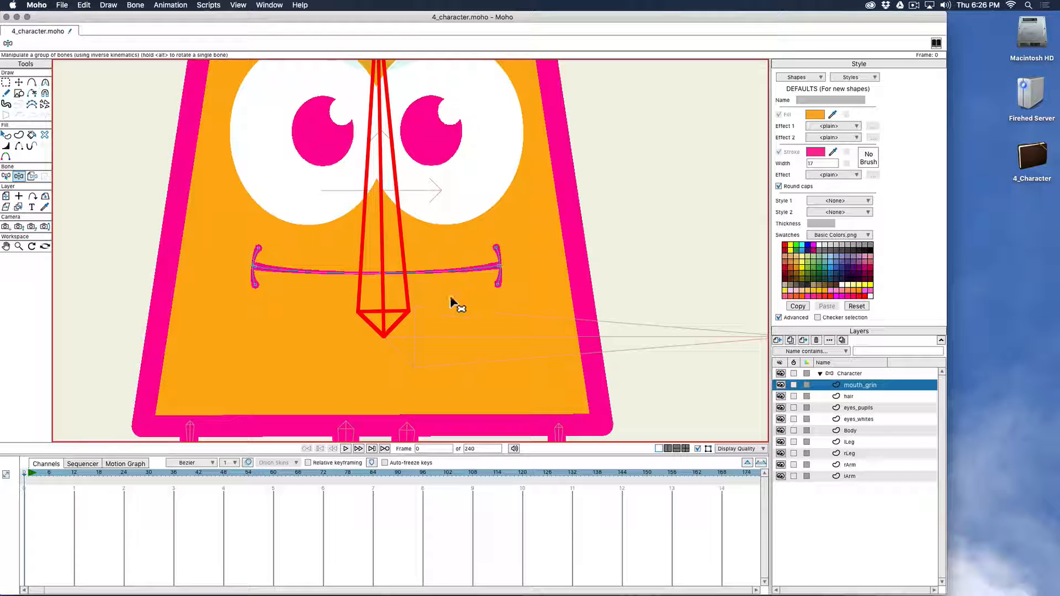
pyautogui.click(777, 340)
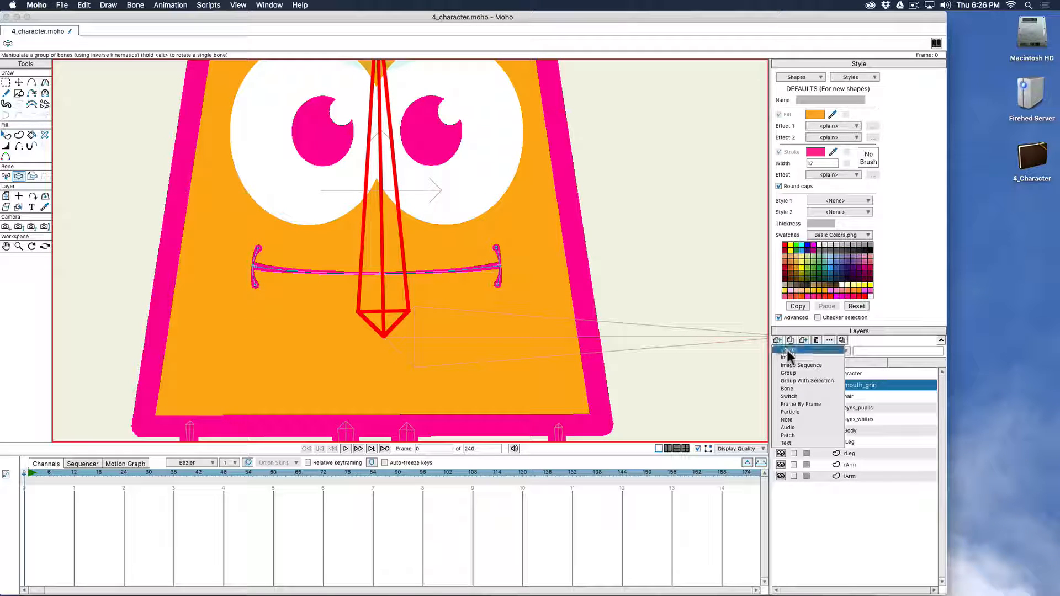
pyautogui.click(786, 350)
pyautogui.write('mouth_oh')
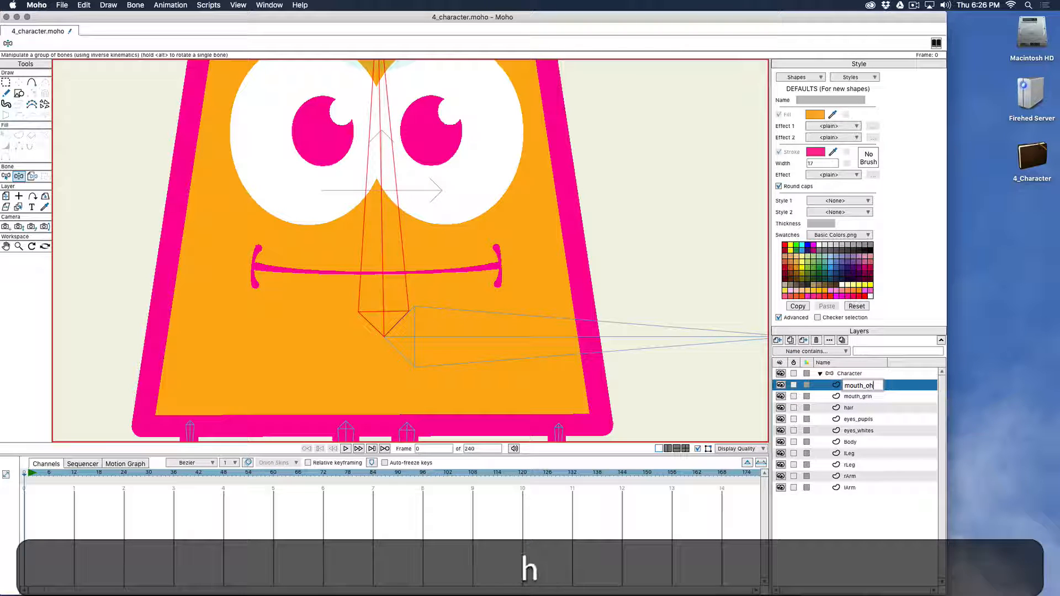
pyautogui.press('Return')
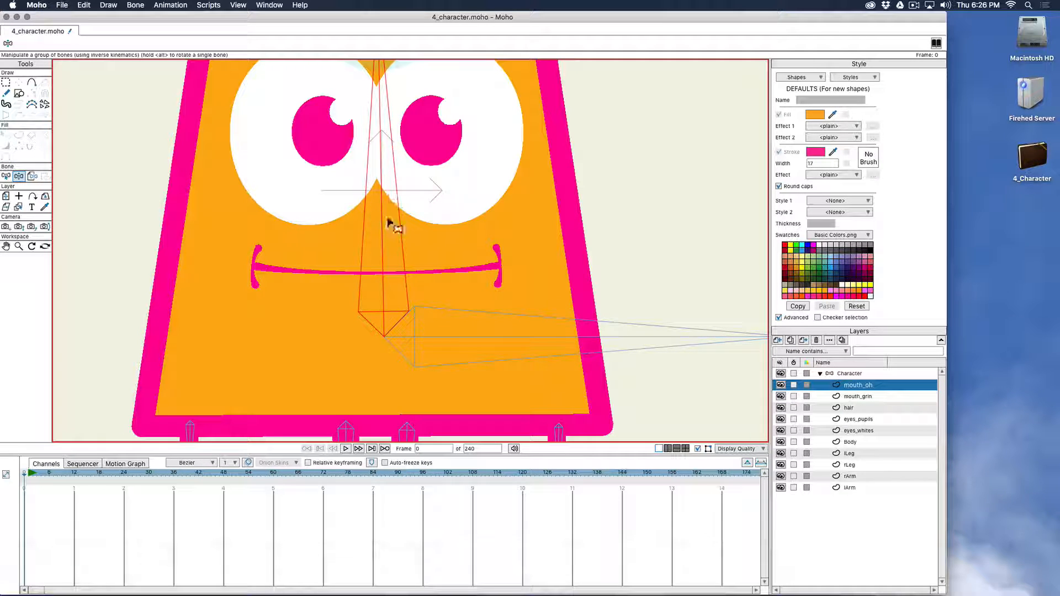
# Step: Hide the mouth_grin layer and draw a small circle on mouth_oh in the lower face, beside the central bone
pyautogui.click(780, 396)
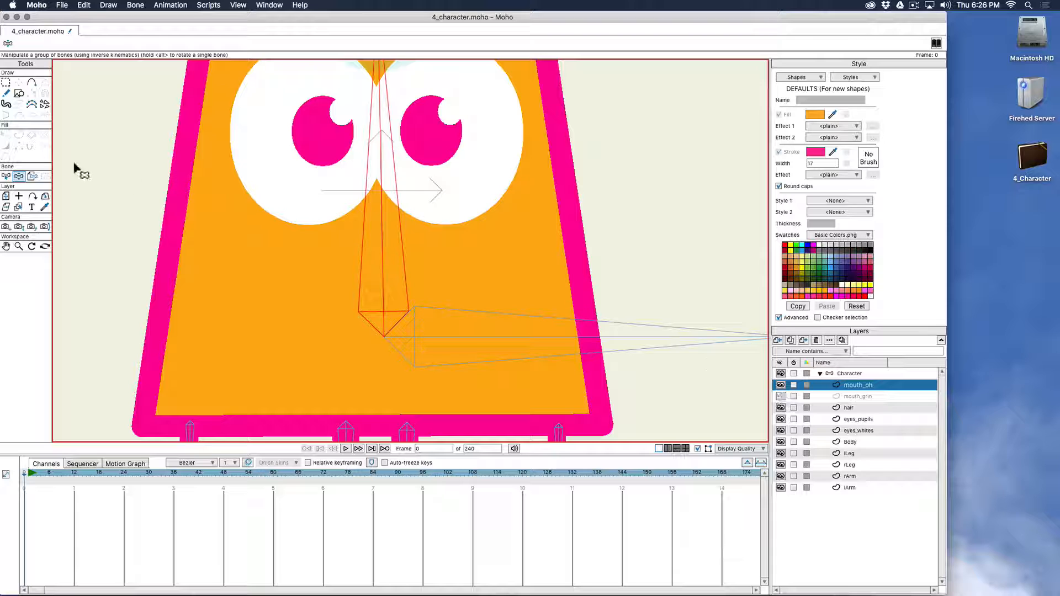
pyautogui.click(19, 93)
pyautogui.moveTo(443, 302); pyautogui.dragTo(504, 332)
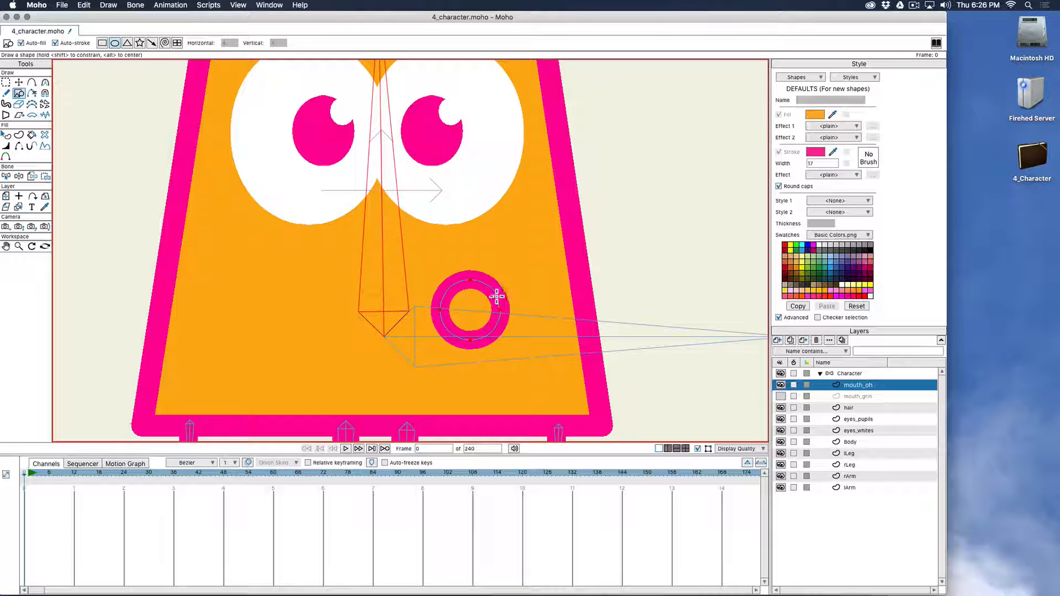
# Step: Give the mouth_oh circle the same pink fill as its stroke and turn its stroke off
pyautogui.press('w')
pyautogui.press('q')
pyautogui.click(500, 298)
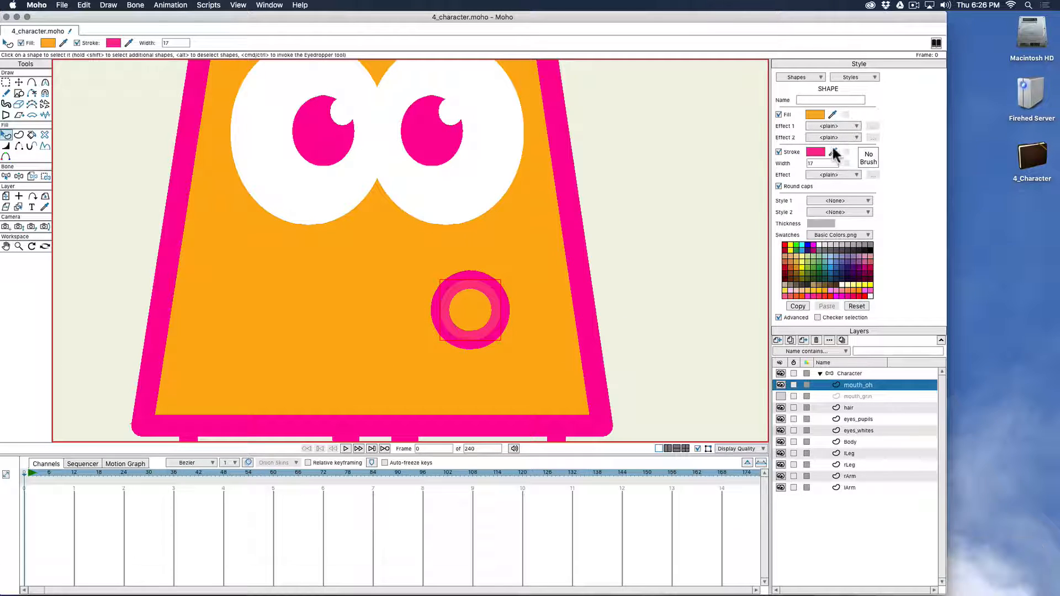
pyautogui.moveTo(832, 115); pyautogui.dragTo(816, 152)
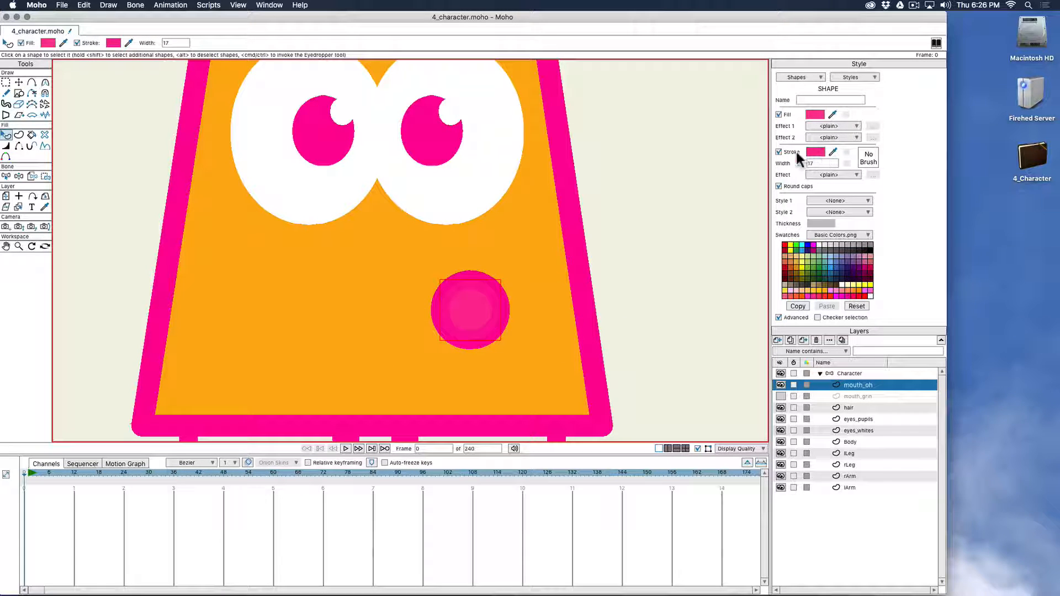
pyautogui.click(796, 152)
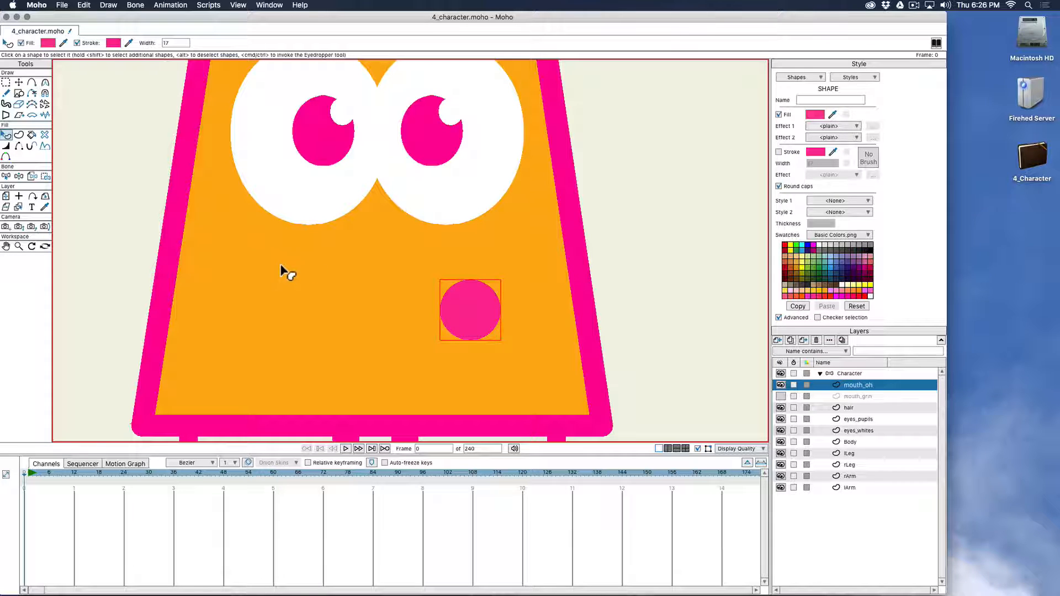
# Step: Shrink the mouth_oh circle and position it below the grin's right end, with the mouth_grin layer shown again for reference
pyautogui.press('t')
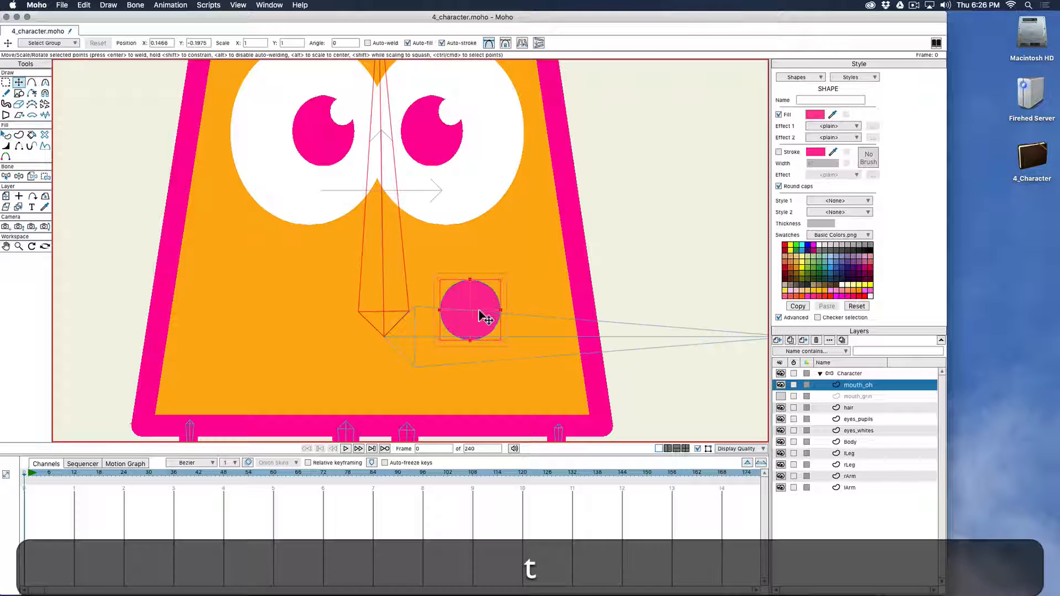
pyautogui.moveTo(480, 306); pyautogui.dragTo(462, 302)
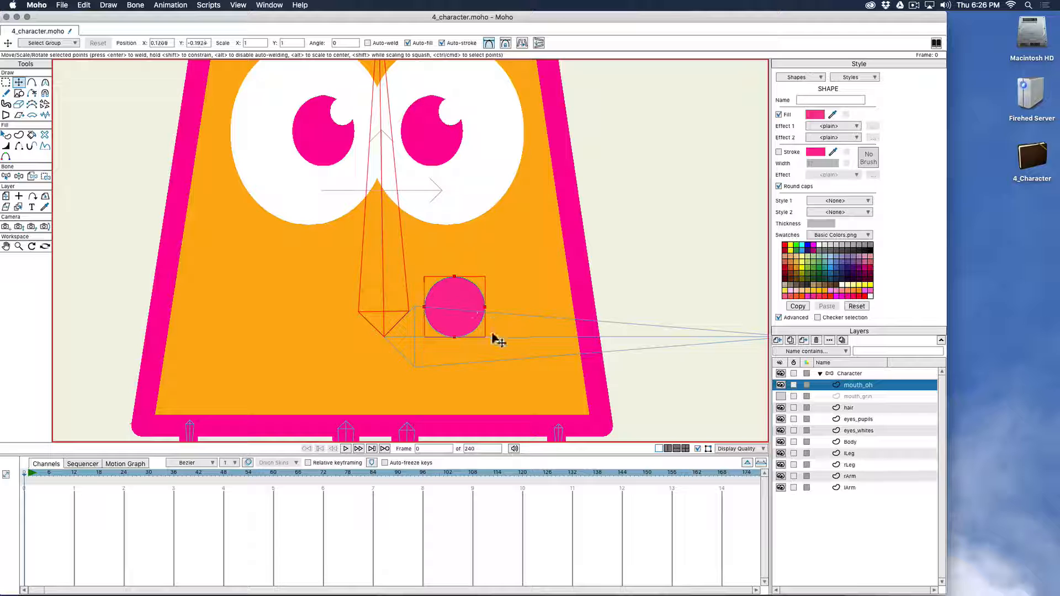
pyautogui.moveTo(485, 337); pyautogui.dragTo(461, 309)
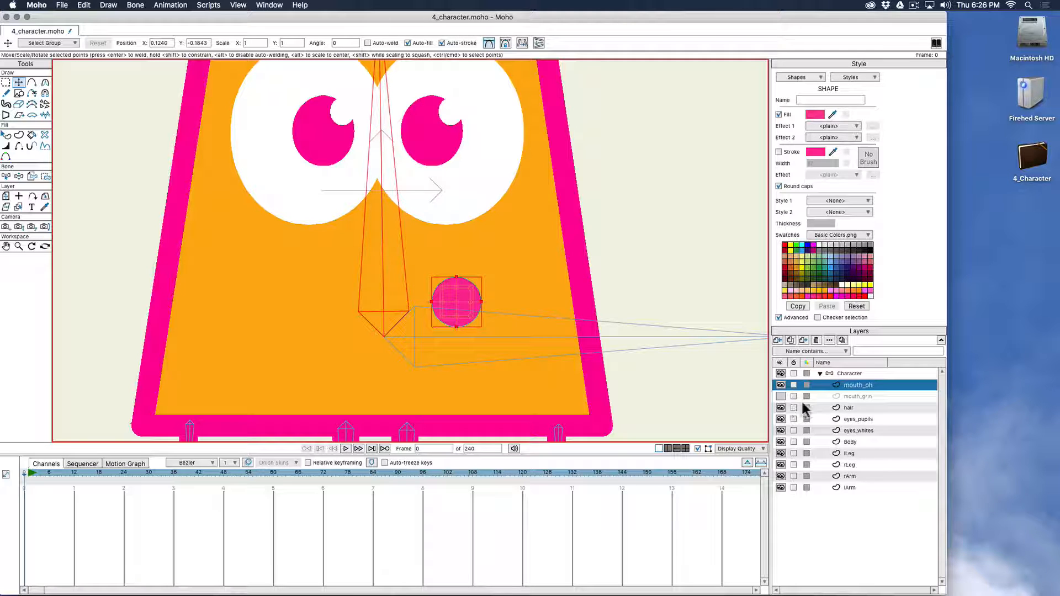
pyautogui.click(780, 396)
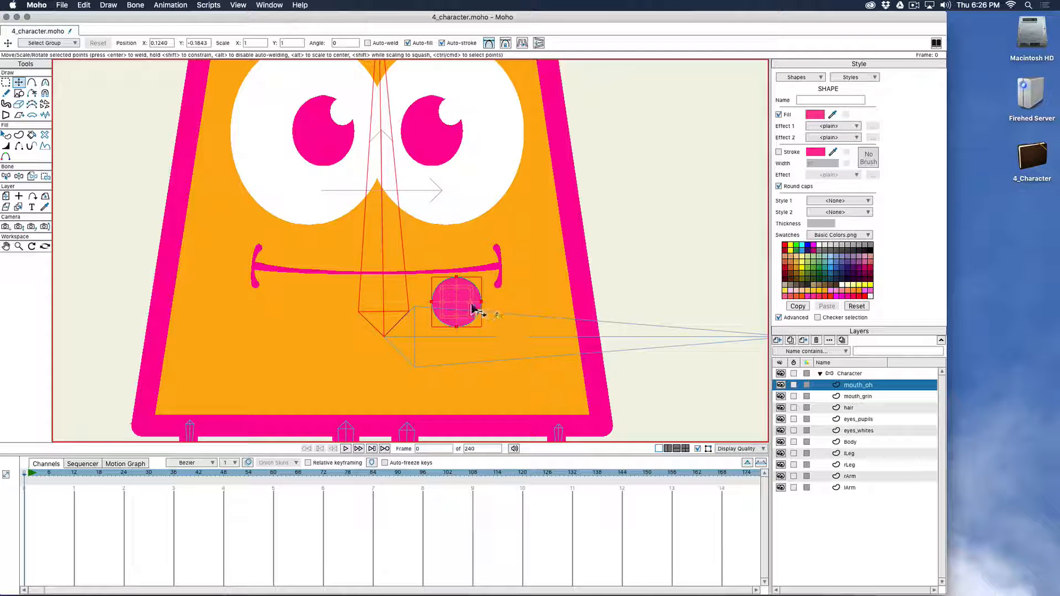
pyautogui.moveTo(468, 303); pyautogui.dragTo(471, 306)
# Step: Group the mouth_oh and mouth_grin layers and name the group mouths
pyautogui.press('shift')
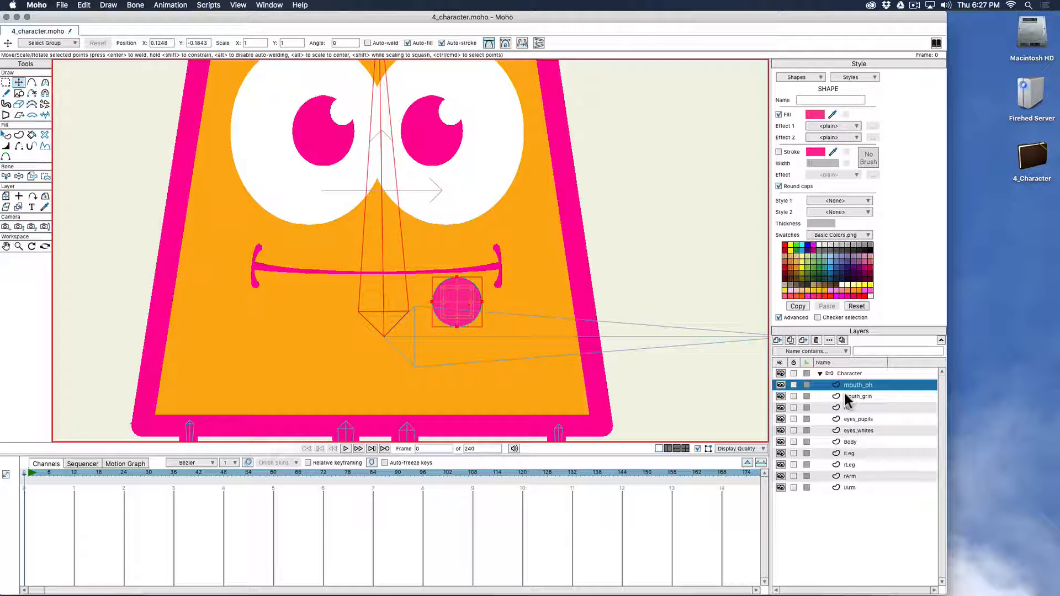
pyautogui.keyDown('shift'); pyautogui.click(862, 396); pyautogui.keyUp('shift')
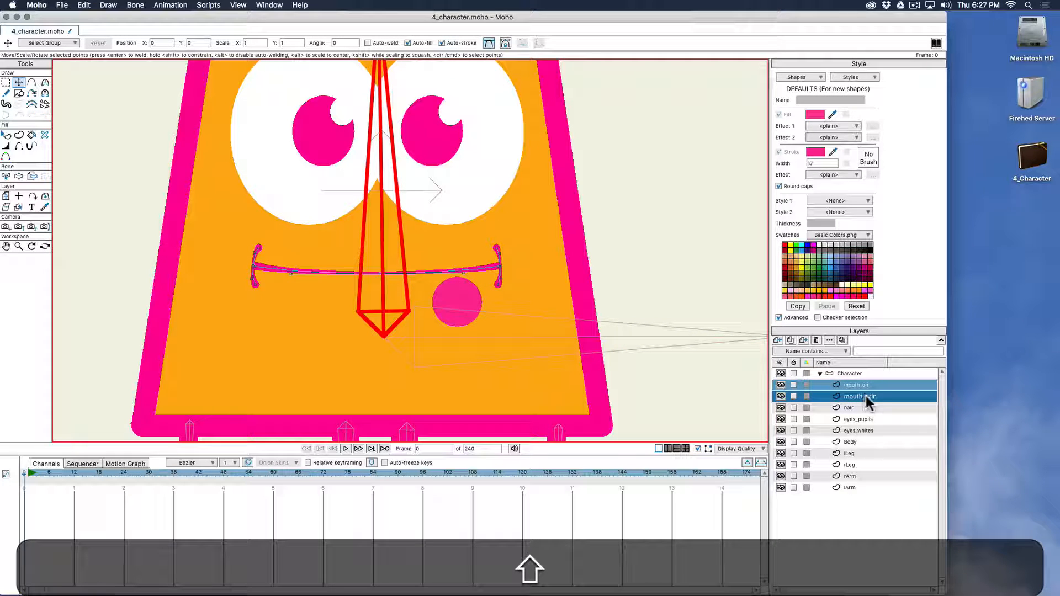
pyautogui.rightClick(879, 396)
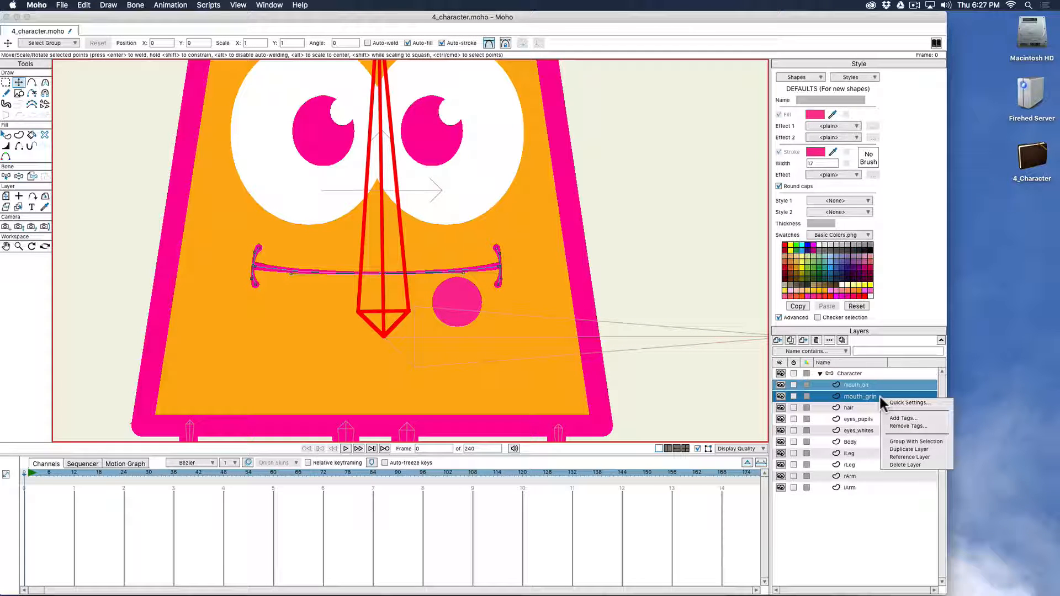
pyautogui.click(908, 441)
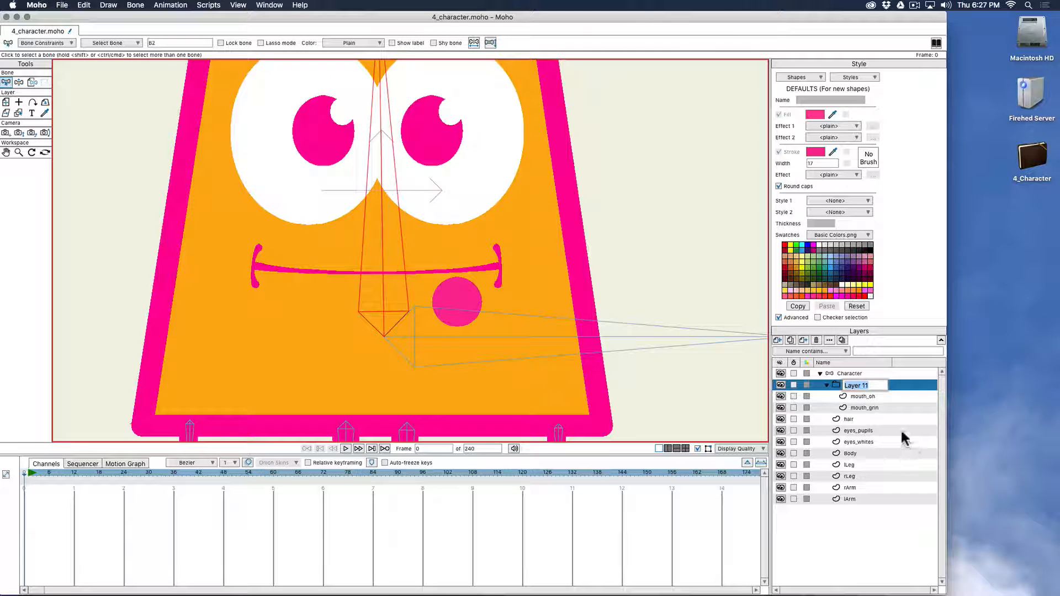
pyautogui.write('mouths')
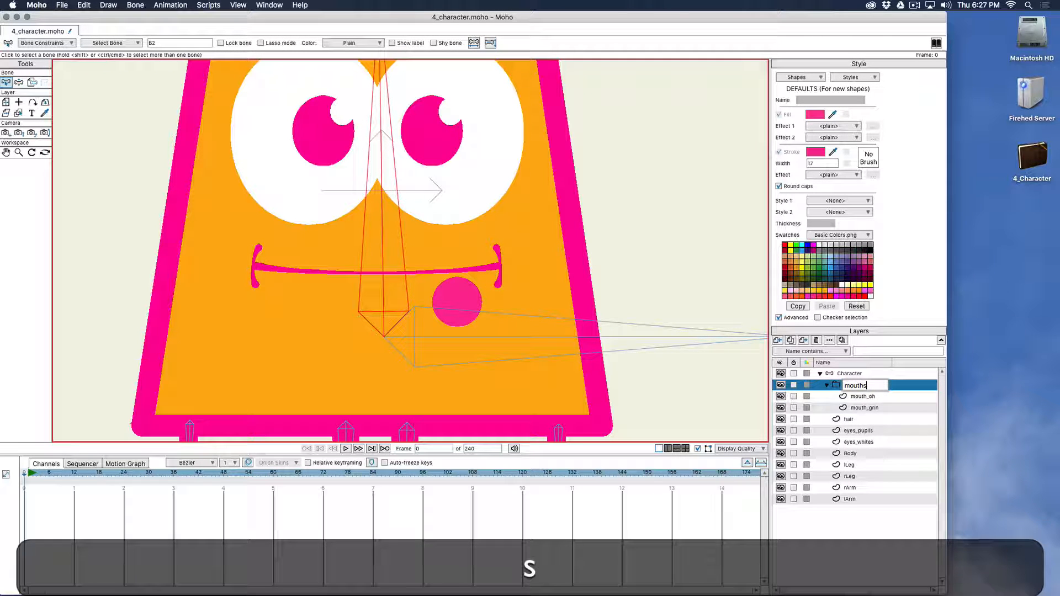
pyautogui.press('Return')
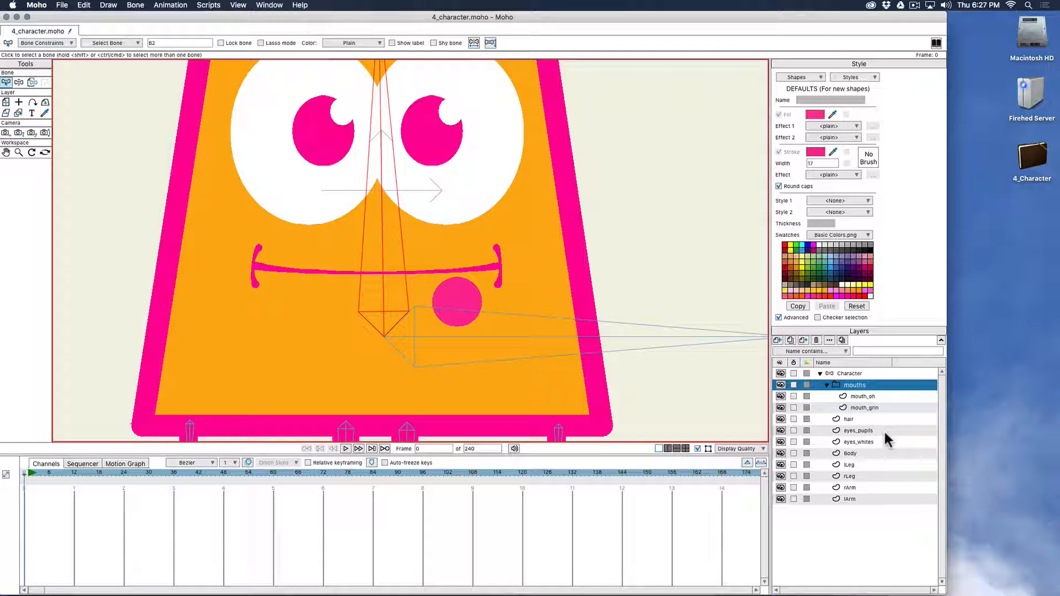
# Step: Convert the mouths group to a switch layer and preview its mouth_oh and mouth_grin layers
pyautogui.rightClick(879, 385)
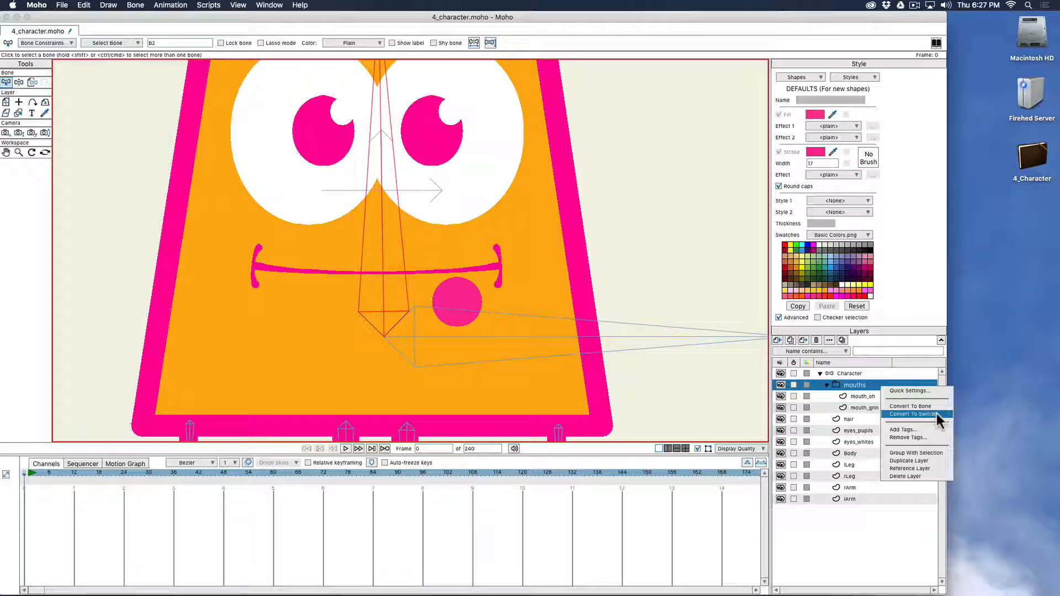
pyautogui.click(937, 415)
pyautogui.click(875, 407)
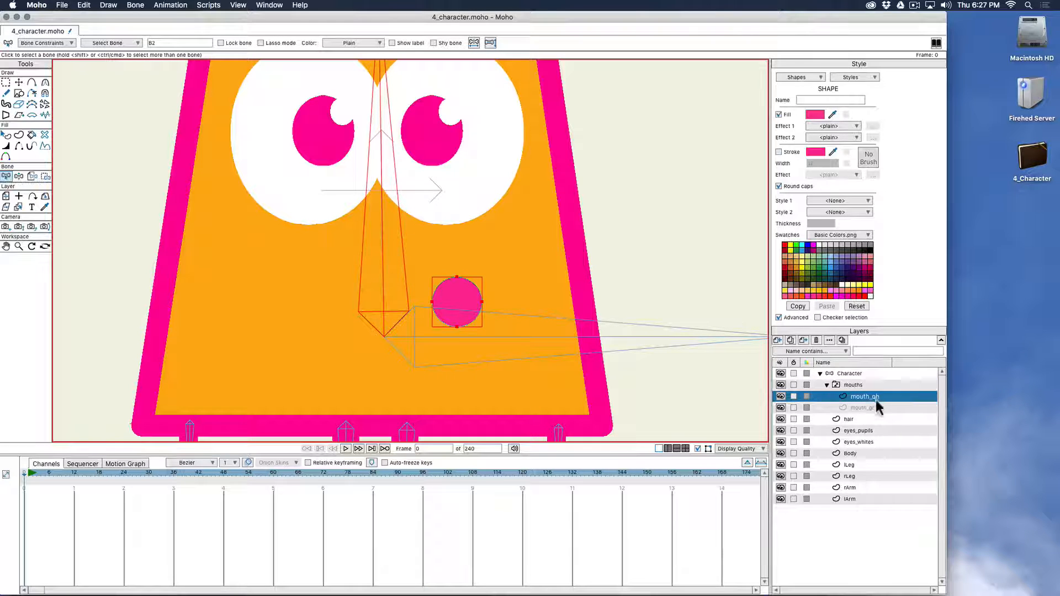
pyautogui.click(877, 396)
pyautogui.click(875, 409)
# Step: Move mouth_grin above mouth_oh inside the mouths switch layer and save the file
pyautogui.moveTo(864, 405); pyautogui.dragTo(864, 405)
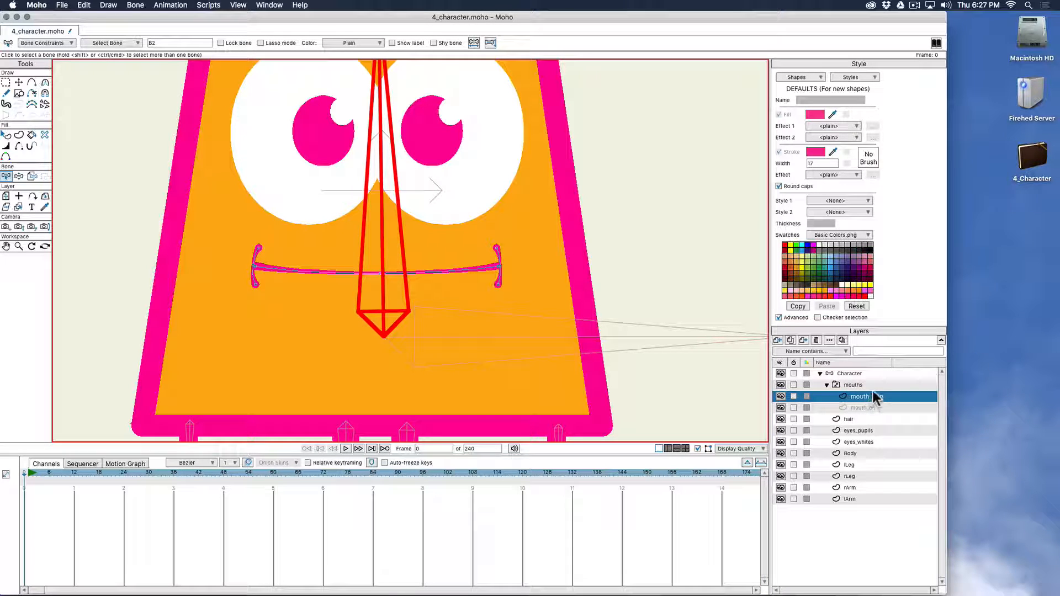
pyautogui.click(863, 385)
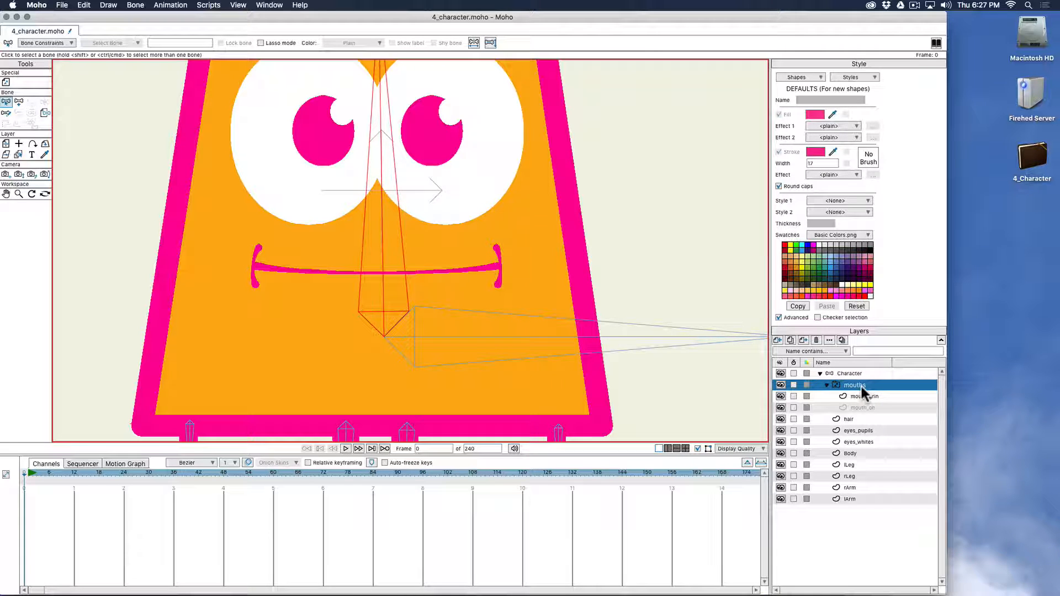
pyautogui.press('super+s')
# Step: Select the eyes_whites layer and check its artwork by hiding and showing it
pyautogui.scroll(1, 491, 291)
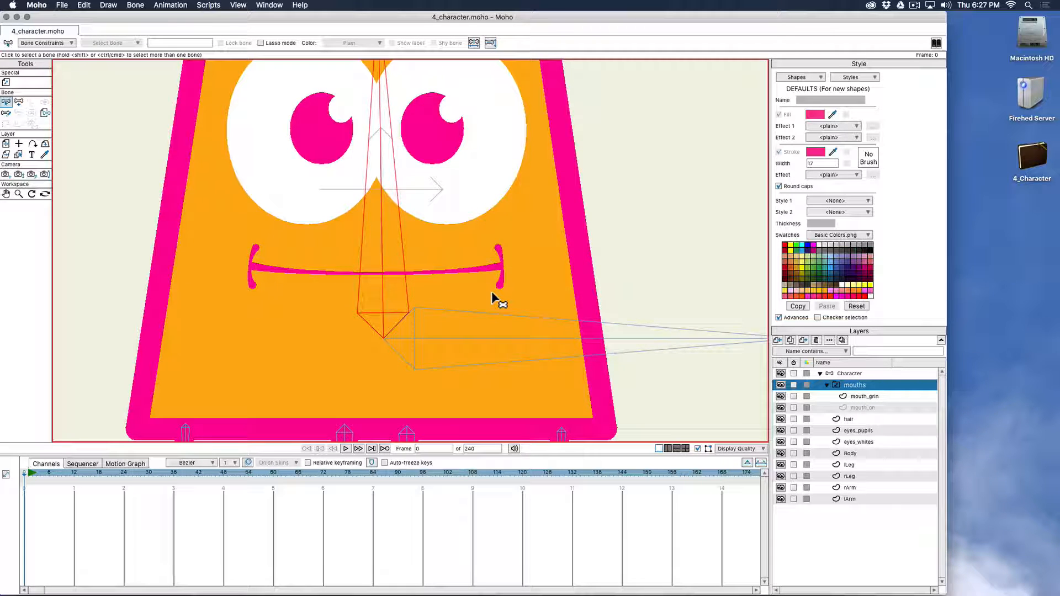
pyautogui.scroll(-3, 491, 290)
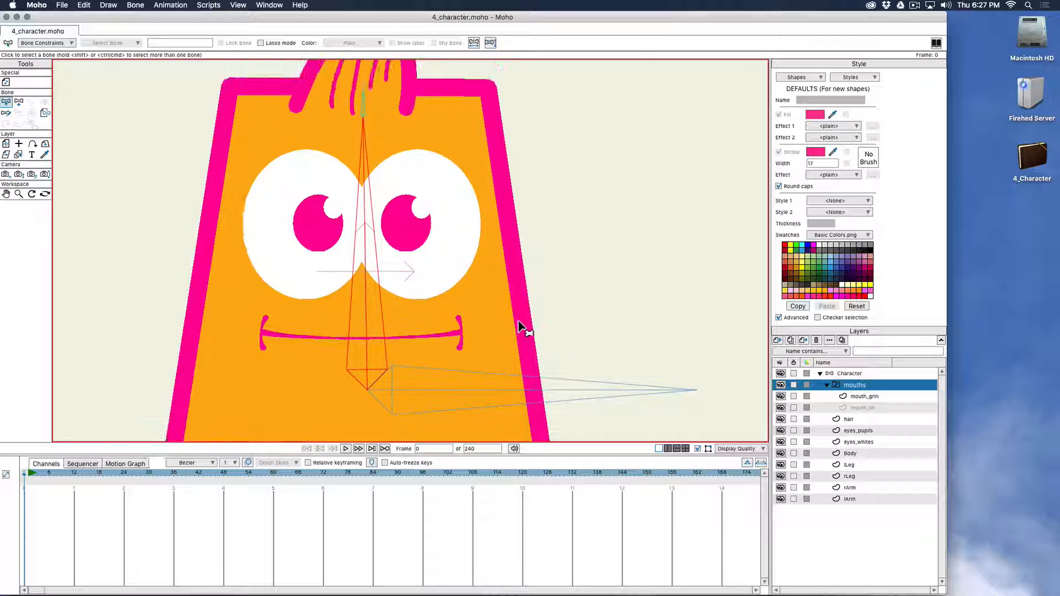
pyautogui.click(864, 444)
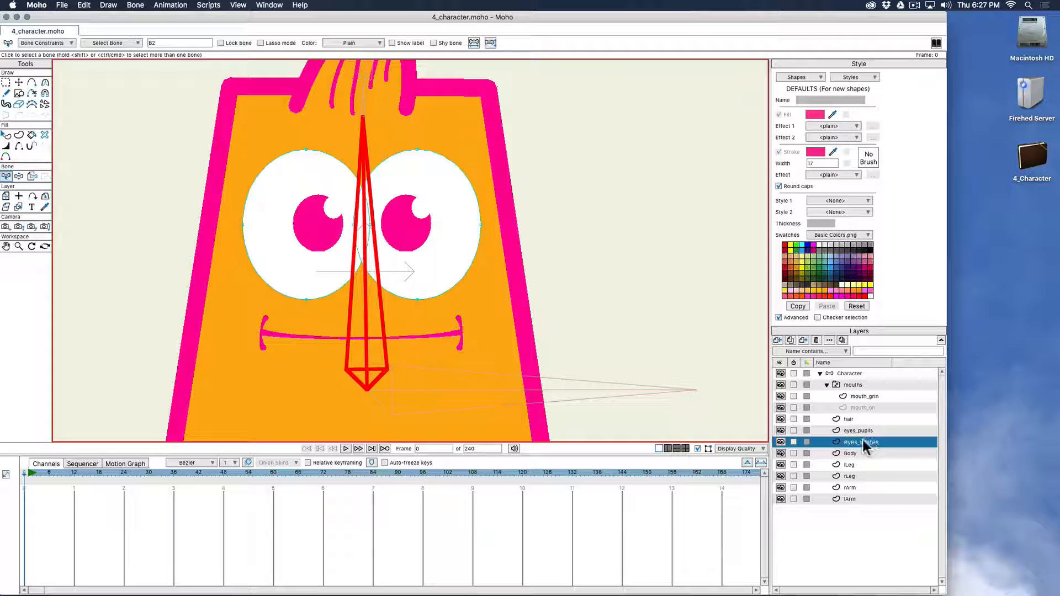
pyautogui.click(781, 442)
pyautogui.click(781, 442)
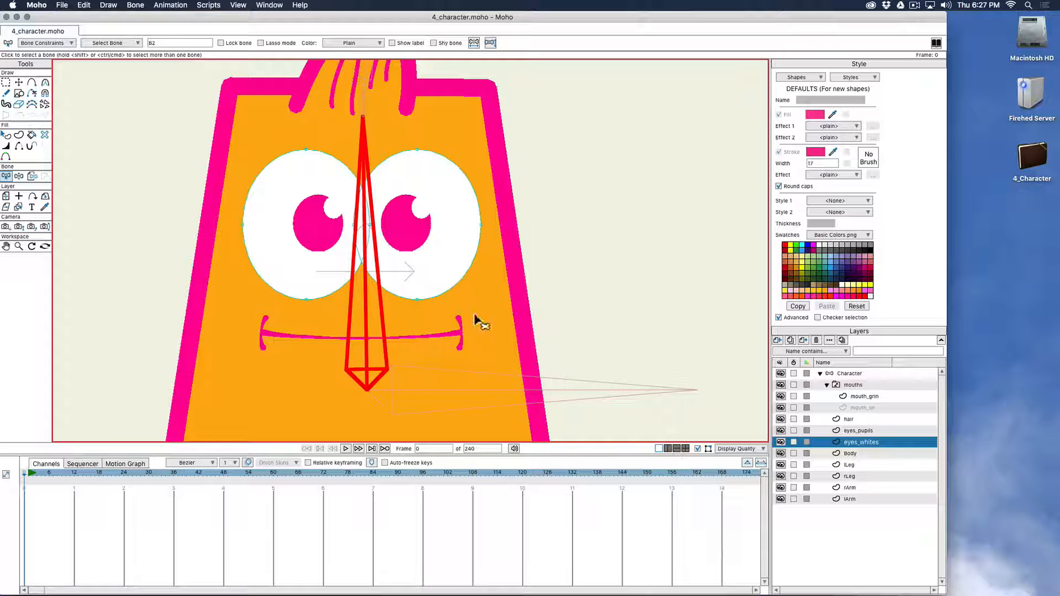
# Step: Duplicate the eyes_whites layer and name the copy eyes_blink
pyautogui.moveTo(503, 326); pyautogui.dragTo(489, 331)
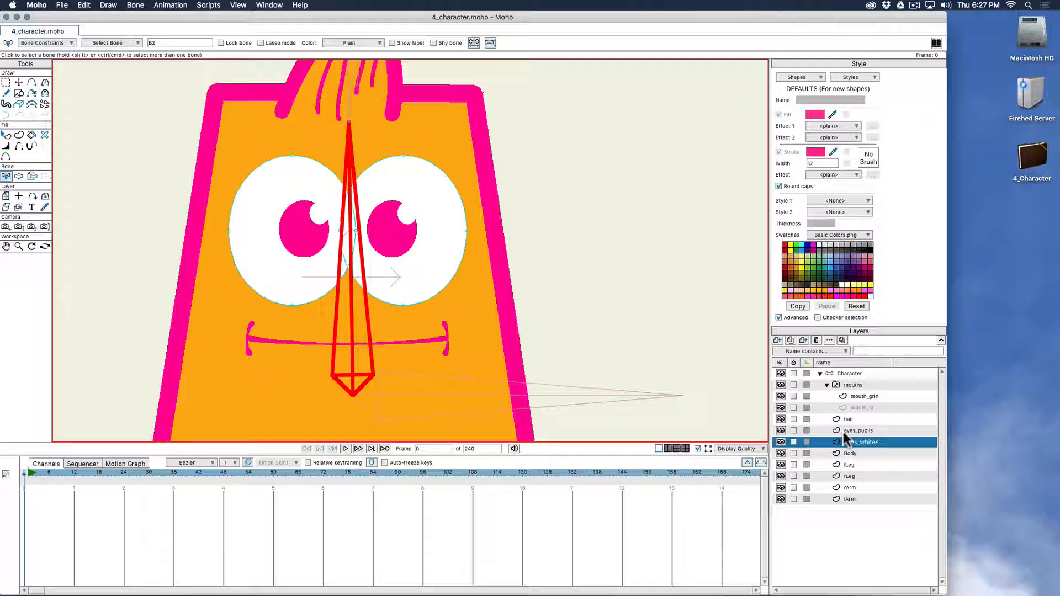
pyautogui.click(790, 338)
pyautogui.press('Right')
pyautogui.press('BackSpace')
pyautogui.press('BackSpace')
pyautogui.press('BackSpace')
pyautogui.press('BackSpace')
pyautogui.press('BackSpace')
pyautogui.press('BackSpace')
pyautogui.write('blink')
pyautogui.press('Return')
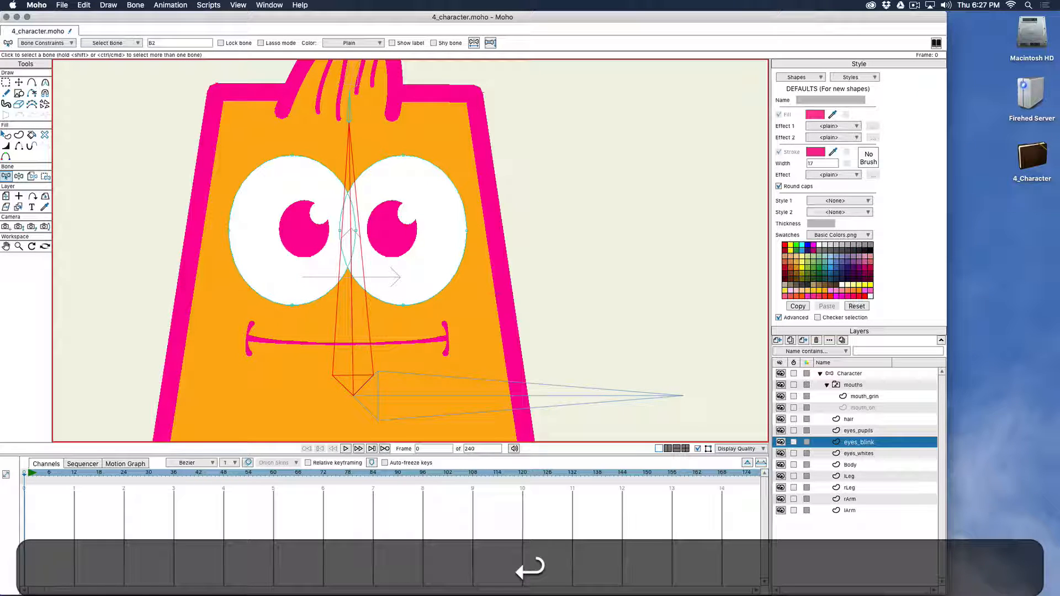
# Step: Select both eye shapes on the eyes_blink layer and fill them with the orange sampled from the character's body
pyautogui.press('q')
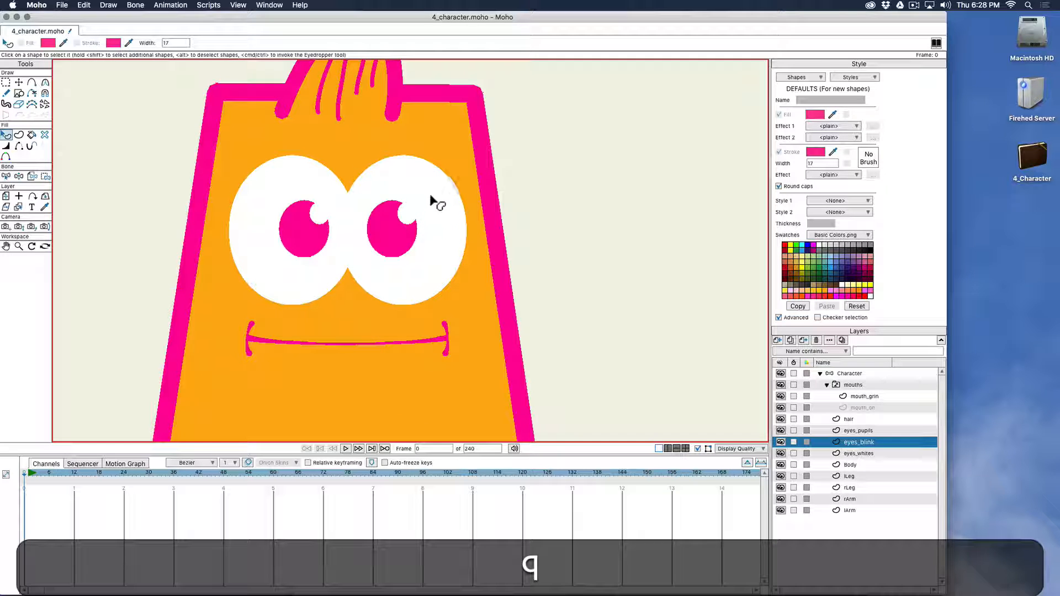
pyautogui.click(434, 200)
pyautogui.keyDown('shift'); pyautogui.click(322, 185); pyautogui.keyUp('shift')
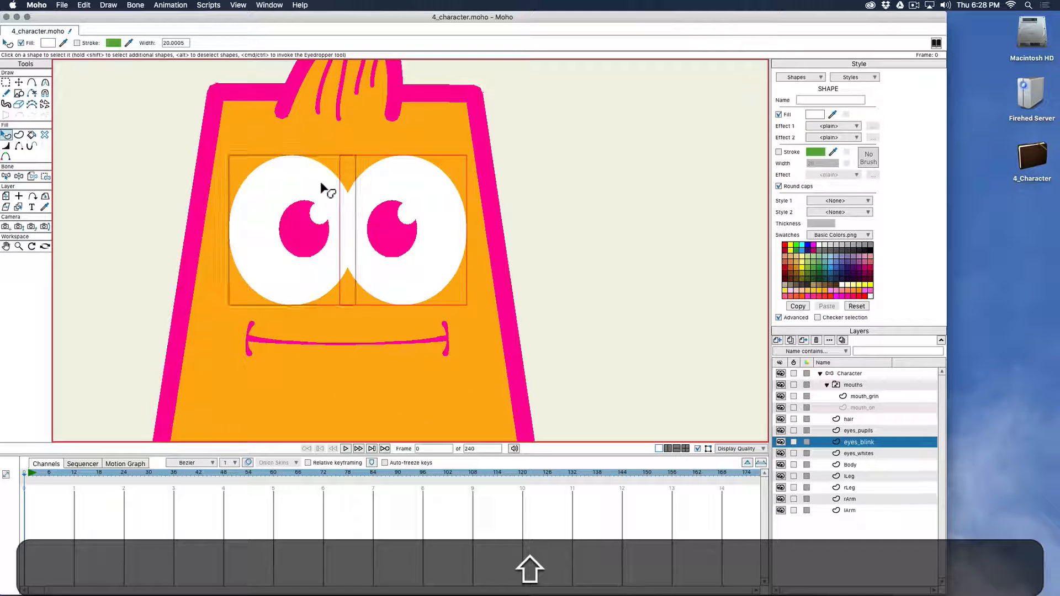
pyautogui.click(832, 114)
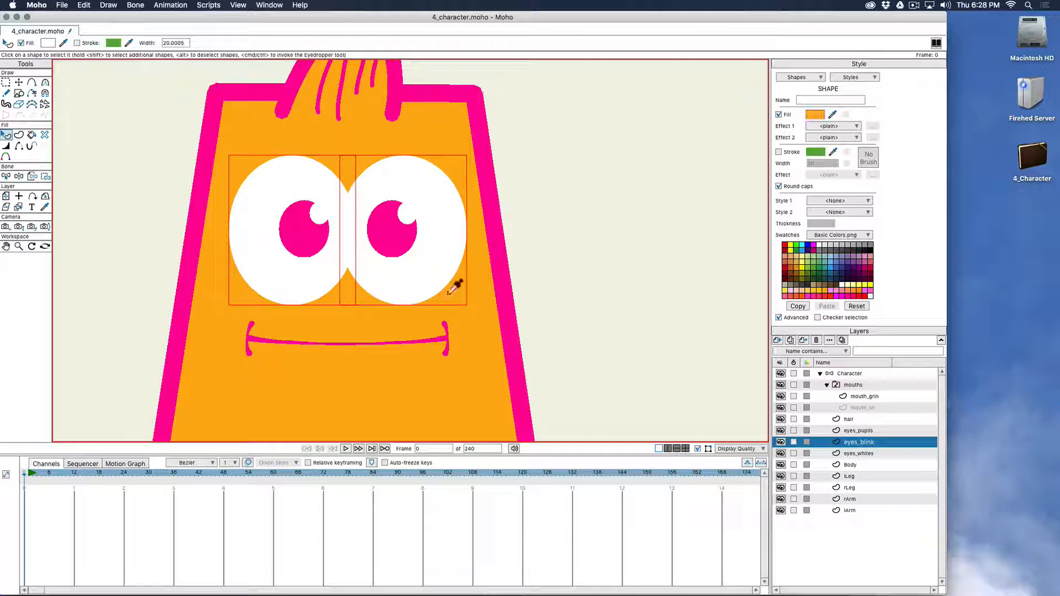
pyautogui.click(474, 332)
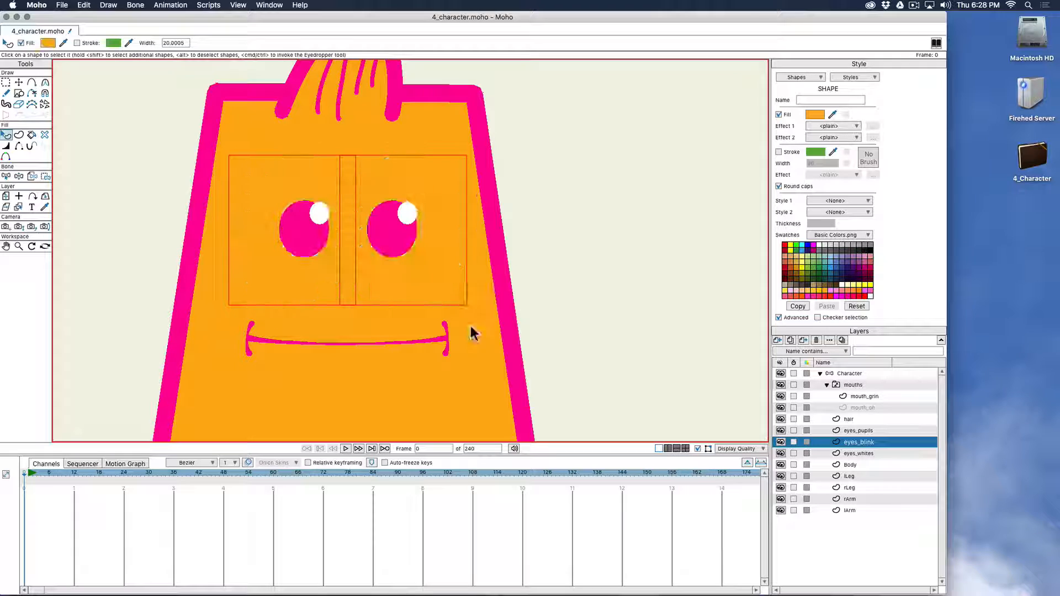
# Step: Lighten the fill of the selected eyes_blink shapes to the pale orange FDBE51
pyautogui.click(815, 114)
pyautogui.moveTo(773, 324); pyautogui.dragTo(757, 318)
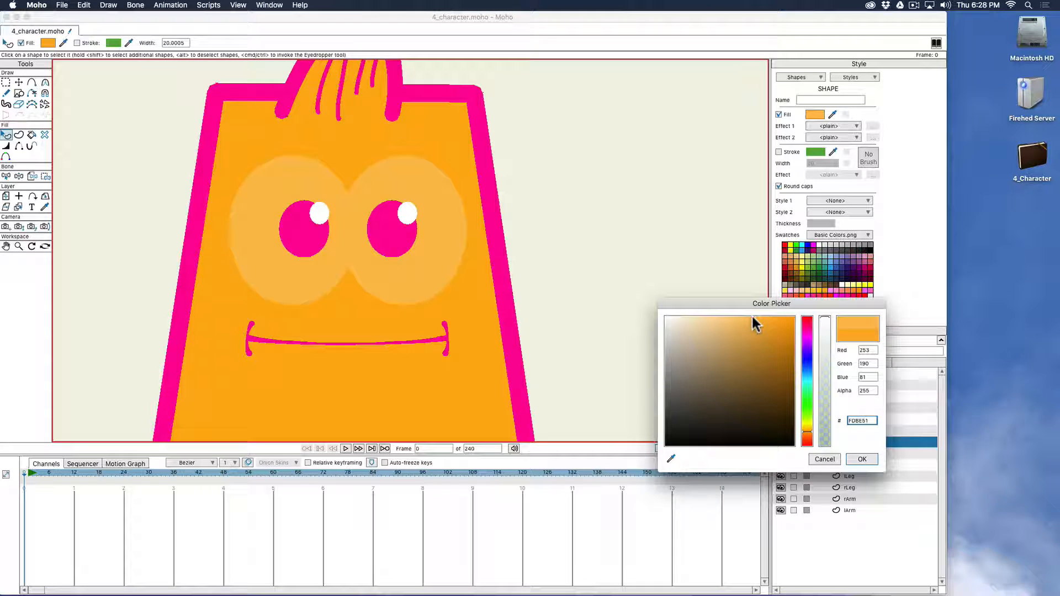
pyautogui.click(862, 459)
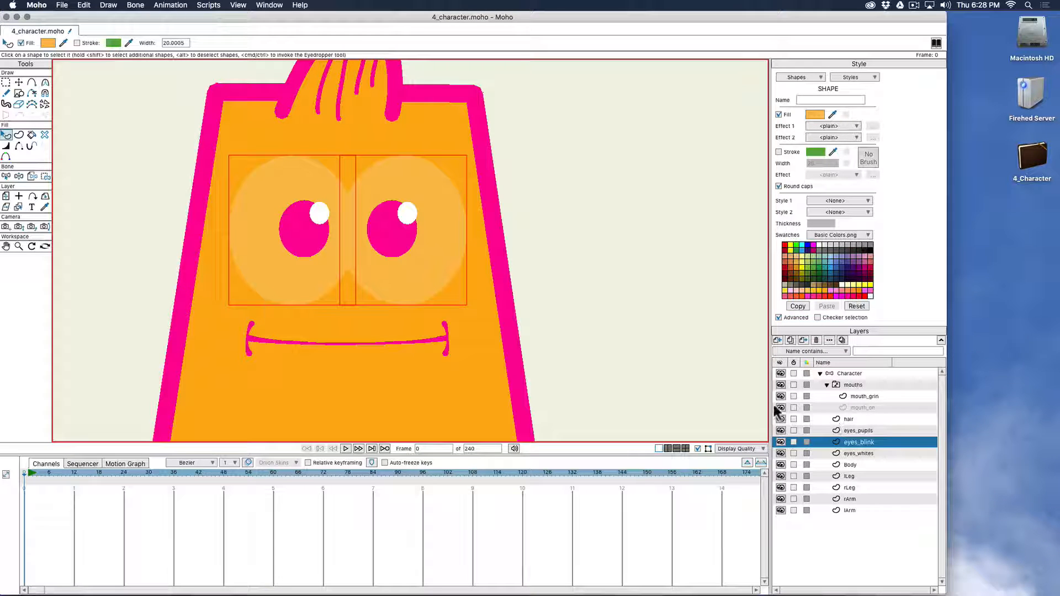
# Step: Group the eyes_pupils, eyes_blink and eyes_whites layers and name the group eyes
pyautogui.scroll(-2, 469, 325)
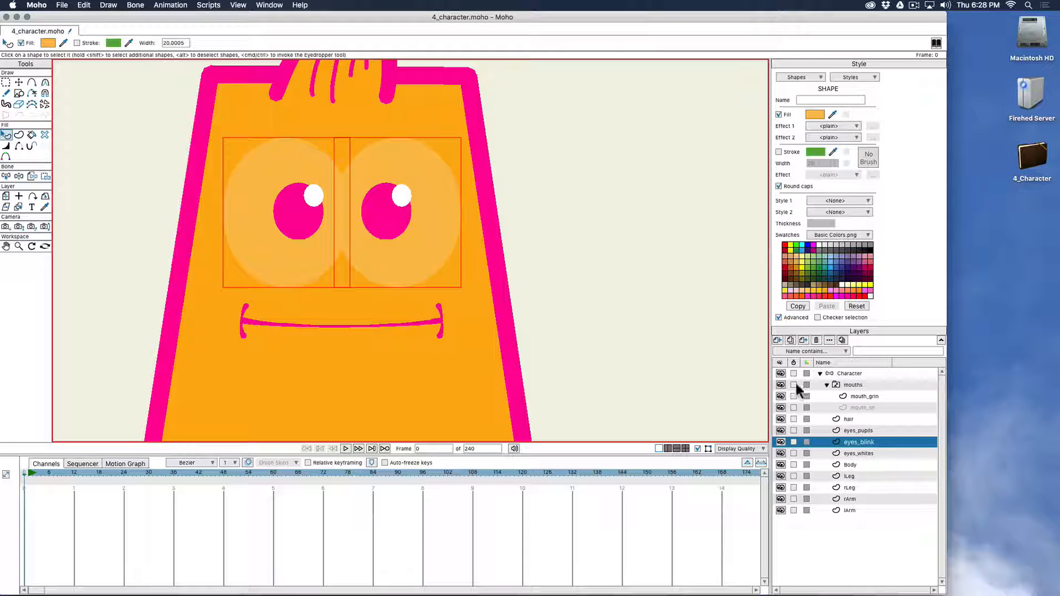
pyautogui.click(860, 433)
pyautogui.keyDown('shift'); pyautogui.click(856, 452); pyautogui.keyUp('shift')
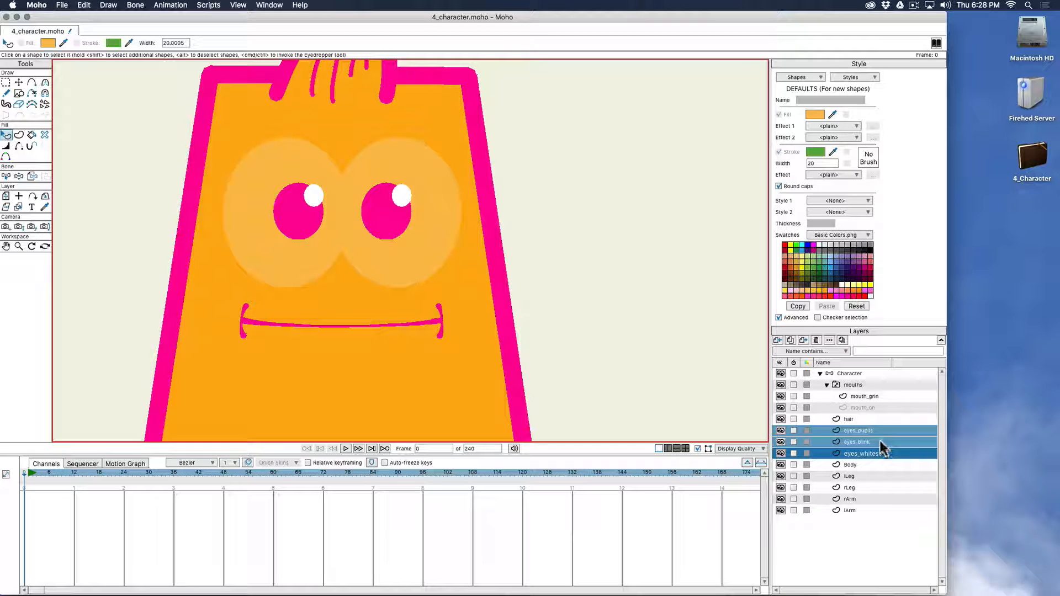
pyautogui.rightClick(859, 431)
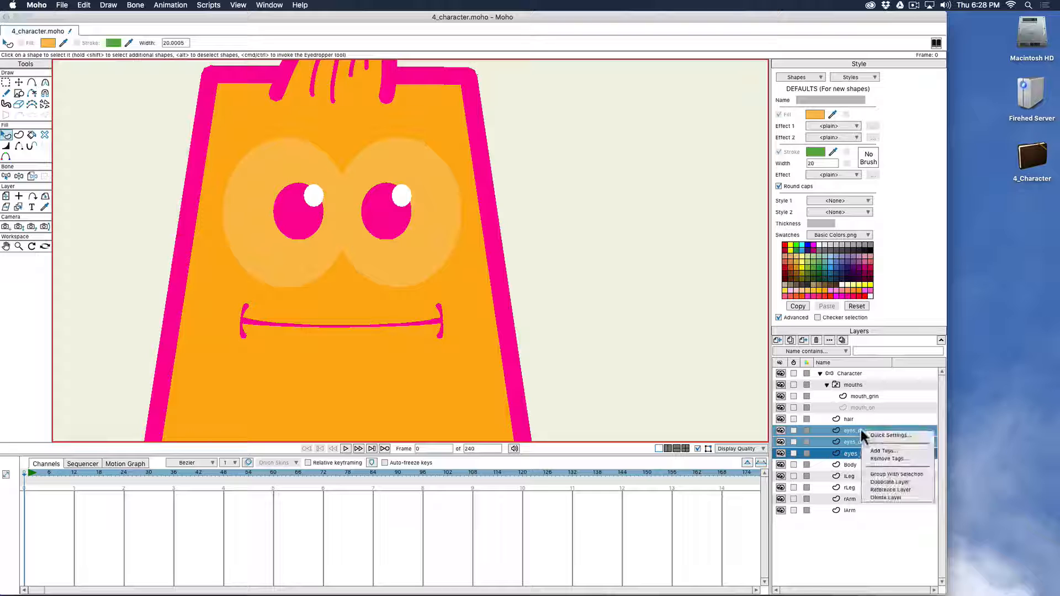
pyautogui.click(902, 474)
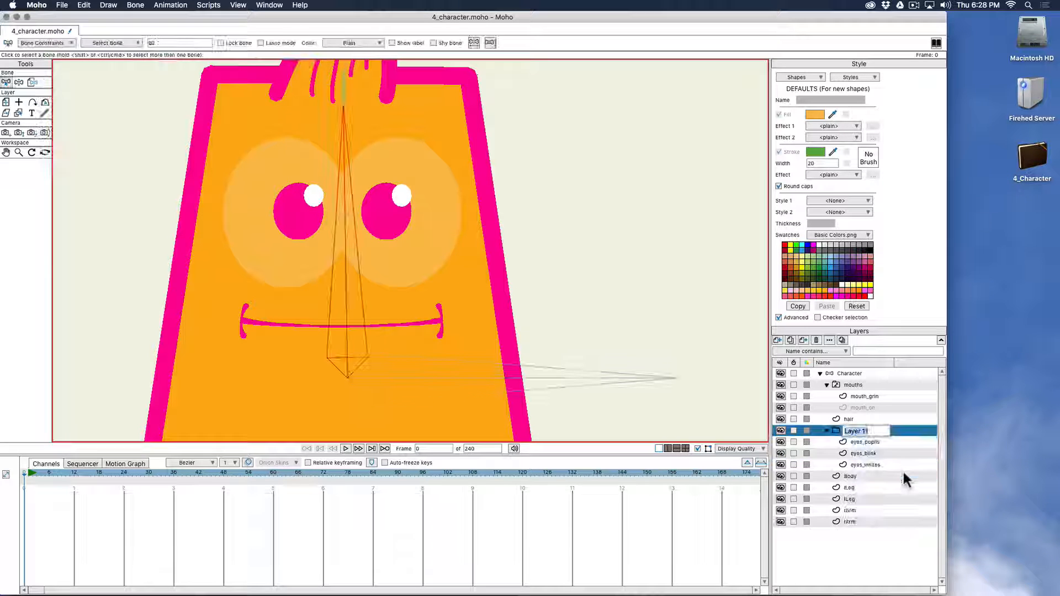
pyautogui.write('Eyes')
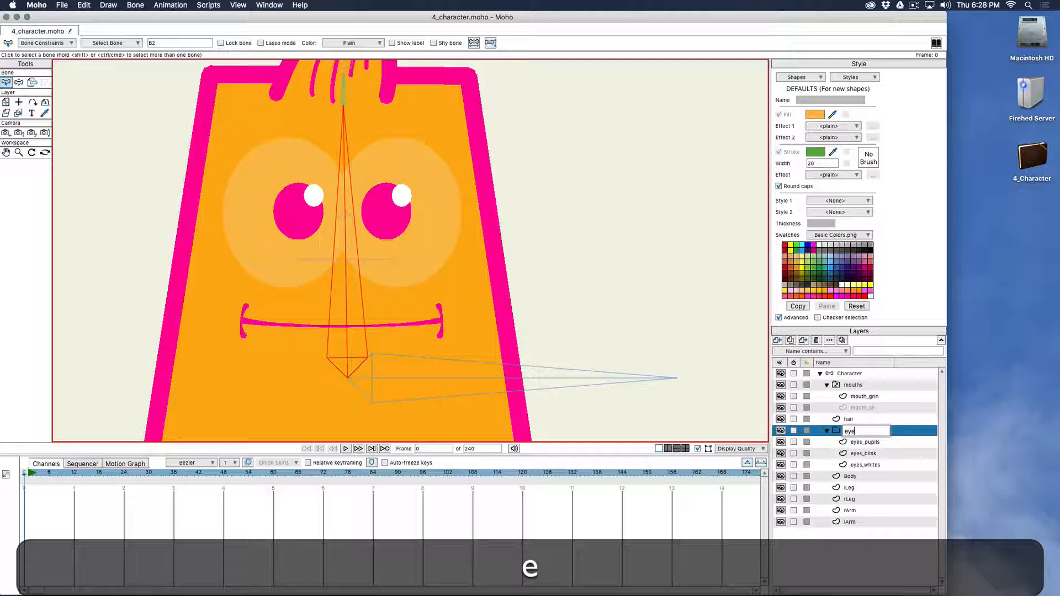
pyautogui.press('Return')
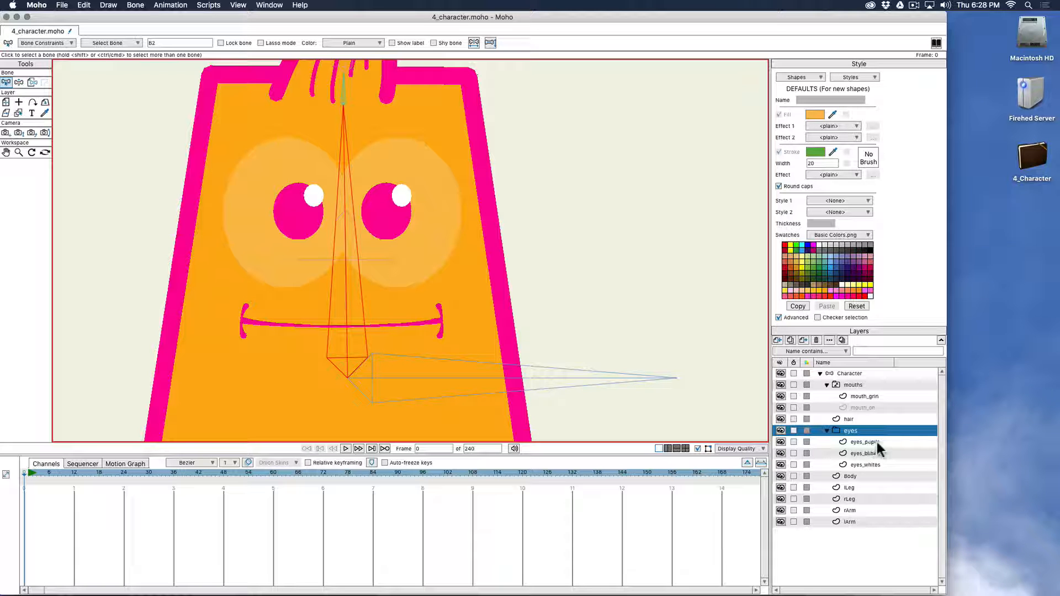
# Step: Group the eyes_pupils and eyes_whites layers inside the eyes group and name the new group eyes_open
pyautogui.click(868, 441)
pyautogui.keyDown('super'); pyautogui.click(873, 466); pyautogui.keyUp('super')
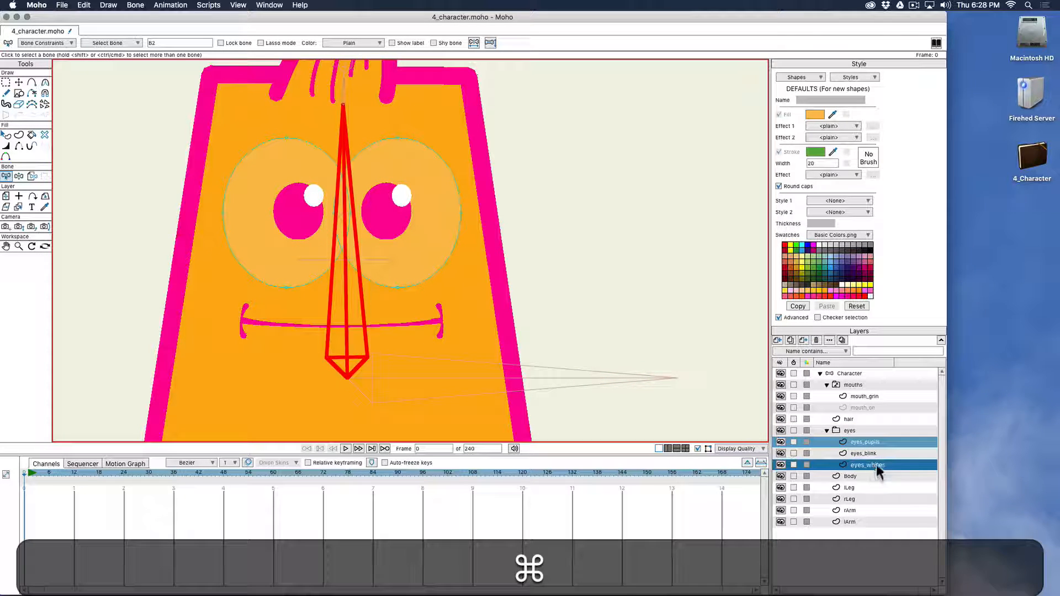
pyautogui.rightClick(888, 464)
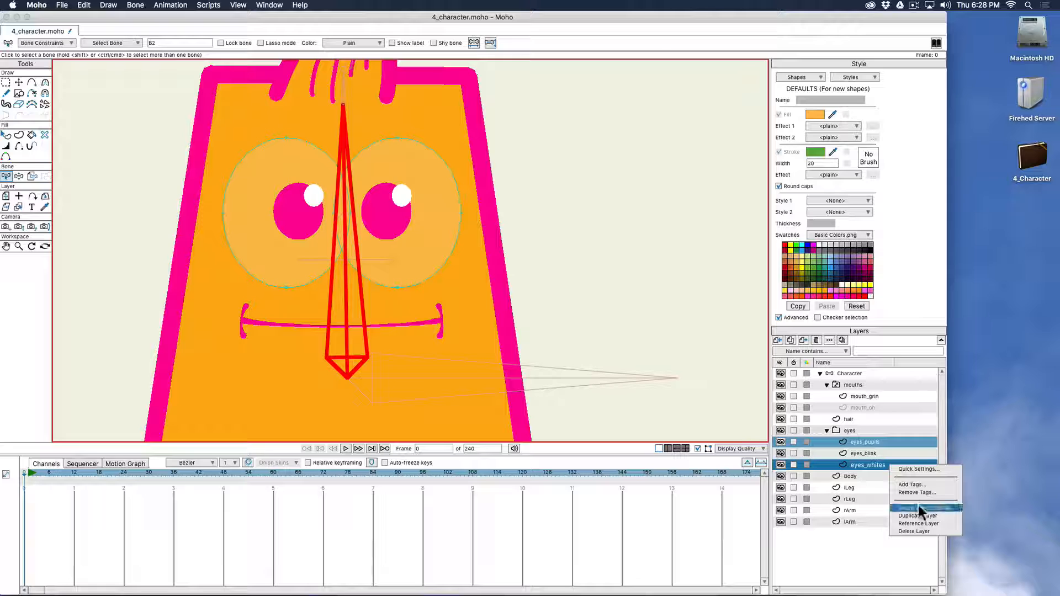
pyautogui.click(917, 507)
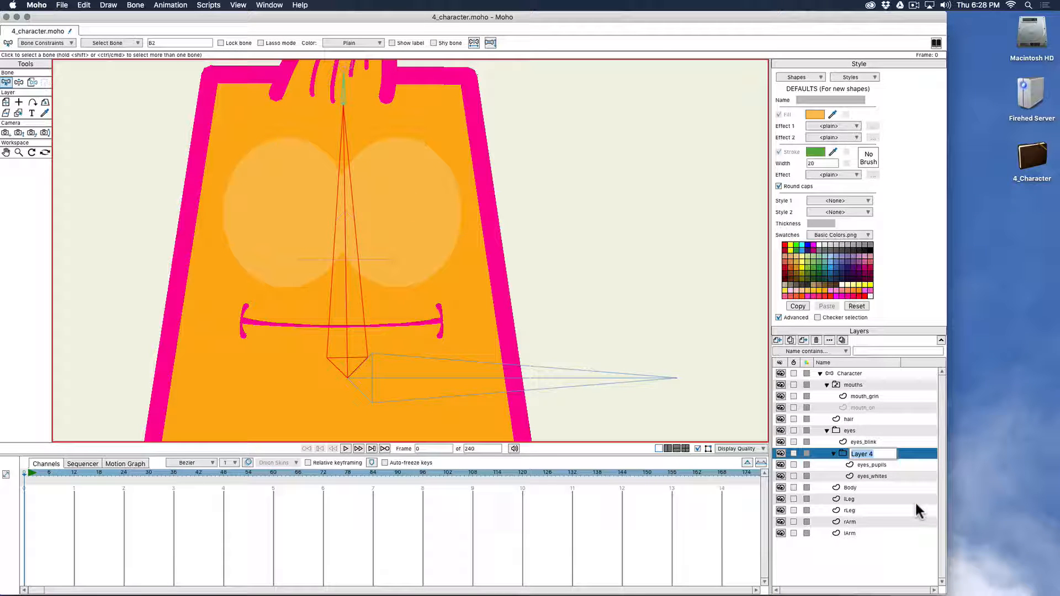
pyautogui.write('eye')
pyautogui.write('s')
pyautogui.write('_opn')
pyautogui.write('en')
pyautogui.press('Return')
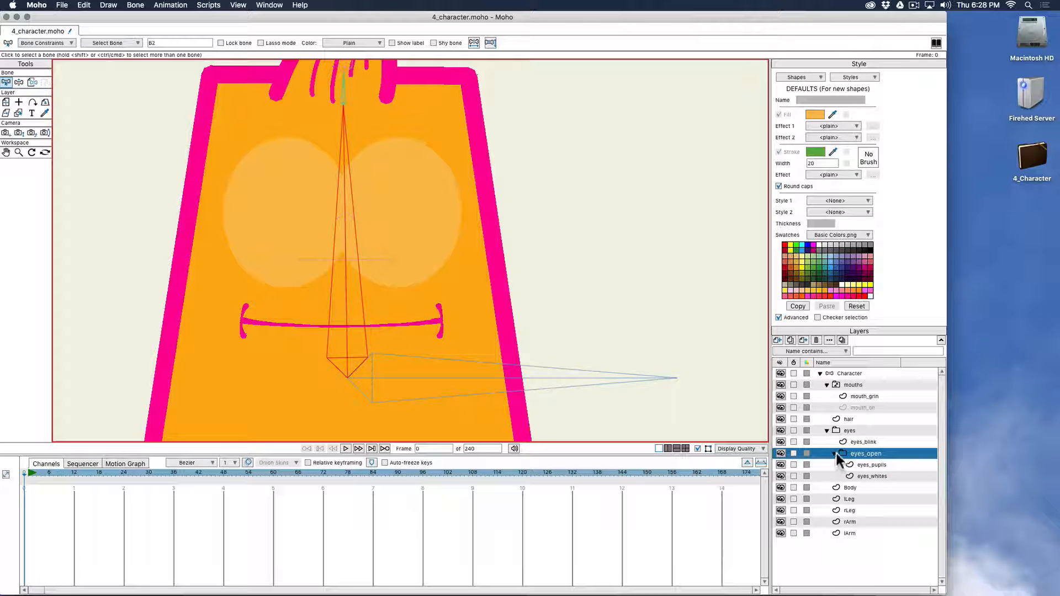
# Step: Convert the eyes group to a switch layer and move the collapsed eyes_open group above eyes_blink
pyautogui.click(833, 453)
pyautogui.click(867, 442)
pyautogui.click(866, 454)
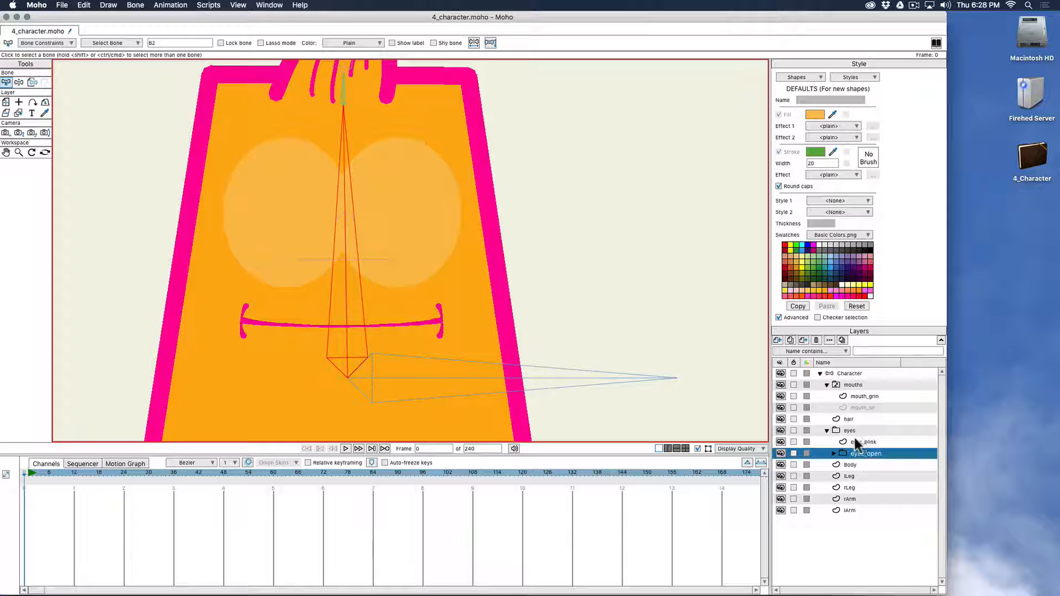
pyautogui.click(855, 430)
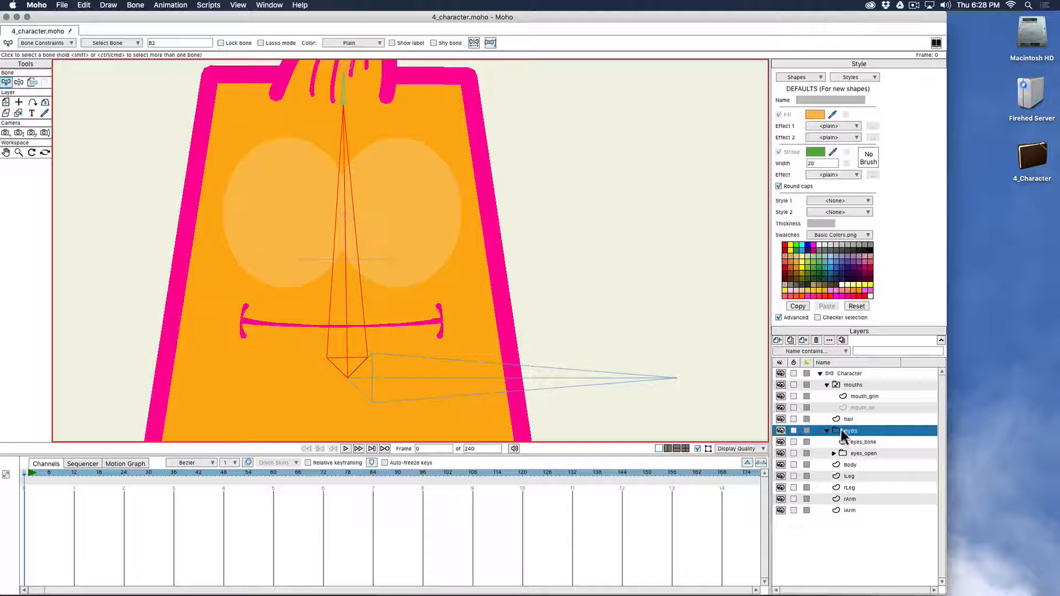
pyautogui.rightClick(864, 430)
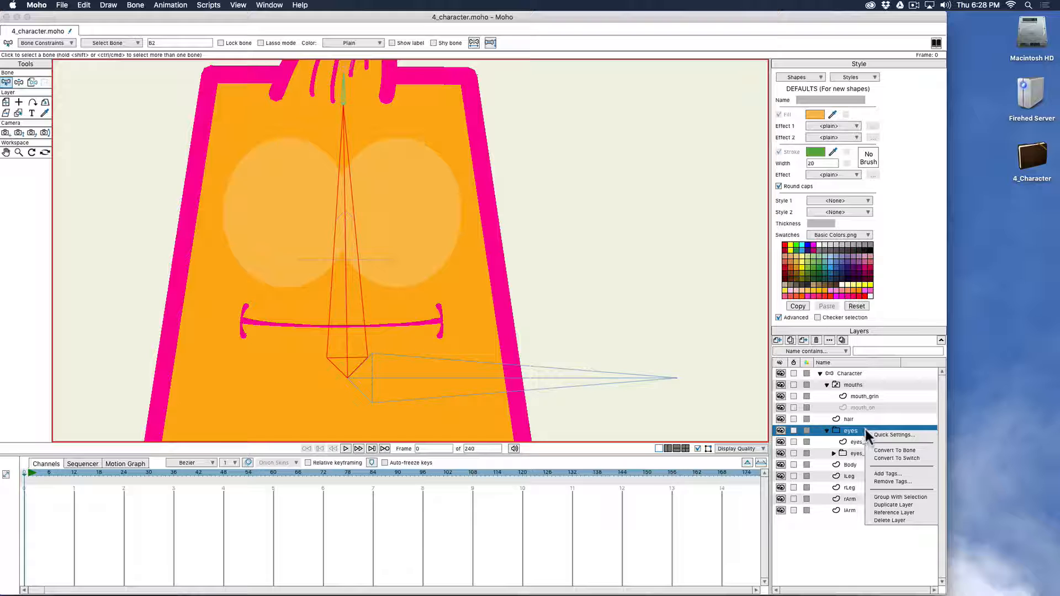
pyautogui.click(886, 458)
pyautogui.moveTo(864, 453); pyautogui.dragTo(862, 436)
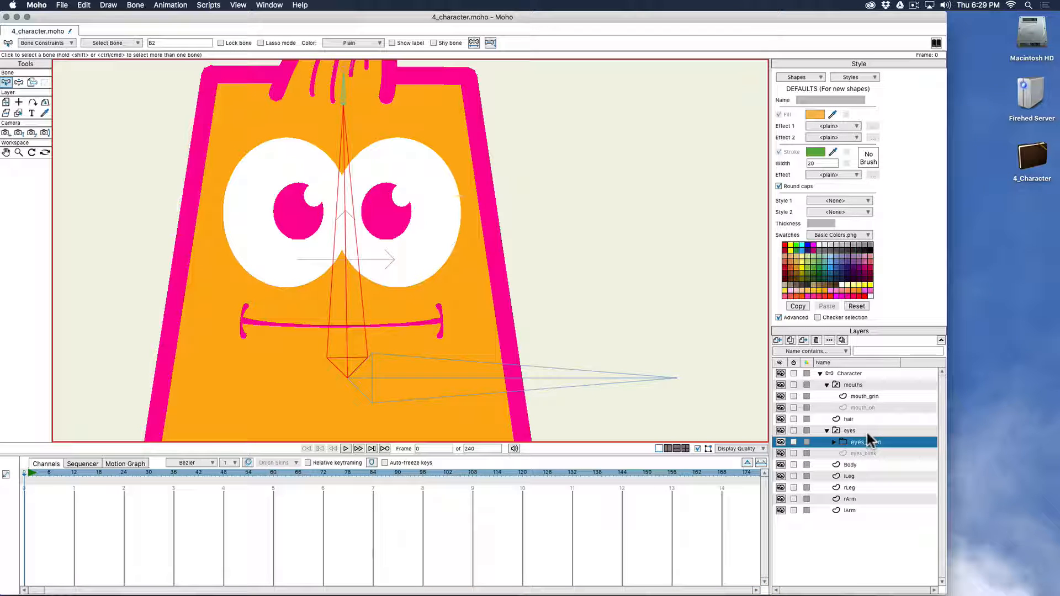
# Step: Preview the eye switch by alternating between the eyes_blink layer and the eyes_open group
pyautogui.click(864, 453)
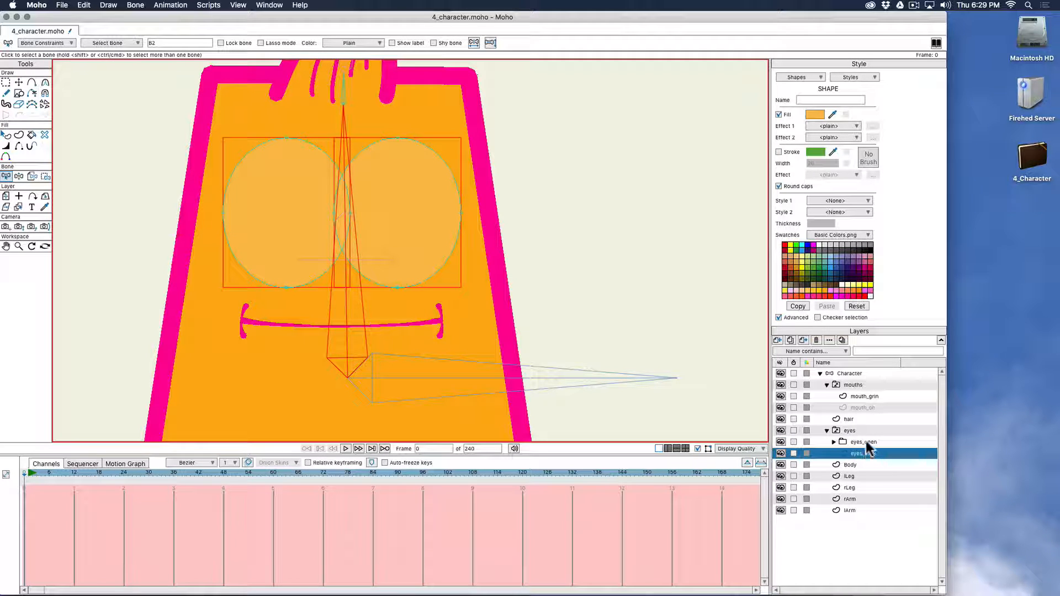
pyautogui.click(864, 442)
pyautogui.click(868, 456)
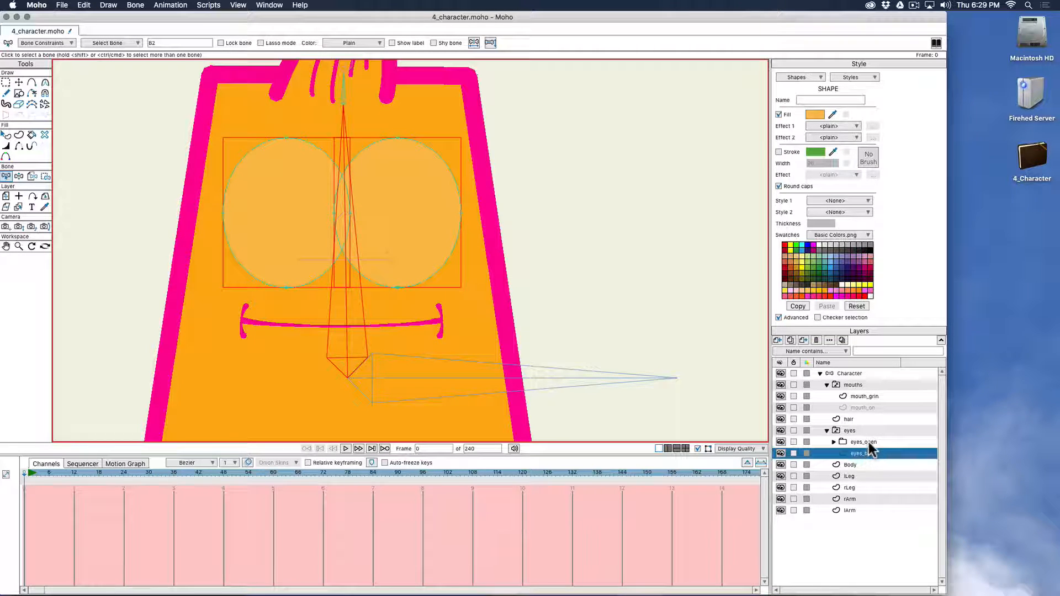
pyautogui.click(868, 442)
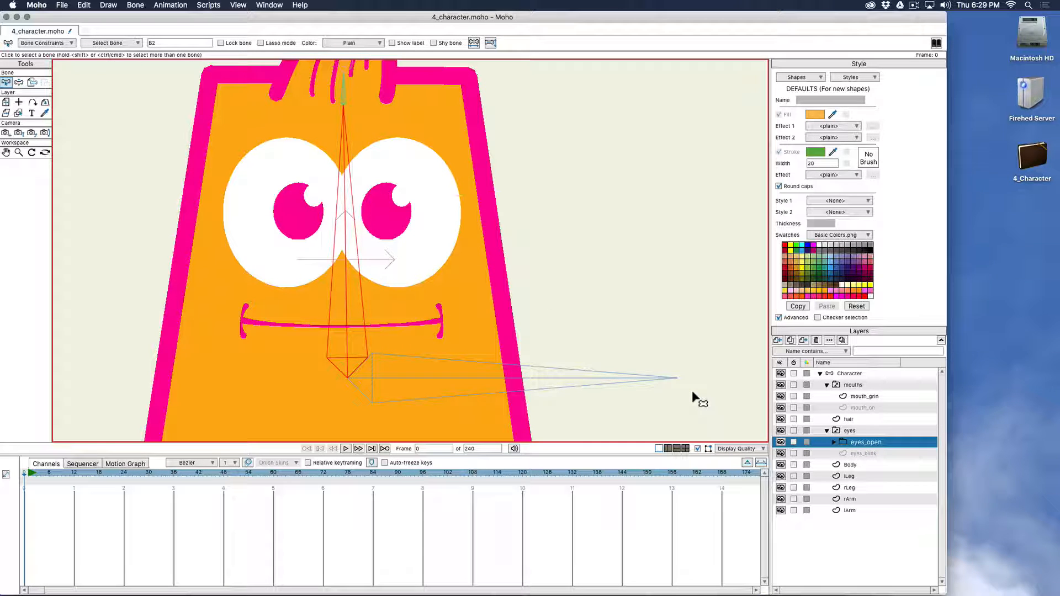
# Step: Set the group mask of the eyes_open group to Hide all in its layer settings
pyautogui.doubleClick(843, 442)
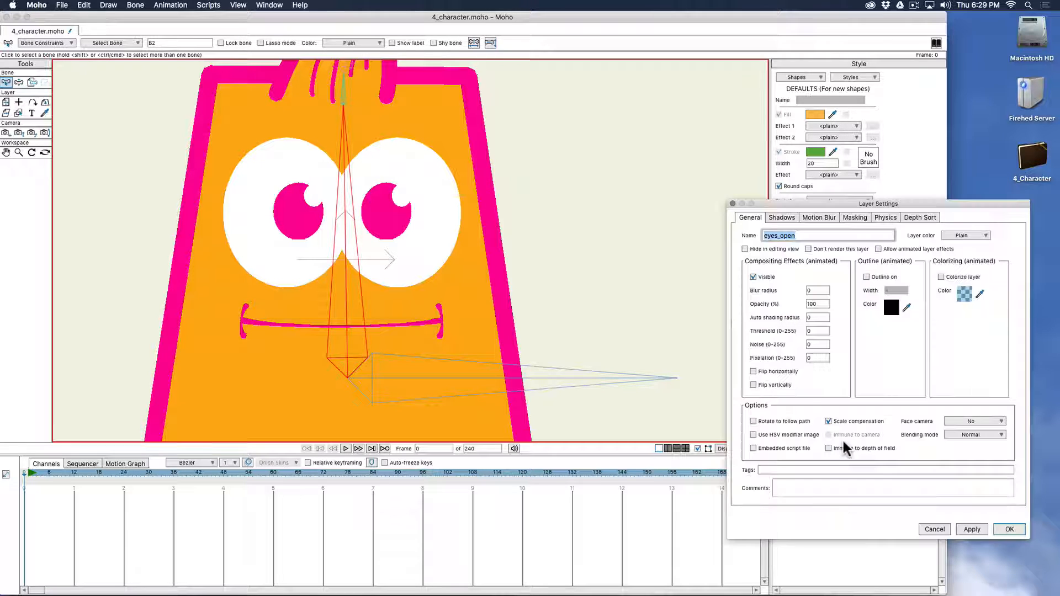
pyautogui.moveTo(893, 200); pyautogui.dragTo(550, 187)
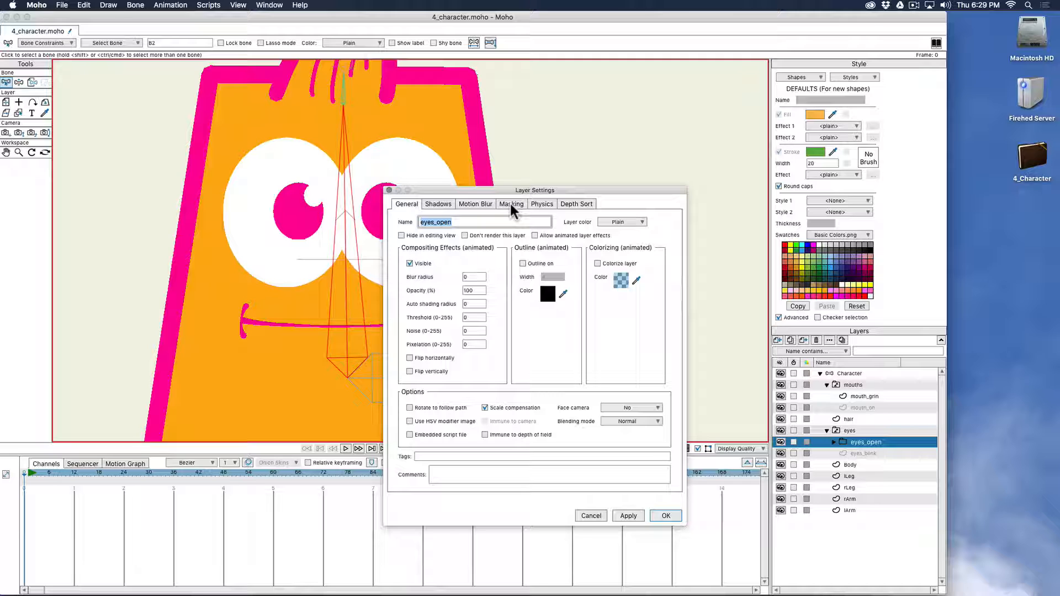
pyautogui.click(511, 204)
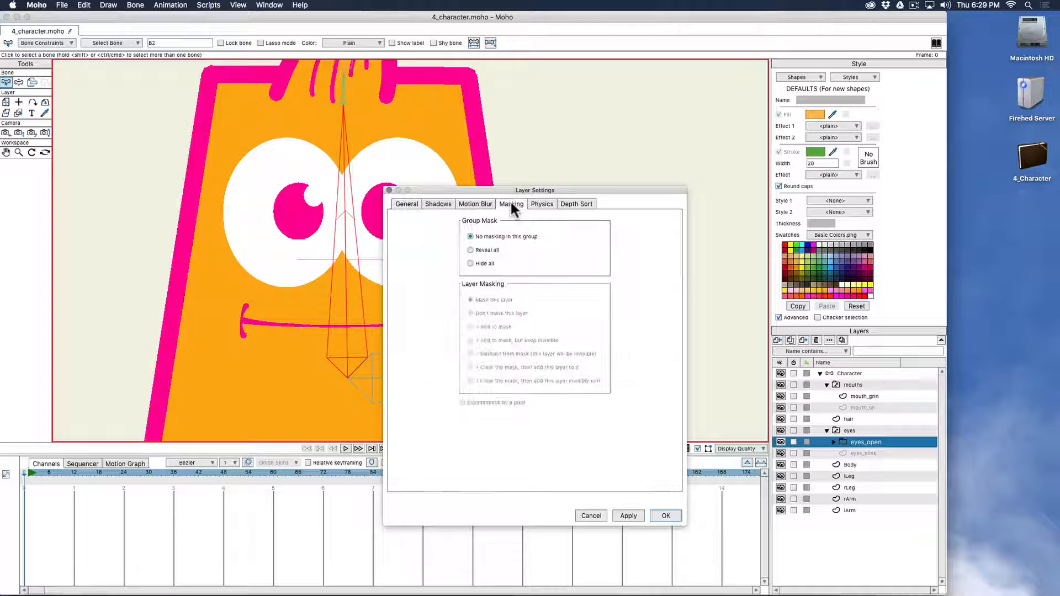
pyautogui.click(480, 264)
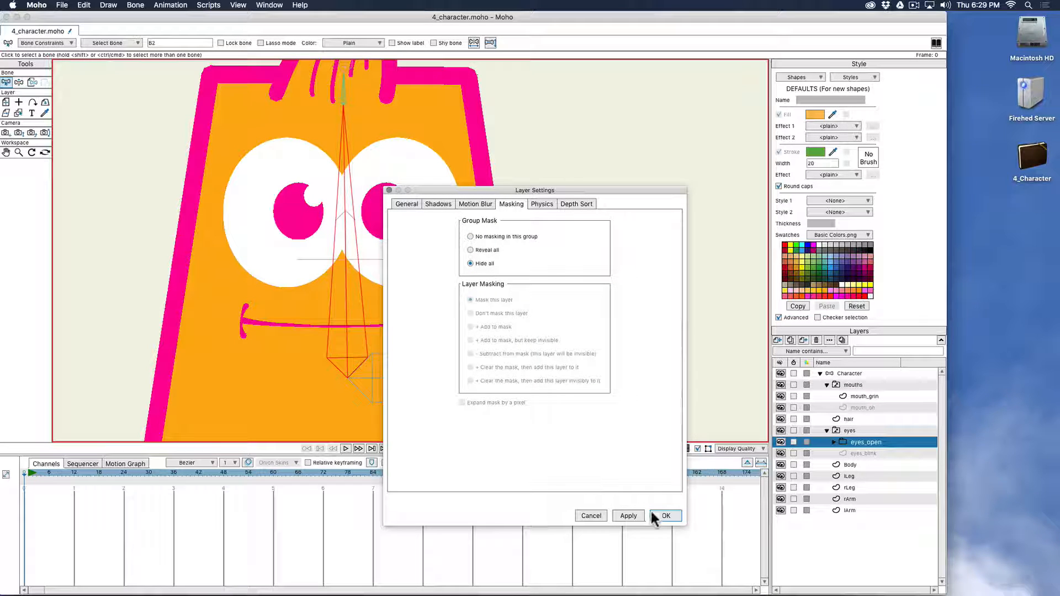
pyautogui.click(665, 516)
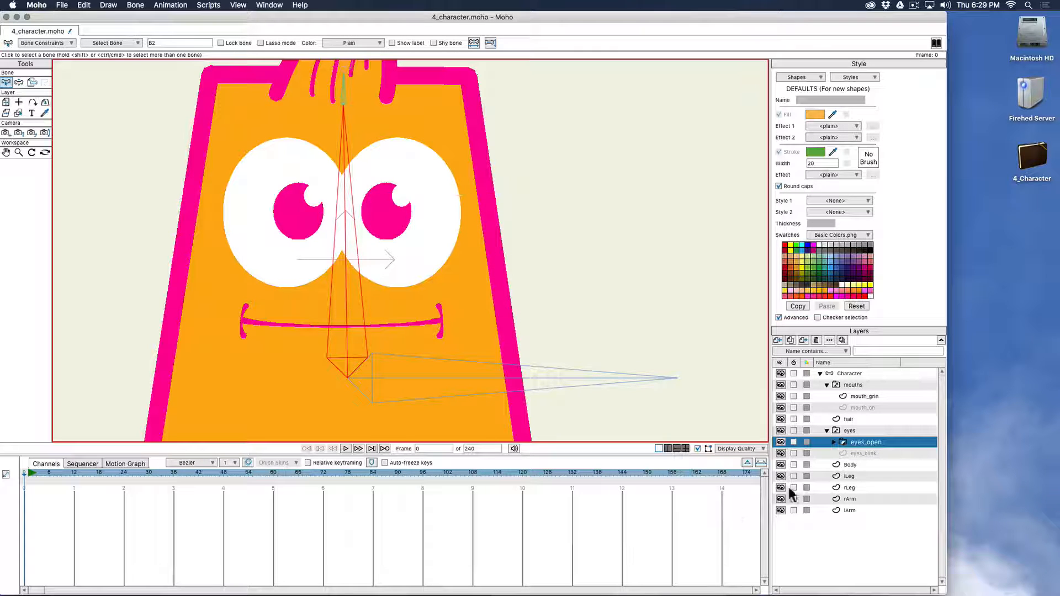
# Step: Move all points of the eyes_pupils layer within the eye whites to test the mask, and save the file
pyautogui.click(833, 443)
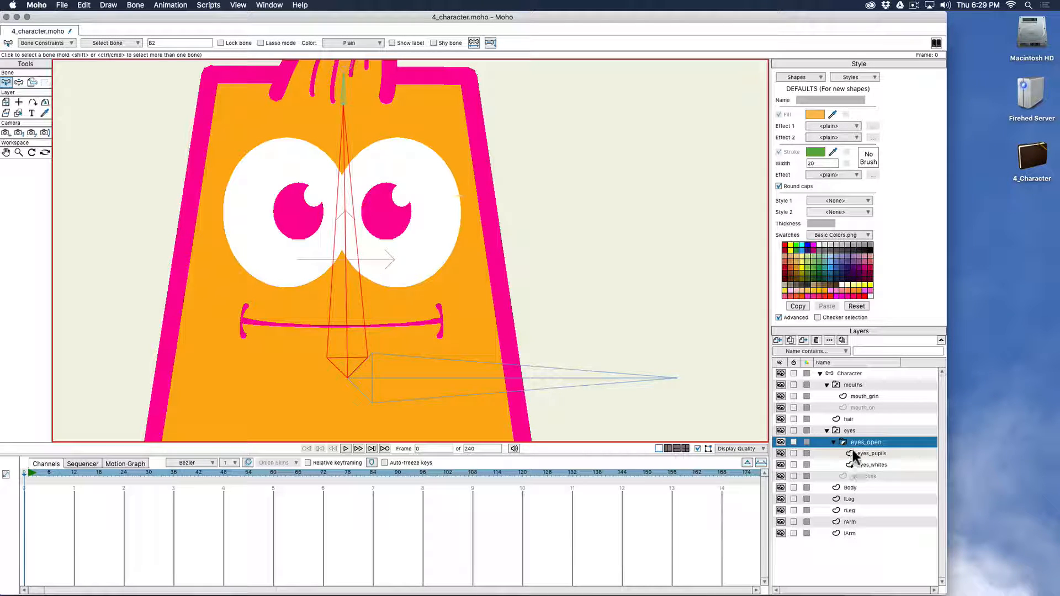
pyautogui.click(868, 453)
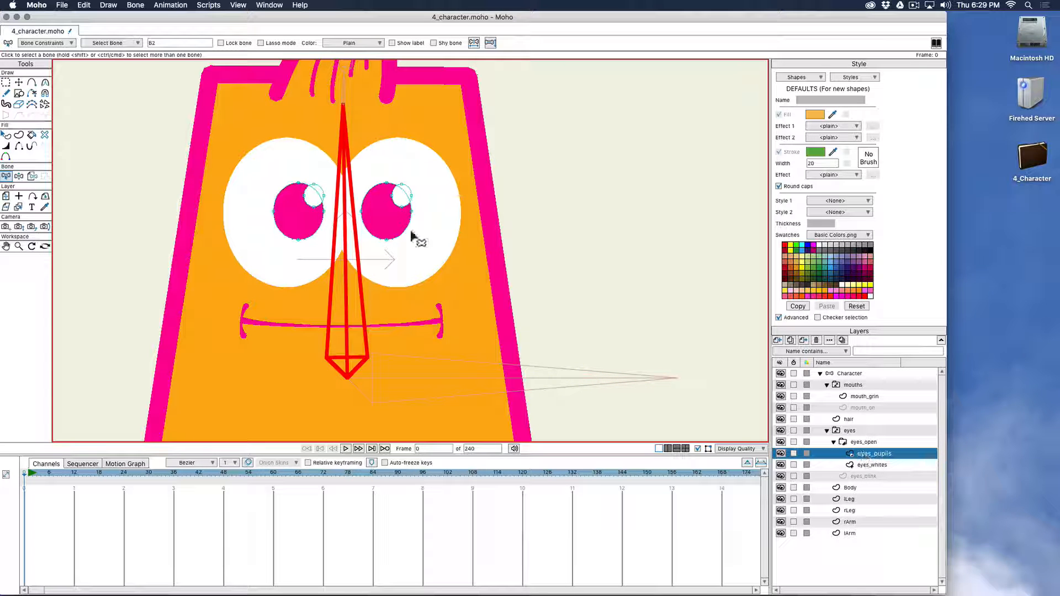
pyautogui.press('t')
pyautogui.press('cmd+a')
pyautogui.moveTo(388, 225)
pyautogui.mouseDown()
pyautogui.moveTo(428, 288)
pyautogui.moveTo(314, 217)
pyautogui.moveTo(338, 172)
pyautogui.moveTo(418, 168)
pyautogui.moveTo(386, 225)
pyautogui.moveTo(416, 224)
pyautogui.moveTo(379, 237)
pyautogui.moveTo(406, 220)
pyautogui.moveTo(365, 210)
pyautogui.moveTo(385, 215)
pyautogui.mouseUp()
pyautogui.press('super')
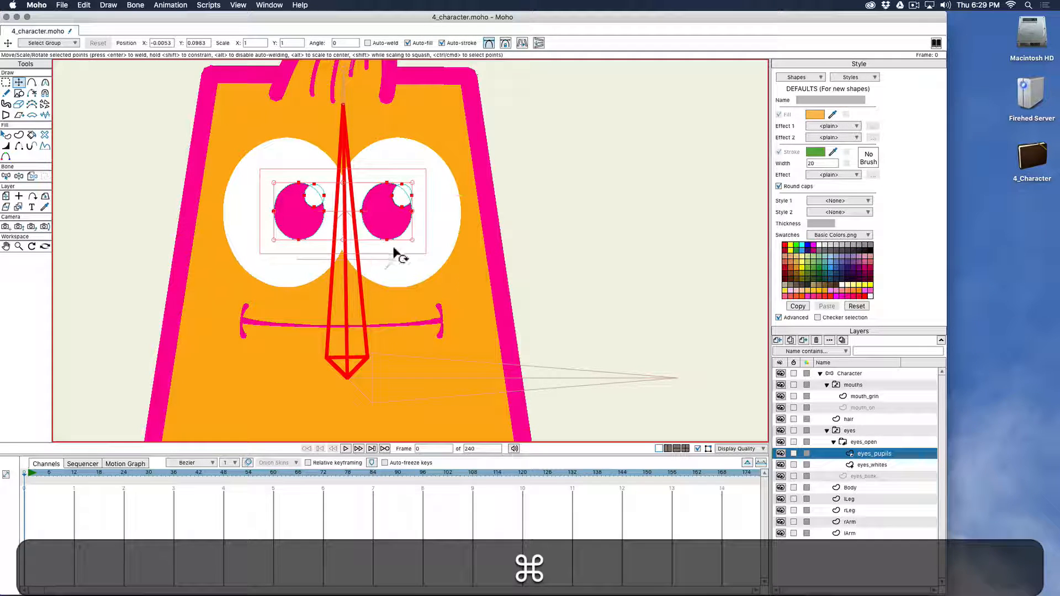
pyautogui.press('super+s')
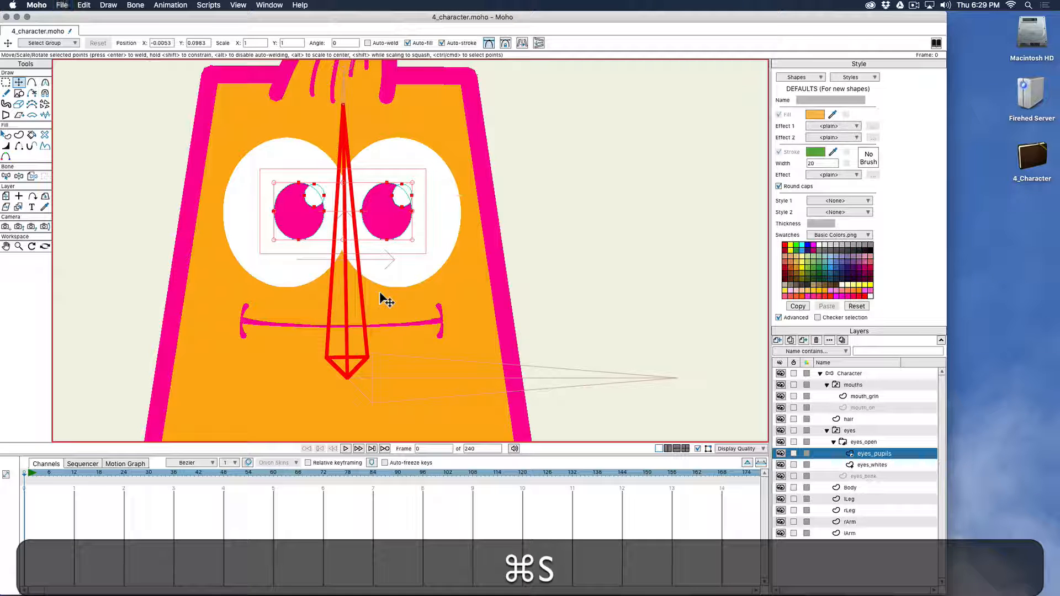
# Step: Collapse the eyes and mouths switch groups in the layer list
pyautogui.click(827, 431)
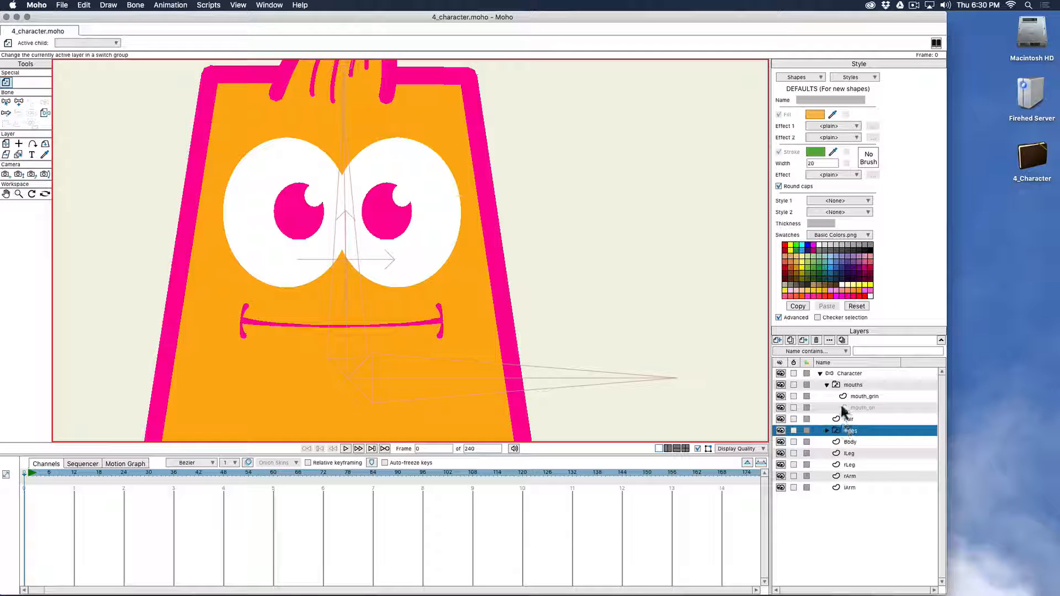
pyautogui.click(827, 385)
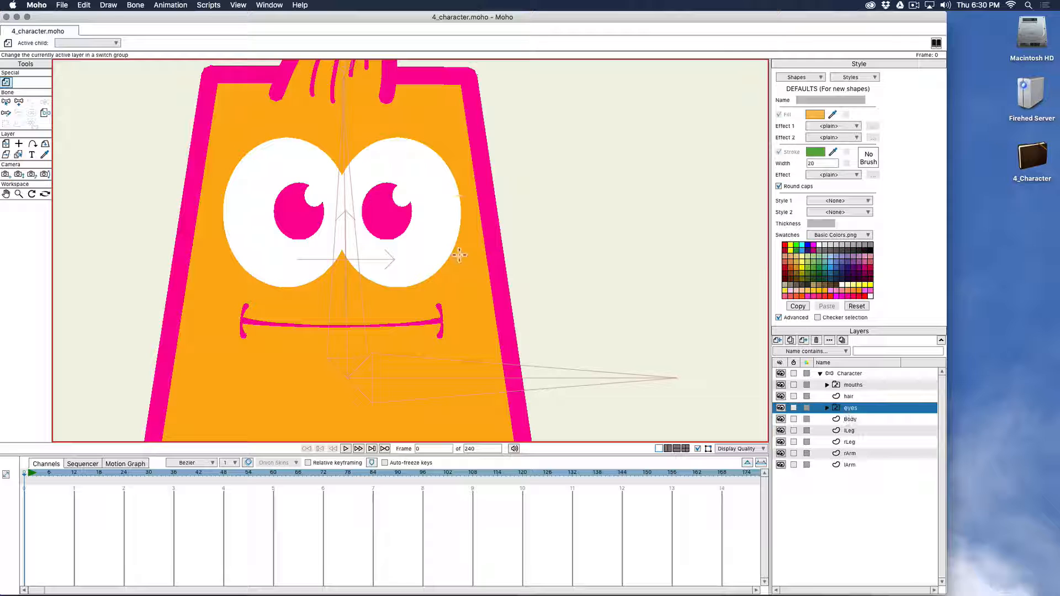
pyautogui.scroll(-2, 458, 288)
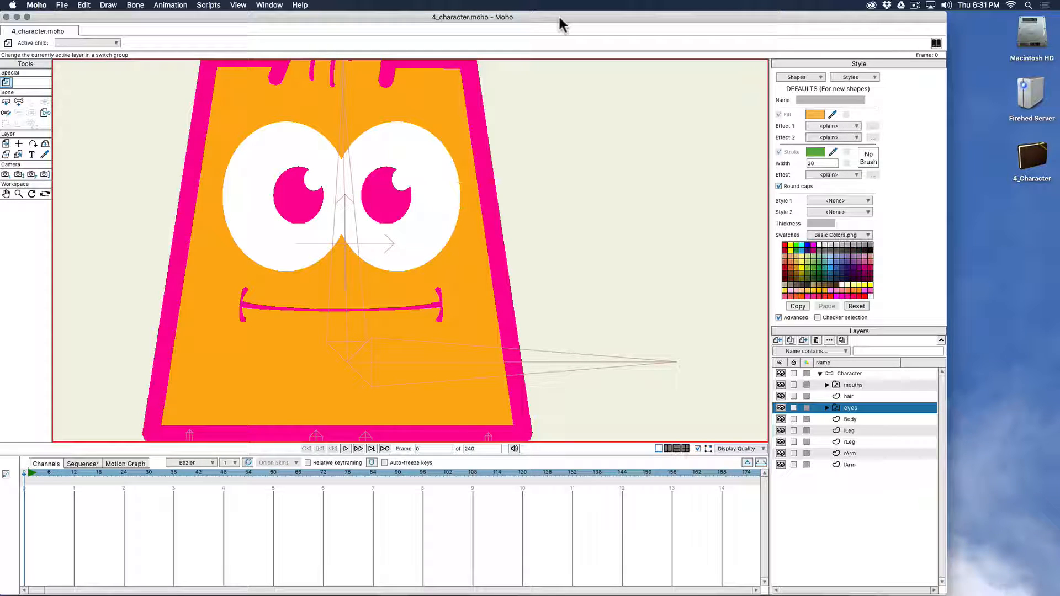
# Step: Expand the eyes group and try moving all points of the eyes_pupils layer, undoing the move
pyautogui.click(827, 408)
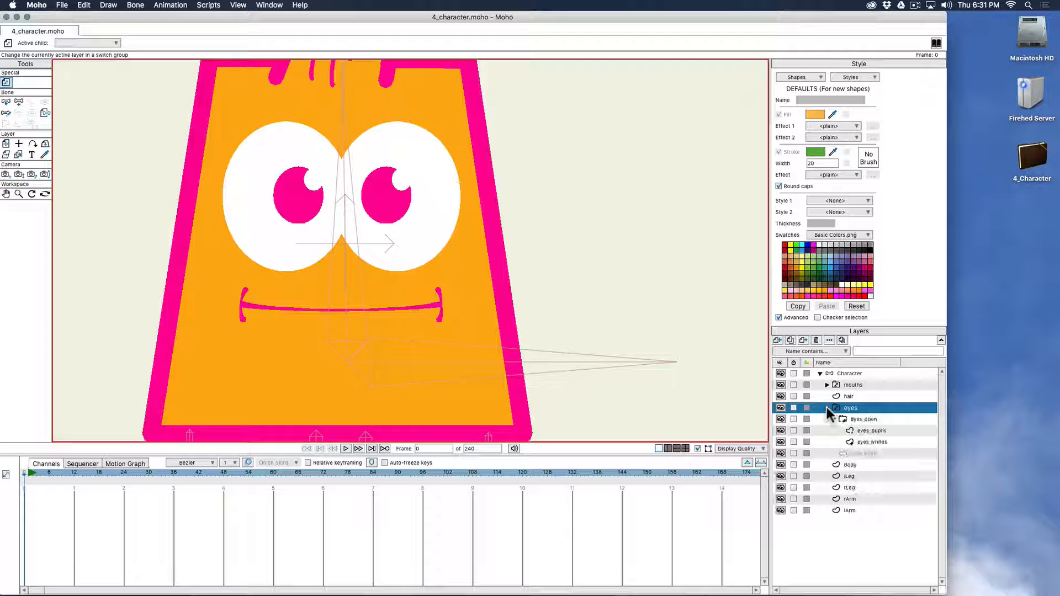
pyautogui.click(865, 430)
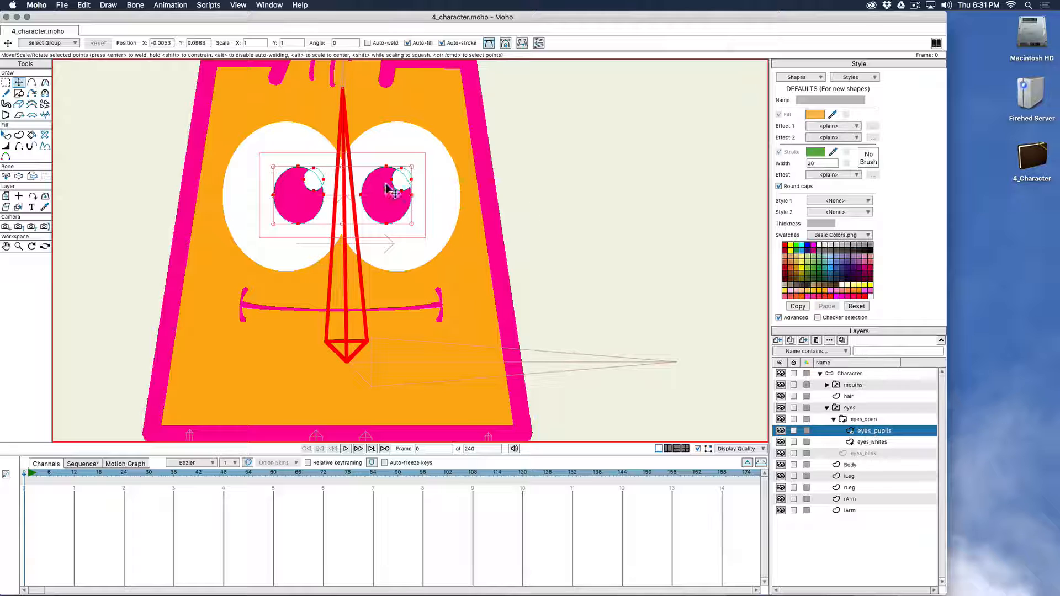
pyautogui.click(6, 83)
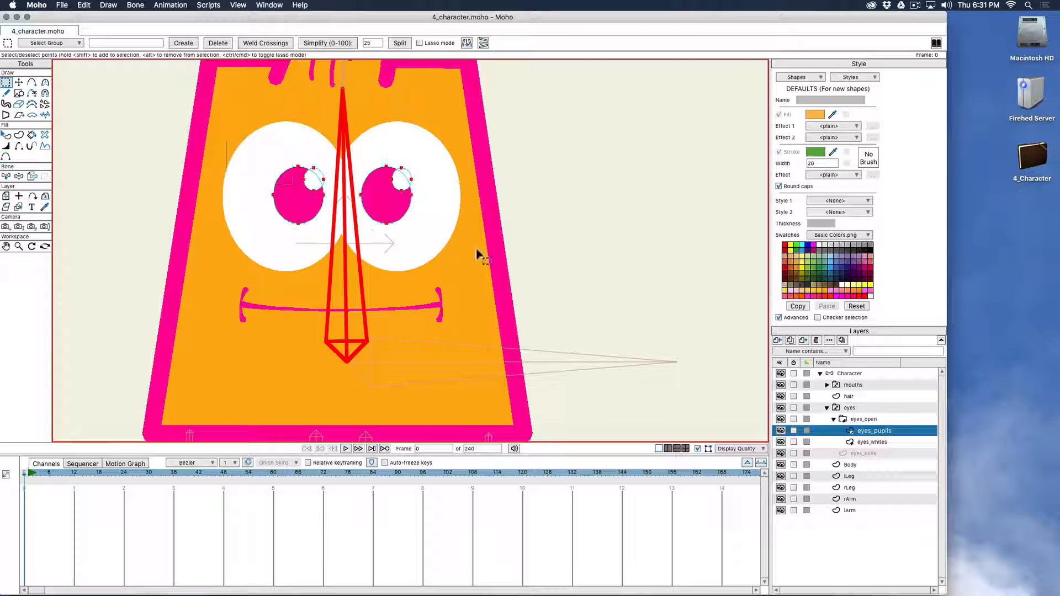
pyautogui.press('t')
pyautogui.moveTo(397, 220)
pyautogui.mouseDown()
pyautogui.moveTo(421, 239)
pyautogui.moveTo(403, 190)
pyautogui.moveTo(441, 188)
pyautogui.moveTo(380, 200)
pyautogui.moveTo(322, 106)
pyautogui.moveTo(353, 215)
pyautogui.moveTo(396, 200)
pyautogui.moveTo(390, 218)
pyautogui.moveTo(398, 206)
pyautogui.mouseUp()
pyautogui.press('super+z')
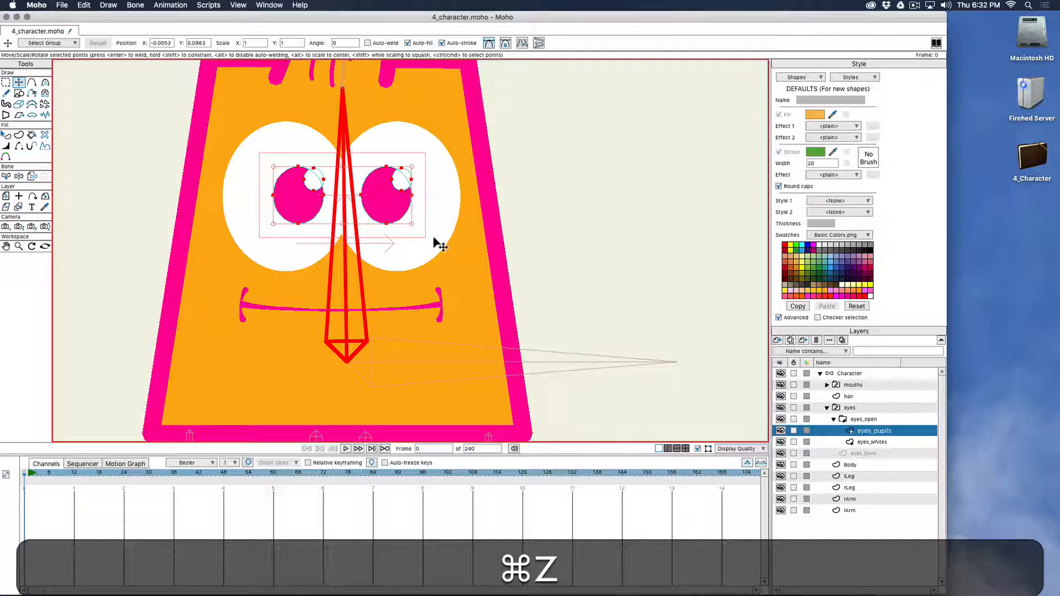
# Step: Draw a separate vertical bone beside the character in the Character bone layer
pyautogui.press('alt+super+z')
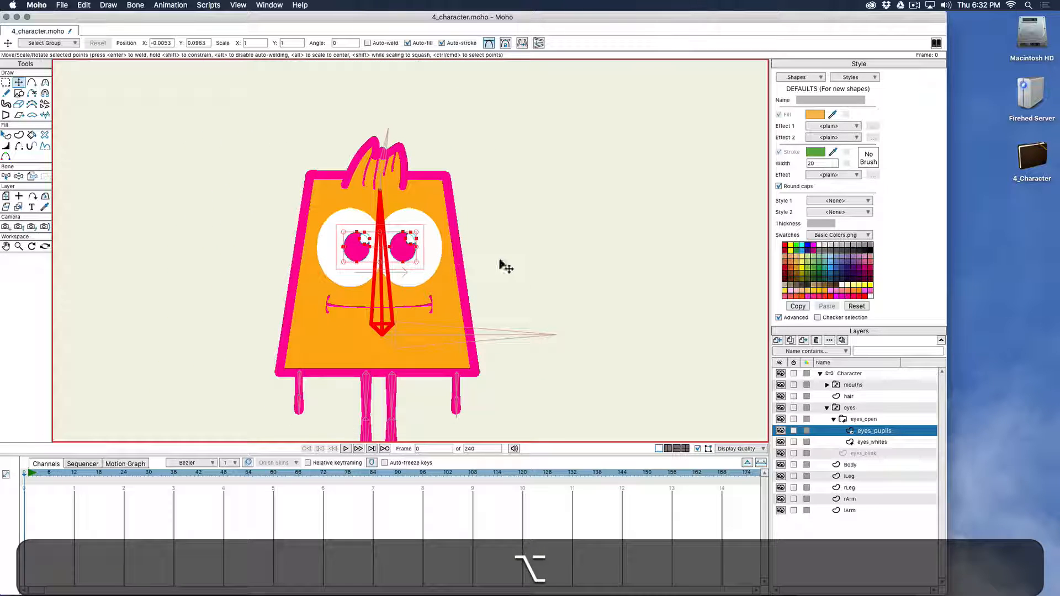
pyautogui.click(857, 374)
pyautogui.moveTo(569, 321); pyautogui.dragTo(533, 280)
pyautogui.press('super+z')
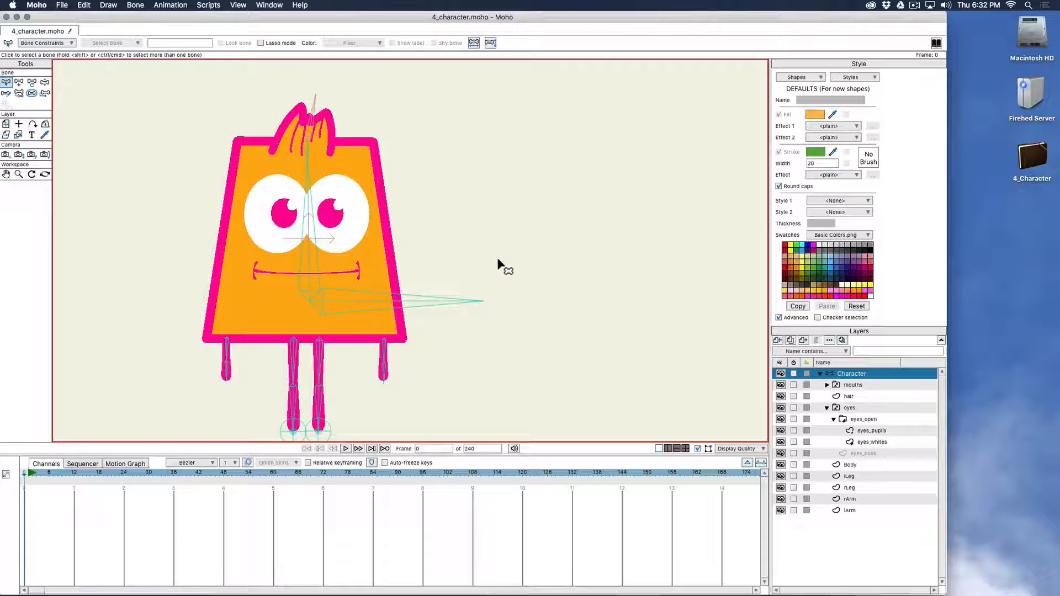
pyautogui.press('a')
pyautogui.moveTo(516, 258); pyautogui.dragTo(516, 175)
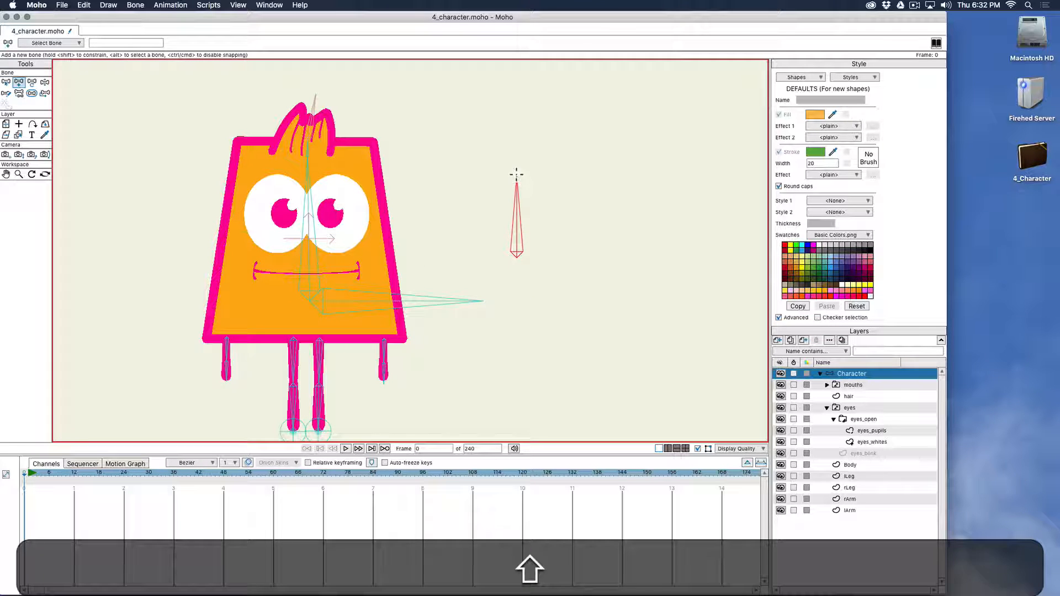
# Step: Make the new bone a smart bone dial named Left/Right, with separate actions for positive and negative angles turned off
pyautogui.click(136, 5)
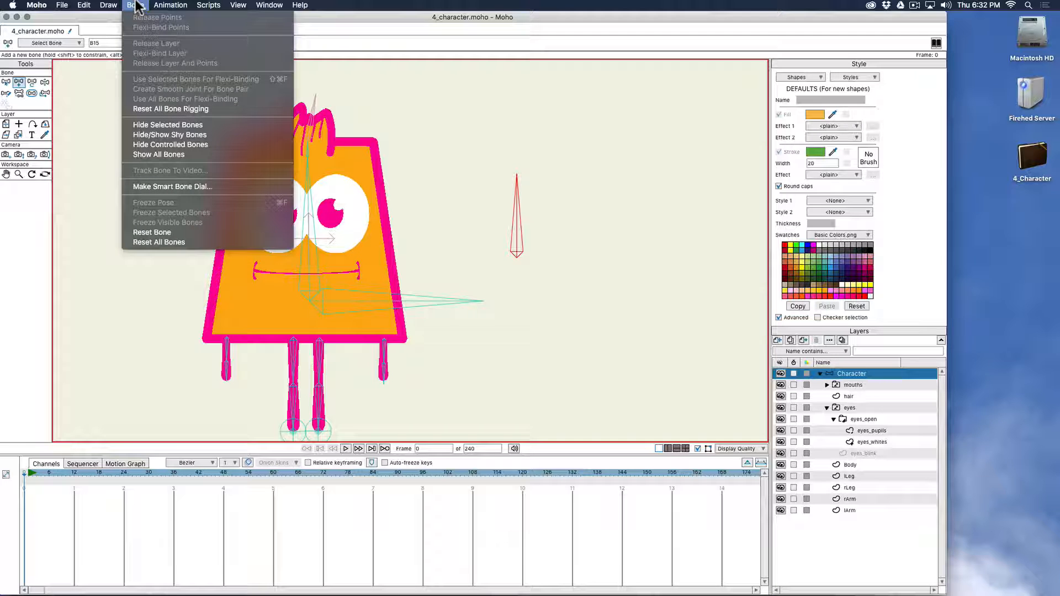
pyautogui.click(209, 187)
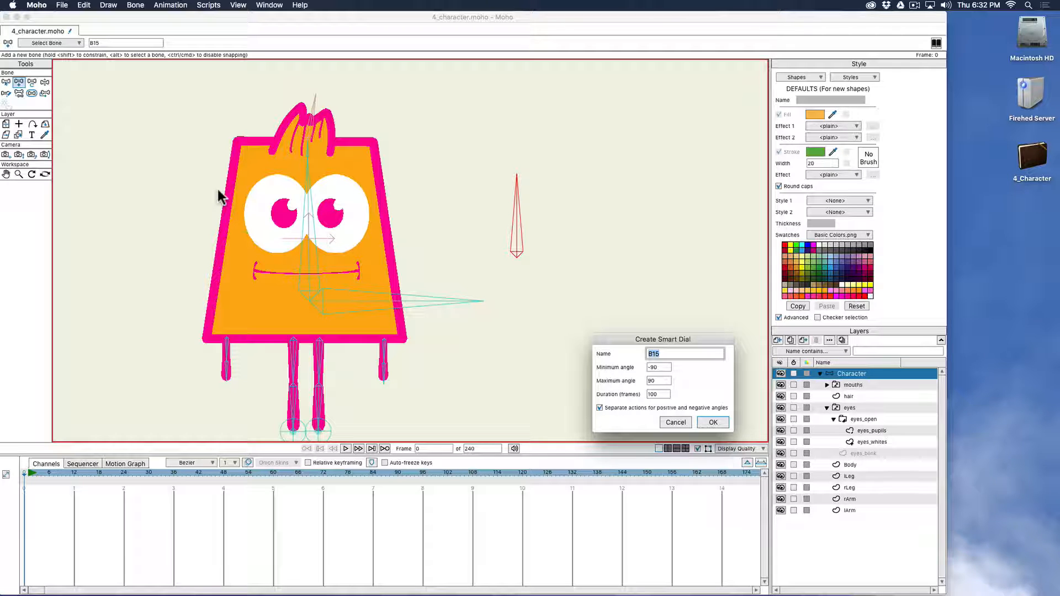
pyautogui.write('Left/R')
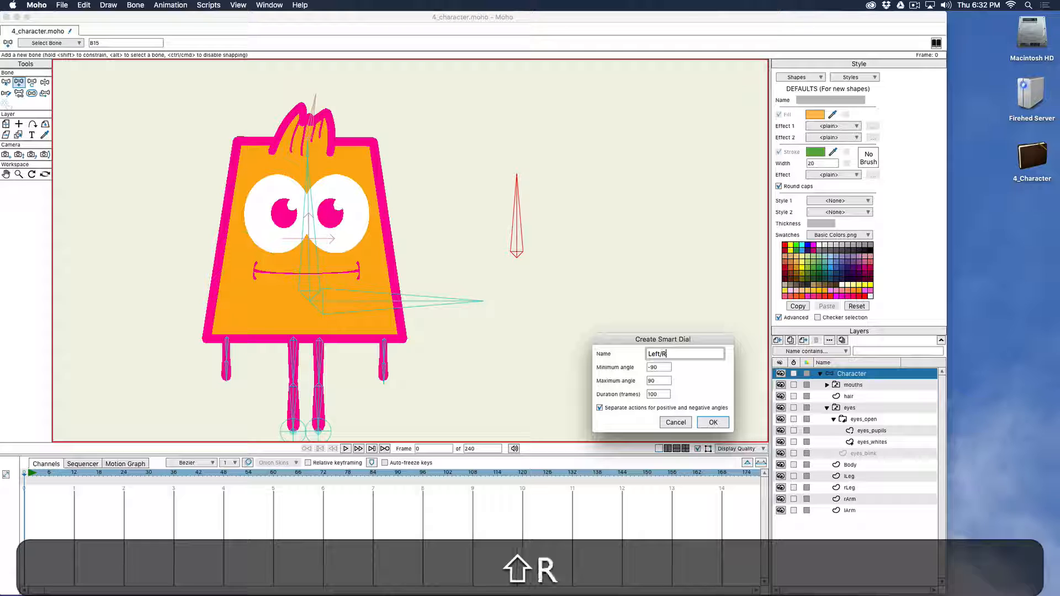
pyautogui.write('ight')
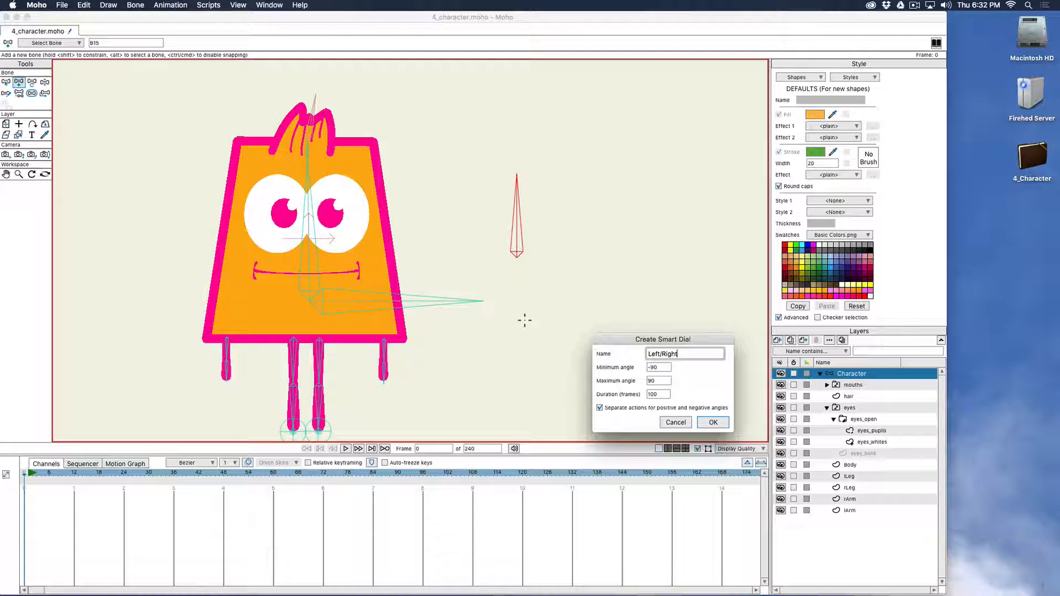
pyautogui.click(640, 408)
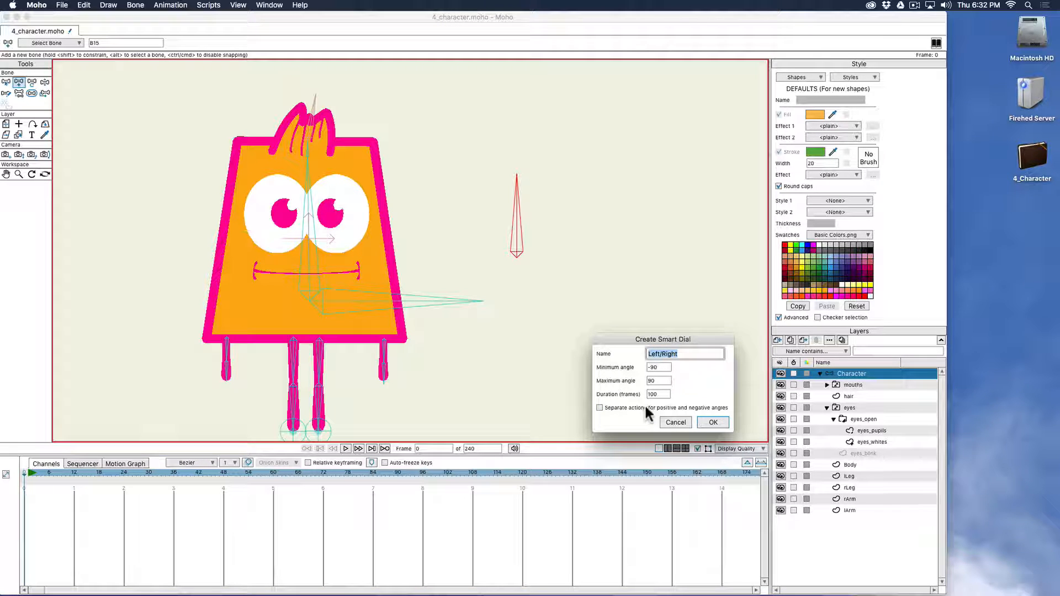
pyautogui.click(719, 424)
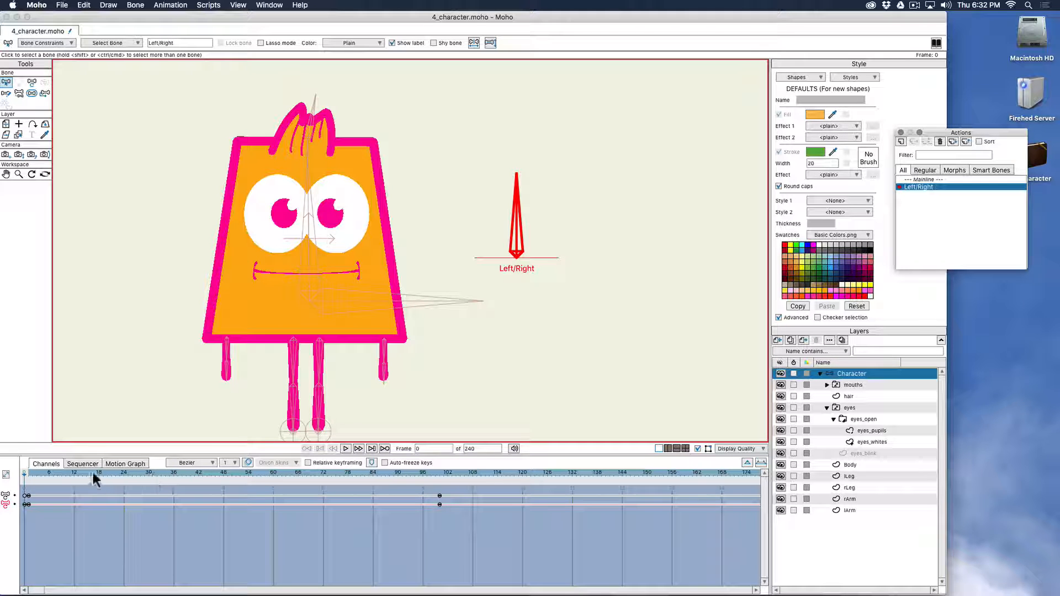
# Step: In the Left/Right action, freeze the neutral pose of the eyes_pupils layer at frame 50
pyautogui.moveTo(986, 132); pyautogui.dragTo(660, 229)
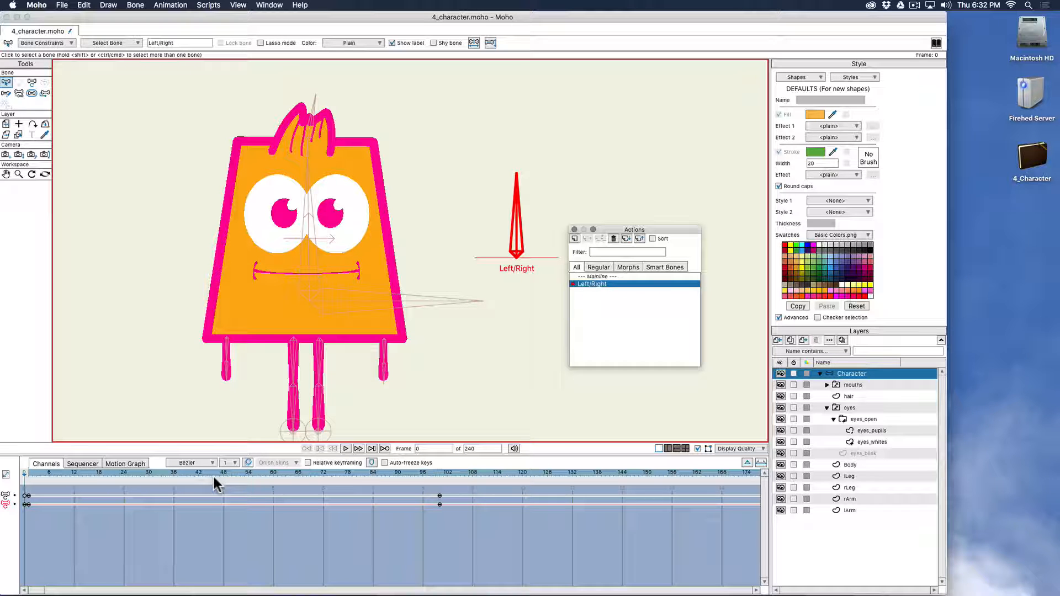
pyautogui.click(870, 431)
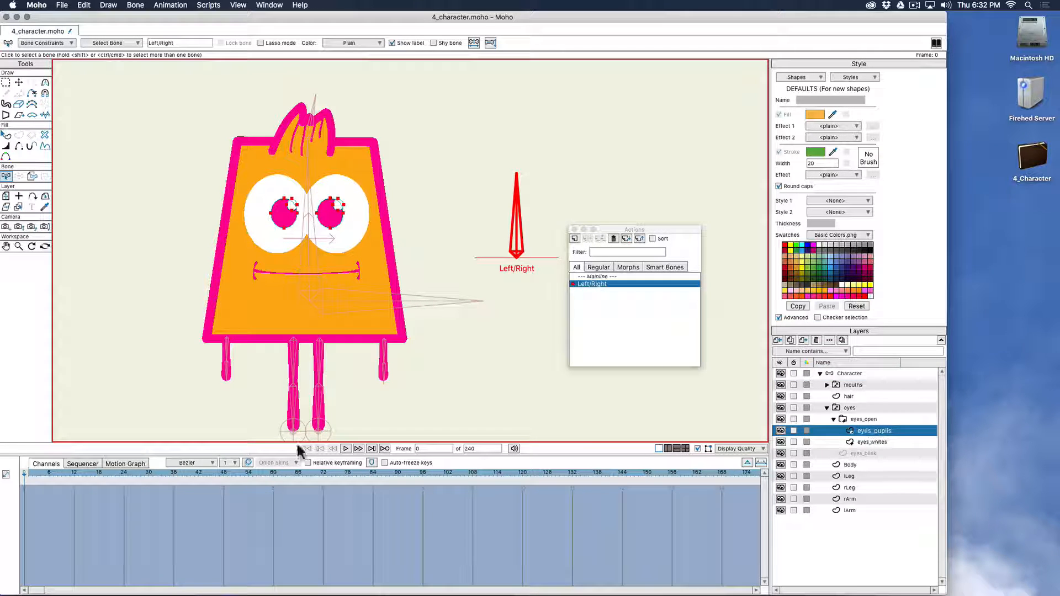
pyautogui.moveTo(225, 472); pyautogui.dragTo(231, 472)
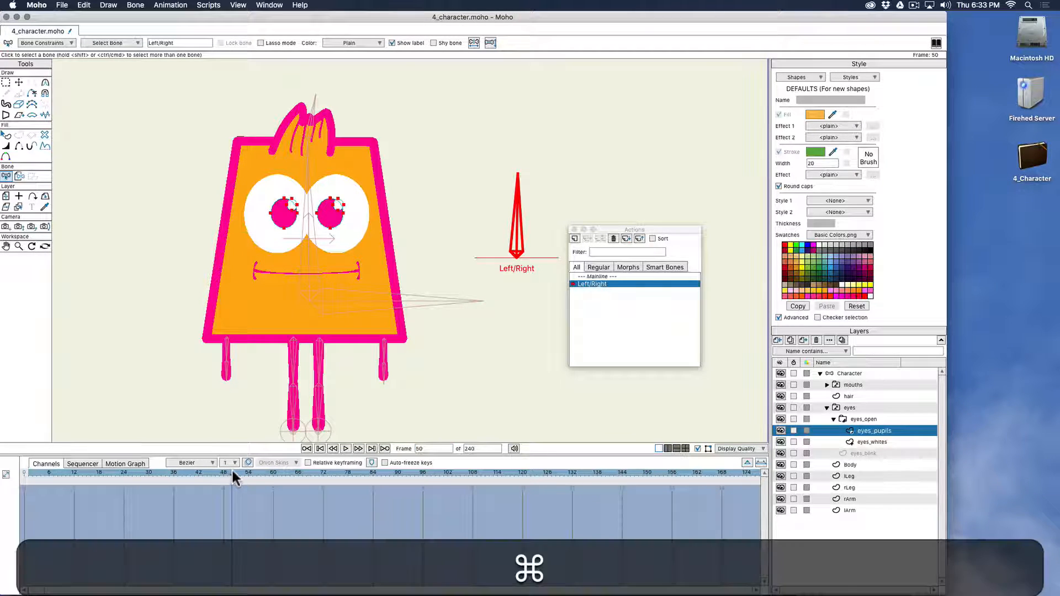
pyautogui.press('super+f')
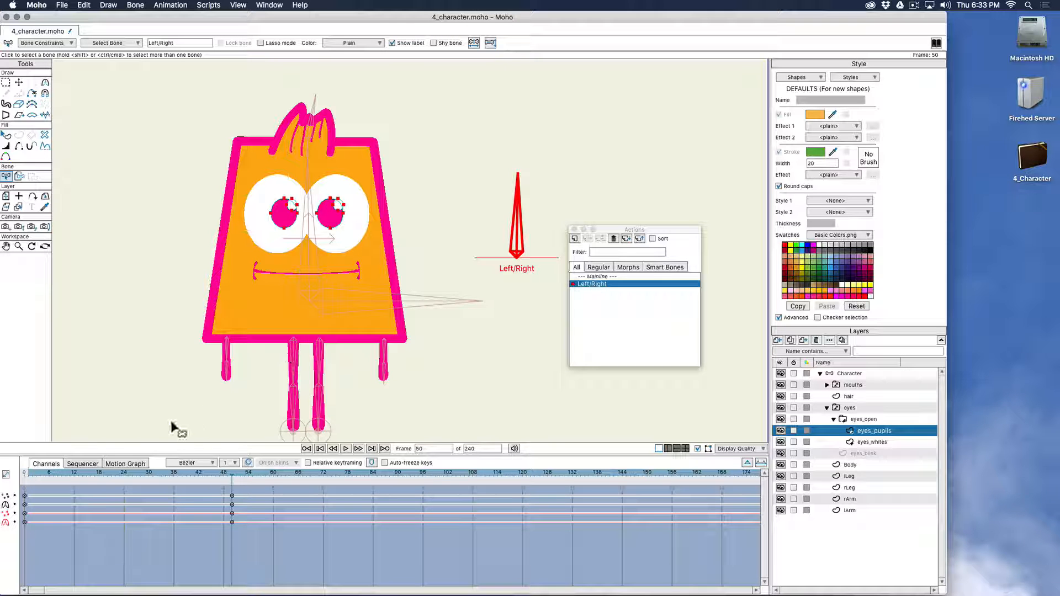
# Step: At frame 1 of the Left/Right action, shift both pupils right to about X 0.11 and freeze the pose
pyautogui.click(28, 473)
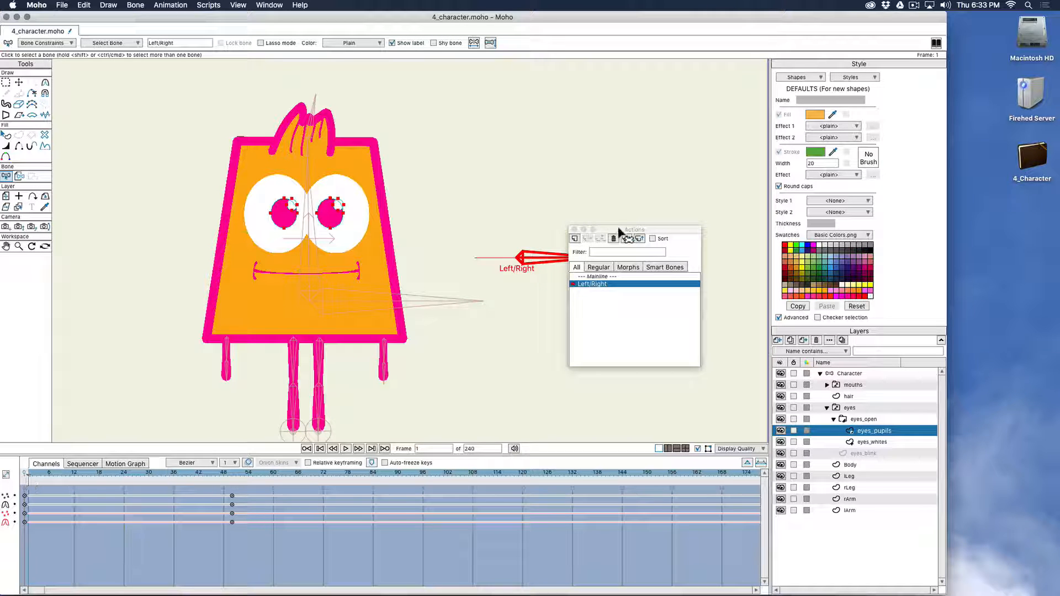
pyautogui.moveTo(615, 231); pyautogui.dragTo(690, 234)
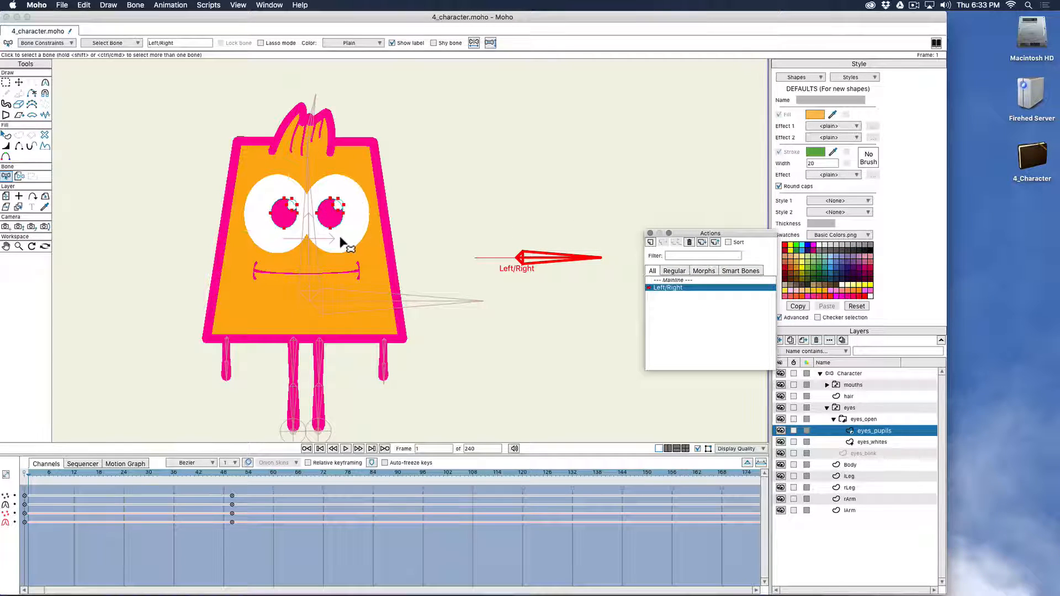
pyautogui.press('t')
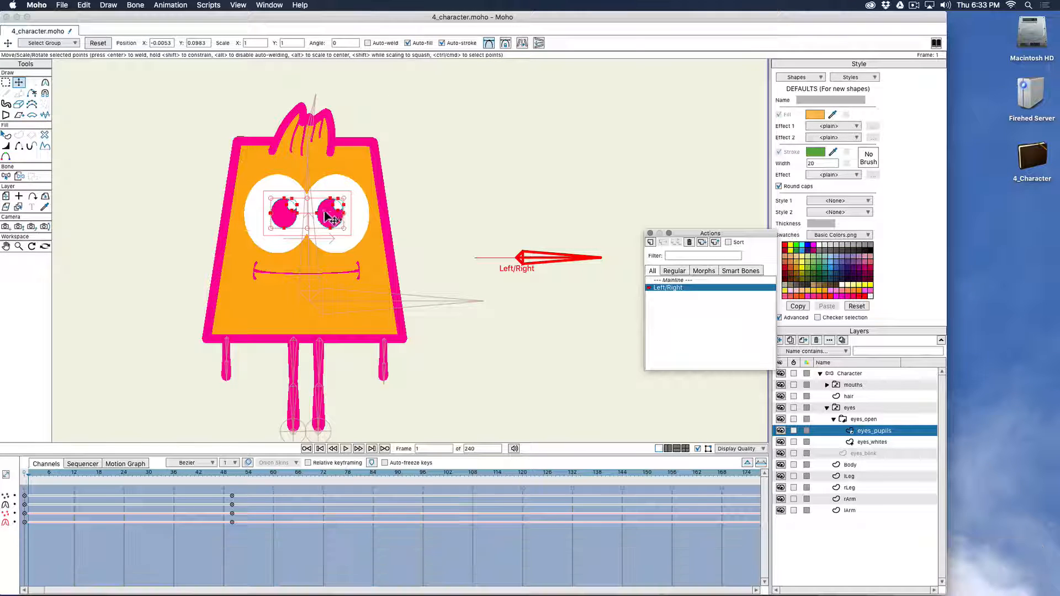
pyautogui.moveTo(334, 217); pyautogui.dragTo(361, 216)
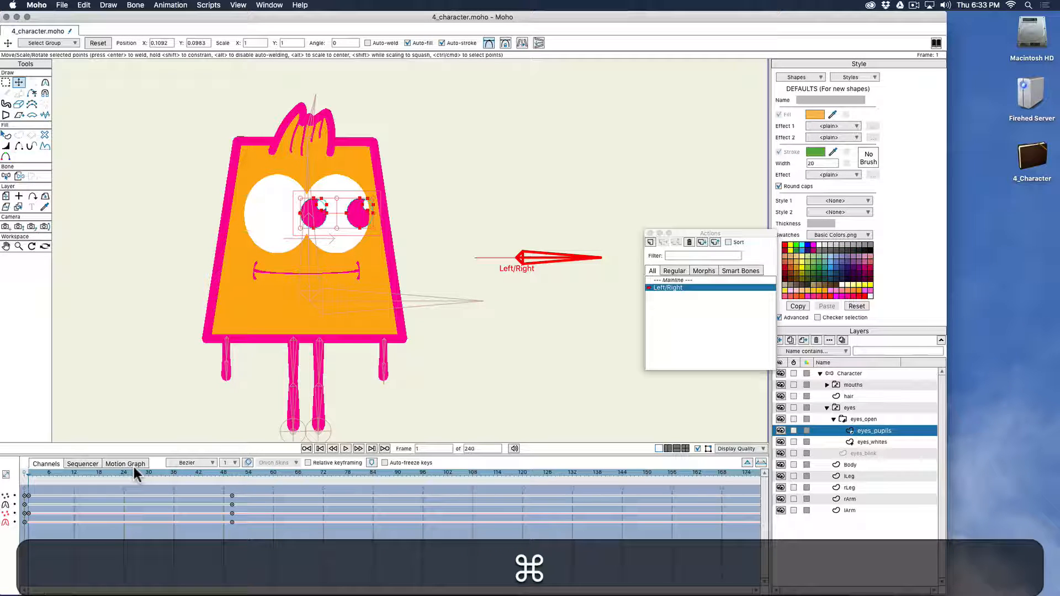
pyautogui.press('super+f')
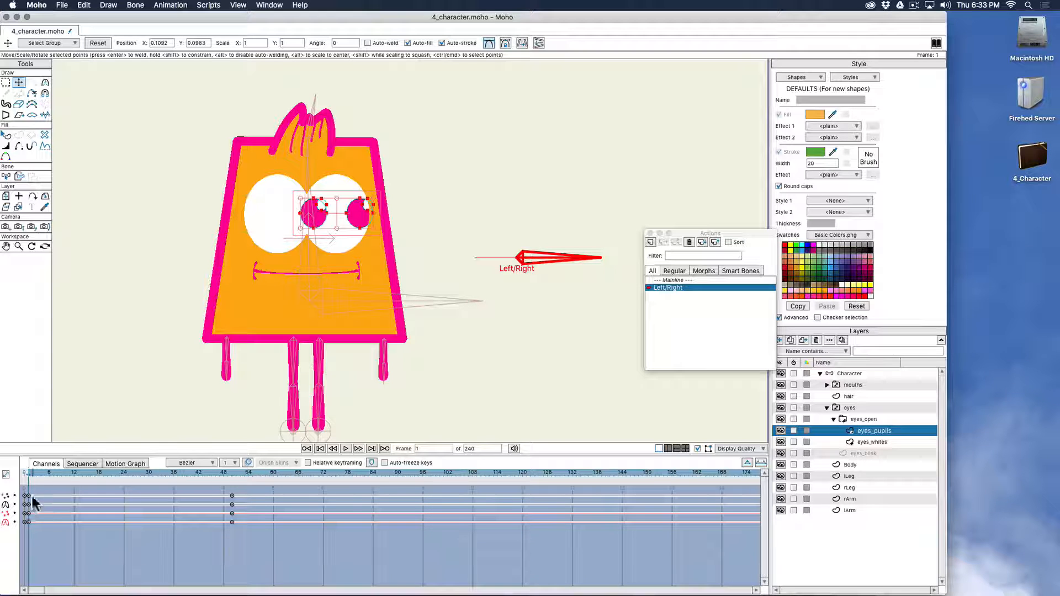
# Step: At frame 100 of the Left/Right action, shift both pupils left to about X -0.13 and freeze the pose
pyautogui.moveTo(48, 470); pyautogui.dragTo(439, 474)
pyautogui.moveTo(336, 217); pyautogui.dragTo(301, 221)
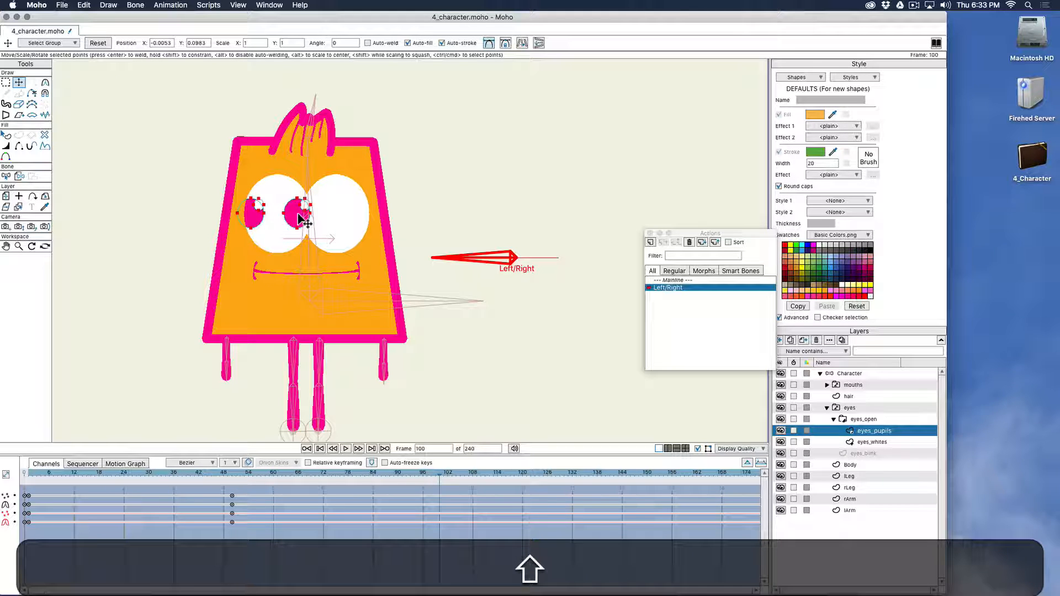
pyautogui.press('super+f')
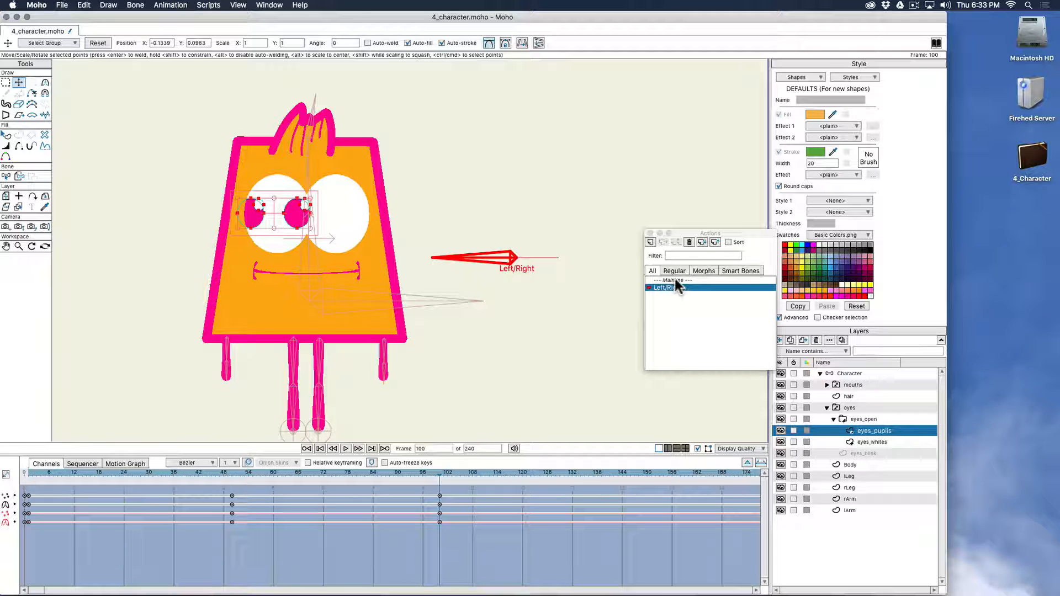
# Step: Return to the Mainline and test the pupil movement by rotating the Left/Right bone with the Manipulate Bones tool
pyautogui.click(674, 279)
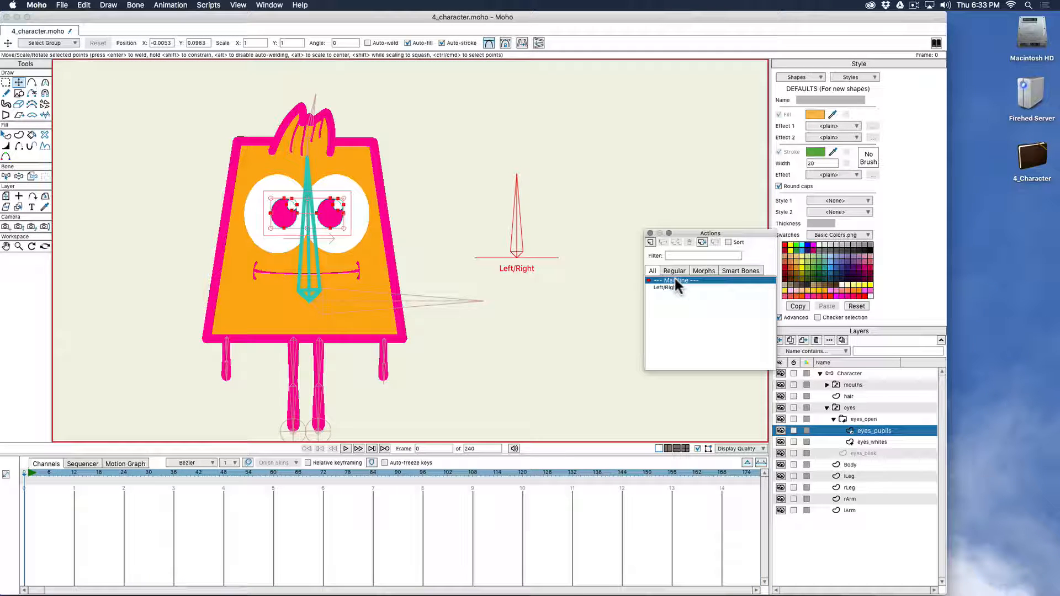
pyautogui.click(852, 374)
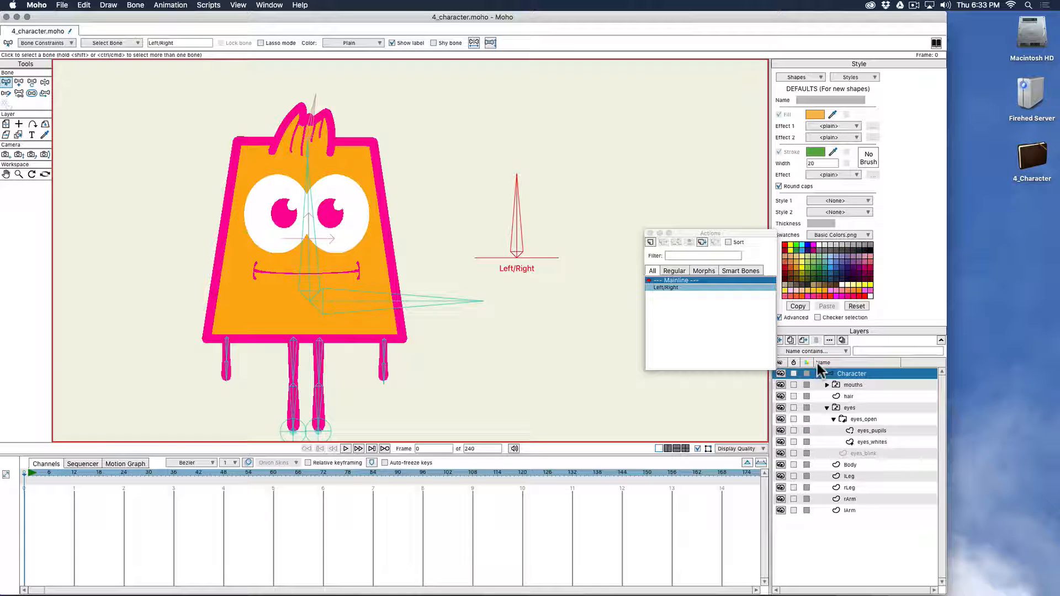
pyautogui.press('z')
pyautogui.moveTo(514, 229)
pyautogui.mouseDown()
pyautogui.moveTo(544, 230)
pyautogui.moveTo(488, 226)
pyautogui.moveTo(549, 244)
pyautogui.moveTo(489, 243)
pyautogui.moveTo(551, 251)
pyautogui.moveTo(497, 239)
pyautogui.moveTo(538, 247)
pyautogui.moveTo(513, 241)
pyautogui.moveTo(521, 238)
pyautogui.mouseUp()
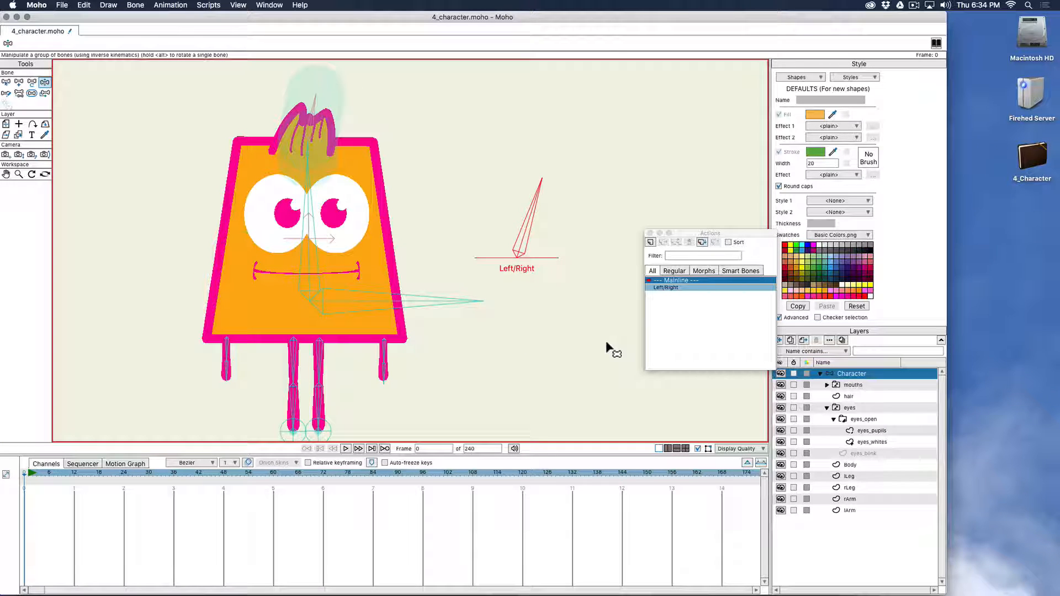
# Step: Draw a second unparented vertical bone next to the Left/Right dial
pyautogui.click(571, 296)
pyautogui.press('a')
pyautogui.moveTo(590, 253); pyautogui.dragTo(588, 170)
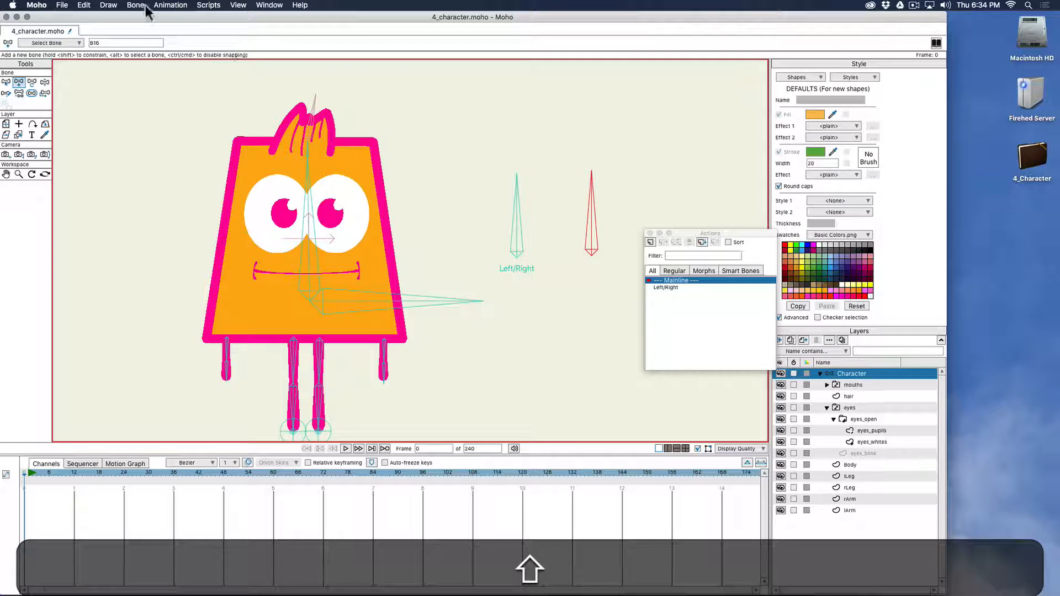
# Step: Make the second bone a smart bone dial named Up/Down, keeping a single action for both directions
pyautogui.click(135, 5)
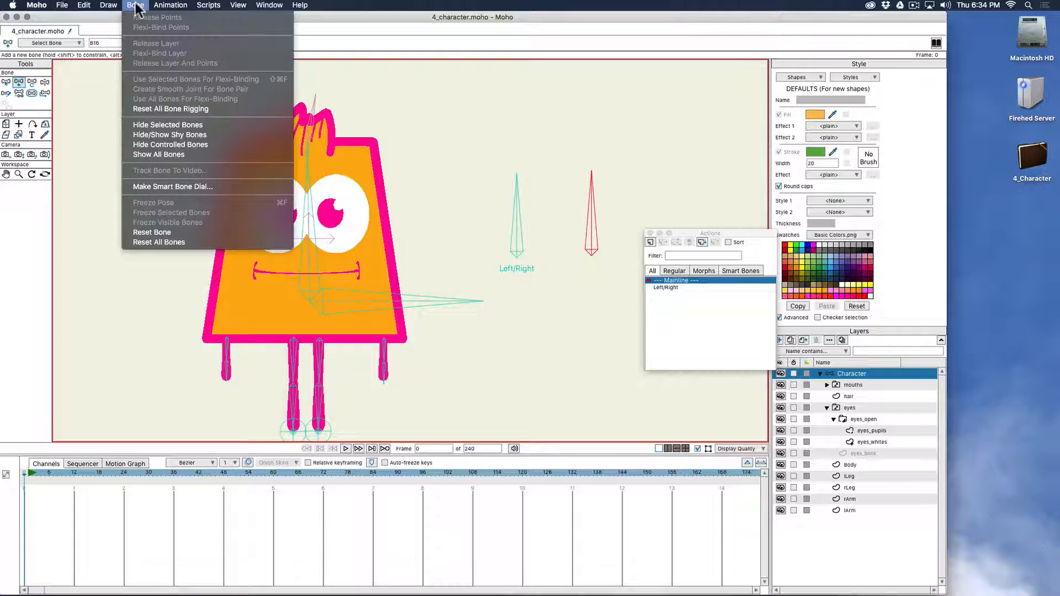
pyautogui.click(201, 187)
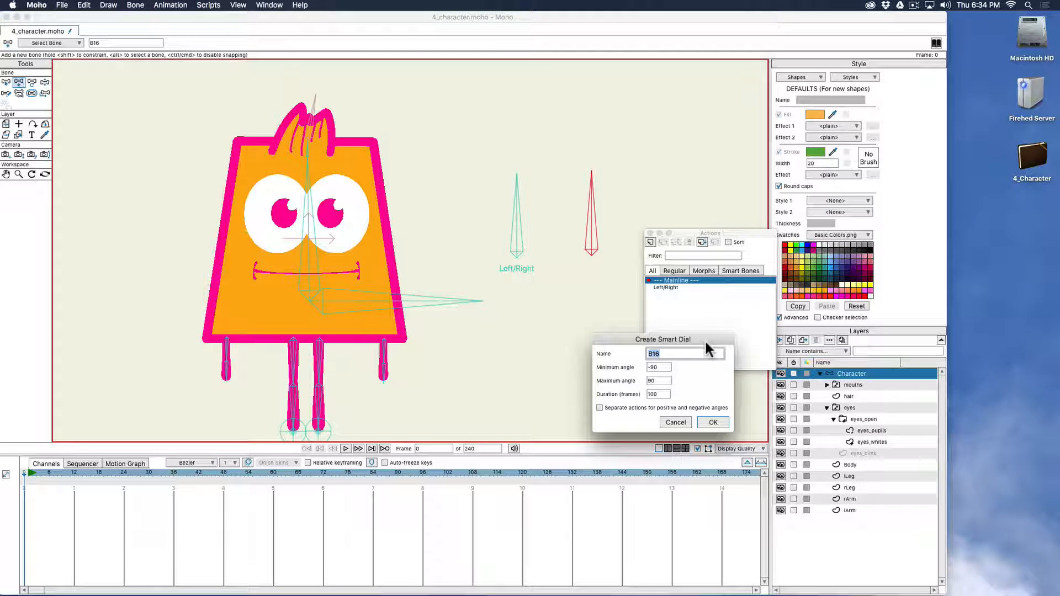
pyautogui.write('Up/Down')
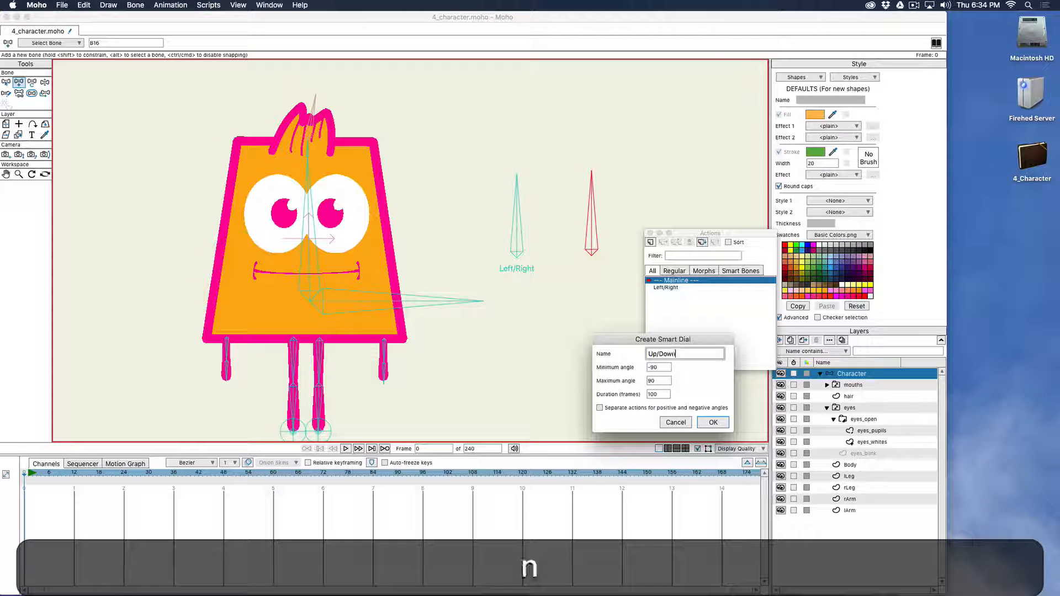
pyautogui.click(713, 423)
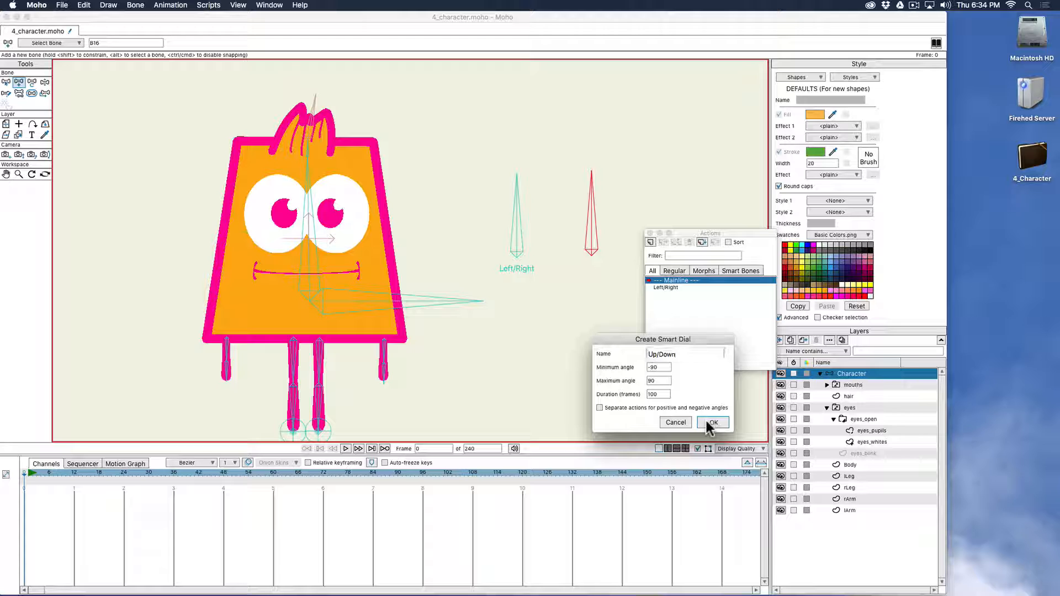
# Step: At frame 50 of the Up/Down action, freeze the neutral pupil pose on the eyes_pupils layer
pyautogui.click(890, 430)
pyautogui.click(230, 469)
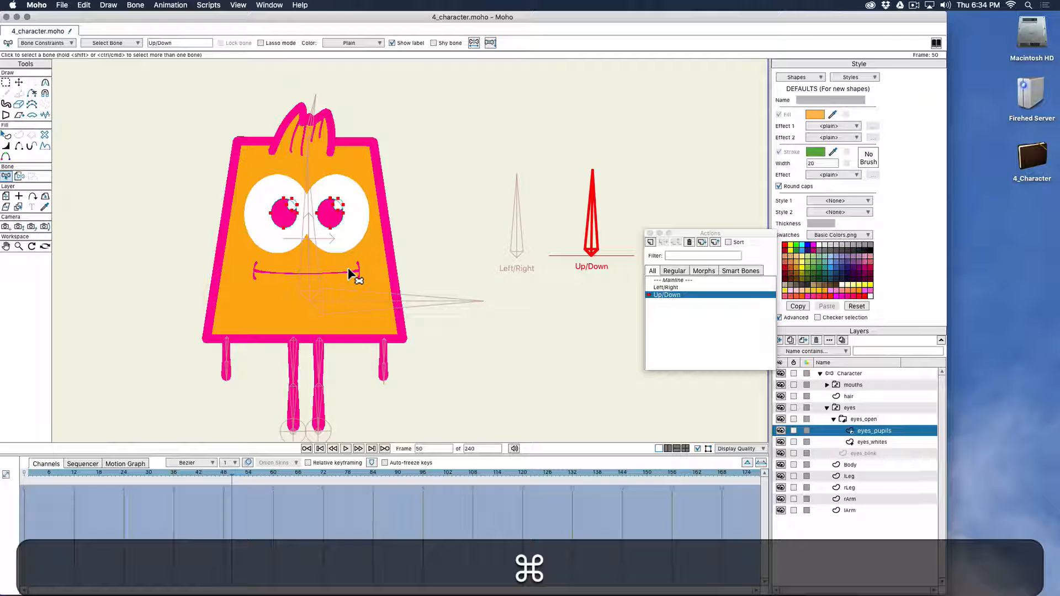
pyautogui.press('super+f')
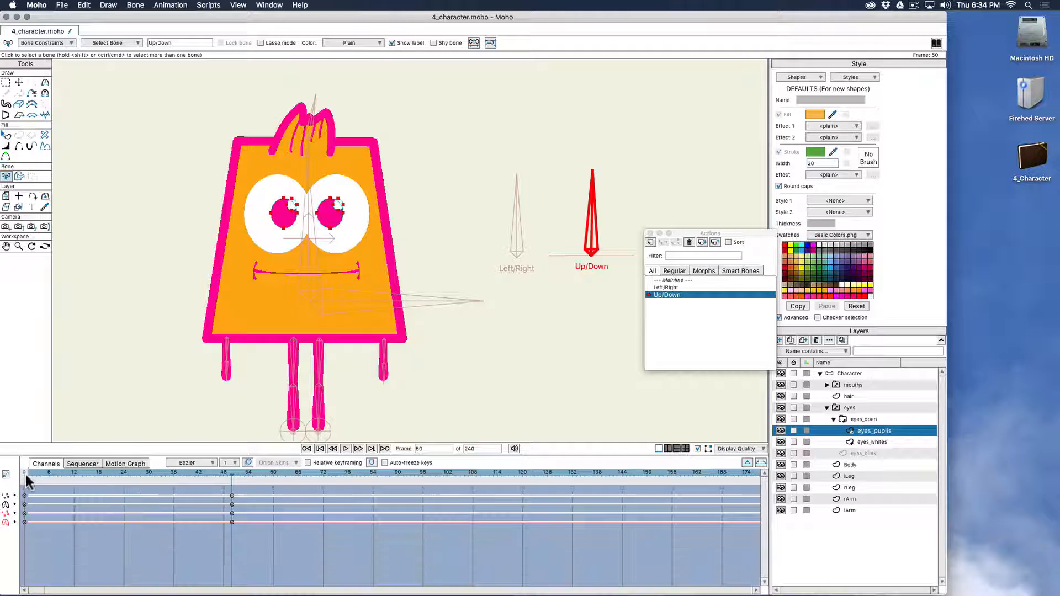
# Step: At frame 1 of the Up/Down action, shift both pupils up to about Y 0.21 and freeze the pose
pyautogui.click(28, 472)
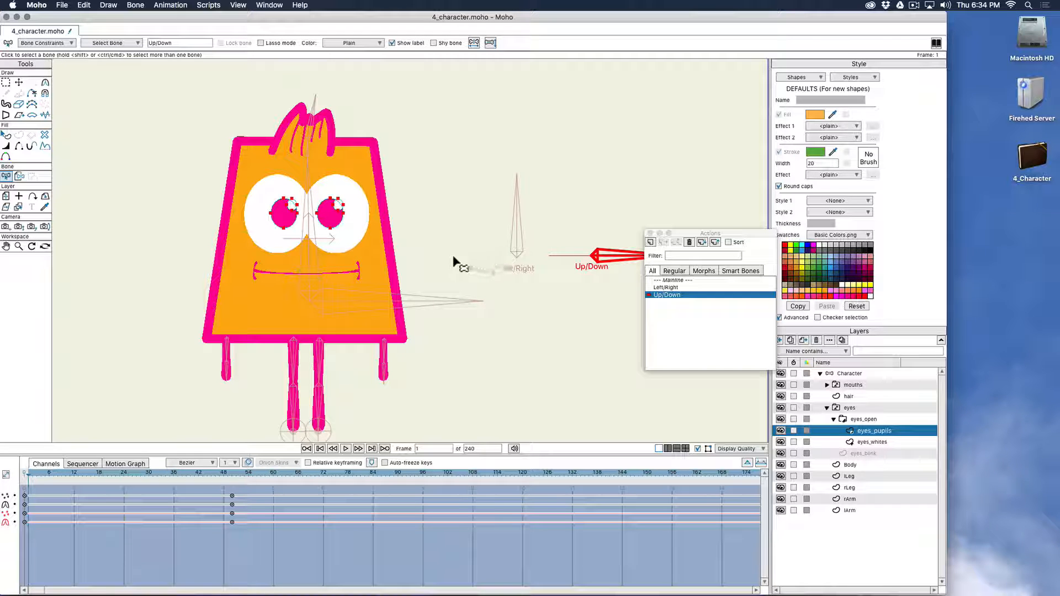
pyautogui.press('t')
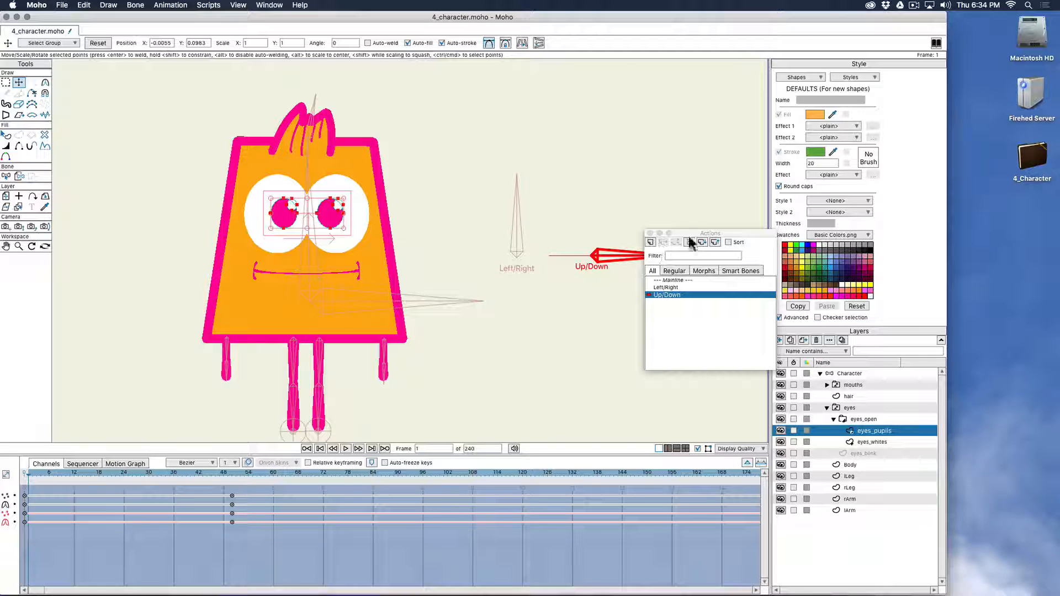
pyautogui.moveTo(693, 235); pyautogui.dragTo(733, 244)
pyautogui.moveTo(326, 223); pyautogui.dragTo(324, 195)
pyautogui.moveTo(345, 474); pyautogui.dragTo(34, 492)
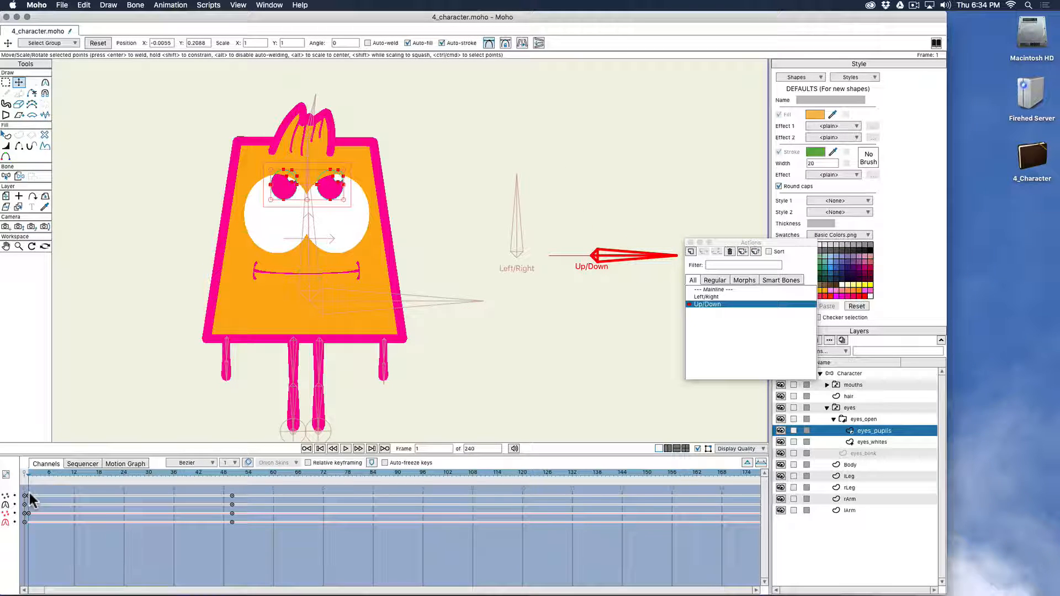
pyautogui.press('super+f')
# Step: At frame 100 of the Up/Down action, shift both pupils down to about Y -0.02 and freeze the pose
pyautogui.click(111, 472)
pyautogui.moveTo(291, 487); pyautogui.dragTo(438, 469)
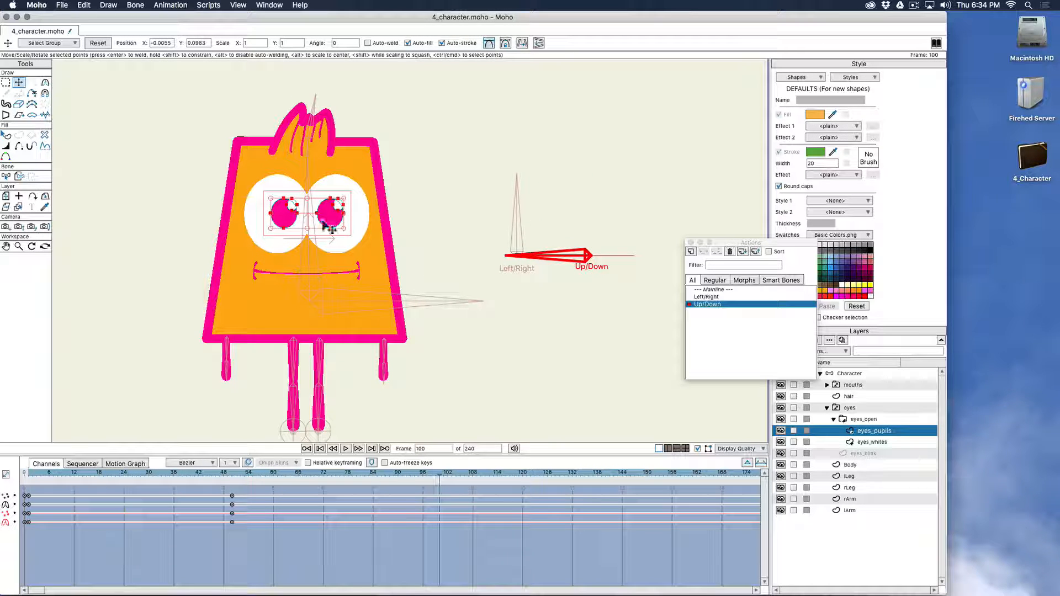
pyautogui.moveTo(331, 216); pyautogui.dragTo(326, 245)
pyautogui.press('super+shift+f')
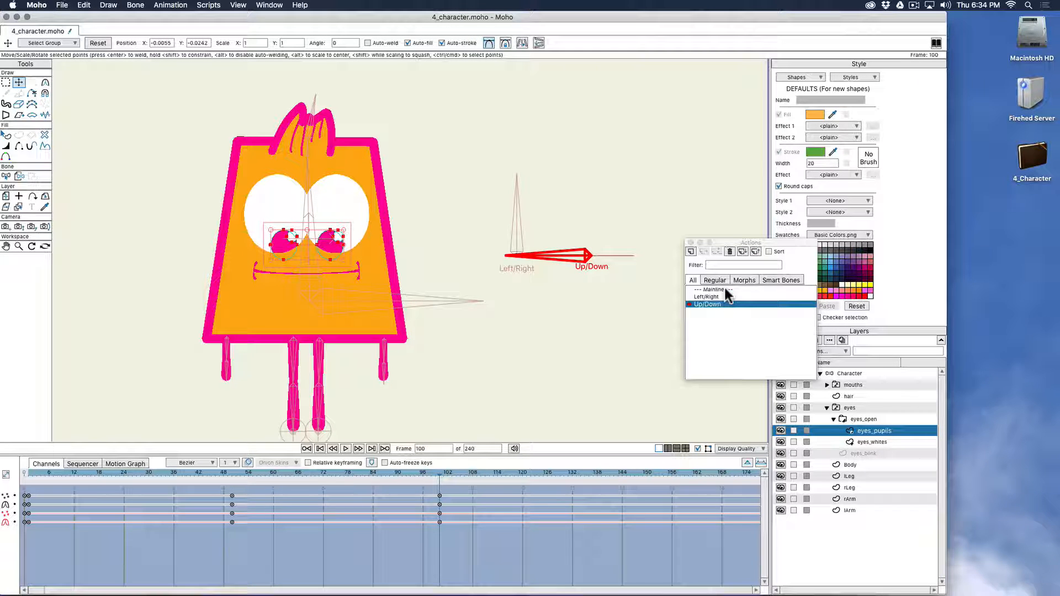
# Step: Return to the Mainline and test the combined pupil movement by rotating the Left/Right and Up/Down bones of the Character layer with Manipulate Bones
pyautogui.doubleClick(724, 289)
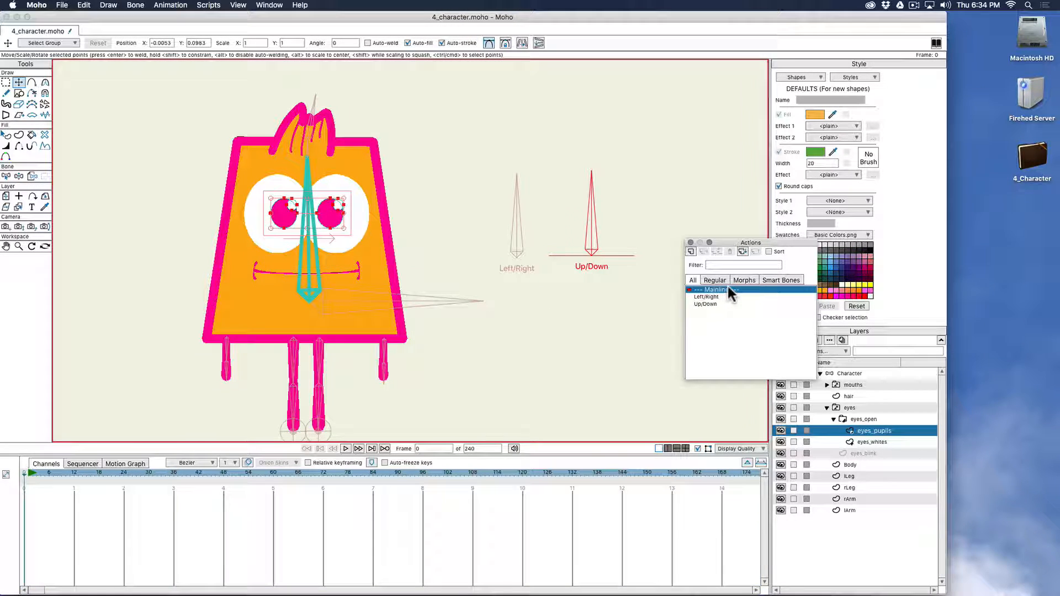
pyautogui.click(865, 373)
pyautogui.moveTo(790, 245); pyautogui.dragTo(753, 167)
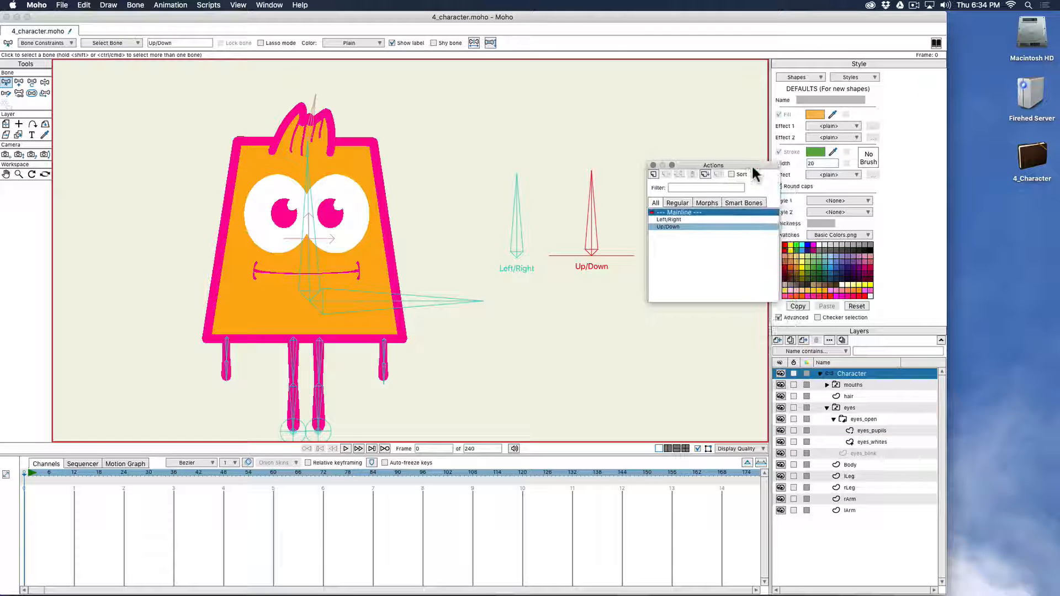
pyautogui.press('z')
pyautogui.moveTo(516, 223); pyautogui.dragTo(508, 229)
pyautogui.moveTo(589, 221); pyautogui.dragTo(578, 220)
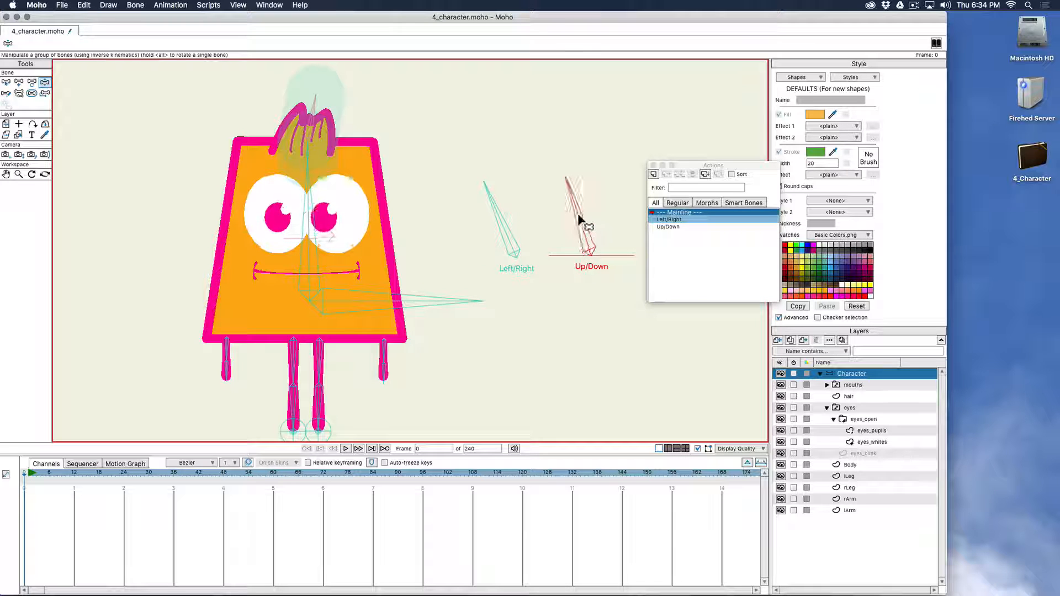
pyautogui.moveTo(516, 229); pyautogui.dragTo(497, 232)
pyautogui.moveTo(567, 225); pyautogui.dragTo(635, 198)
pyautogui.moveTo(530, 232); pyautogui.dragTo(511, 218)
# Step: Tilt the body with its bone and rotate both eye dials to test the head and pupil movement together
pyautogui.press('z')
pyautogui.moveTo(254, 243); pyautogui.dragTo(339, 201)
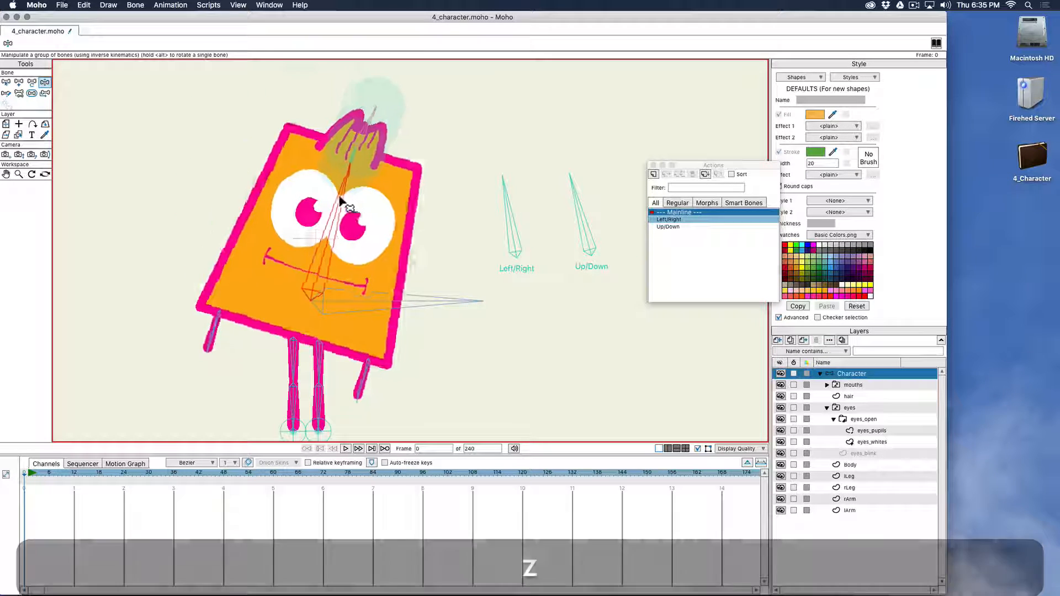
pyautogui.moveTo(534, 229); pyautogui.dragTo(511, 227)
pyautogui.moveTo(633, 198)
pyautogui.mouseDown()
pyautogui.moveTo(612, 208)
pyautogui.moveTo(626, 211)
pyautogui.mouseUp()
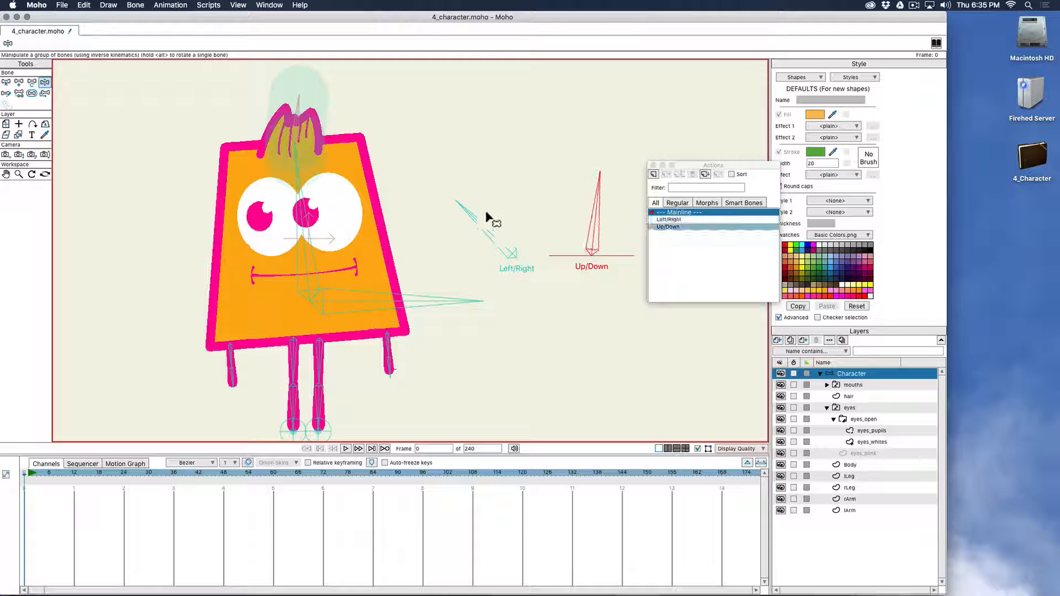
pyautogui.moveTo(503, 218); pyautogui.dragTo(507, 206)
# Step: Collapse the eyes_open group and preview the switchable artwork by selecting the open and blink eye layers and both mouth layers
pyautogui.click(845, 410)
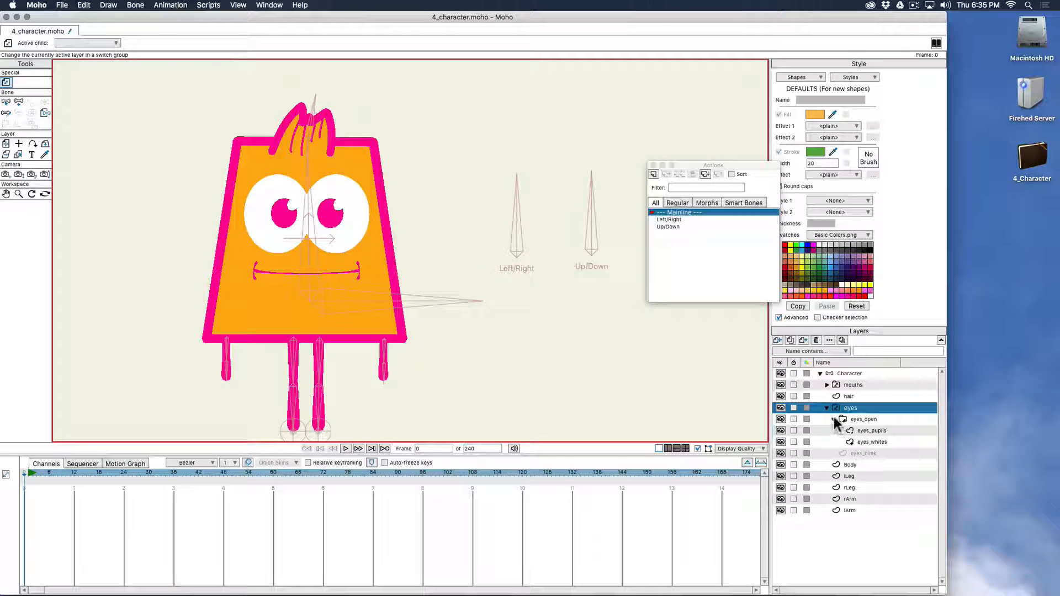
pyautogui.click(834, 420)
pyautogui.click(855, 430)
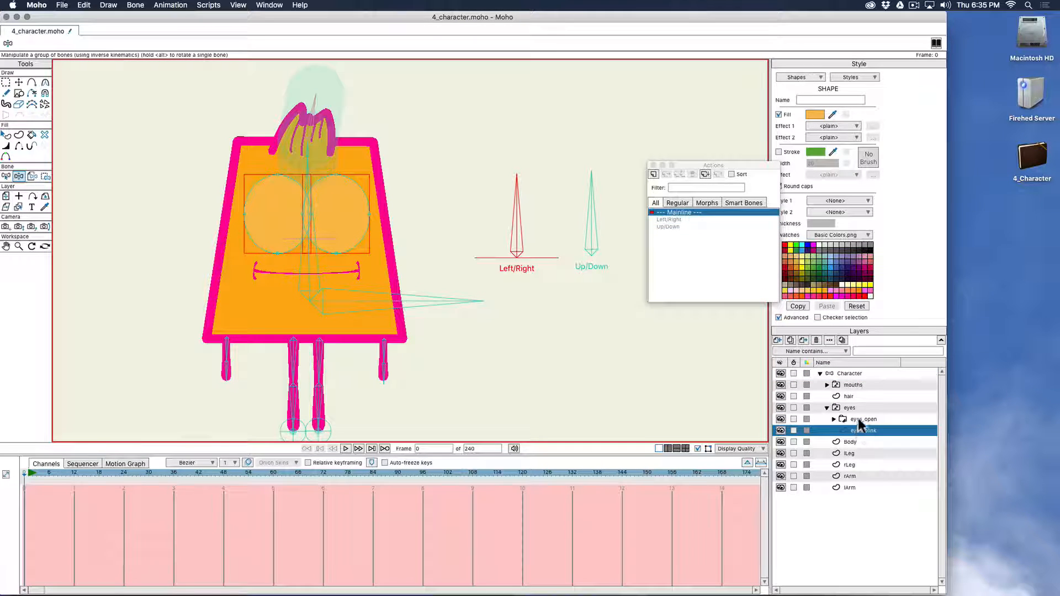
pyautogui.click(862, 419)
pyautogui.click(827, 385)
pyautogui.click(865, 397)
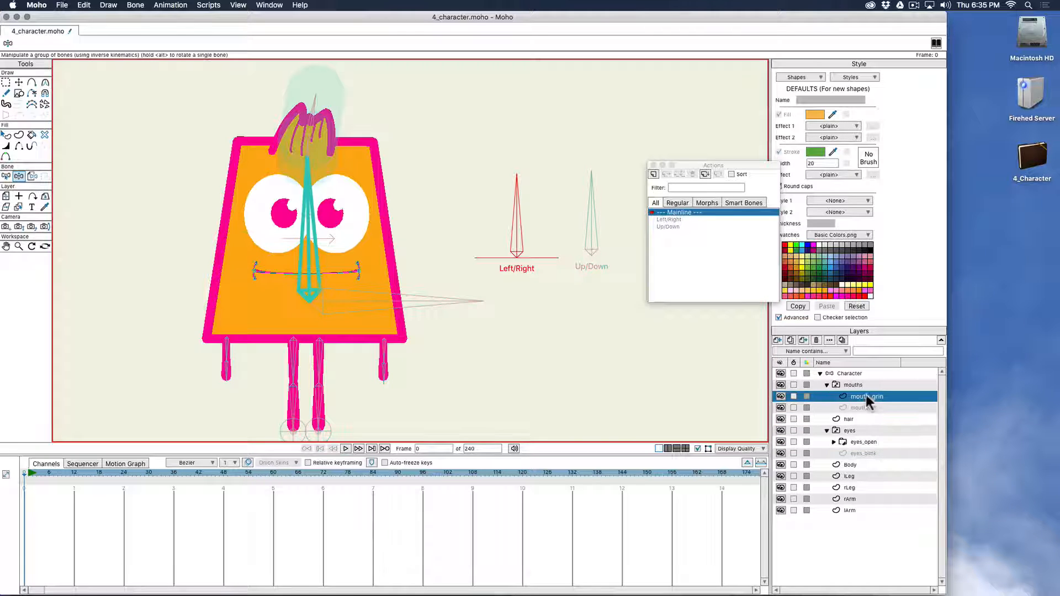
pyautogui.click(867, 406)
pyautogui.click(869, 395)
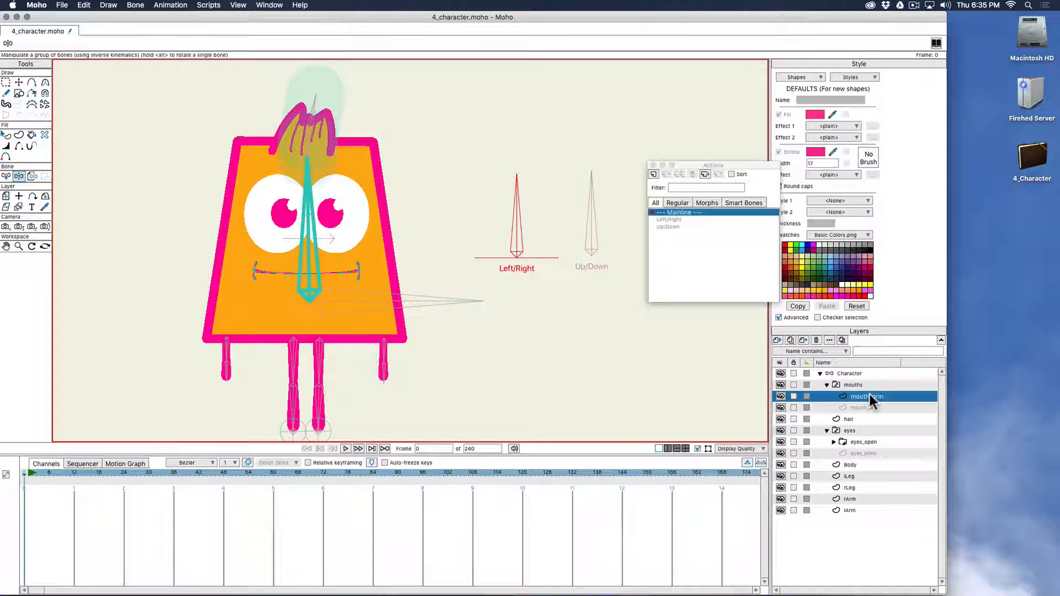
# Step: Collapse the mouths and eyes switch groups and save the character file
pyautogui.click(826, 384)
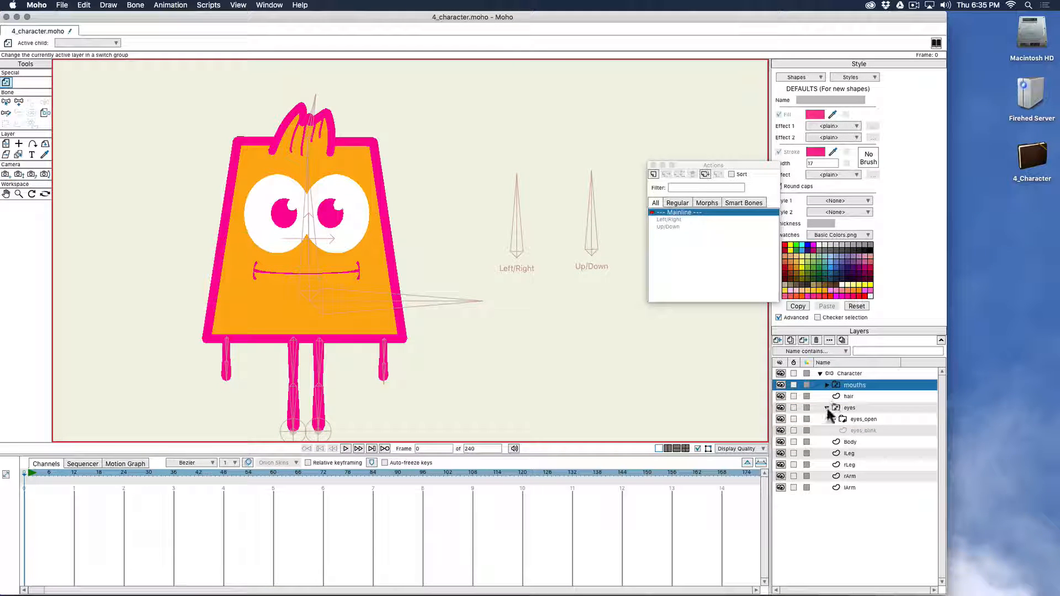
pyautogui.click(829, 407)
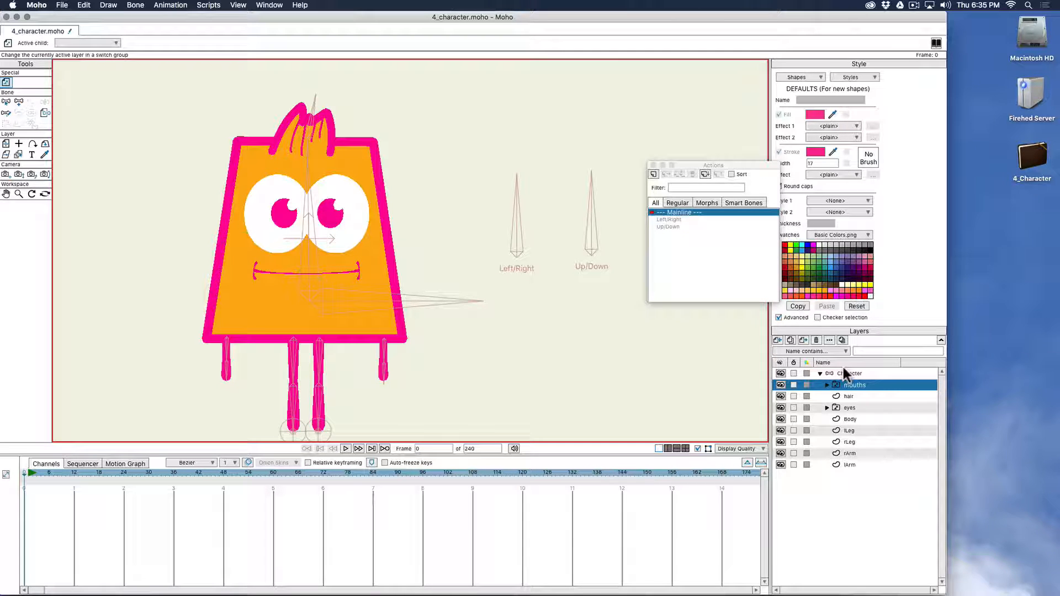
pyautogui.press('super+s')
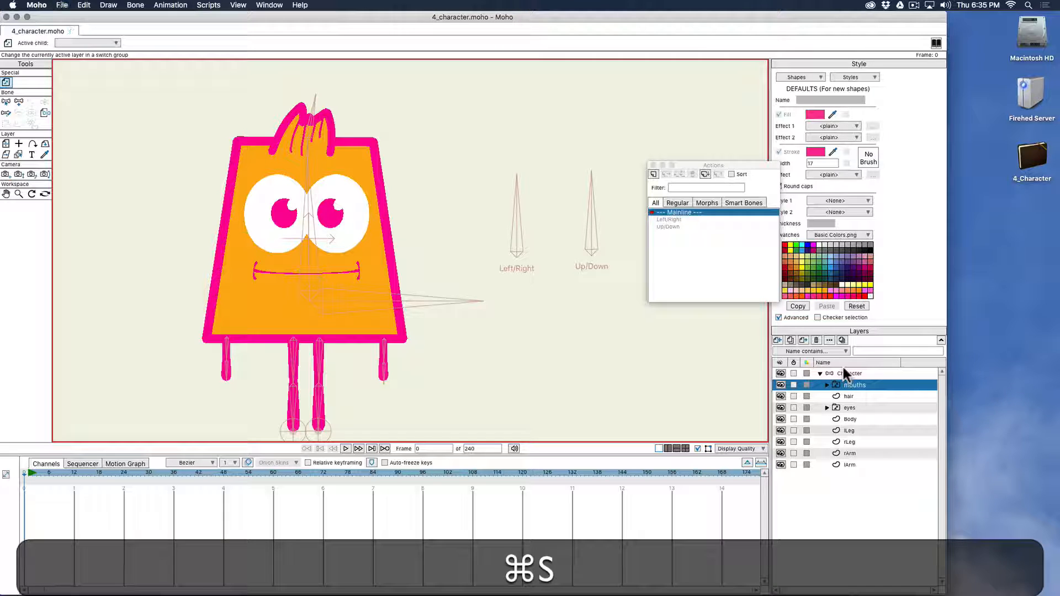